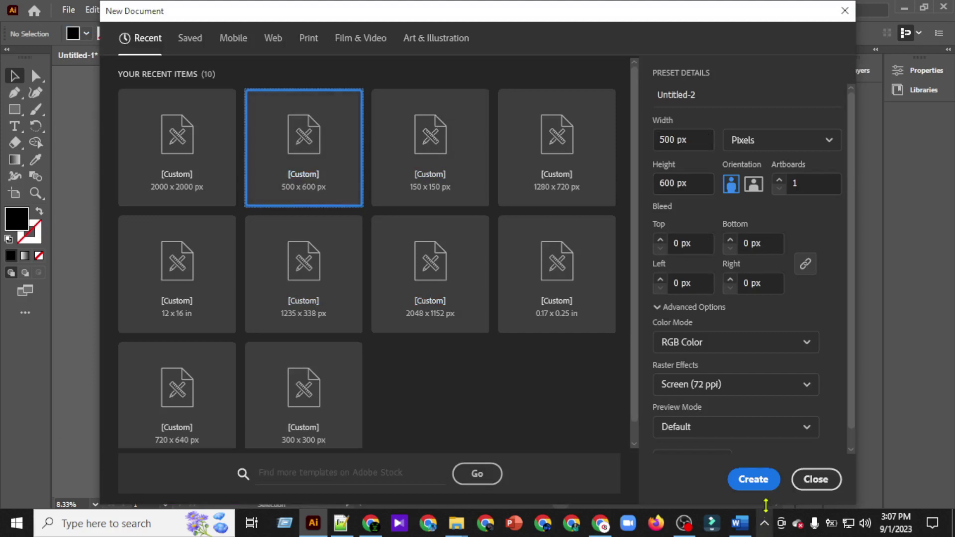
Step: Create a 500 × 600 px RGB document and set the default appearance to white fill with no stroke
left_click(753, 478)
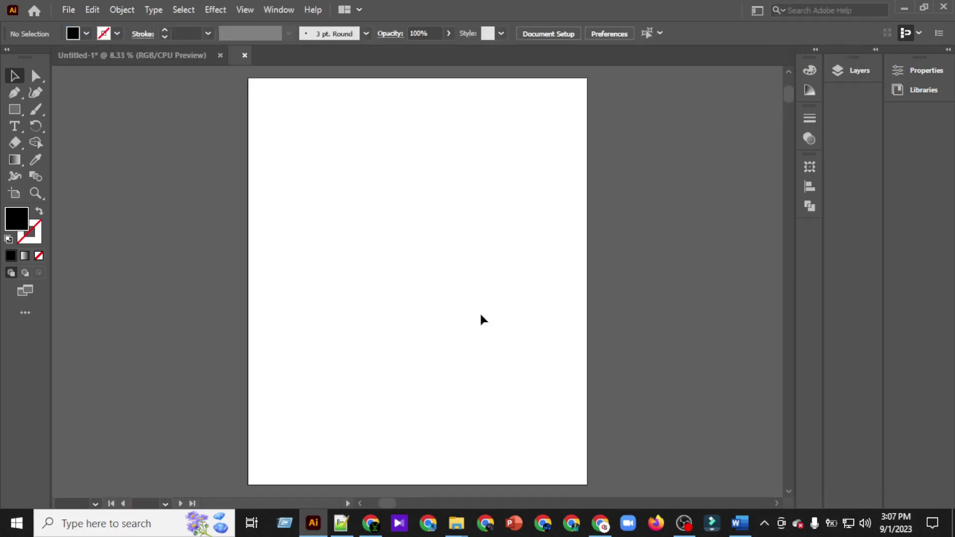
left_click(34, 242)
left_click(39, 255)
left_click(18, 217)
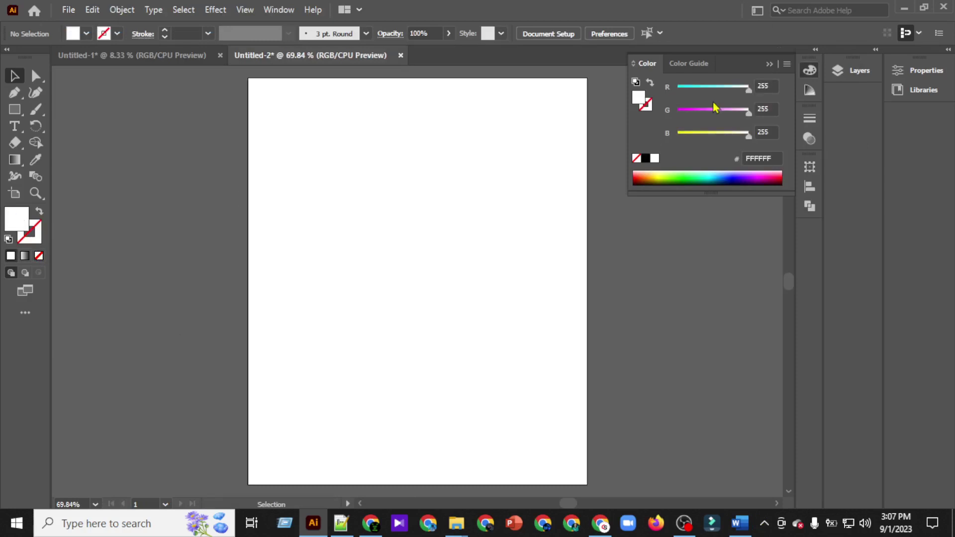
left_click(770, 65)
Step: Draw a rectangle that covers the whole 500 × 600 px artboard
scroll(611, 248, "down", 1)
scroll(551, 258, "right", 3)
scroll(549, 259, "up", 1)
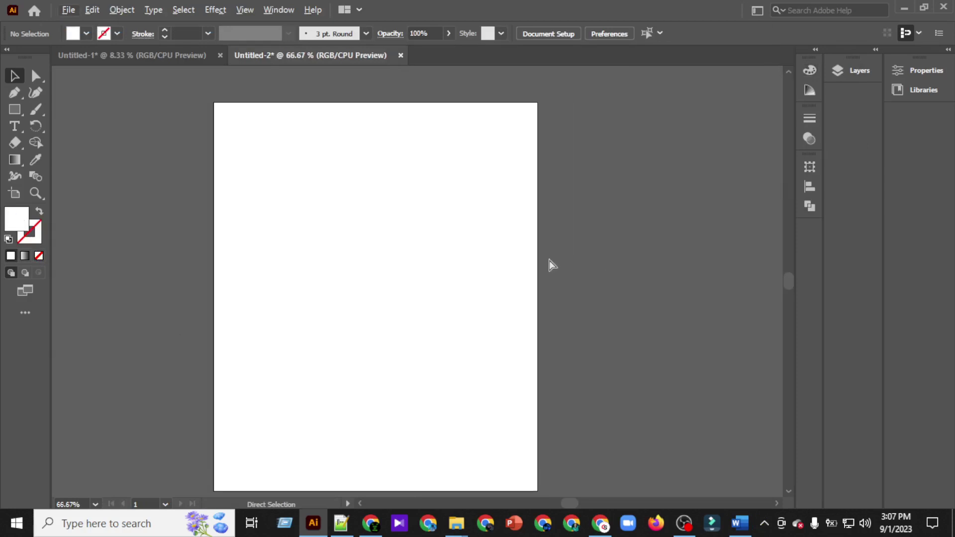
scroll(461, 264, "down", 1)
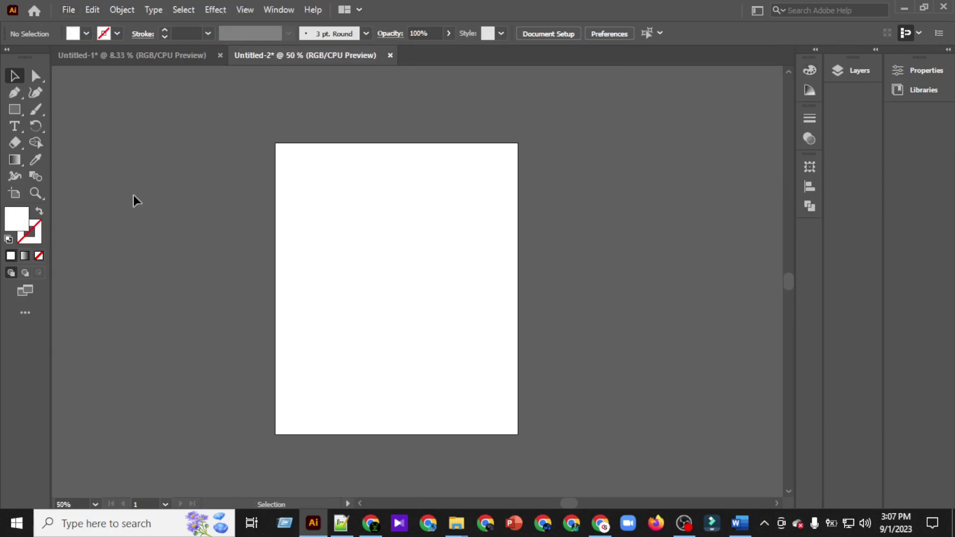
left_click(14, 111)
left_click_drag(275, 145, 519, 435)
scroll(545, 422, "left", 1)
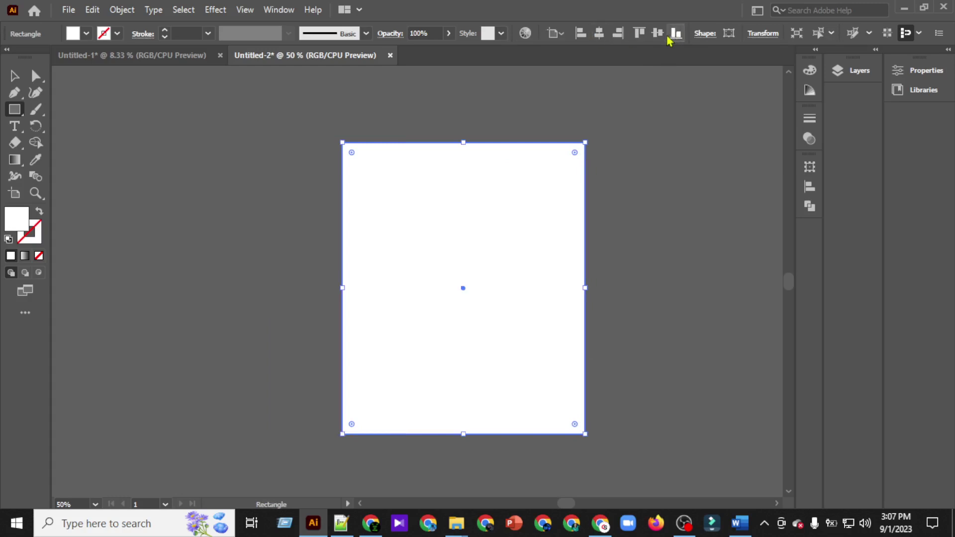
Step: Fill the artboard-sized rectangle with black, 000000
left_click(86, 34)
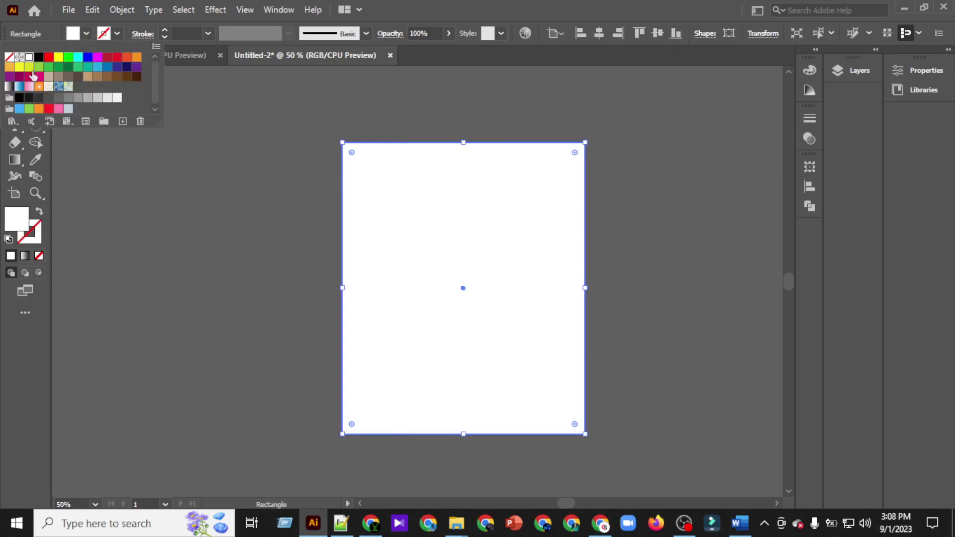
left_click(39, 56)
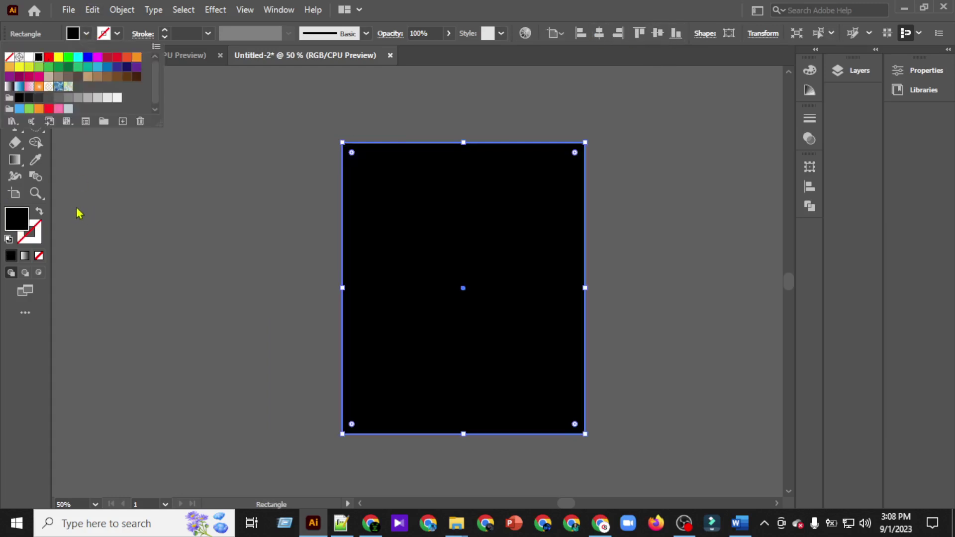
double_click(21, 227)
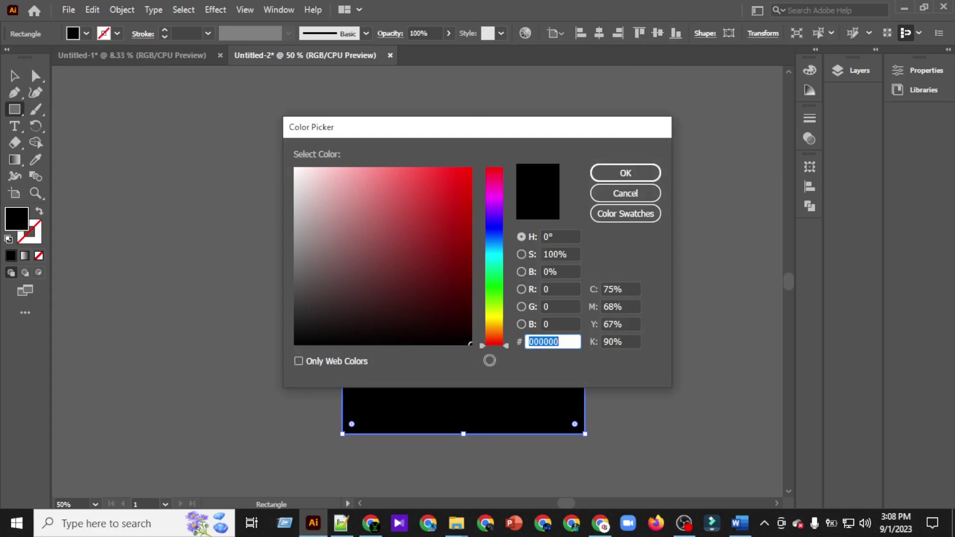
key("Return")
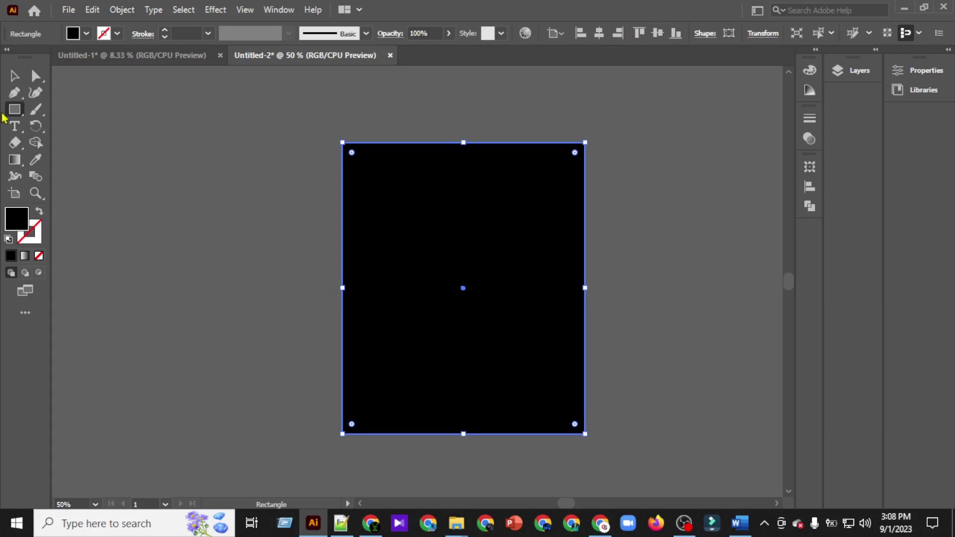
Step: Group the black rectangle and lock it in place as the artboard's background
left_click(14, 80)
left_click(184, 125)
left_click_drag(253, 113, 625, 467)
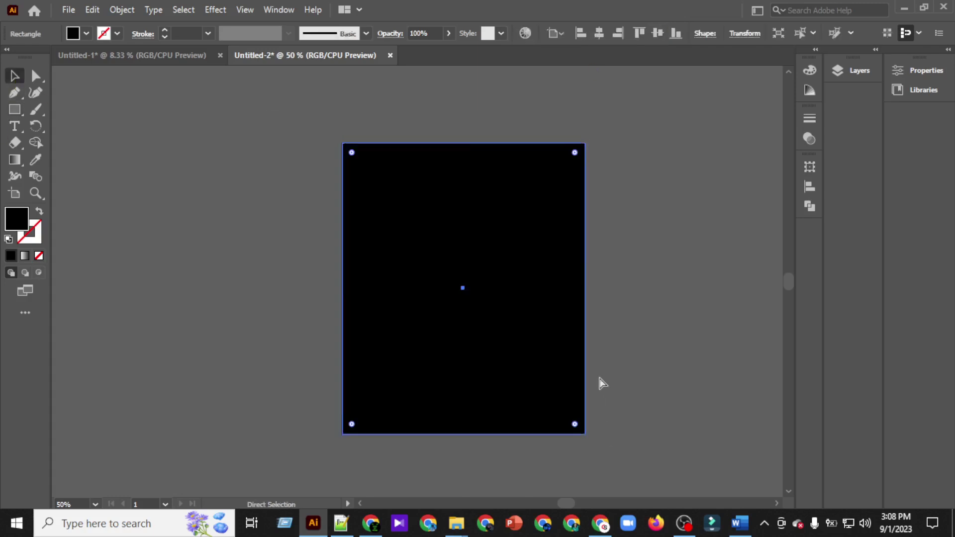
key("ctrl+g")
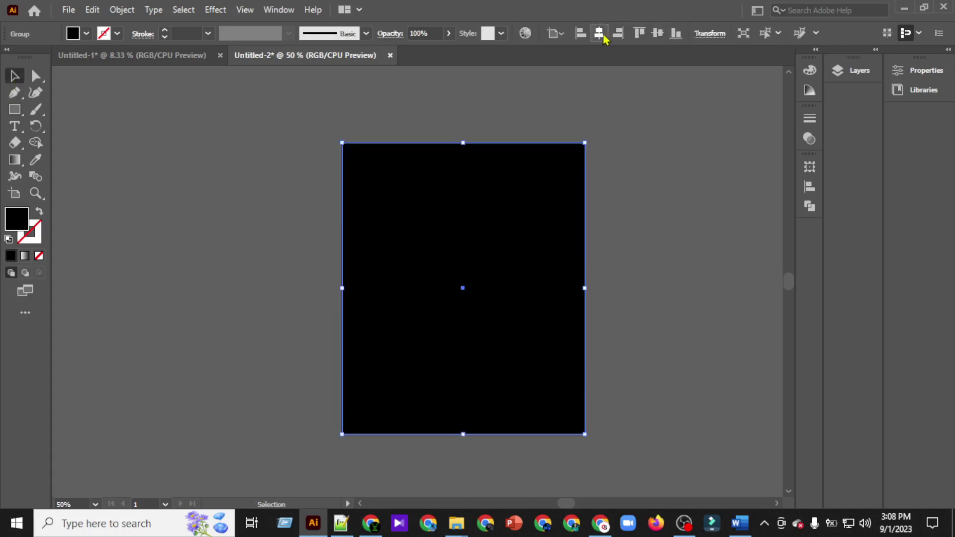
left_click(671, 103)
scroll(447, 127, "right", 2)
left_click_drag(183, 120, 581, 482)
left_click(595, 422)
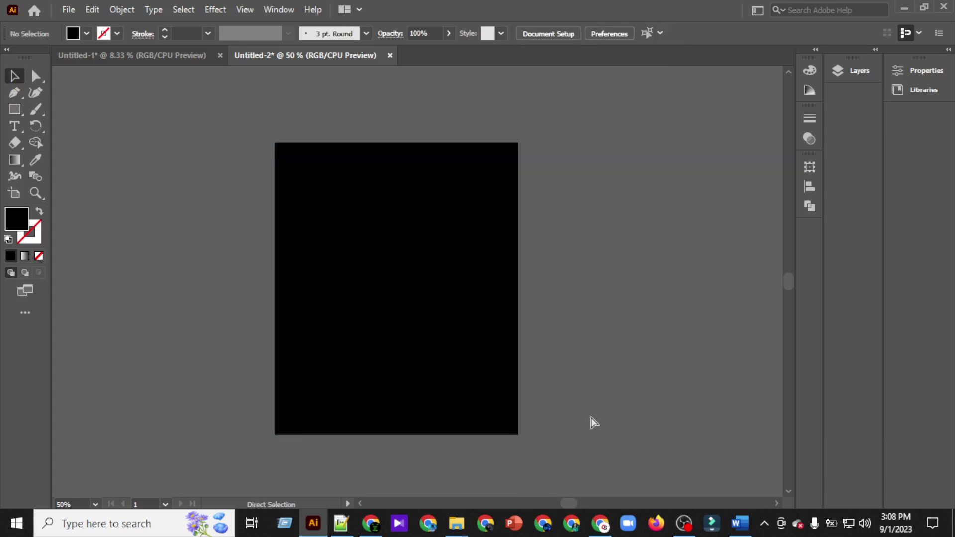
Step: Show the rulers and place two vertical guides on the artboard at about 60 px and 390 px
key("ctrl+r")
left_click_drag(106, 214, 466, 275)
scroll(519, 316, "up", 3)
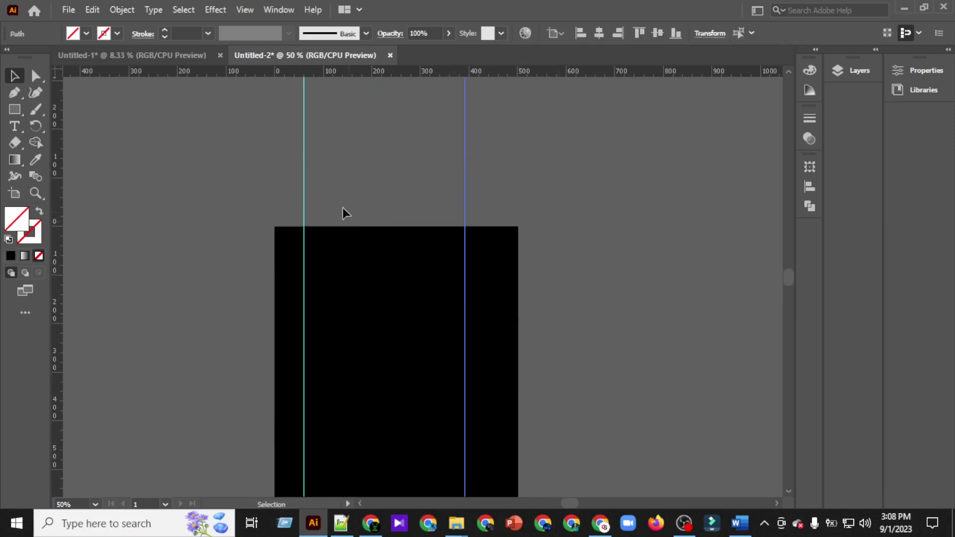
Step: Group the two vertical guides and centre them on the artboard
left_click_drag(429, 193, 523, 200)
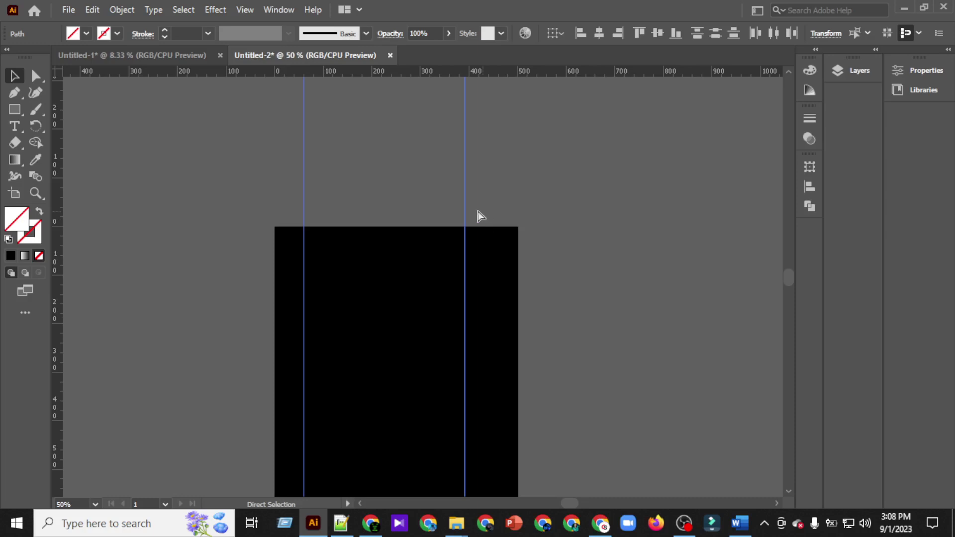
key("ctrl+g")
left_click(599, 36)
left_click(658, 38)
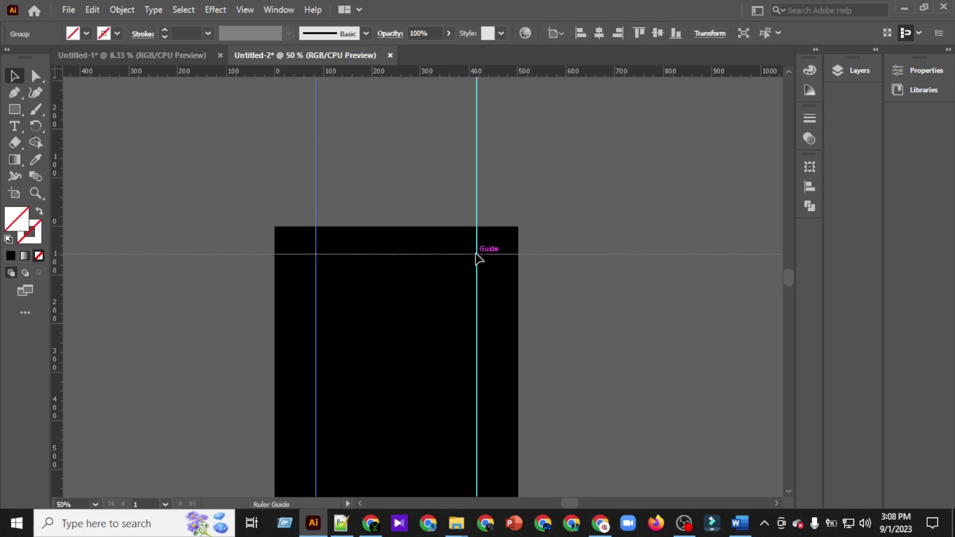
Step: Place two horizontal guides near the artboard's upper and lower edges, at about 55 px and 535 px
left_click_drag(476, 254, 477, 254)
scroll(524, 192, "down", 3)
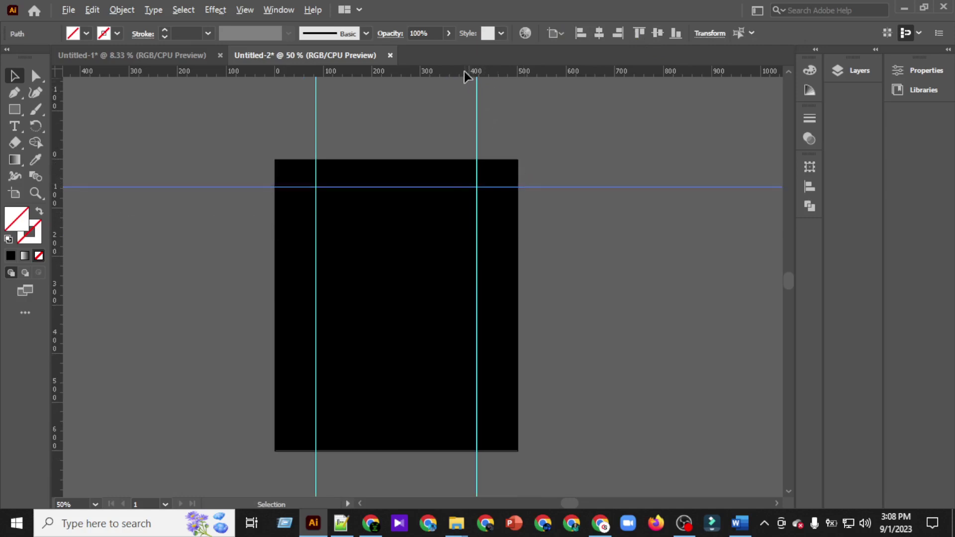
left_click_drag(464, 72, 474, 466)
key("ctrl+z")
left_click_drag(428, 526, 423, 398)
scroll(407, 179, "up", 3)
Step: Group the two horizontal guides and centre them vertically on the artboard
left_click_drag(399, 156, 447, 501)
left_click(428, 432, "shift")
key("ctrl+g")
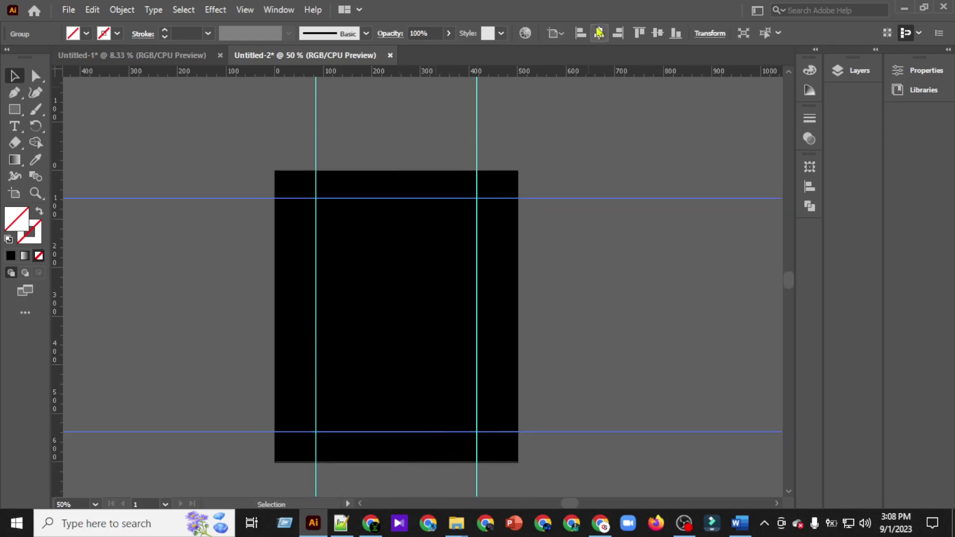
left_click(659, 36)
left_click(640, 292)
Step: Bring the six quote text lines from the Untitled-1 document into Untitled-2
scroll(640, 291, "left", 5)
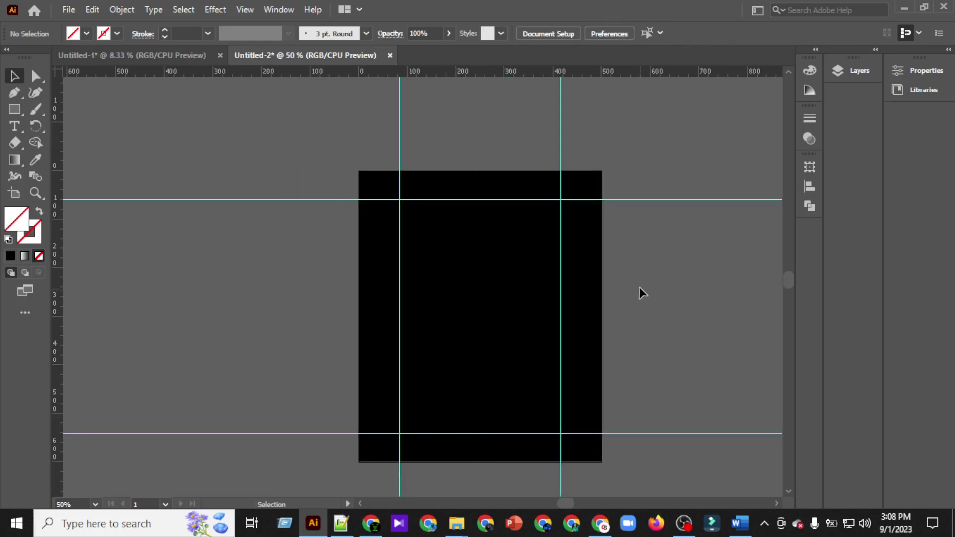
scroll(640, 287, "down", 1)
key("alt")
scroll(612, 254, "down", 1)
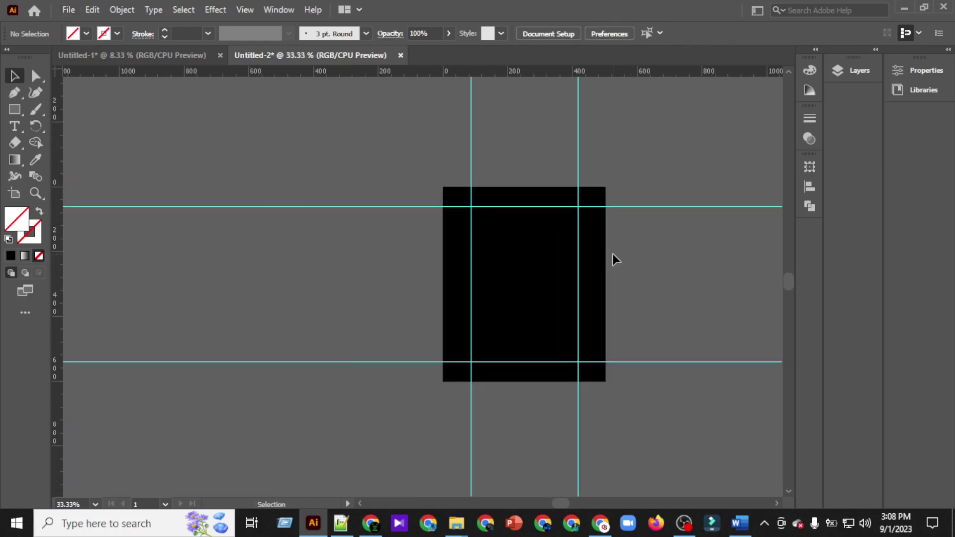
left_click(199, 59)
left_click_drag(356, 262, 329, 50)
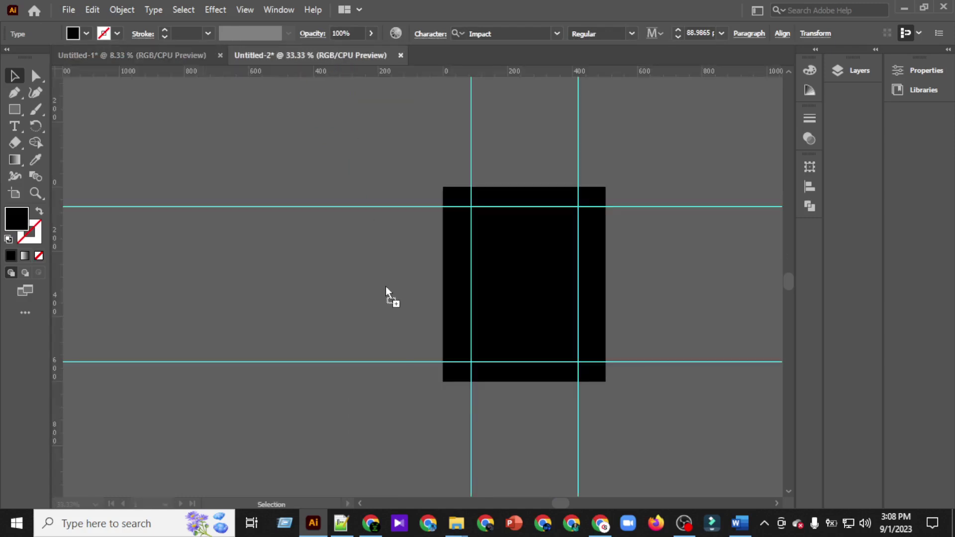
left_click_drag(382, 288, 383, 287)
Step: Move the quote lines beside the artboard's right edge and scale them down to about 49.44 pt
scroll(386, 278, "up", 4)
scroll(383, 279, "right", 5)
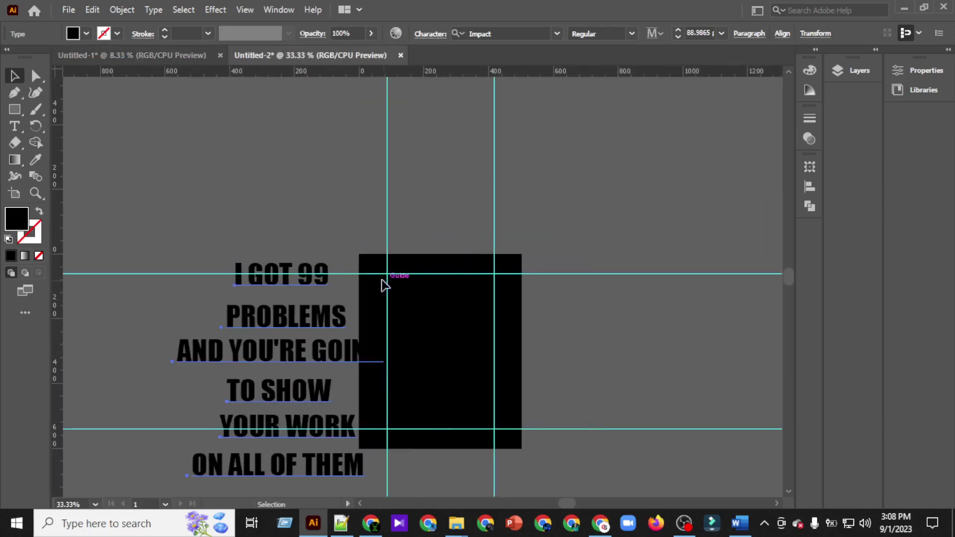
scroll(381, 279, "down", 5)
left_click_drag(306, 261, 655, 249)
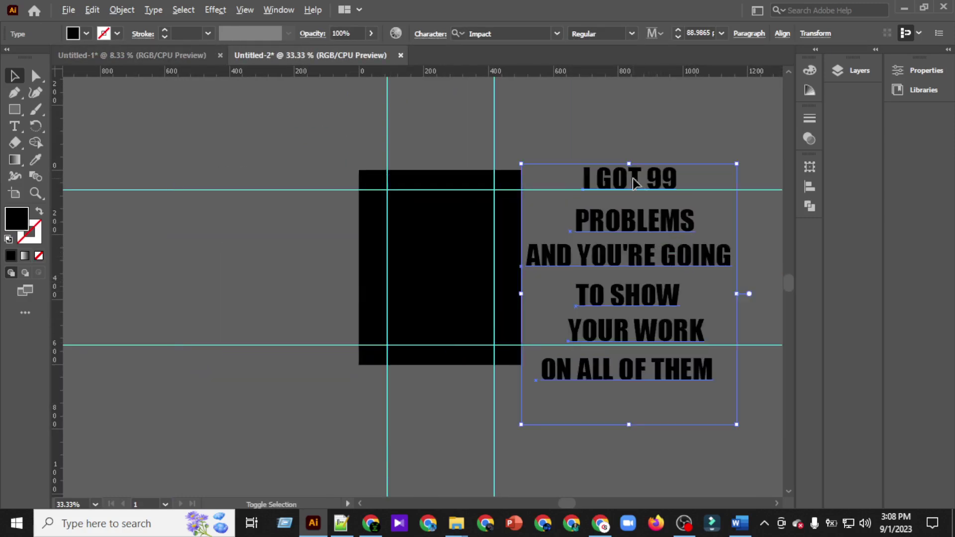
left_click_drag(628, 165, 629, 222)
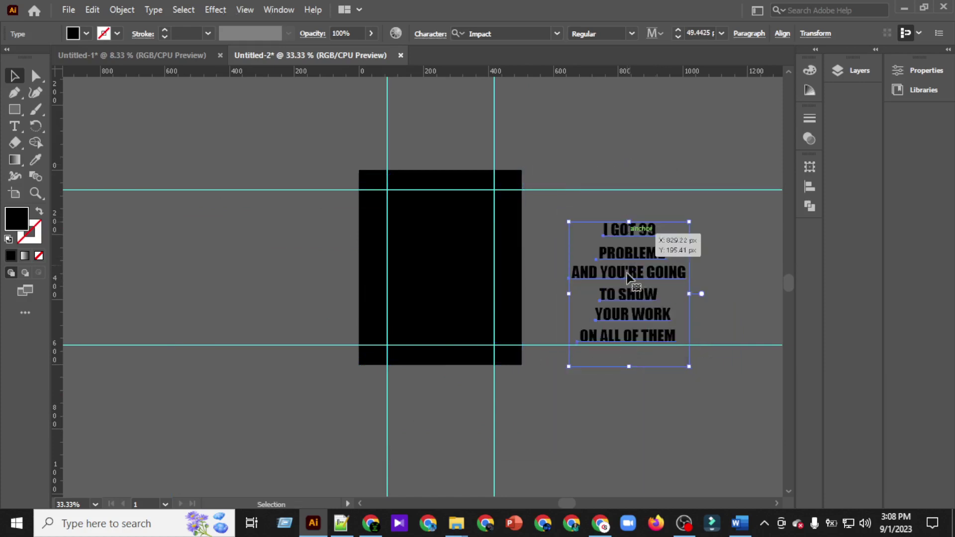
left_click_drag(622, 264, 614, 241)
left_click(622, 144)
Step: Copy the "I GOT 99" line onto the upper part of the black artboard
scroll(609, 165, "up", 1)
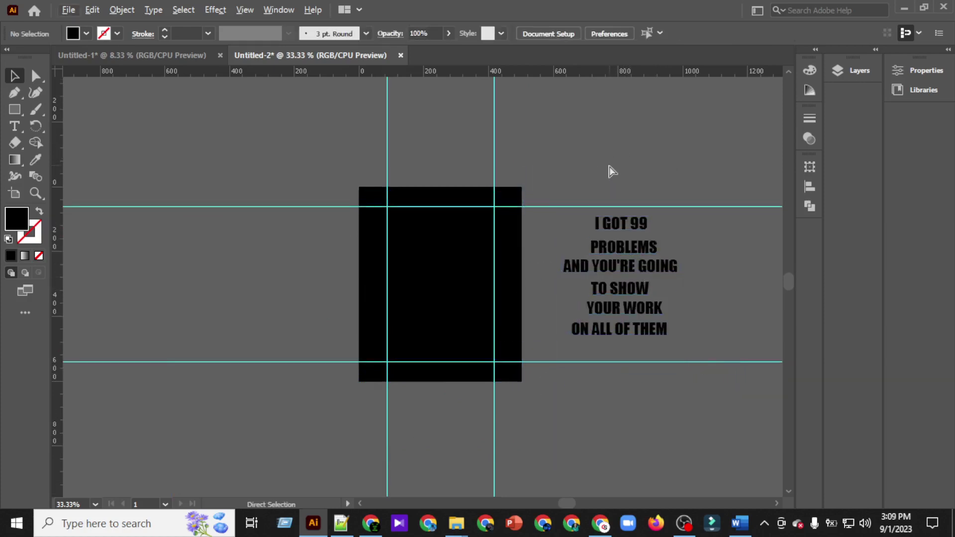
scroll(610, 164, "left", 4)
scroll(612, 171, "right", 5)
scroll(603, 181, "up", 2)
scroll(603, 181, "left", 5)
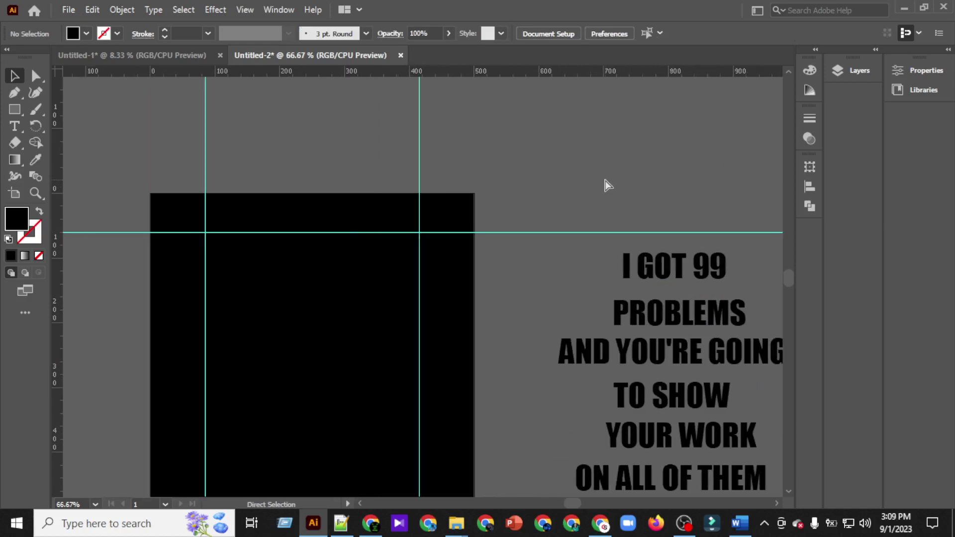
scroll(605, 178, "down", 2)
scroll(604, 178, "down", 1)
scroll(605, 178, "right", 2)
left_click(642, 224)
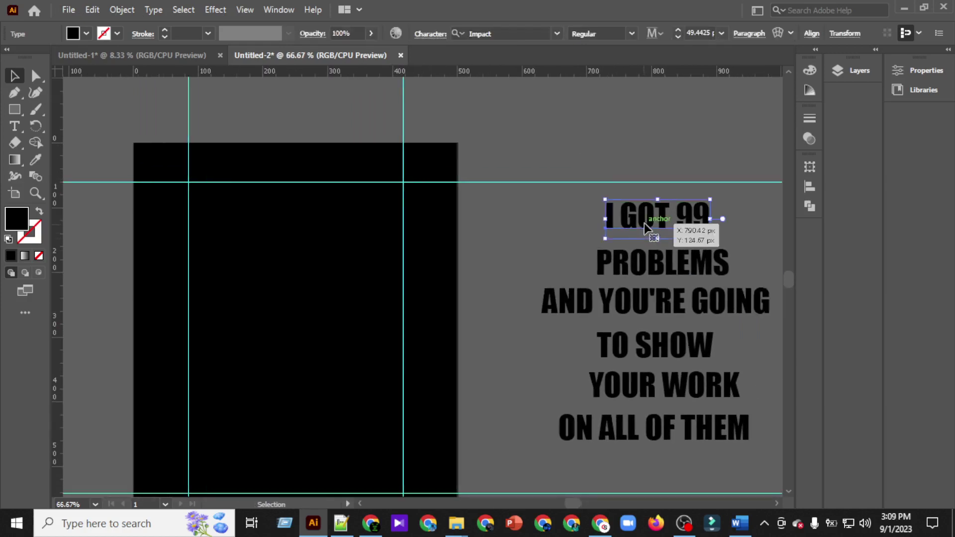
left_click_drag(643, 224, 277, 259)
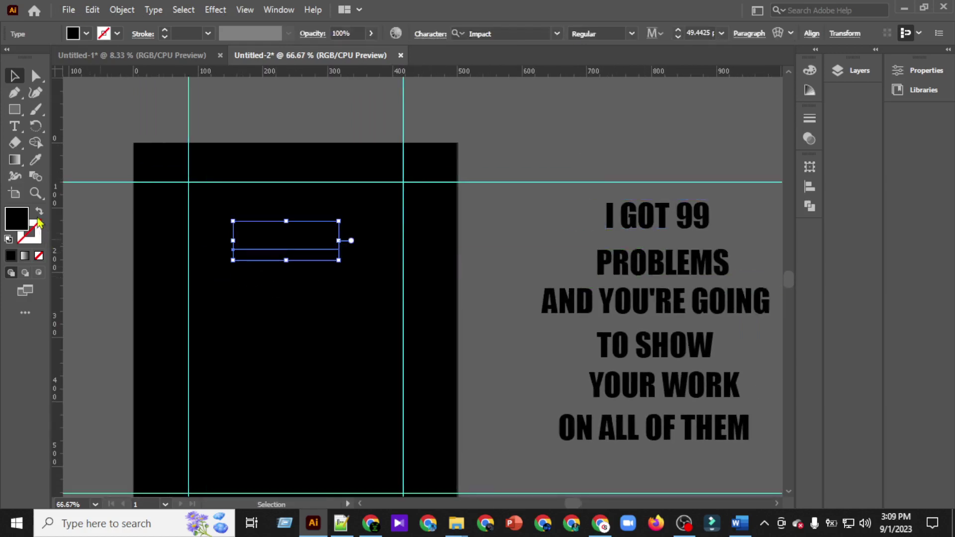
Step: Fill the copied "I GOT 99" text with white, FFFFFF
double_click(18, 220)
left_click_drag(315, 177, 291, 163)
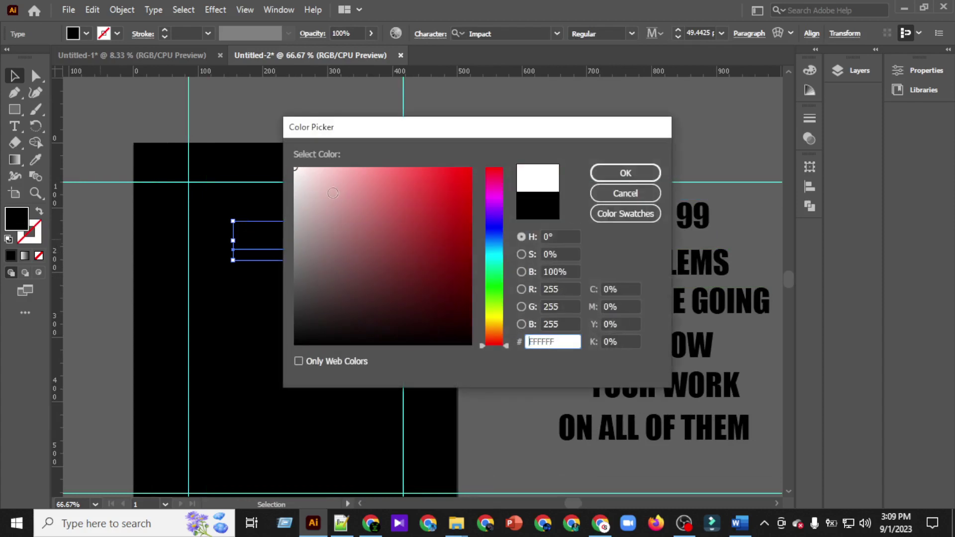
key("Return")
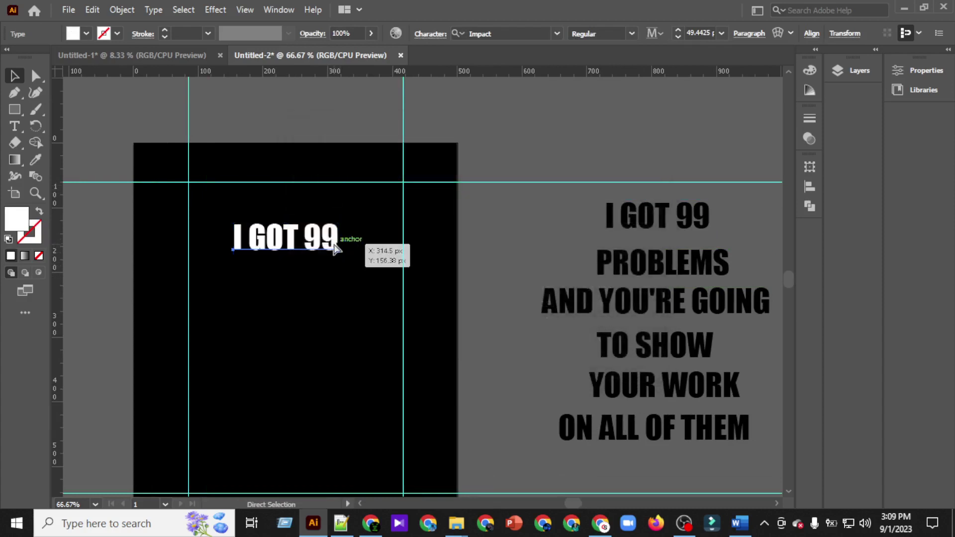
Step: Convert the white "I GOT 99" text to outlines and centre it horizontally on the artboard
scroll(336, 249, "left", 1)
right_click(362, 240)
left_click(426, 315)
scroll(492, 233, "left", 2)
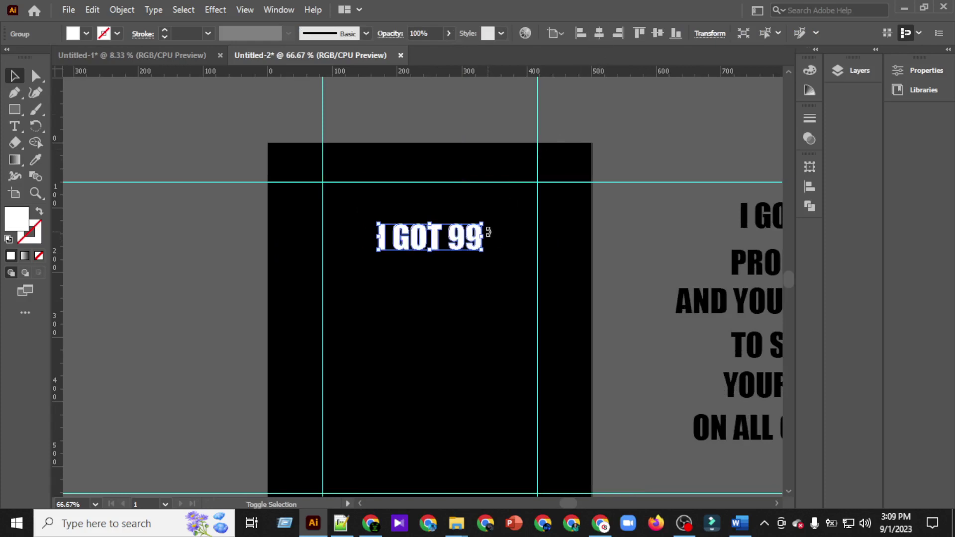
Step: Move the outlined "I GOT 99" up to just below the upper horizontal guide
key("shift+Up")
key("shift+Up")
key("shift+Up")
key("shift+Up")
key("shift+Up")
key("shift+Down")
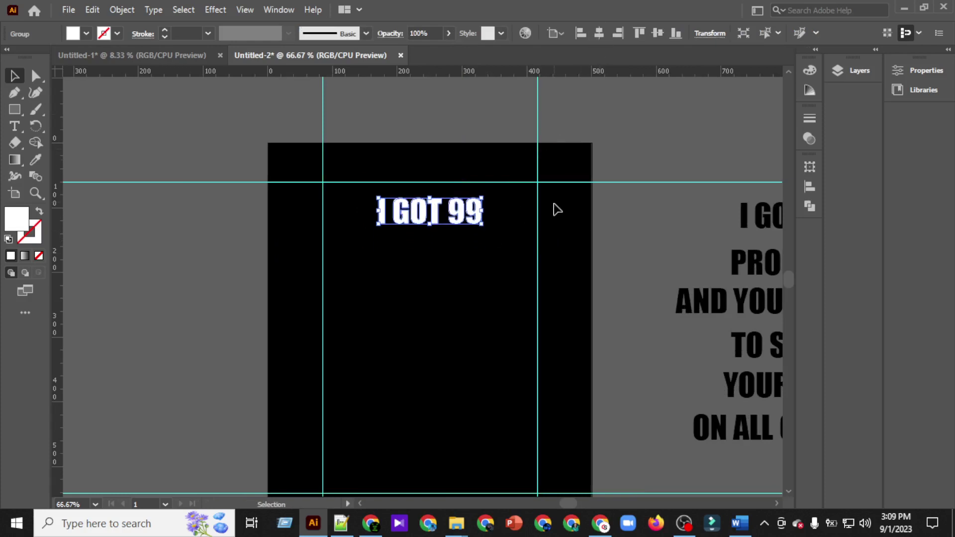
Step: Enlarge the outlined "I GOT 99" to about 205 px wide and centre it horizontally on the artboard
scroll(553, 205, "up", 2)
scroll(554, 205, "left", 6)
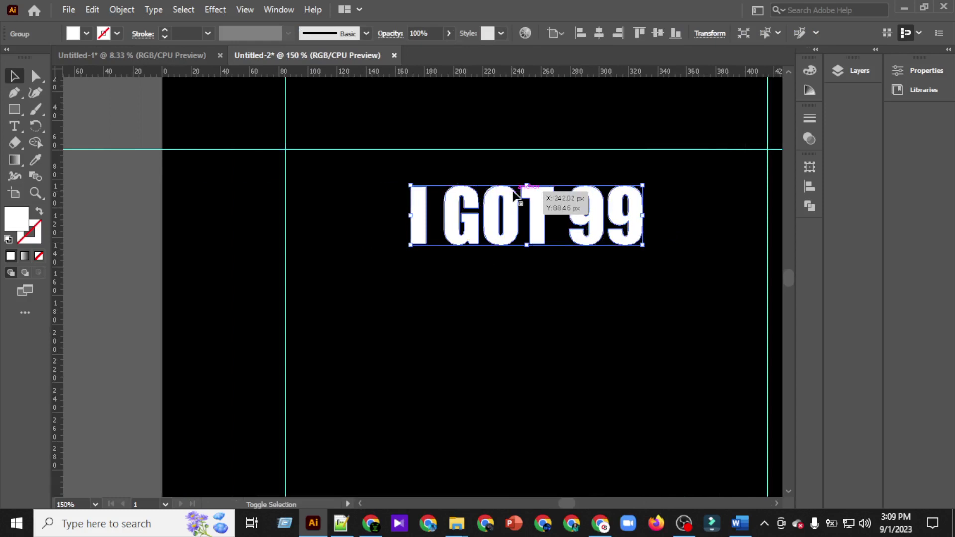
key("shift+Up")
left_click_drag(414, 202, 341, 202)
left_click(599, 33)
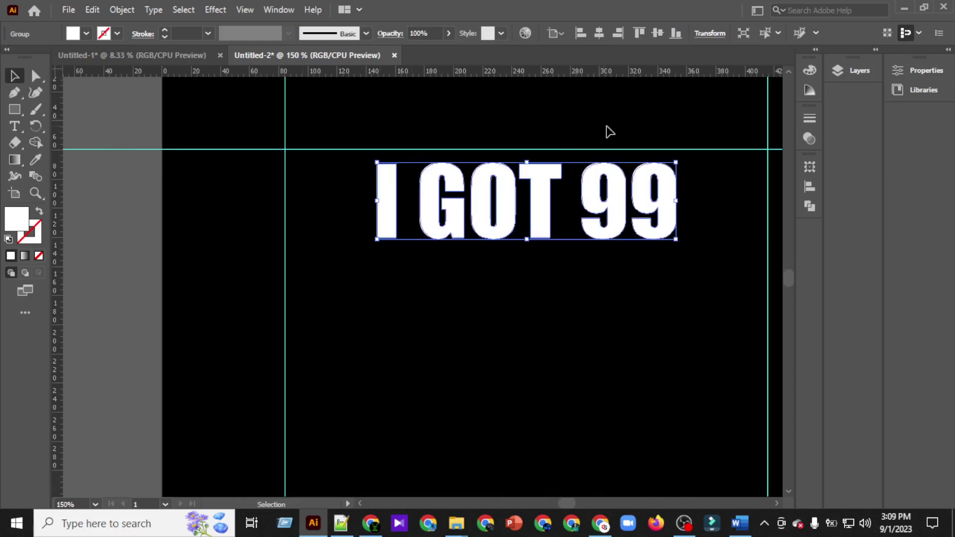
Step: Nudge the enlarged "I GOT 99" upward until its top edge meets the upper horizontal guide
key("Up")
key("Up")
key("Up")
key("Up")
key("Up")
key("Up")
key("Up")
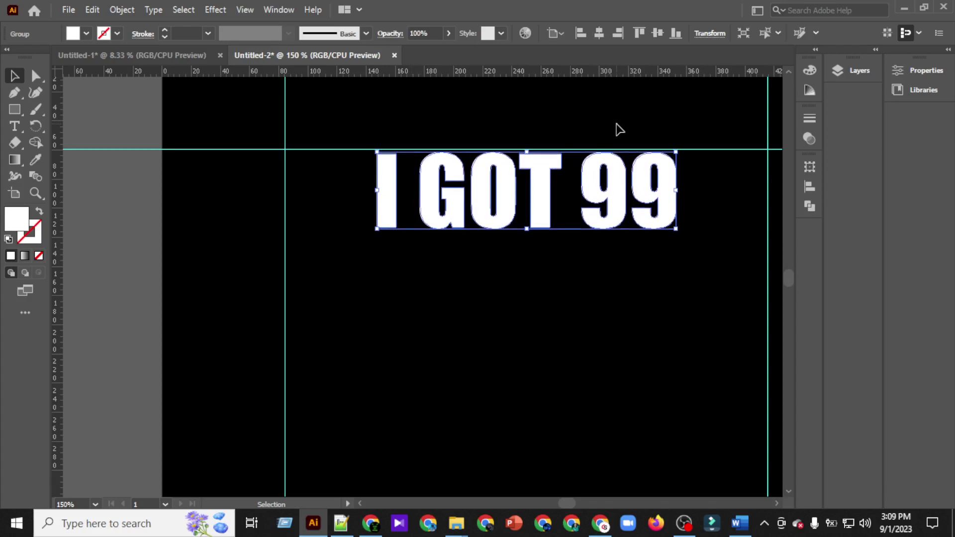
key("Up")
key("Up")
key("Down")
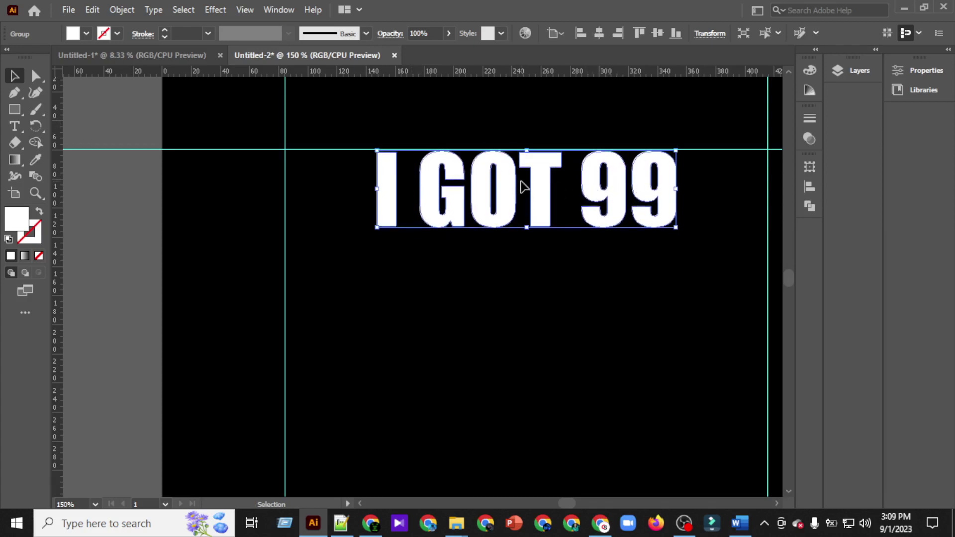
Step: Nudge the outlined "I GOT 99" up flush with the upper horizontal guide and add a horizontal guide along its bottom edge
scroll(521, 170, "up", 2)
scroll(521, 170, "up", 2)
scroll(563, 174, "up", 2)
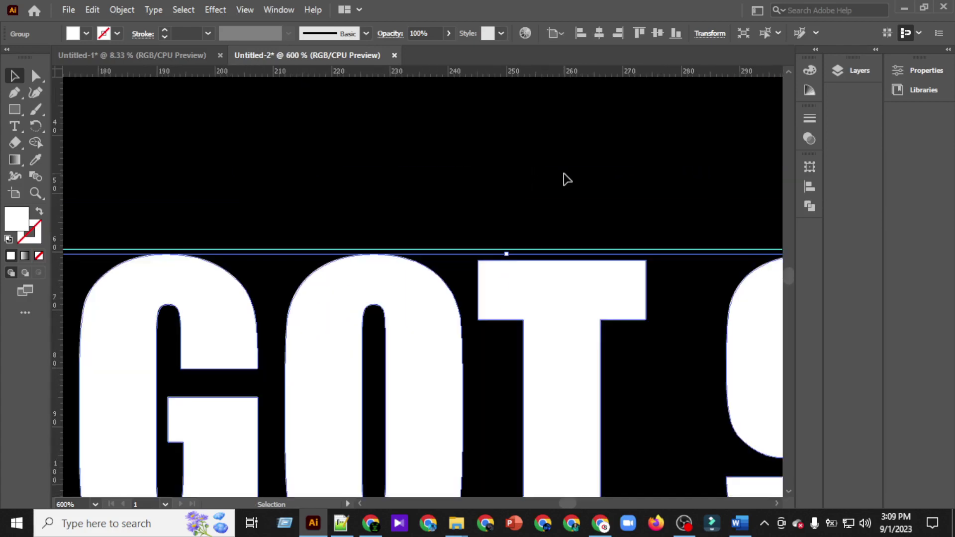
key("Up")
scroll(568, 180, "down", 2)
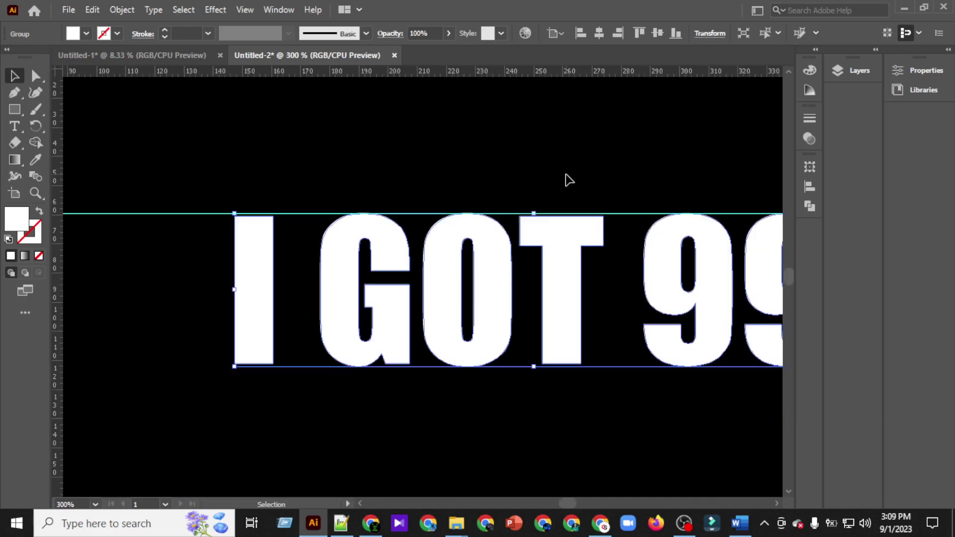
left_click_drag(531, 76, 593, 366)
Step: Draw a horizontal line about 60 px long from the left vertical guide towards the "I" and give it a white stroke
scroll(269, 322, "left", 10)
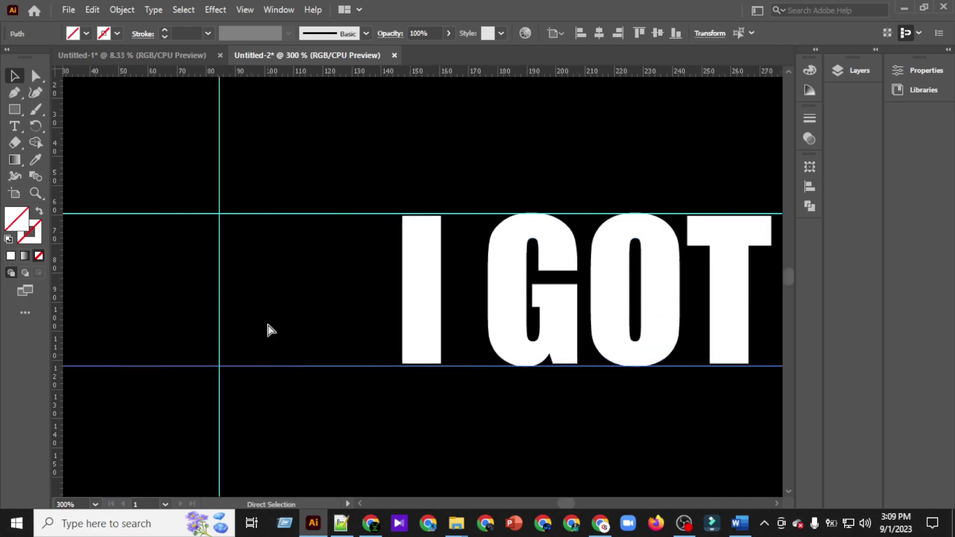
left_click_drag(14, 111, 102, 180)
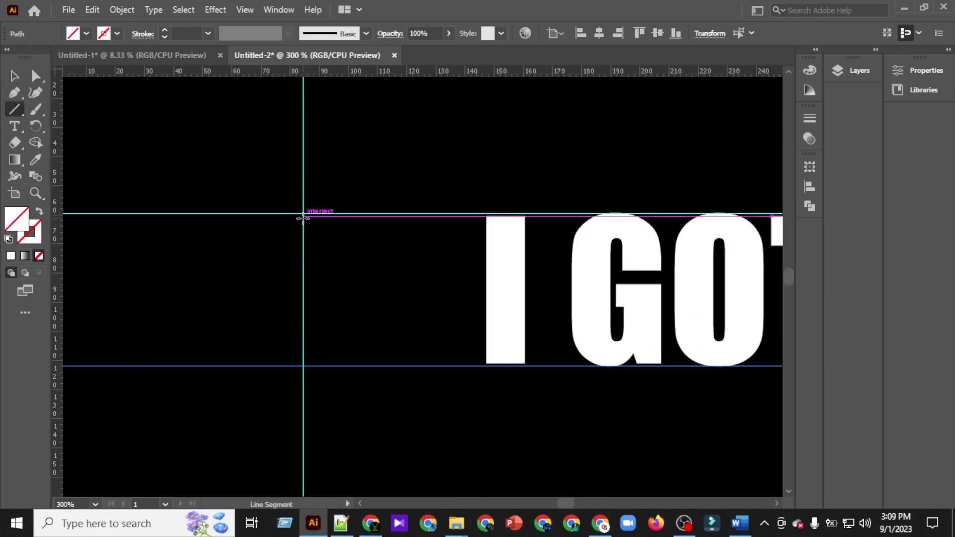
left_click_drag(303, 216, 480, 227)
scroll(303, 239, "up", 2)
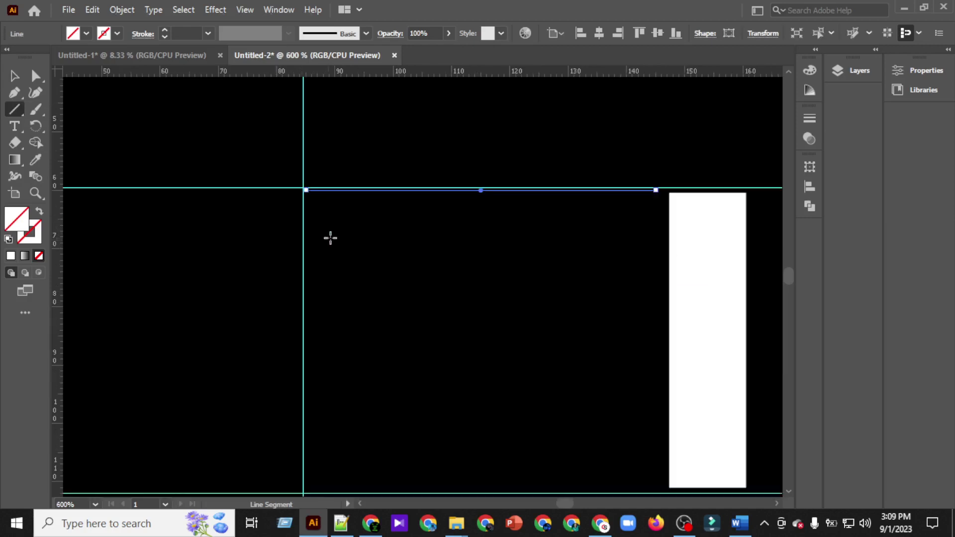
left_click(34, 240)
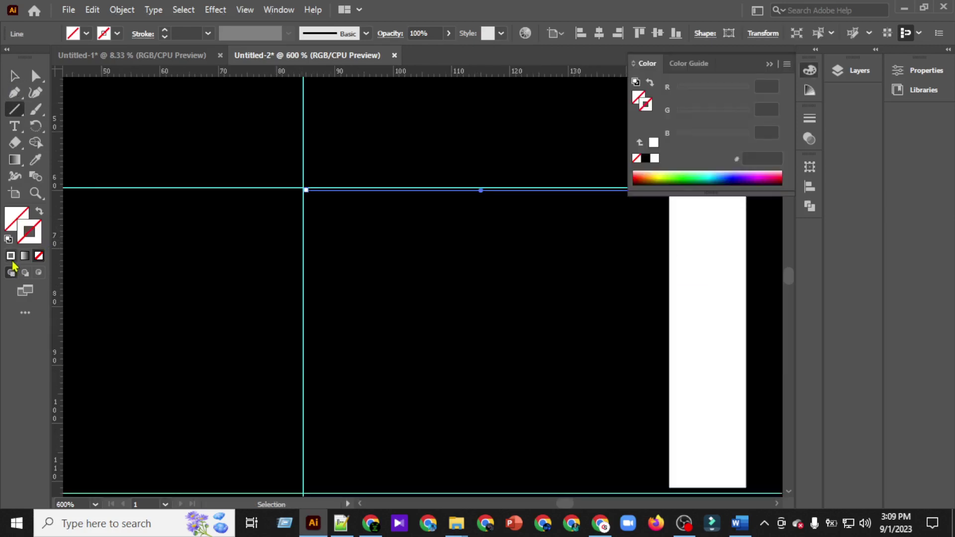
left_click(10, 258)
left_click(770, 64)
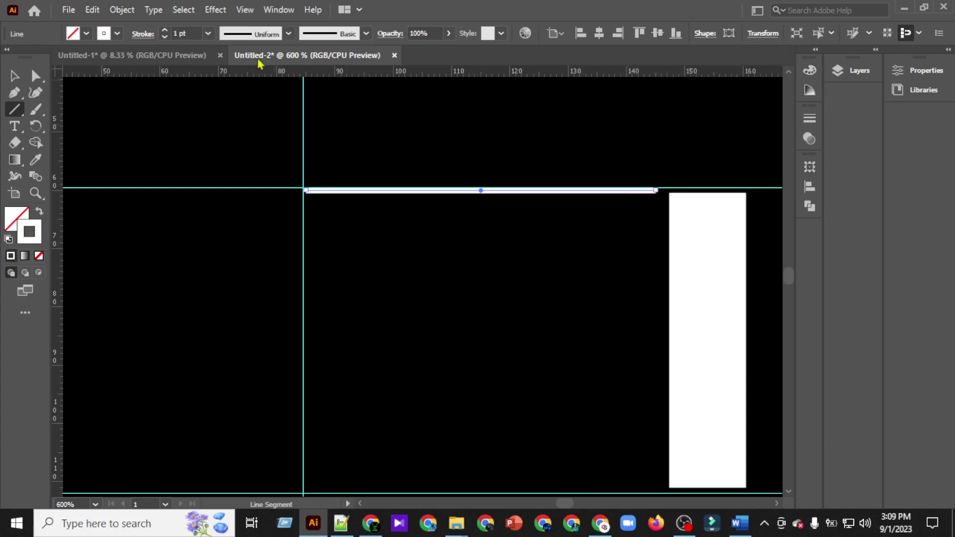
Step: Set the line's stroke weight to 7 pt and apply the width profile that tapers from a wide left end to a point
left_click(165, 31)
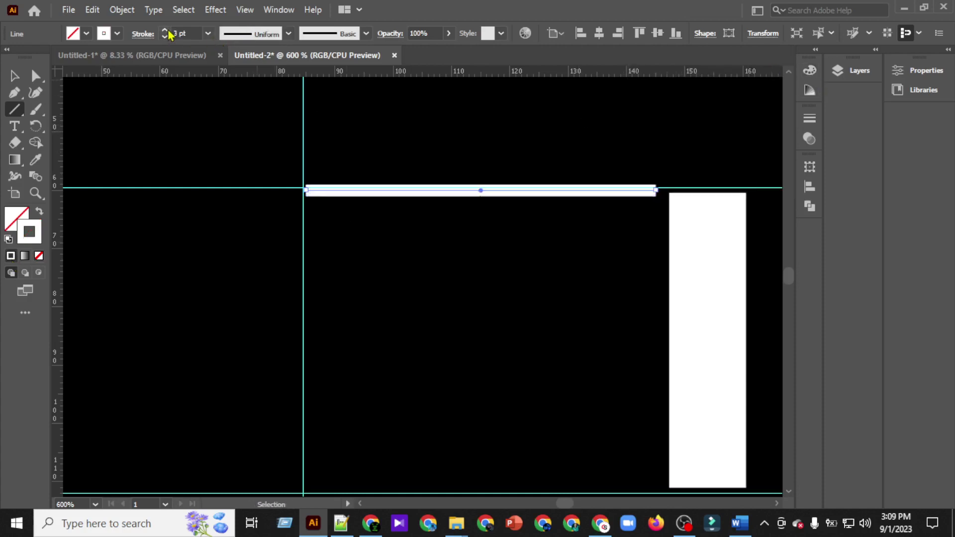
left_click(165, 31)
left_click(166, 31)
left_click(166, 31)
left_click(166, 30)
left_click(166, 31)
left_click(208, 35)
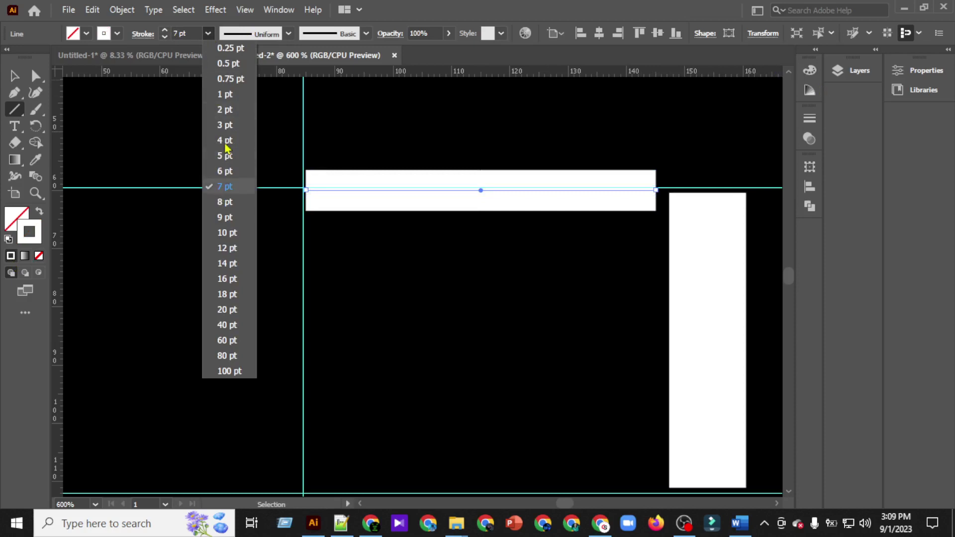
left_click(243, 34)
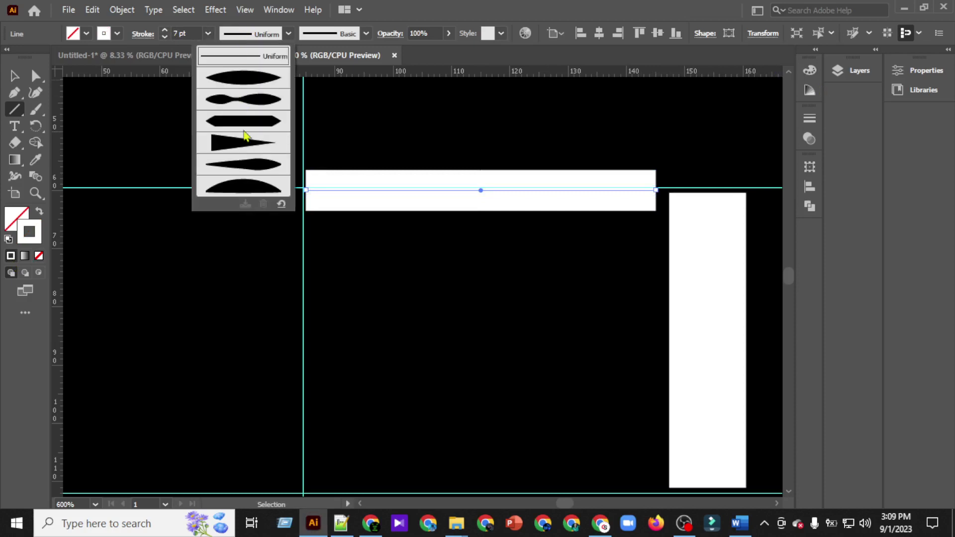
left_click(244, 136)
Step: Expand the tapered line into a filled wedge and move it down just below the upper horizontal guide
left_click(14, 77)
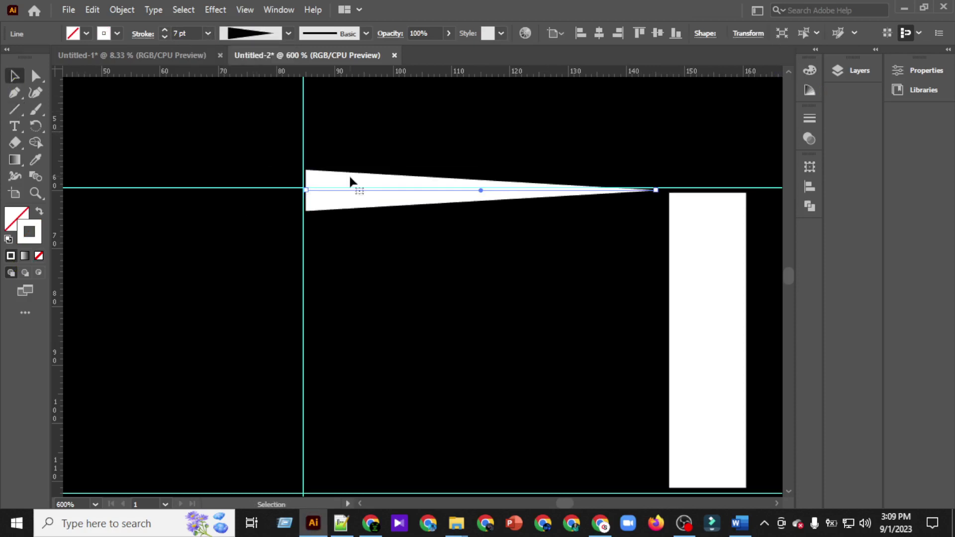
left_click(122, 10)
left_click(219, 127)
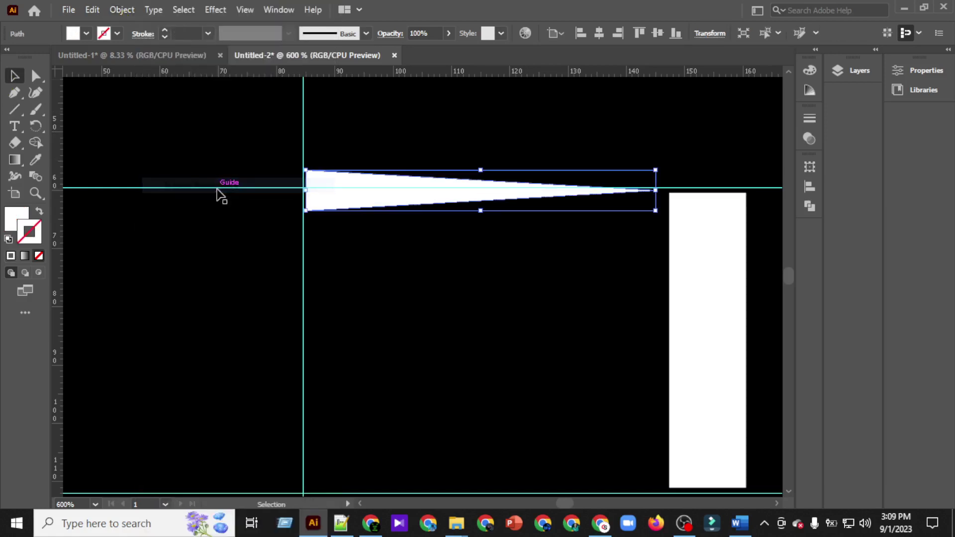
key("Down")
key("Down")
key("Down")
key("Down")
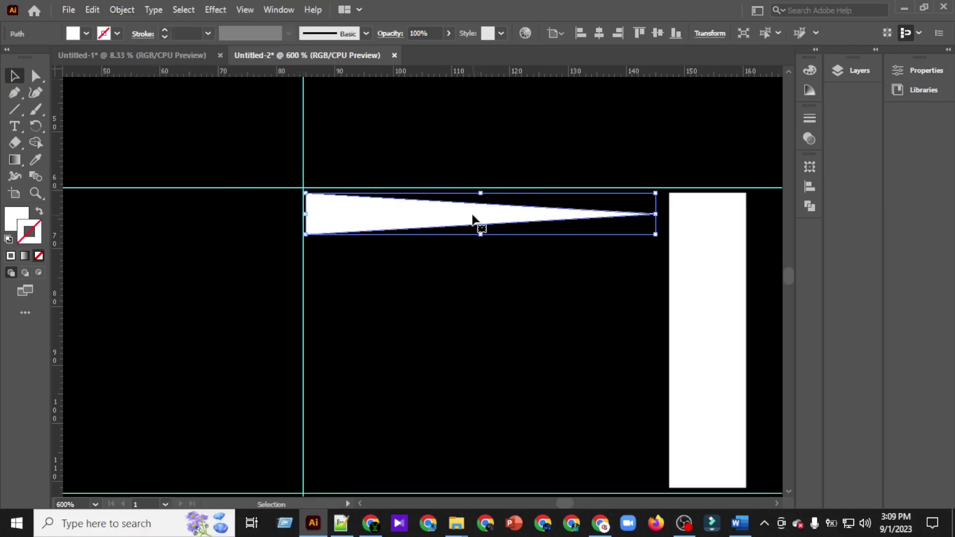
Step: Align the wedge's top edge with the upper horizontal guide
scroll(489, 224, "up", 3)
scroll(482, 229, "up", 3)
scroll(467, 234, "left", 4)
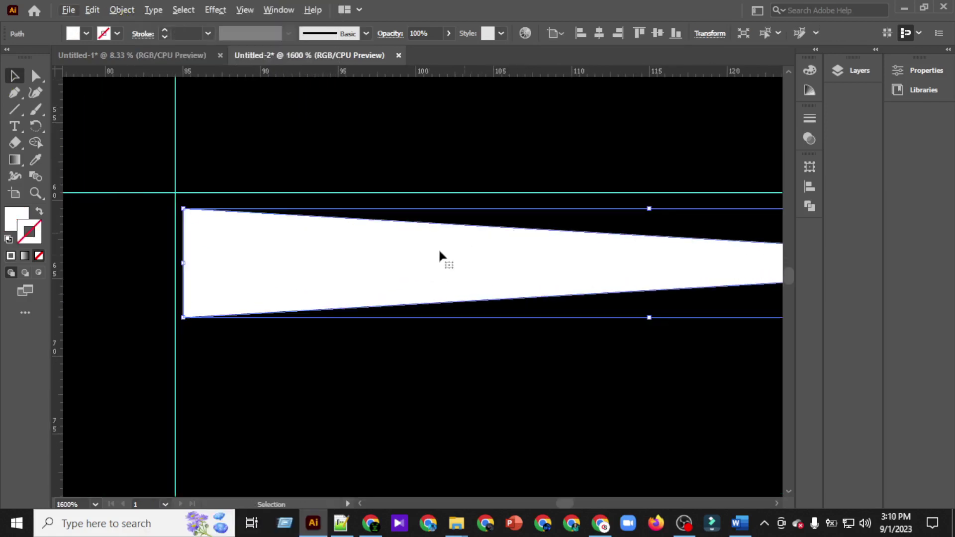
left_click_drag(465, 164, 476, 206)
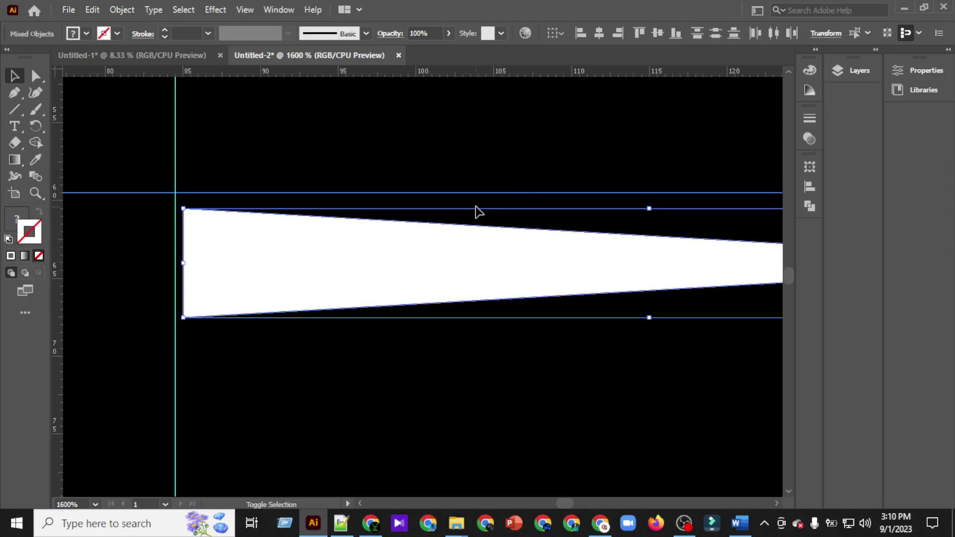
left_click(636, 38)
left_click(439, 327)
Step: Try to left-align the wedge with the left vertical guide
scroll(348, 293, "left", 2)
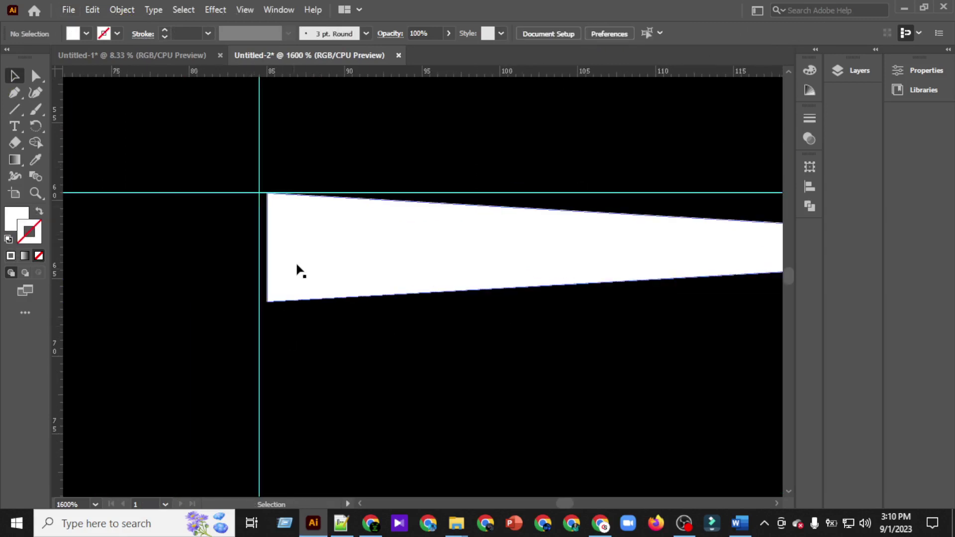
left_click(296, 265)
left_click_drag(197, 276, 287, 325)
left_click(575, 39)
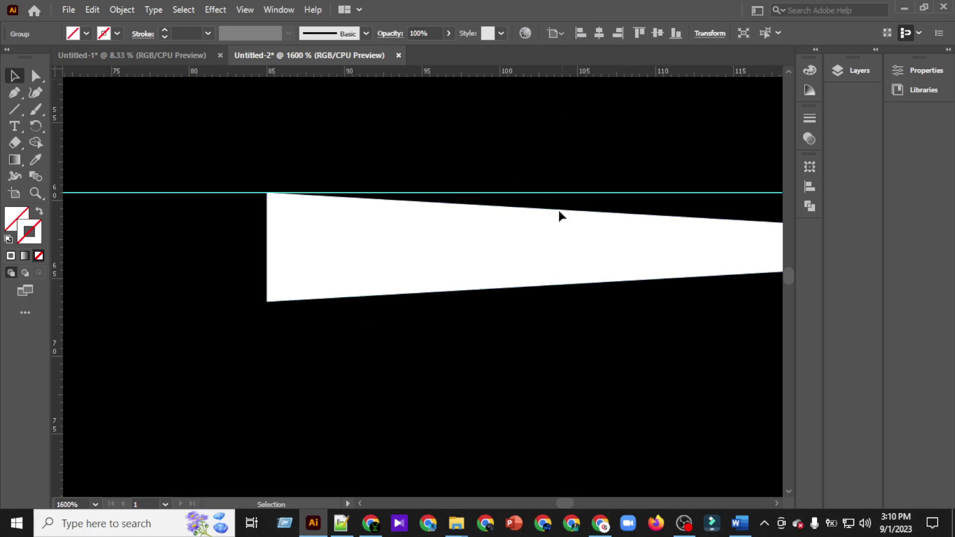
key("ctrl+z")
left_click(486, 306)
Step: Select the wedge together with the left vertical guide and align their left edges
left_click(343, 250)
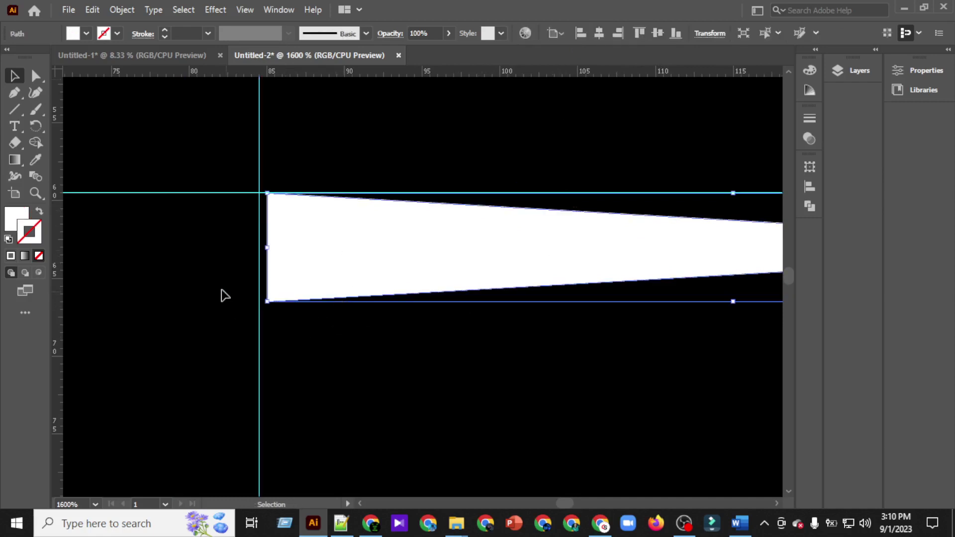
left_click_drag(271, 334, 273, 334)
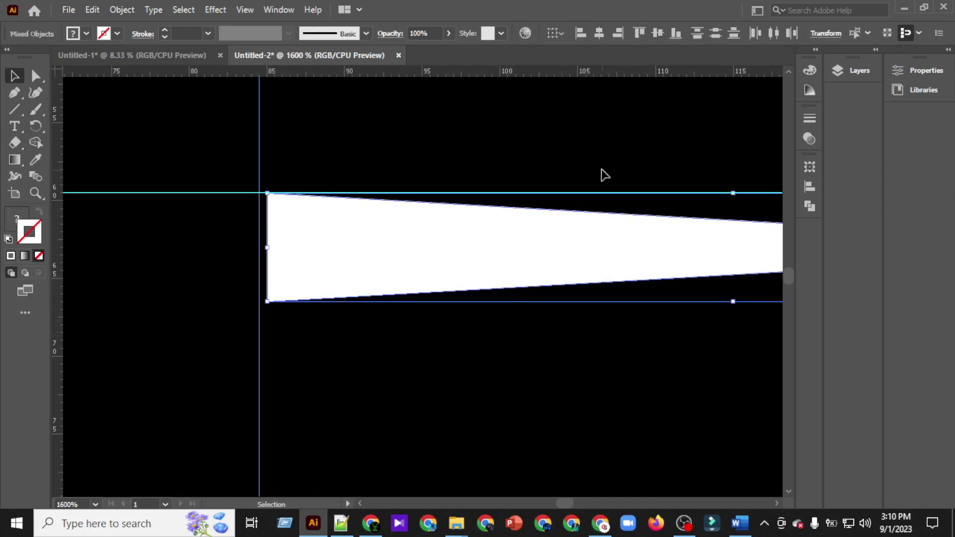
left_click(581, 35)
scroll(558, 261, "down", 2)
left_click(555, 305)
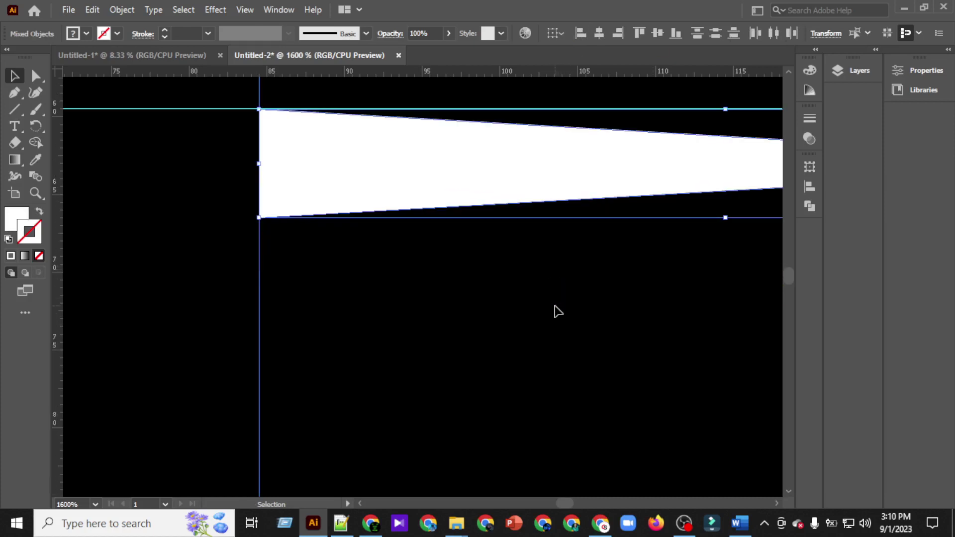
Step: Copy the wedge about 8 px downward and repeat the copy five more times to stack wedges beside the "I"
scroll(554, 304, "down", 2)
scroll(550, 299, "right", 6)
scroll(548, 296, "down", 4)
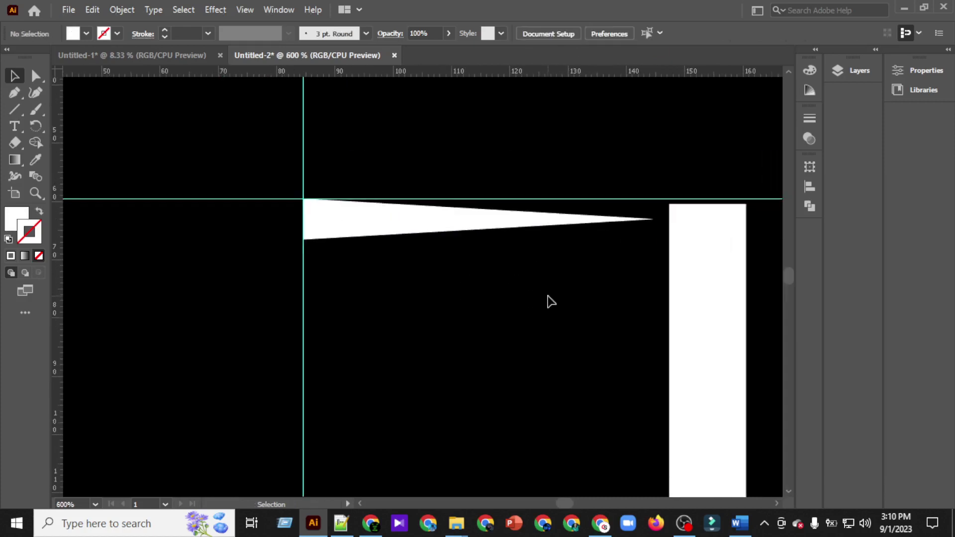
scroll(539, 252, "down", 2)
scroll(540, 253, "right", 2)
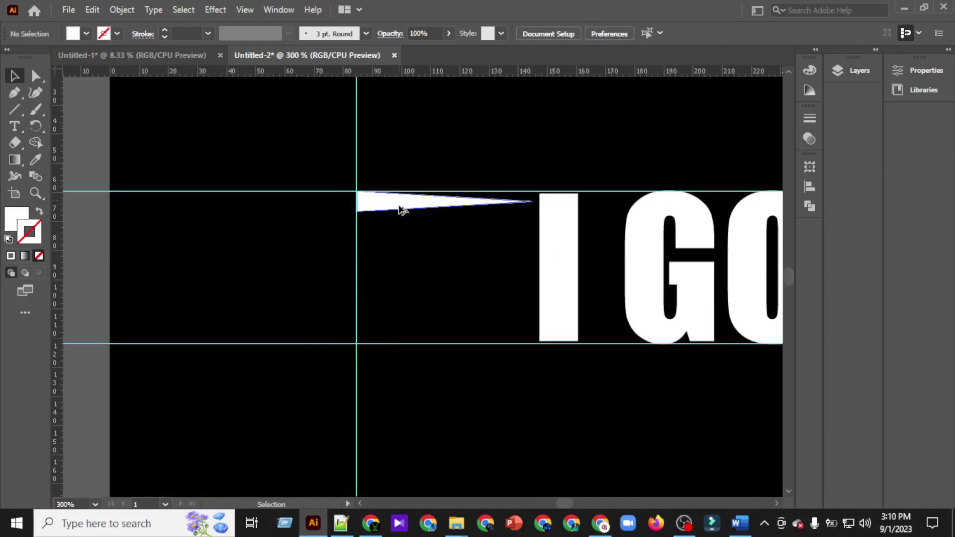
left_click_drag(397, 200, 398, 226)
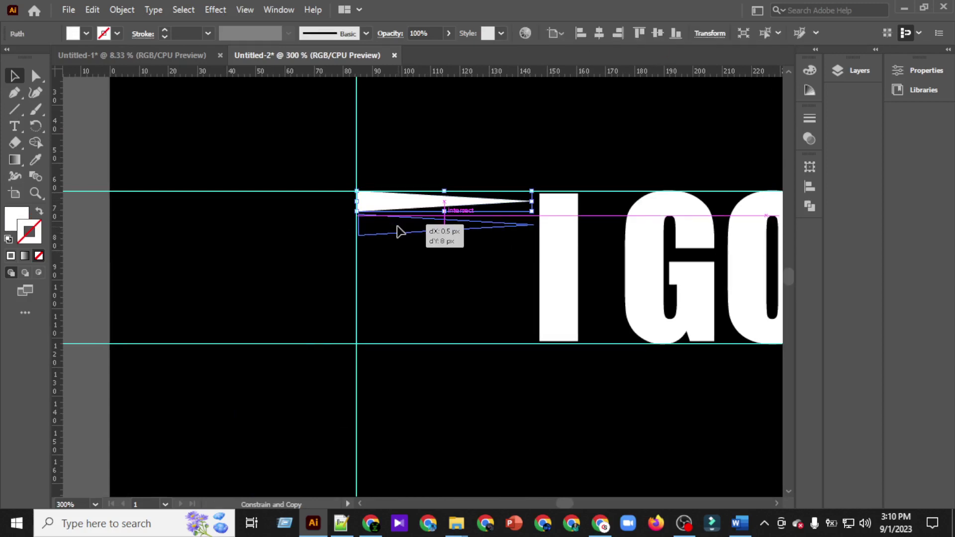
scroll(397, 226, "up", 3)
key("ctrl+d")
key("ctrl+d")
key("ctrl+d")
key("ctrl+d")
key("ctrl+d")
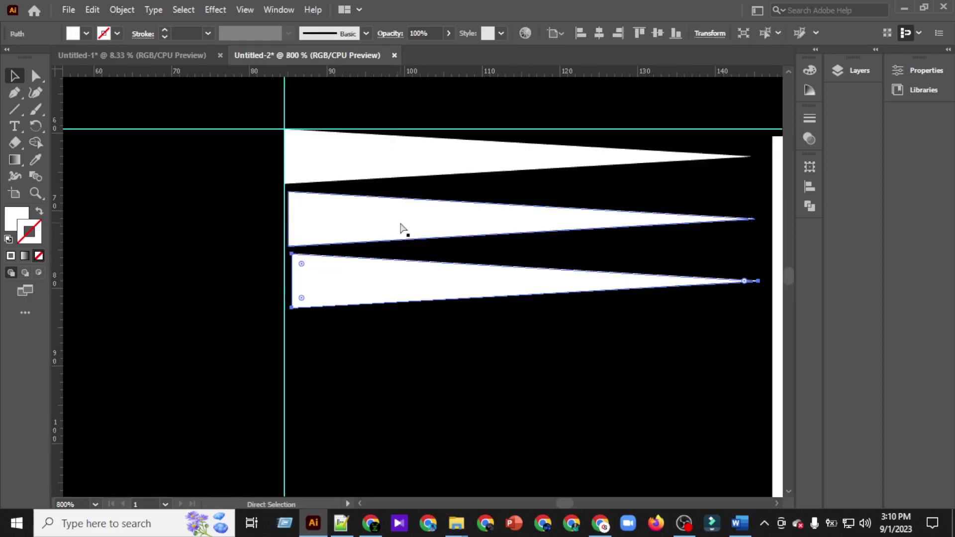
scroll(400, 221, "down", 1)
scroll(402, 226, "down", 1)
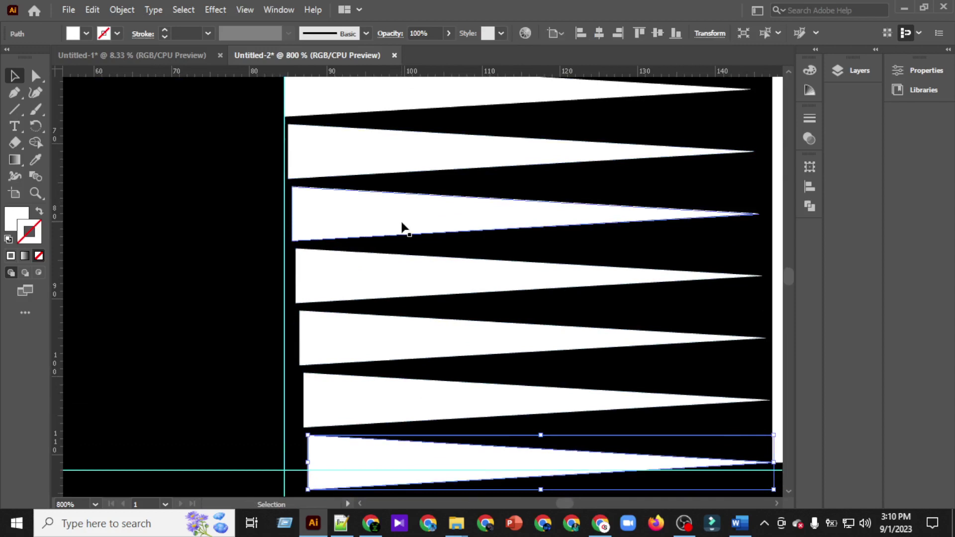
scroll(402, 227, "down", 1)
scroll(404, 226, "down", 1)
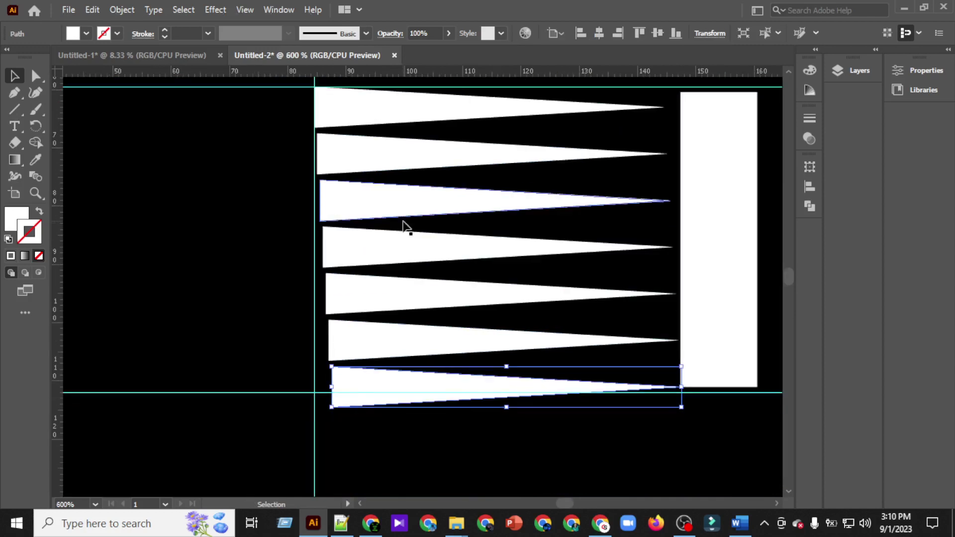
Step: Try to left-align the six copied wedges with the left vertical guide
left_click(411, 362)
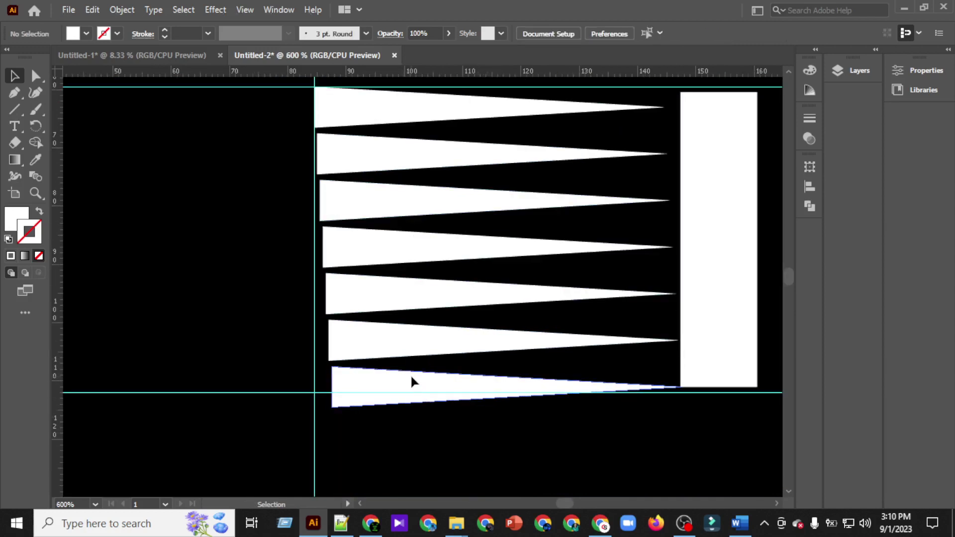
left_click(411, 379)
left_click(388, 341, "shift")
left_click(368, 301, "shift")
left_click(355, 237, "shift")
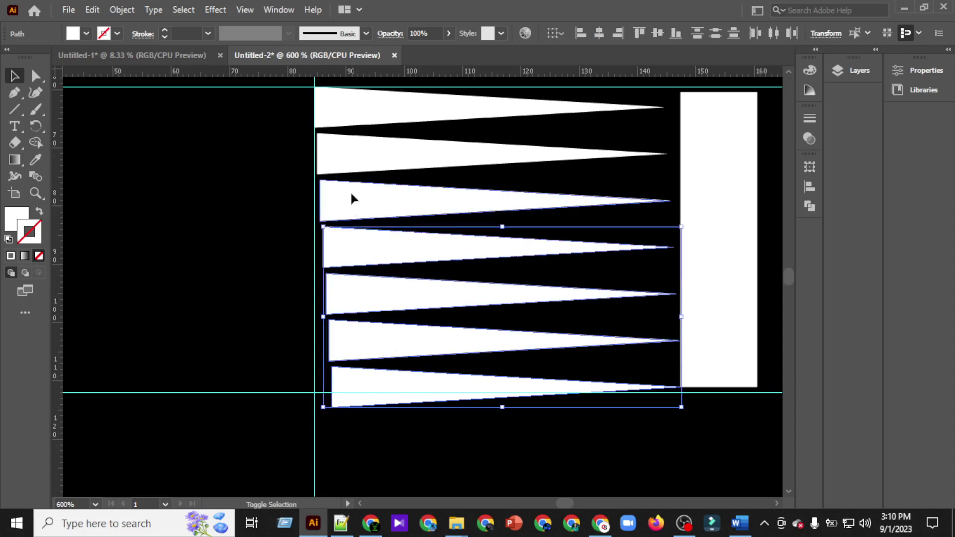
left_click(351, 199, "shift")
left_click(347, 150, "shift")
left_click_drag(298, 215, 317, 228)
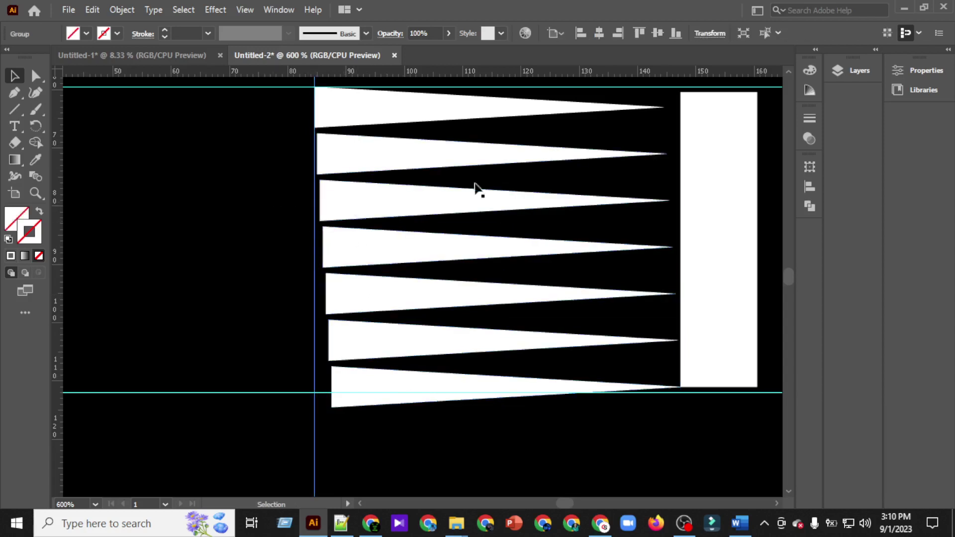
left_click(580, 35)
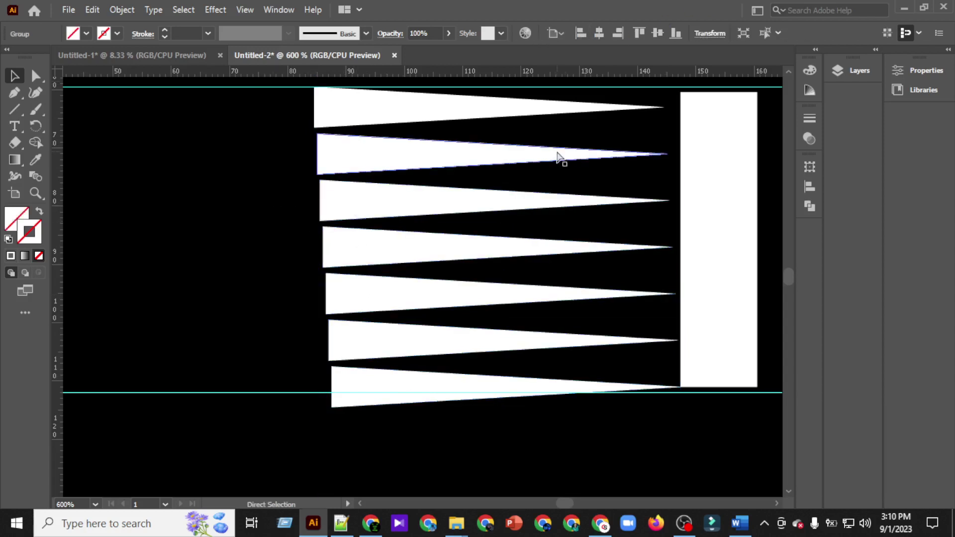
key("ctrl+z")
Step: Delete the lowest wedge, which crosses the lower horizontal guide
scroll(551, 189, "down", 3)
left_click(548, 360)
left_click(436, 292)
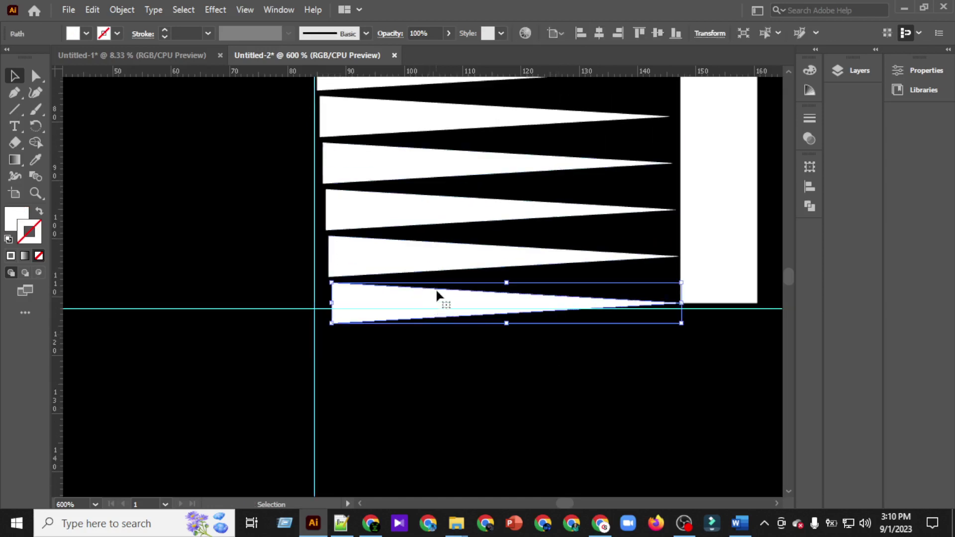
scroll(437, 294, "up", 3)
key("Delete")
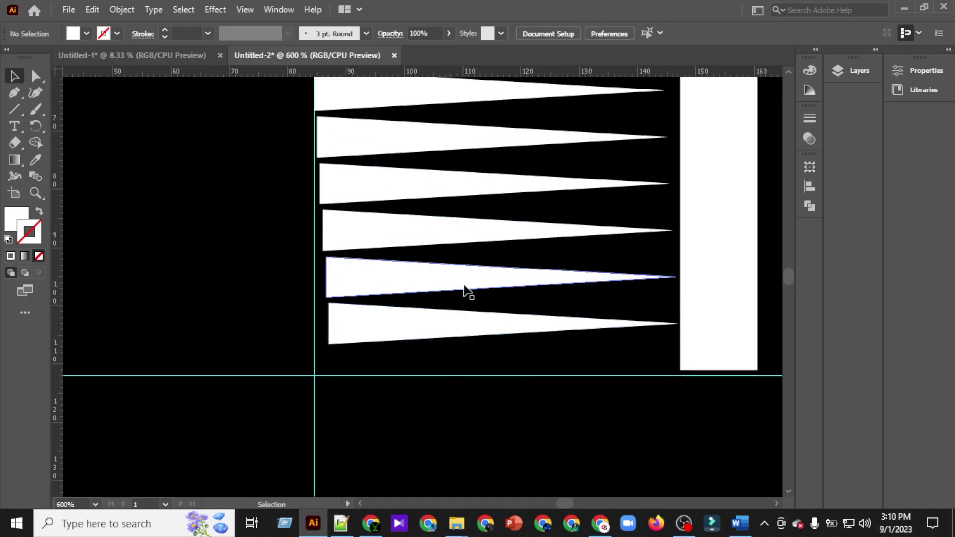
scroll(462, 290, "up", 2)
scroll(467, 352, "down", 1)
Step: Group the five copied wedges below the top wedge
left_click(459, 346)
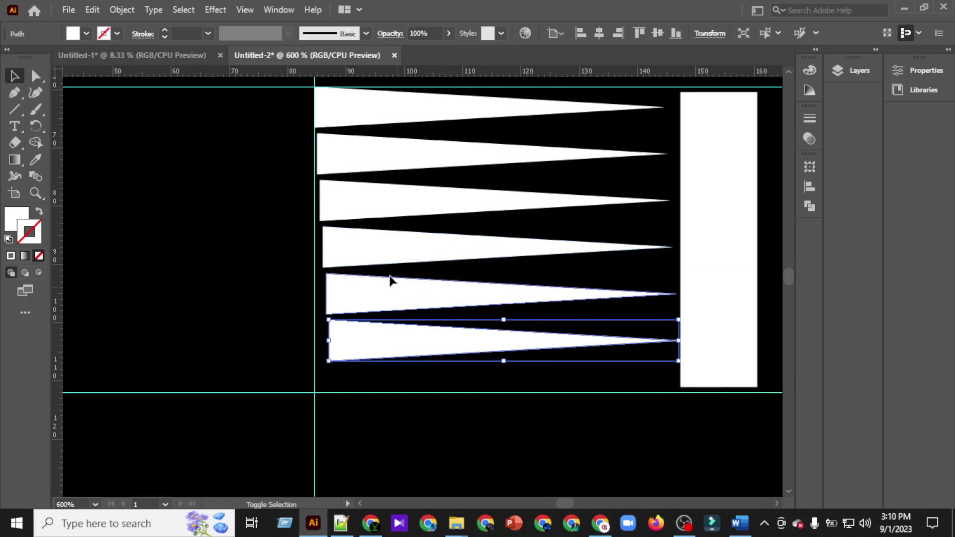
left_click(389, 287, "shift")
left_click(374, 247, "shift")
left_click(358, 204, "shift")
left_click(343, 157, "shift")
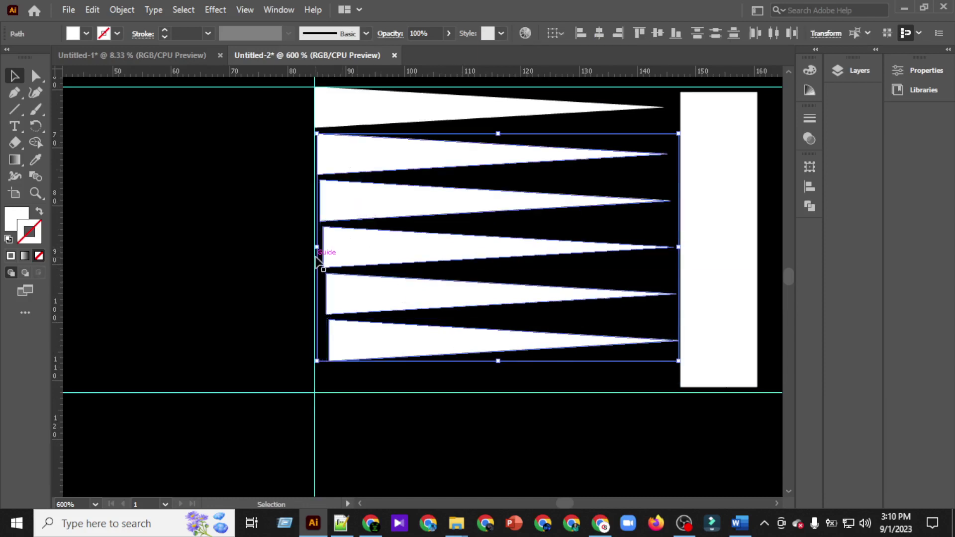
key("ctrl+g")
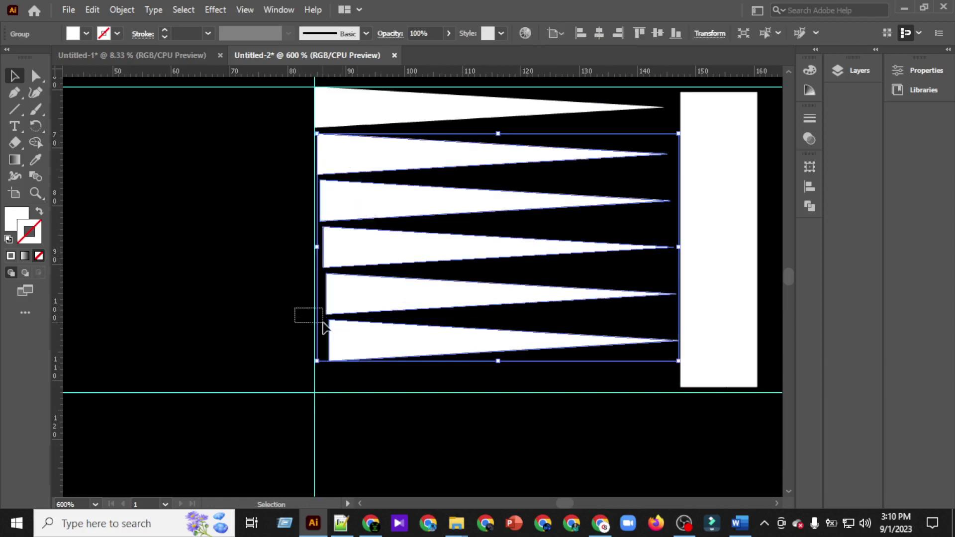
left_click_drag(323, 323, 324, 321)
left_click(580, 34)
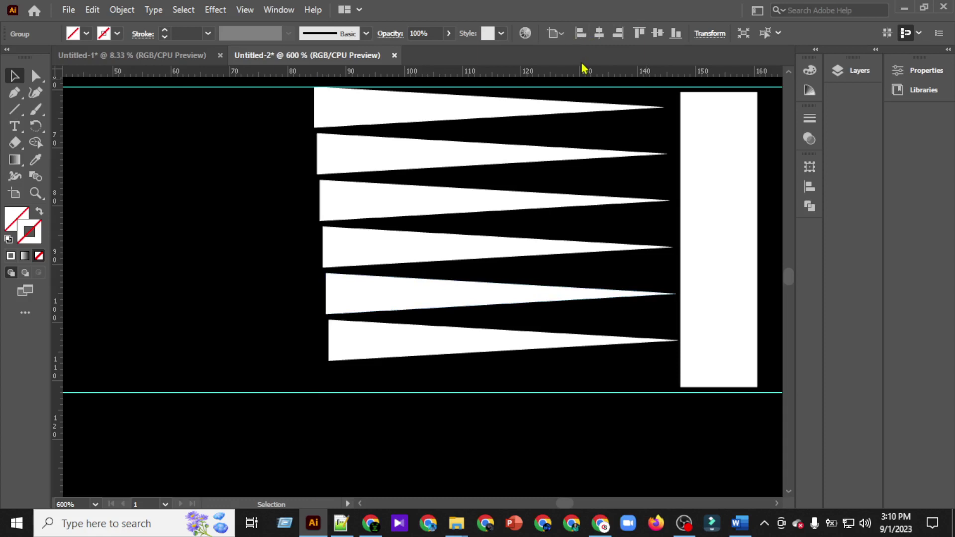
key("ctrl+z")
Step: Left-align the group of five wedges with the left vertical guide
left_click(419, 203)
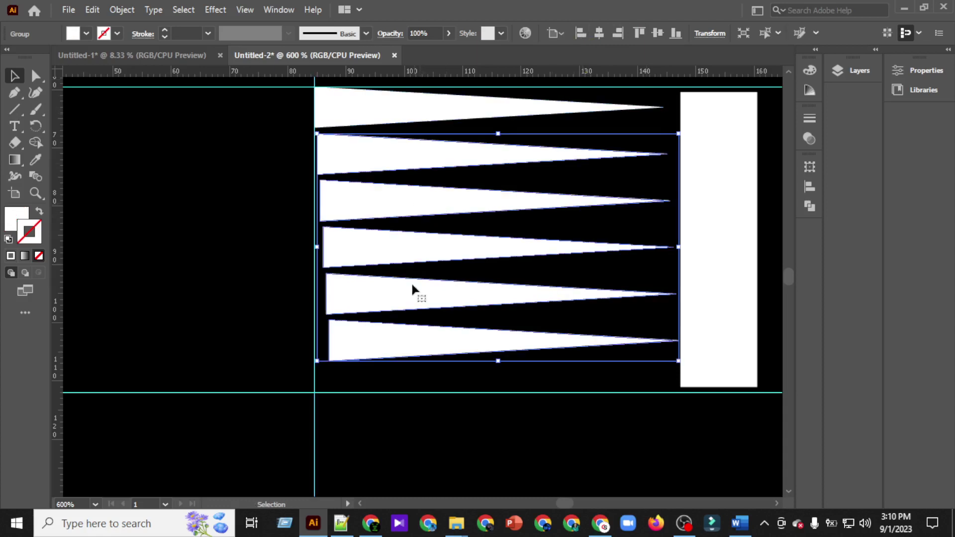
left_click_drag(298, 377, 298, 377)
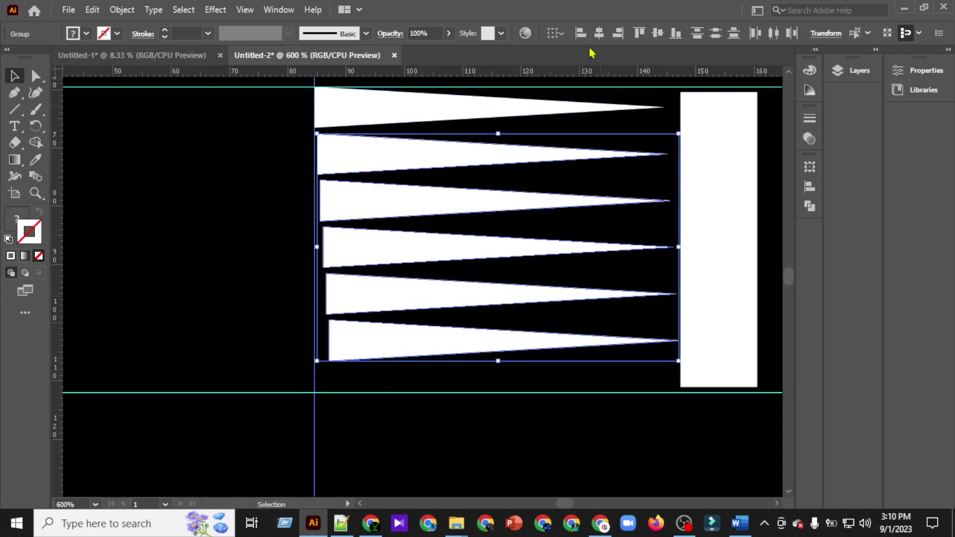
left_click(580, 34)
scroll(586, 304, "down", 1)
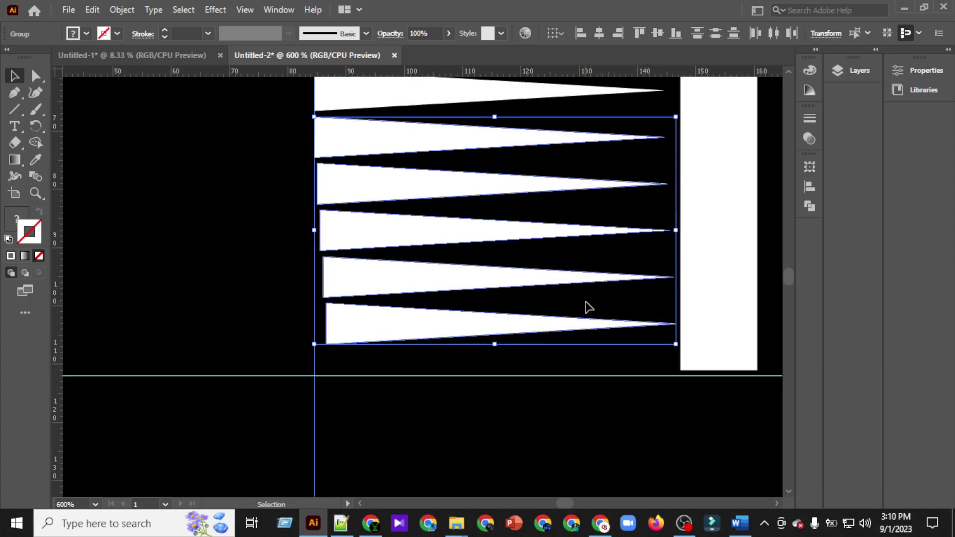
Step: Ungroup the five wedges below the top wedge
left_click(207, 190)
right_click(400, 191)
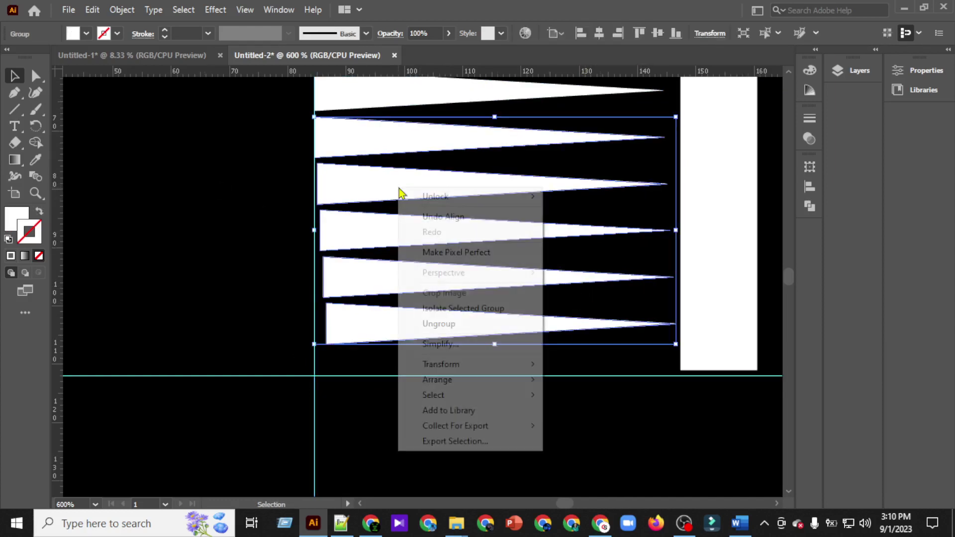
left_click(438, 323)
left_click(211, 182)
left_click(375, 176)
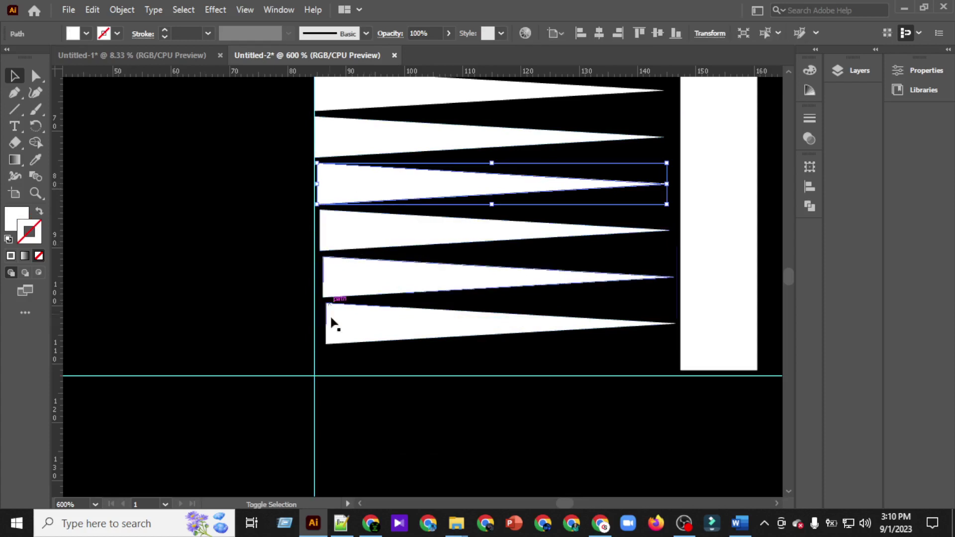
left_click_drag(306, 341, 330, 353)
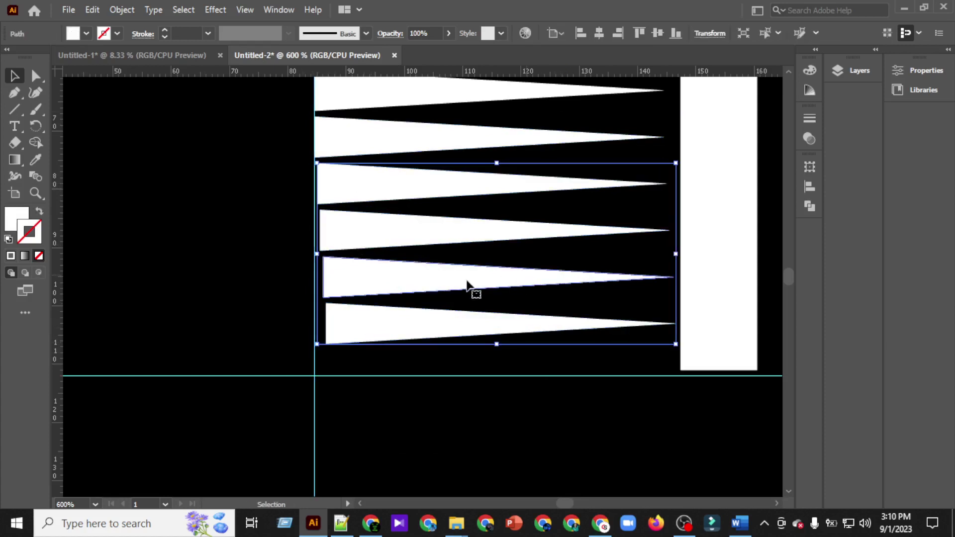
left_click(375, 192)
scroll(375, 192, "down", 1)
left_click(378, 211)
right_click(378, 210)
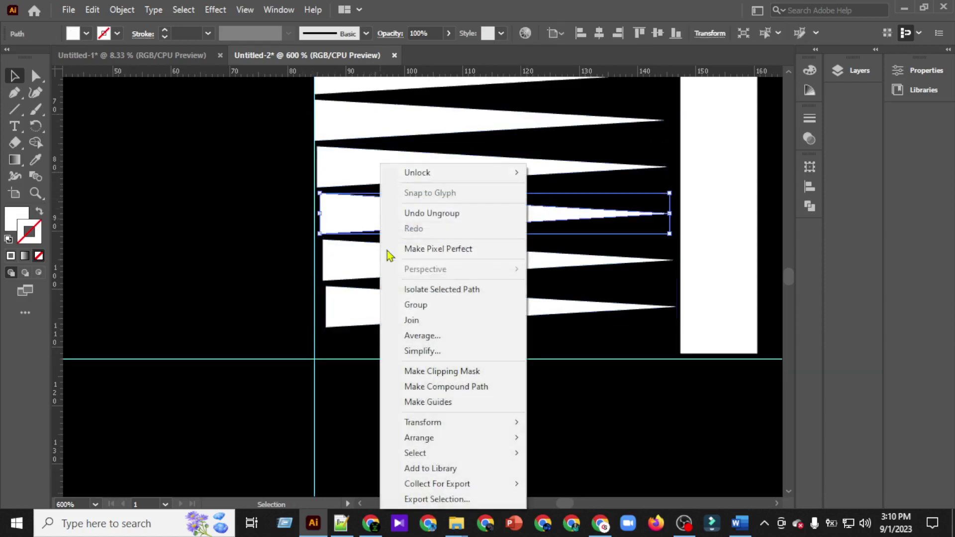
left_click(356, 259)
Step: Left-align the lowest wedge and the one directly above it with the left vertical guide, one at a time
left_click(373, 302)
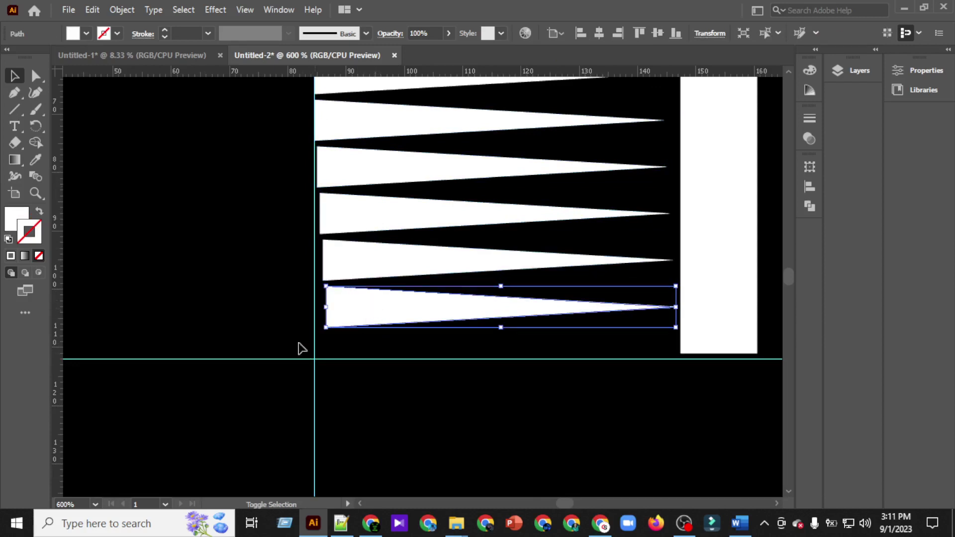
left_click_drag(328, 340, 328, 340)
left_click(584, 44)
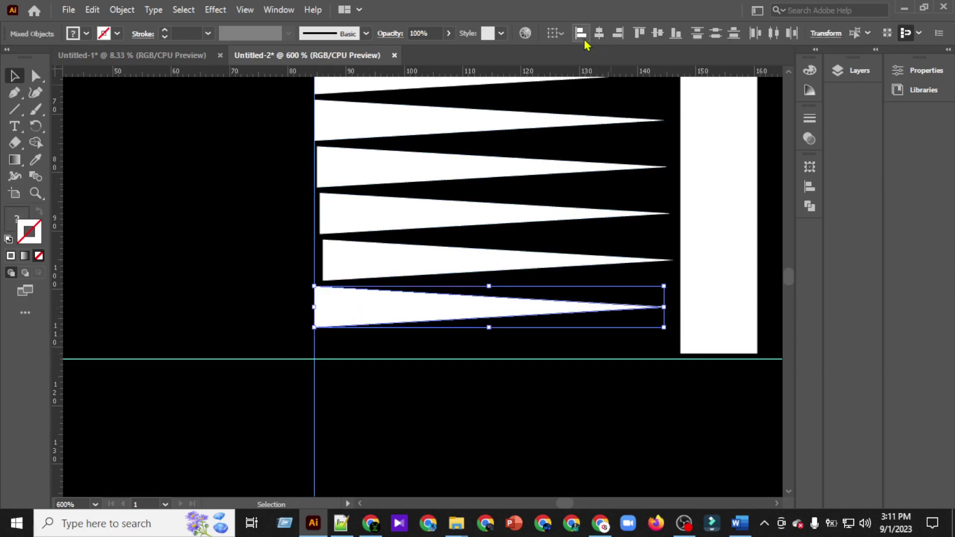
left_click(353, 272)
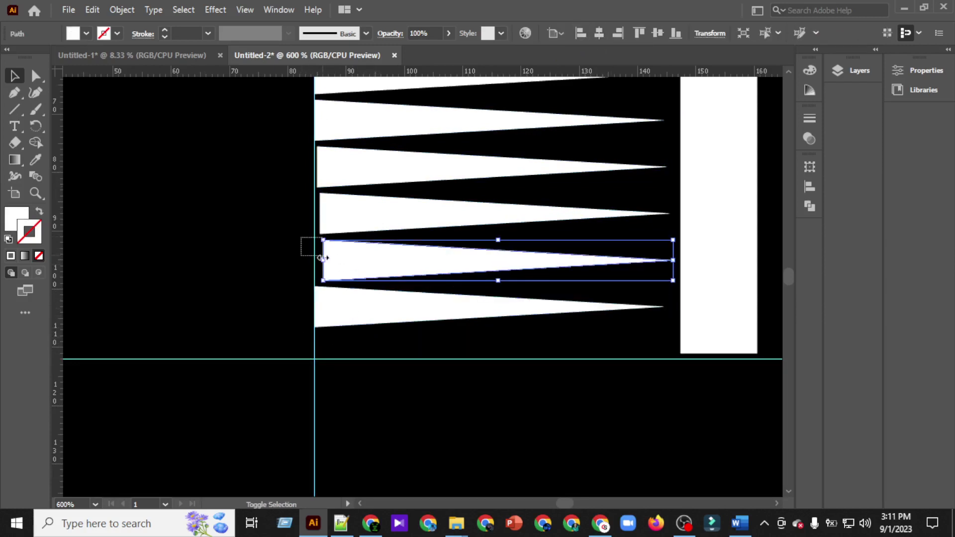
left_click_drag(301, 237, 322, 257)
left_click(582, 41)
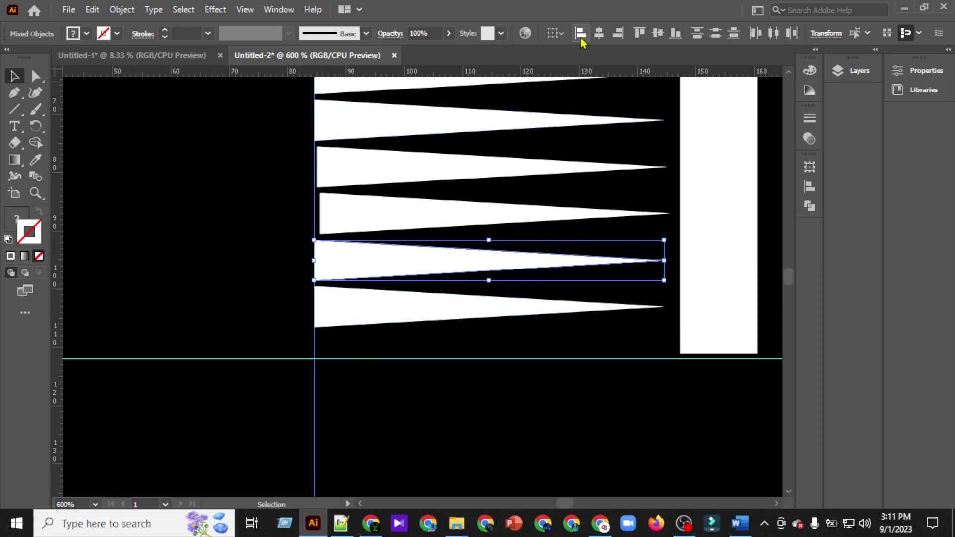
left_click(323, 213)
left_click_drag(318, 208, 327, 217)
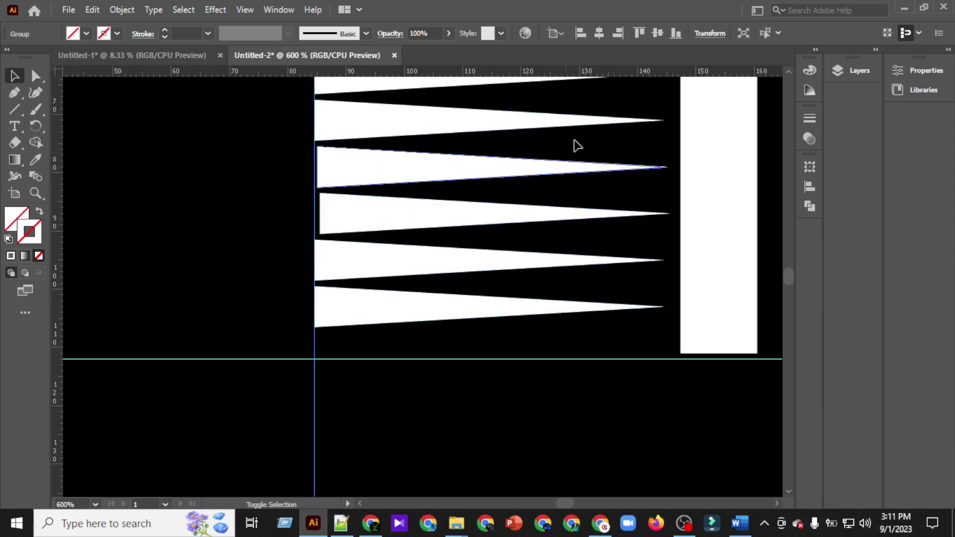
key("ctrl+z")
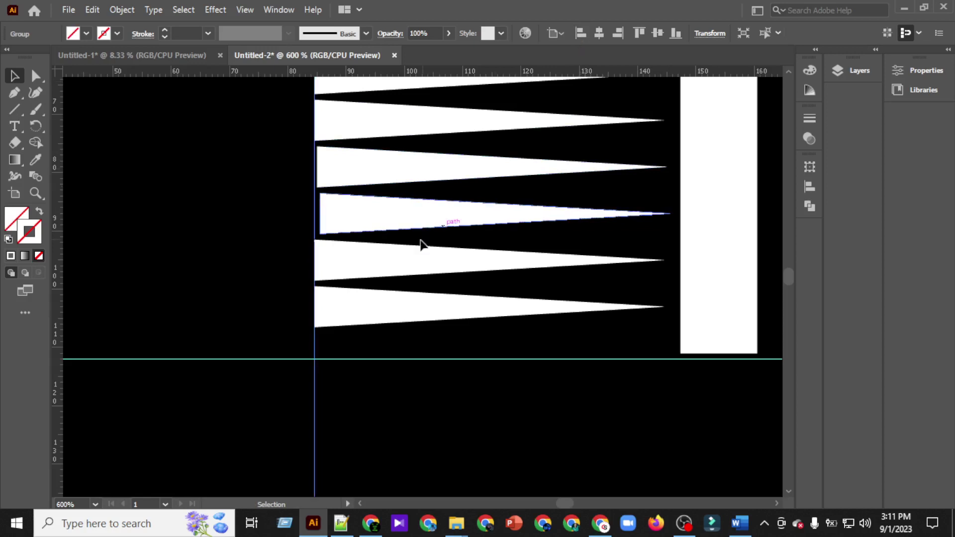
left_click(358, 219)
left_click_drag(319, 201, 322, 205)
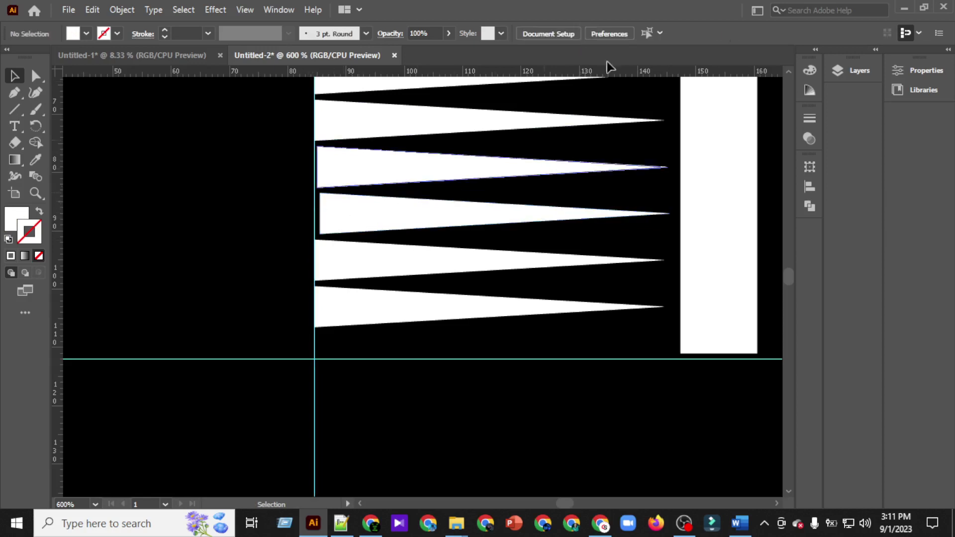
left_click(362, 205)
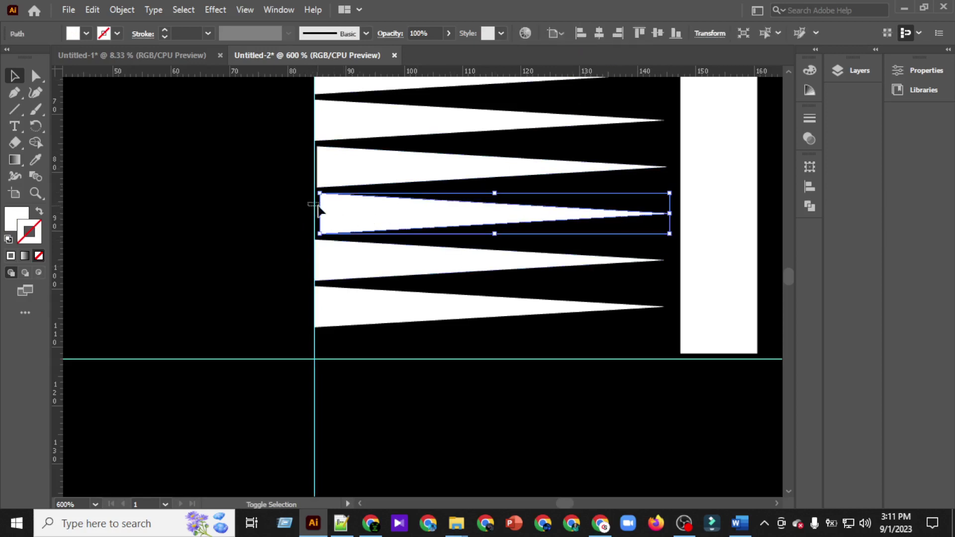
left_click(315, 207, "shift")
left_click(579, 38)
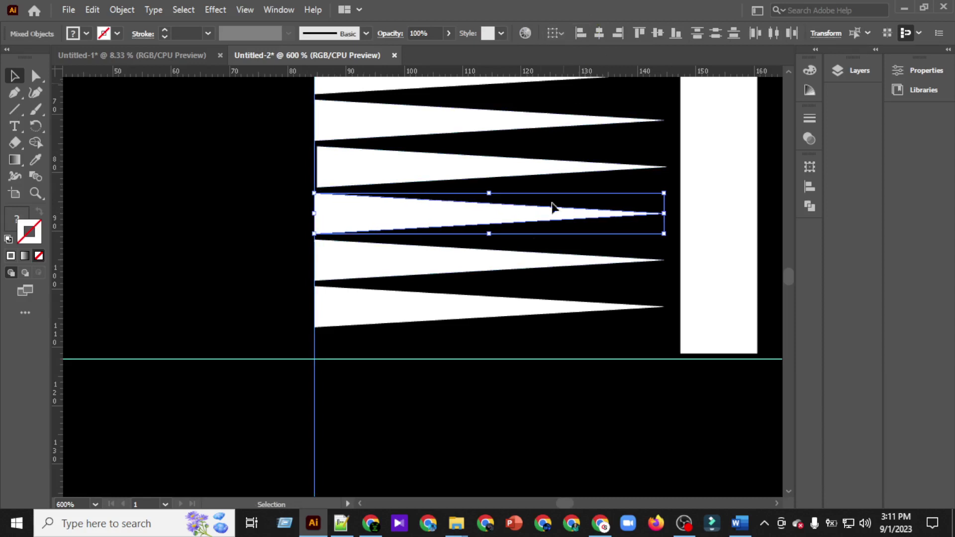
scroll(550, 207, "up", 2)
left_click(330, 204)
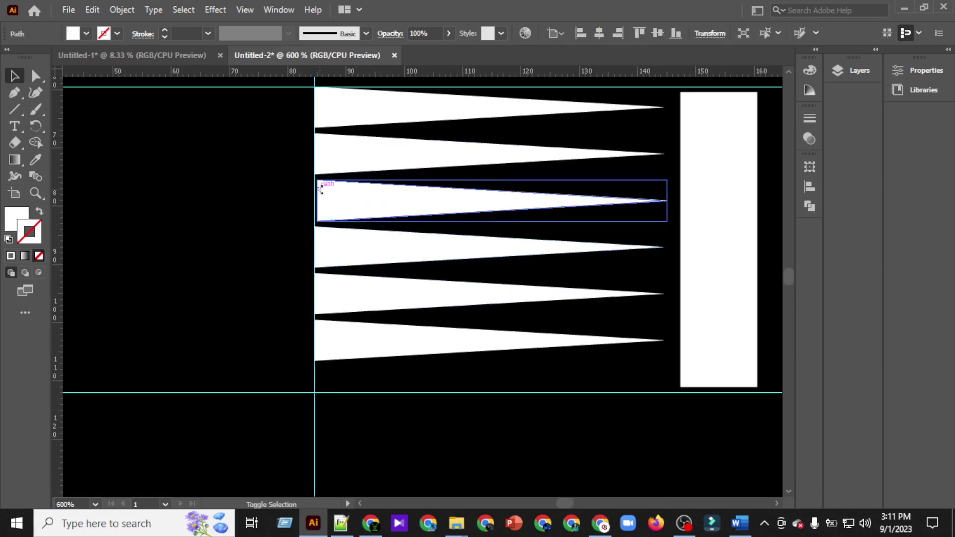
key("ctrl+z")
Step: Left-align the fourth wedge from the top with the left vertical guide
scroll(339, 200, "up", 2)
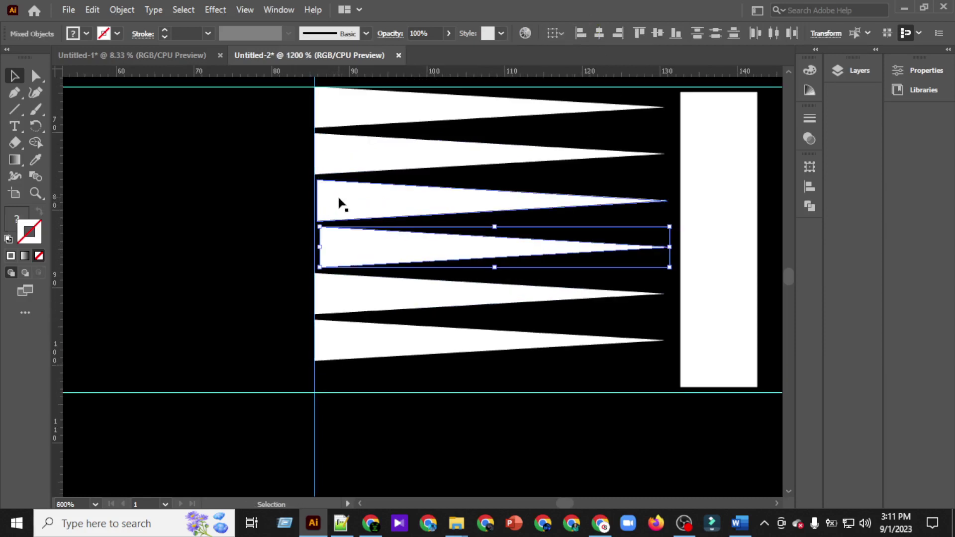
scroll(351, 217, "left", 3)
scroll(353, 221, "down", 3)
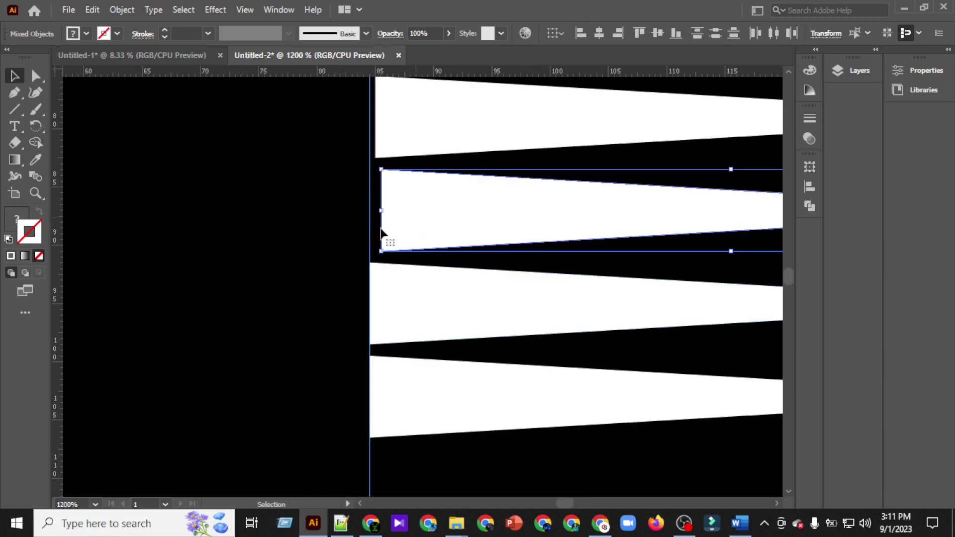
left_click(319, 192)
left_click(433, 221)
left_click(370, 200, "shift")
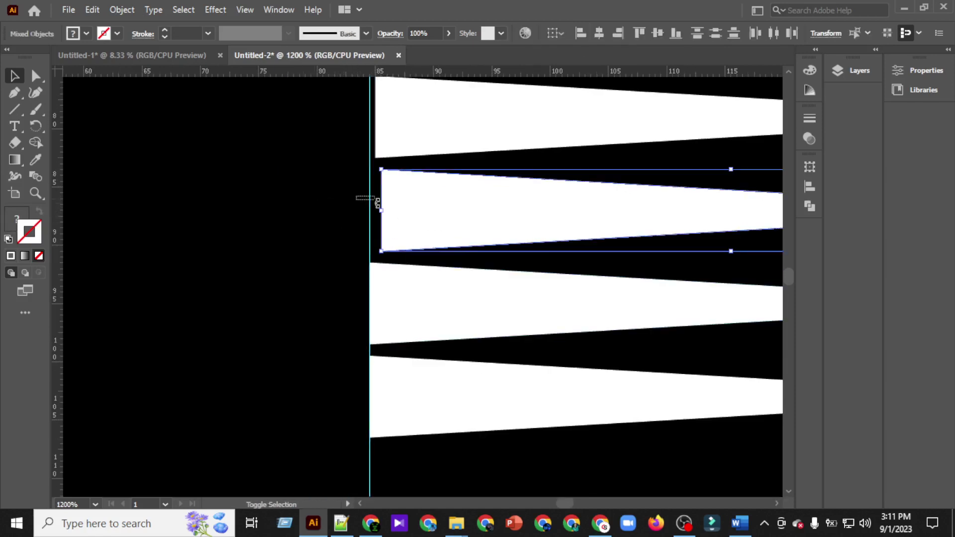
left_click(585, 34)
Step: Left-align the third wedge from the top with the left vertical guide
scroll(463, 138, "up", 1)
left_click(426, 143)
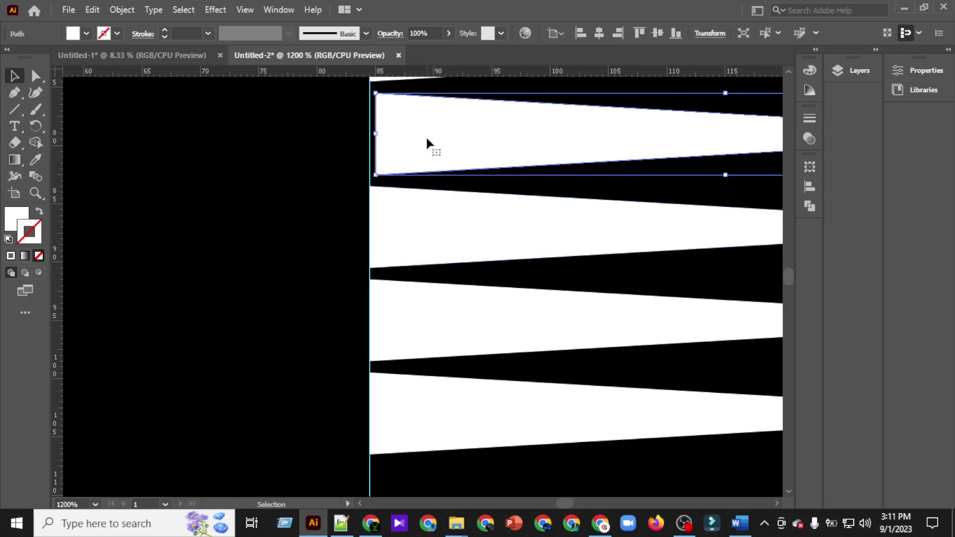
left_click_drag(366, 120, 379, 123)
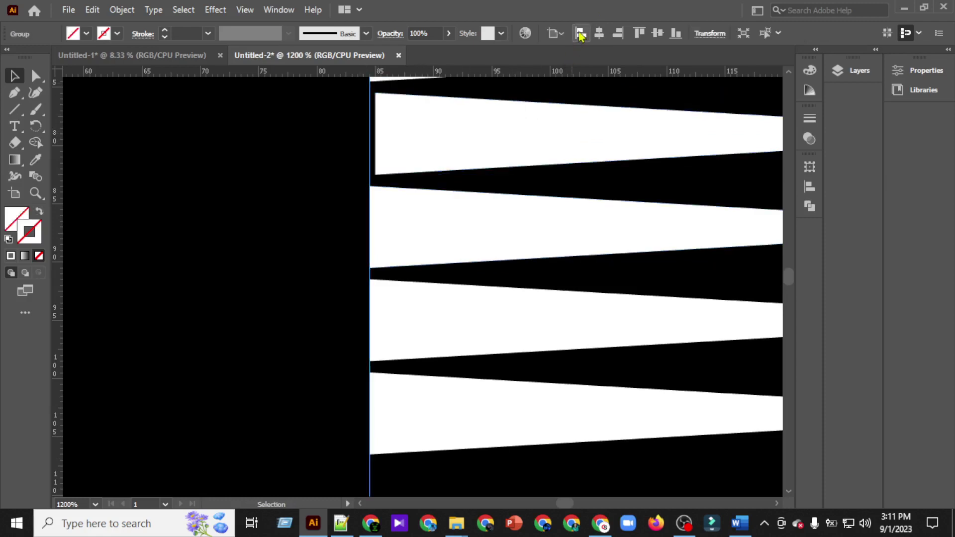
scroll(518, 154, "up", 4)
scroll(362, 251, "up", 2)
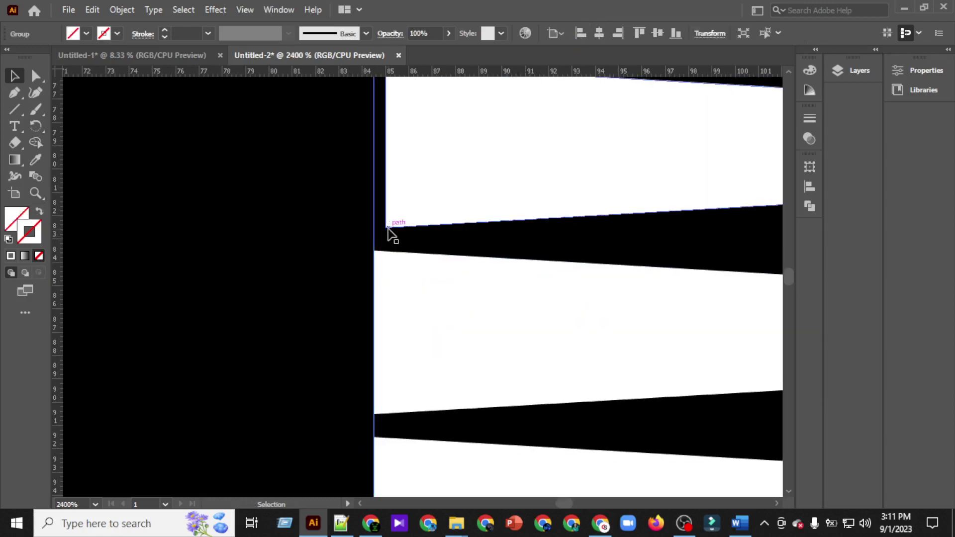
left_click(282, 151)
scroll(432, 195, "up", 5)
left_click(432, 196)
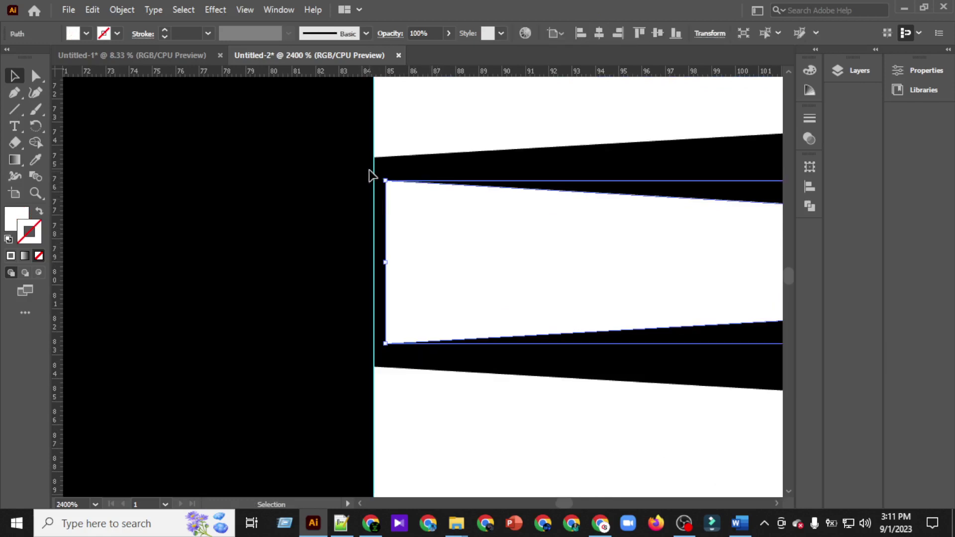
left_click_drag(384, 168, 384, 168)
left_click(419, 214)
left_click(585, 33)
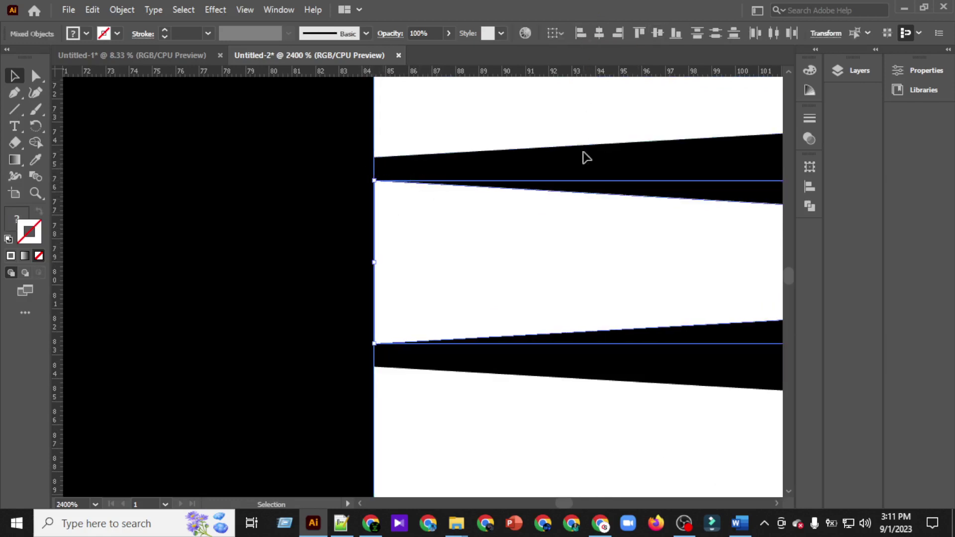
Step: Group all six wedges beside the "I" into one object
scroll(581, 159, "down", 4)
scroll(583, 162, "down", 3)
scroll(565, 207, "right", 4)
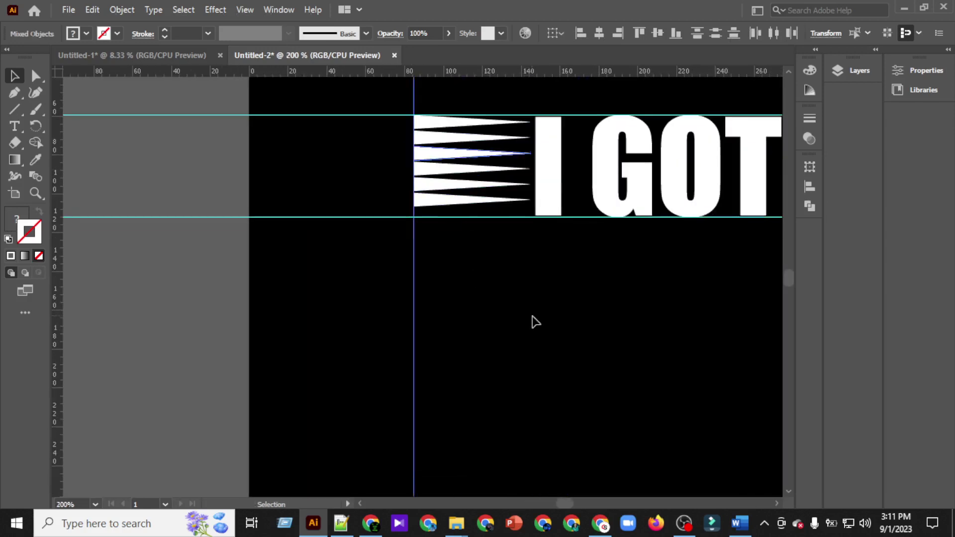
left_click(470, 246)
scroll(466, 234, "up", 3)
scroll(492, 255, "up", 3)
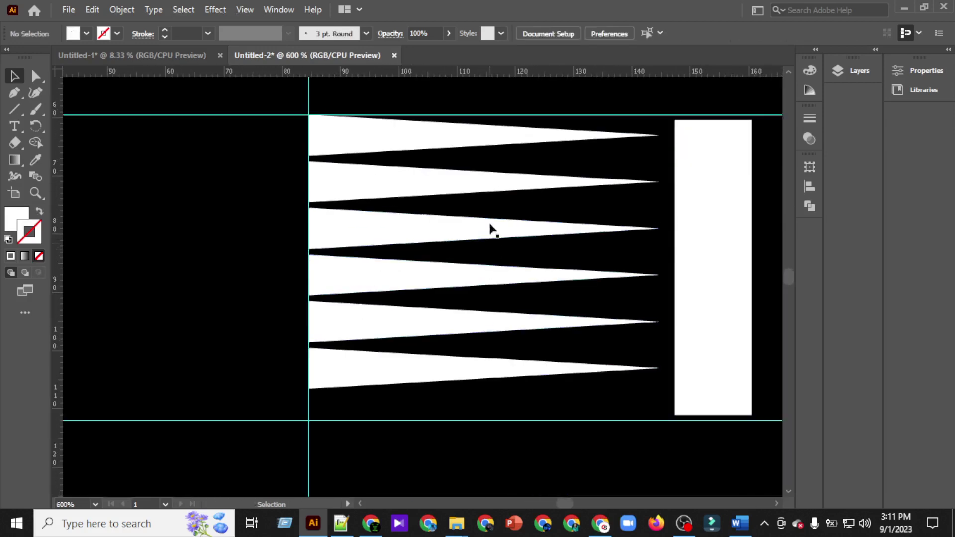
left_click(473, 146)
left_click(458, 182, "shift")
left_click(446, 227, "shift")
left_click(447, 276, "shift")
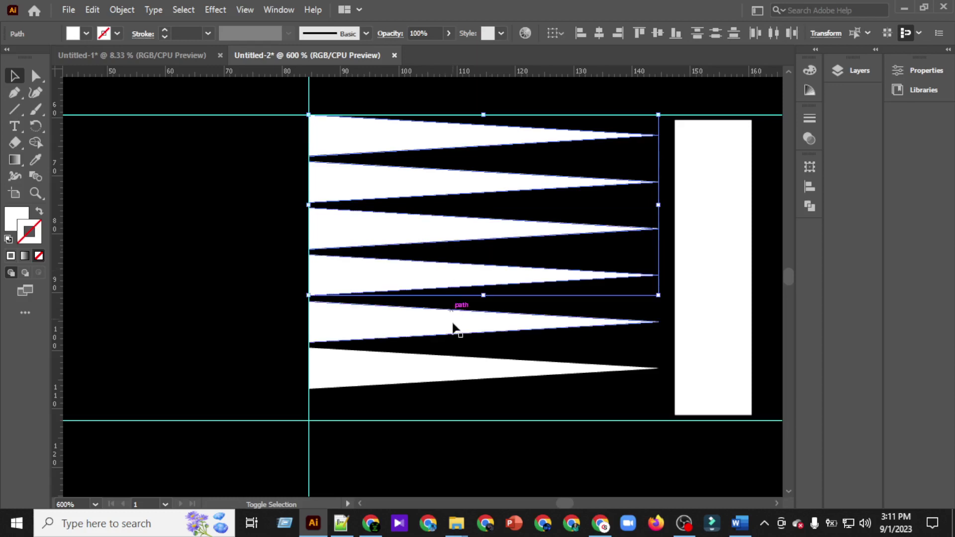
left_click(454, 323, "shift")
left_click(460, 374, "shift")
key("ctrl+g")
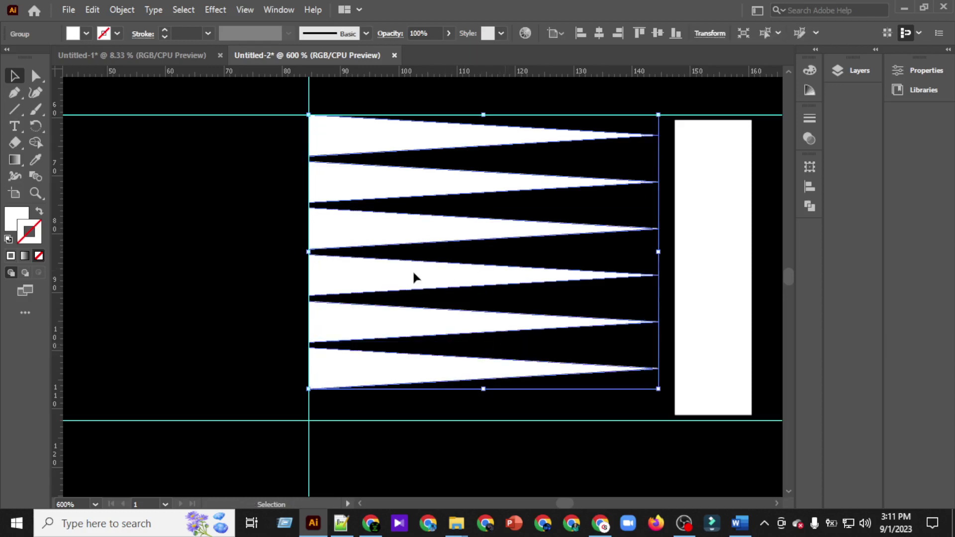
Step: Scale up the wedge group so its bottom edge meets the lower horizontal guide
left_click(121, 10)
left_click(188, 172)
scroll(577, 318, "right", 2)
scroll(572, 320, "down", 2)
left_click_drag(575, 290, 601, 335)
scroll(622, 314, "up", 3)
scroll(618, 347, "down", 2)
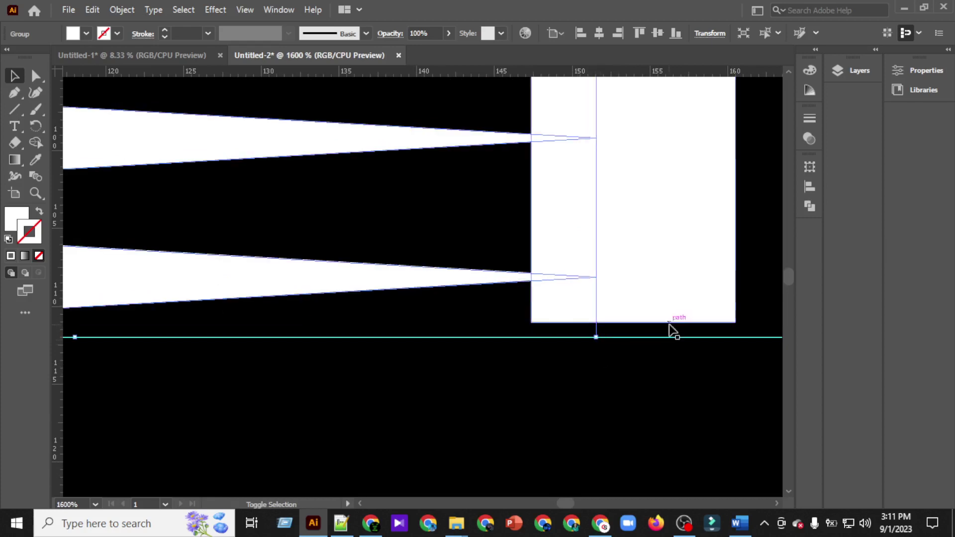
Step: Narrow the wedge group so its tips end just short of the "I", and deselect it
scroll(664, 345, "down", 1)
scroll(647, 269, "up", 2)
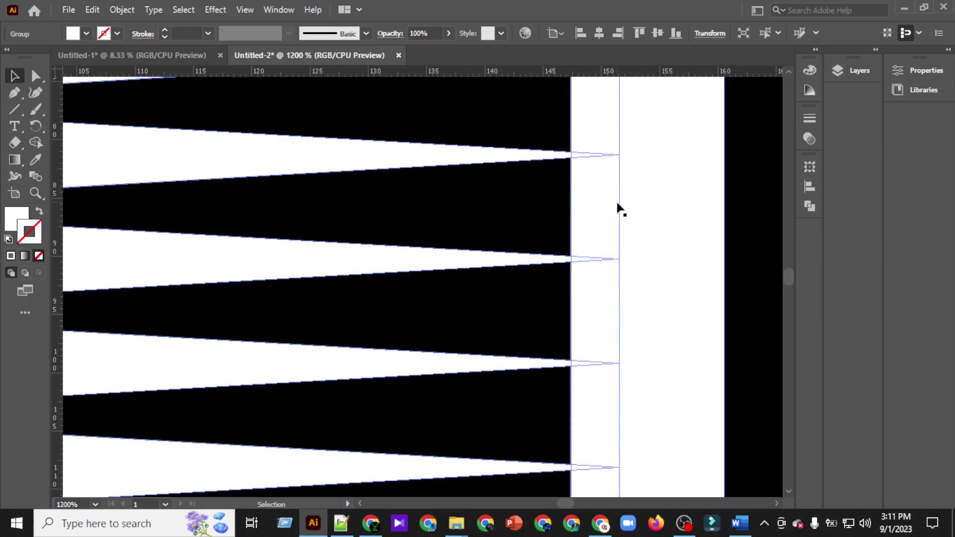
left_click_drag(619, 208, 554, 208)
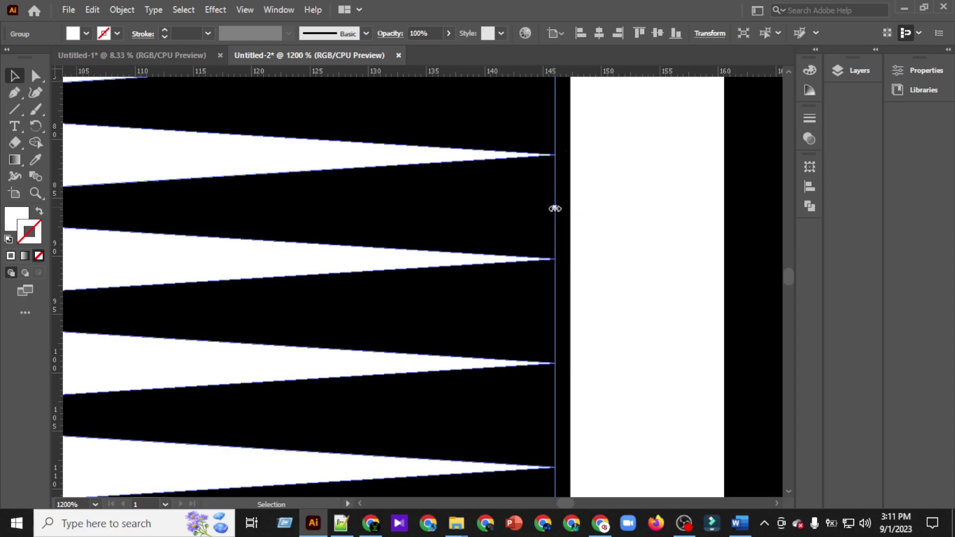
scroll(623, 238, "down", 5)
scroll(624, 238, "down", 2)
left_click(651, 333)
Step: Create a horizontally mirrored copy of the wedge group by reflecting it across the vertical axis
scroll(641, 326, "right", 12)
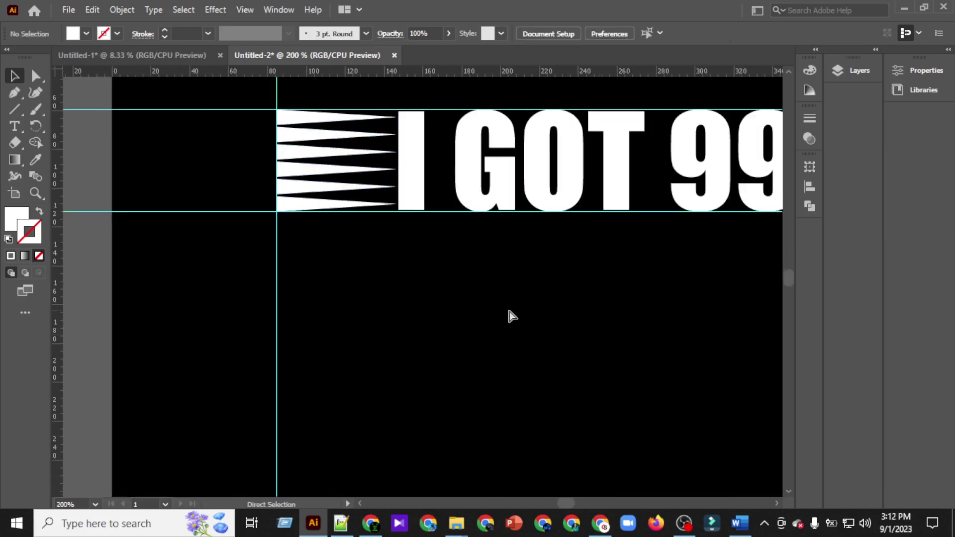
left_click(114, 133)
right_click(114, 134)
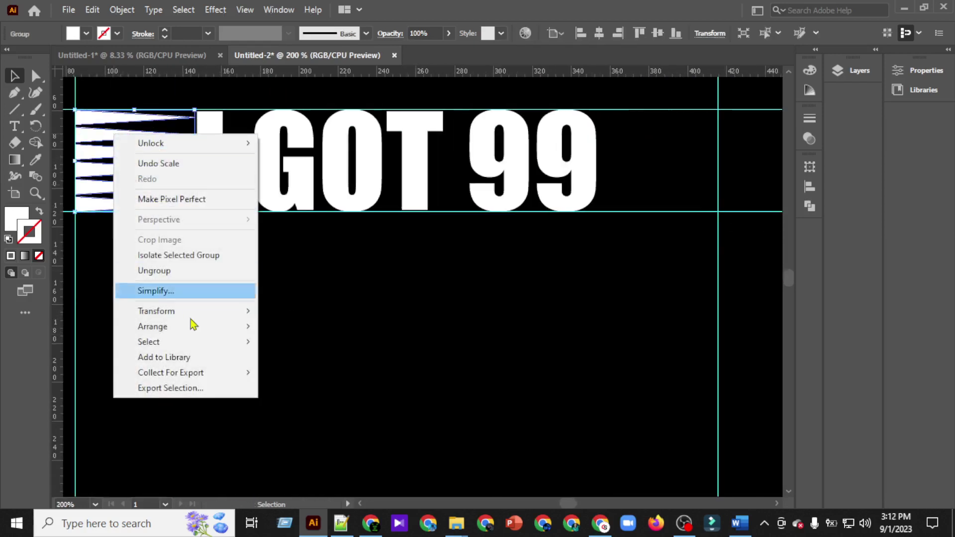
mouse_move(185, 310)
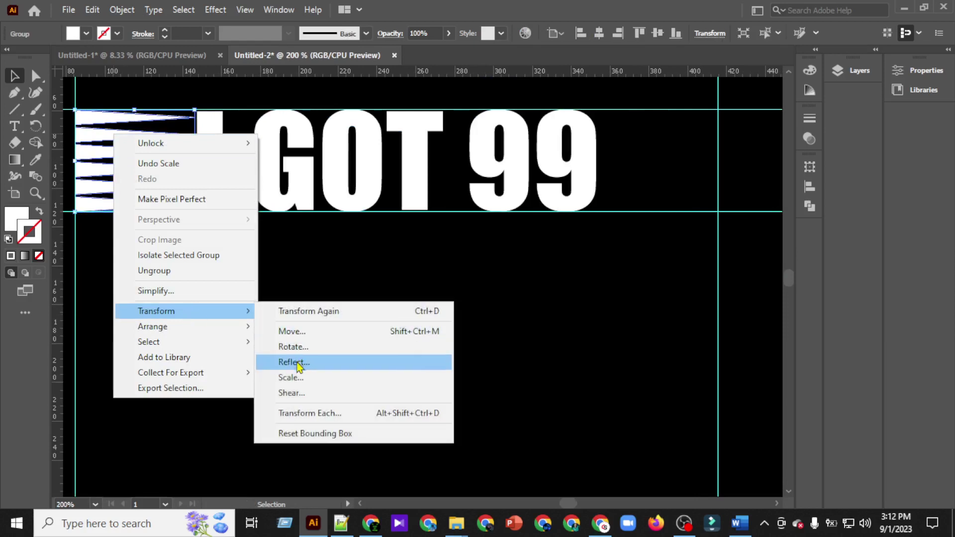
left_click(297, 362)
left_click(424, 353)
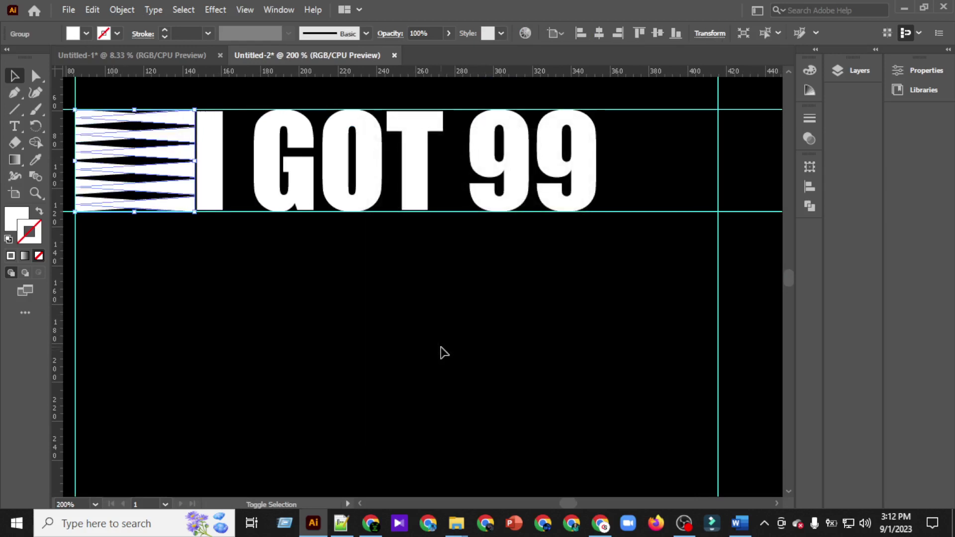
Step: Move the mirrored wedge copy straight across to the far side of "I GOT 99", near the right vertical guide
key("shift+Right")
key("shift+Right")
key("shift+Right")
key("shift+Right")
key("shift+Right")
key("shift+Right")
key("shift+Right")
key("shift+Right")
key("shift+Right")
key("shift+Right")
key("shift+Right")
key("shift+Right")
key("shift+Right")
key("shift+Right")
key("shift+Right")
key("shift+Right")
key("shift+Right")
key("shift+Right")
key("shift+Right")
key("shift+Right")
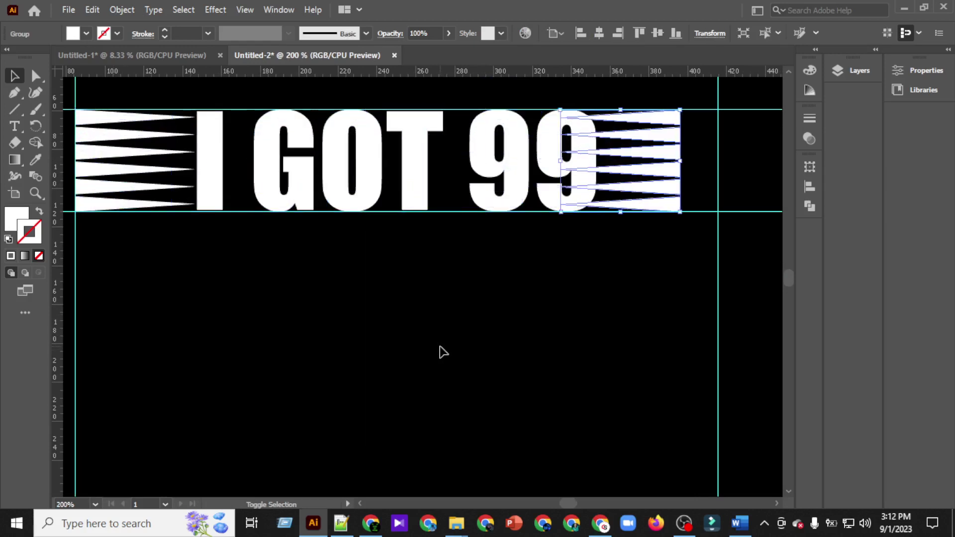
key("shift+Right")
Step: Right-align the mirrored wedge group with the right vertical guide, then deselect it
scroll(384, 368, "right", 5)
scroll(537, 327, "up", 3)
scroll(611, 329, "right", 5)
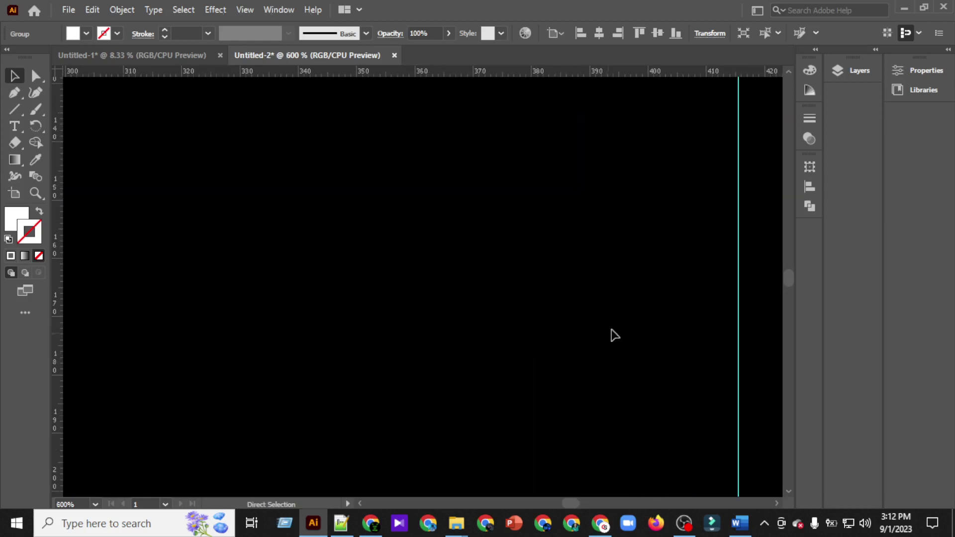
scroll(615, 335, "up", 10)
scroll(601, 345, "right", 4)
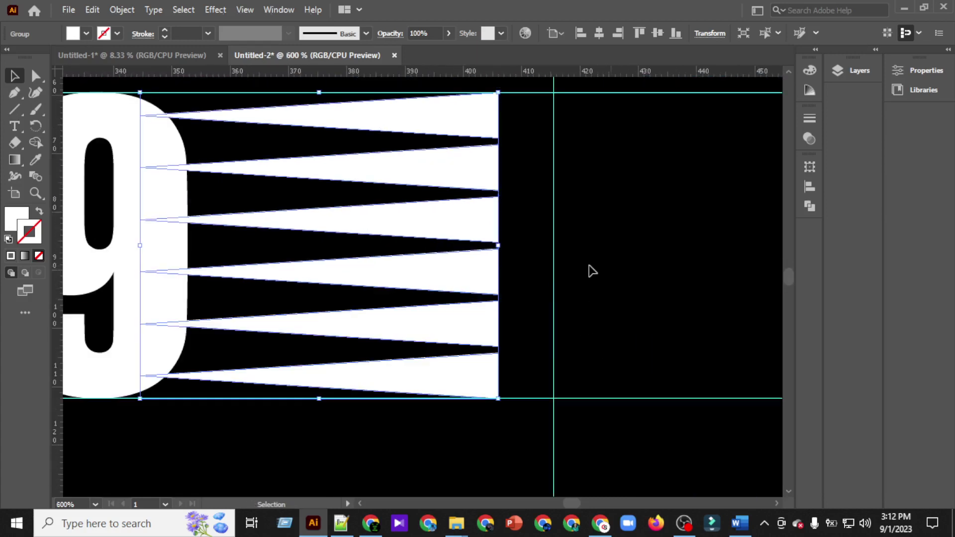
left_click(591, 271)
left_click(454, 234)
left_click_drag(559, 224, 559, 225)
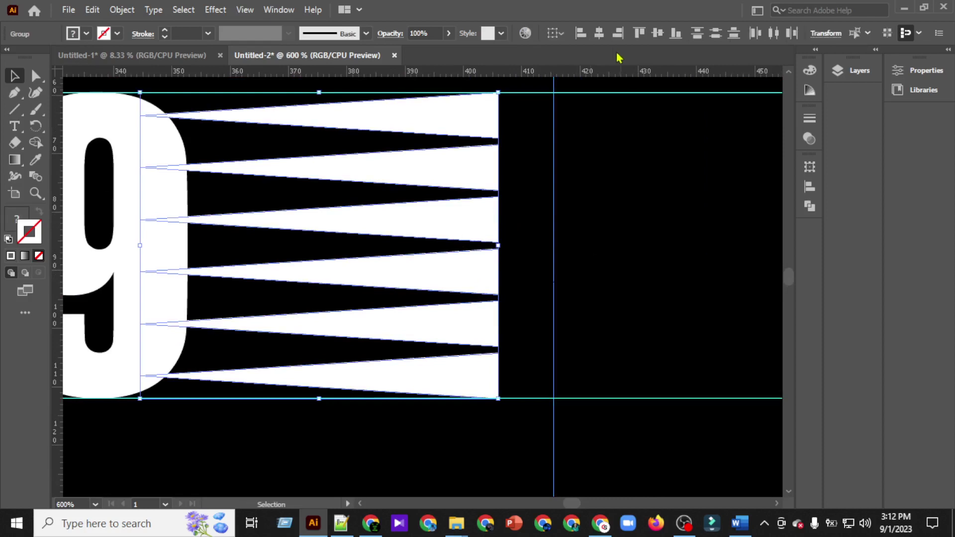
left_click(617, 33)
left_click(637, 164)
Step: Draw a rectangle about 190 × 40 px directly below the heading, starting where the left guide meets the lower heading guide
scroll(644, 179, "down", 6)
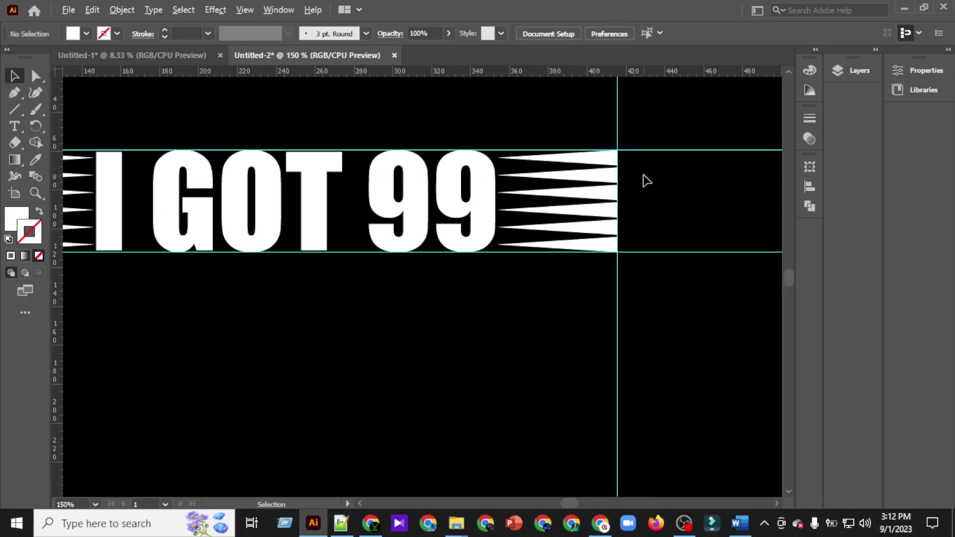
scroll(592, 264, "right", 2)
scroll(495, 218, "up", 1)
scroll(480, 222, "left", 1)
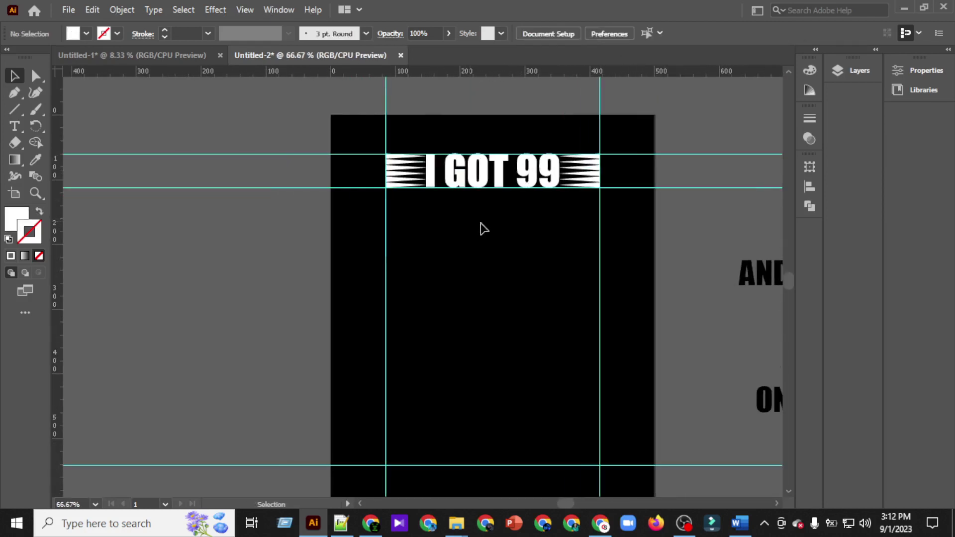
scroll(493, 220, "up", 1)
scroll(497, 229, "up", 2)
scroll(495, 232, "up", 1)
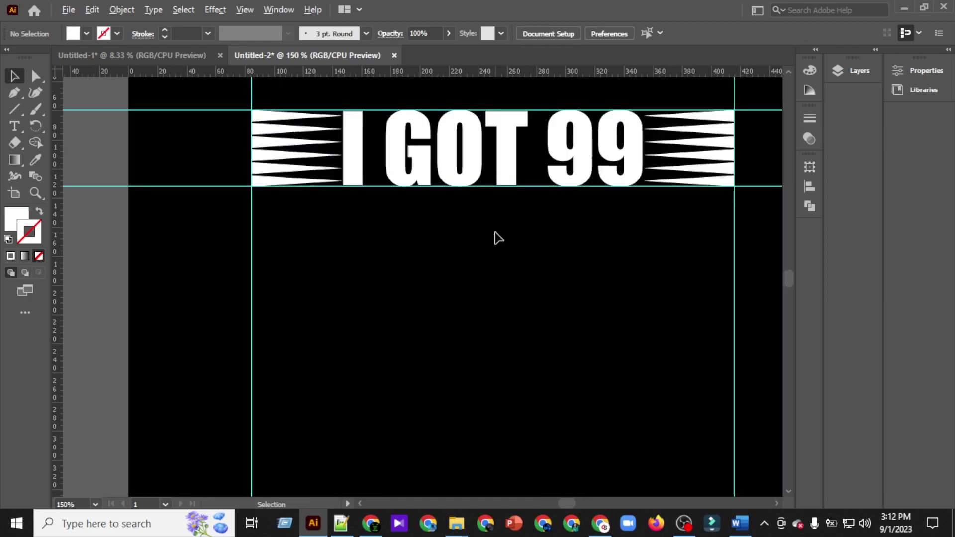
right_click(14, 112)
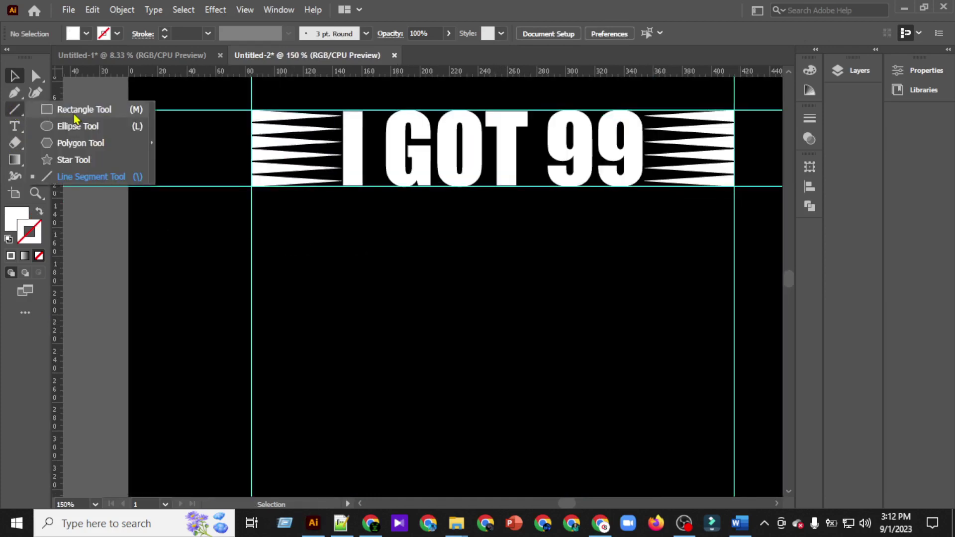
left_click(74, 114)
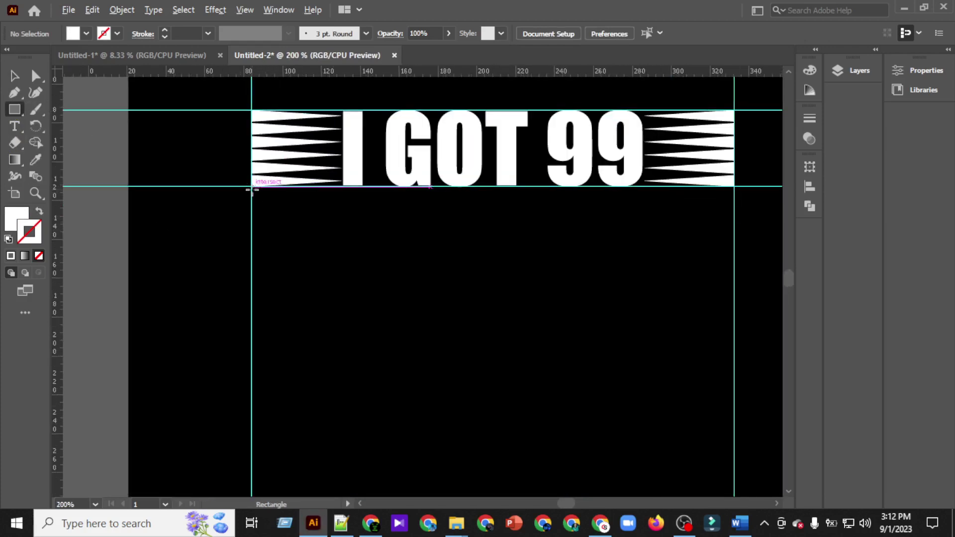
scroll(251, 191, "up", 2)
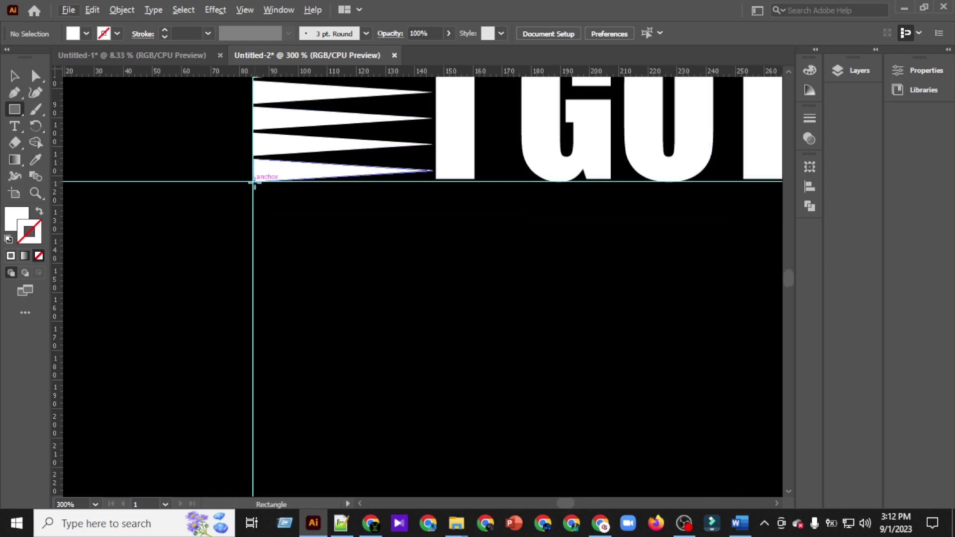
left_click_drag(253, 182, 747, 299)
Step: Give the rectangle no fill and a white stroke, and center it horizontally on the artboard
scroll(736, 303, "right", 4)
scroll(538, 289, "right", 2)
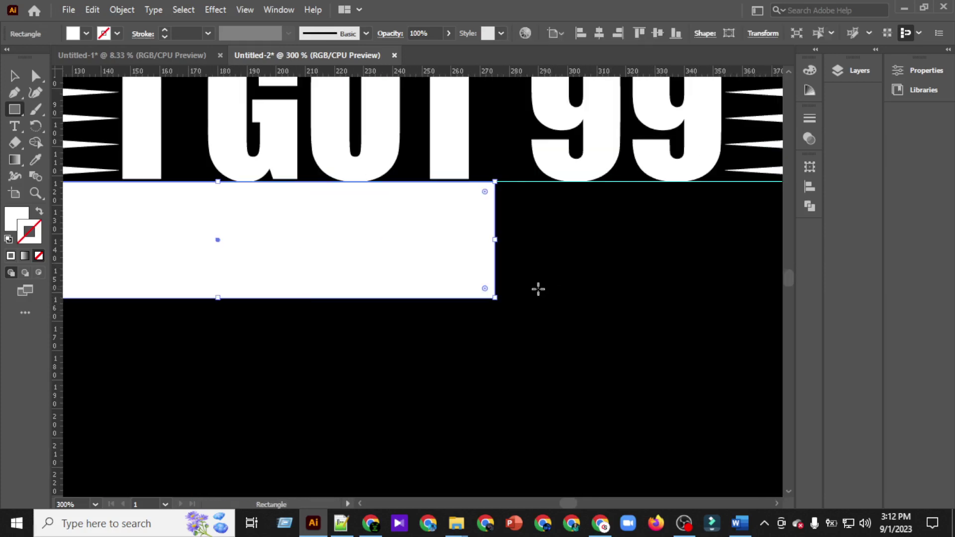
left_click(15, 215)
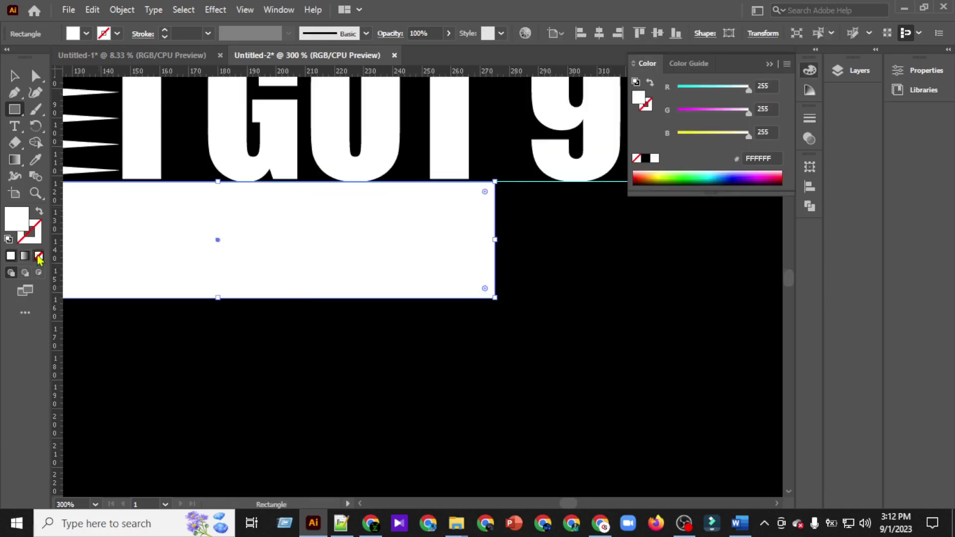
left_click(38, 256)
left_click(11, 257)
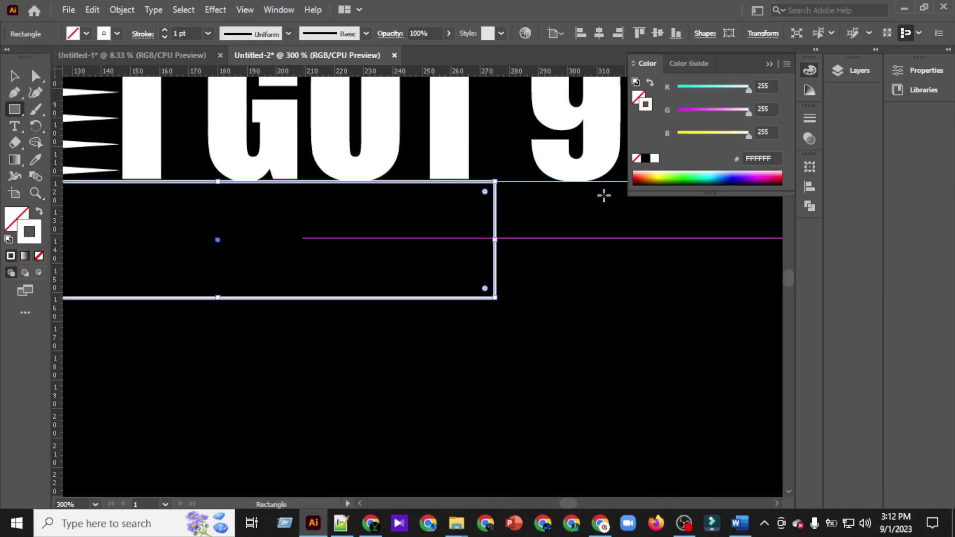
left_click(769, 65)
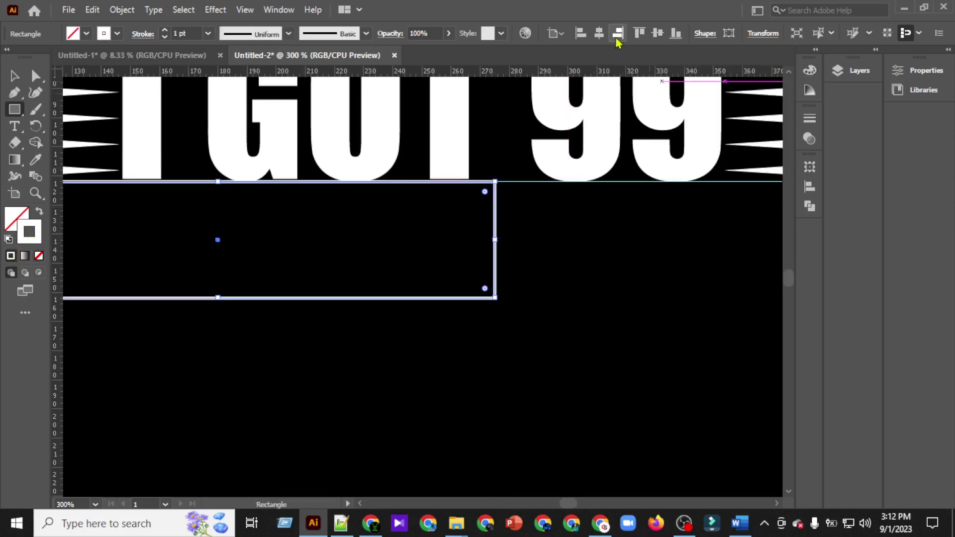
left_click(600, 34)
Step: Extend the rectangle to the left vertical guide and downward, making it about 260 × 55 px
scroll(356, 256, "up", 5)
scroll(356, 256, "left", 11)
scroll(351, 247, "down", 6)
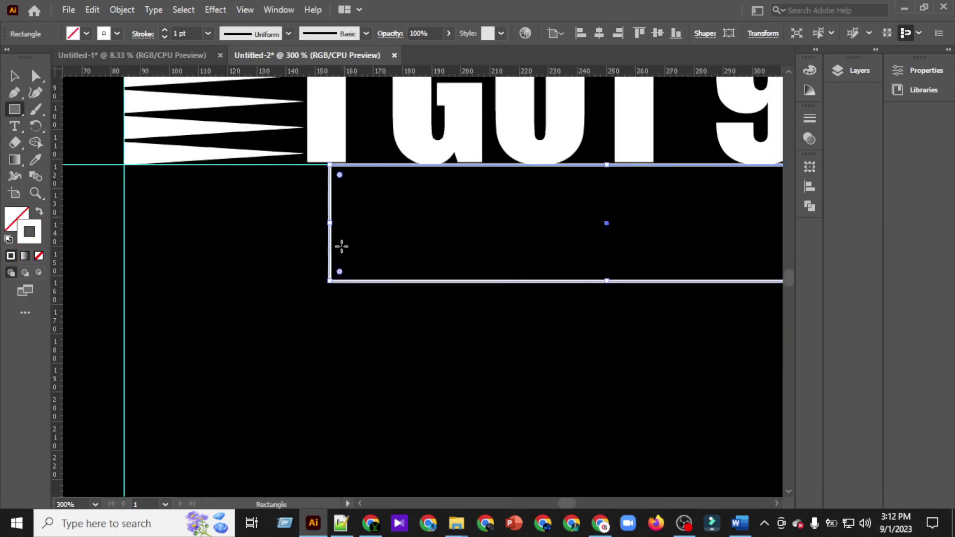
left_click_drag(327, 284, 115, 318)
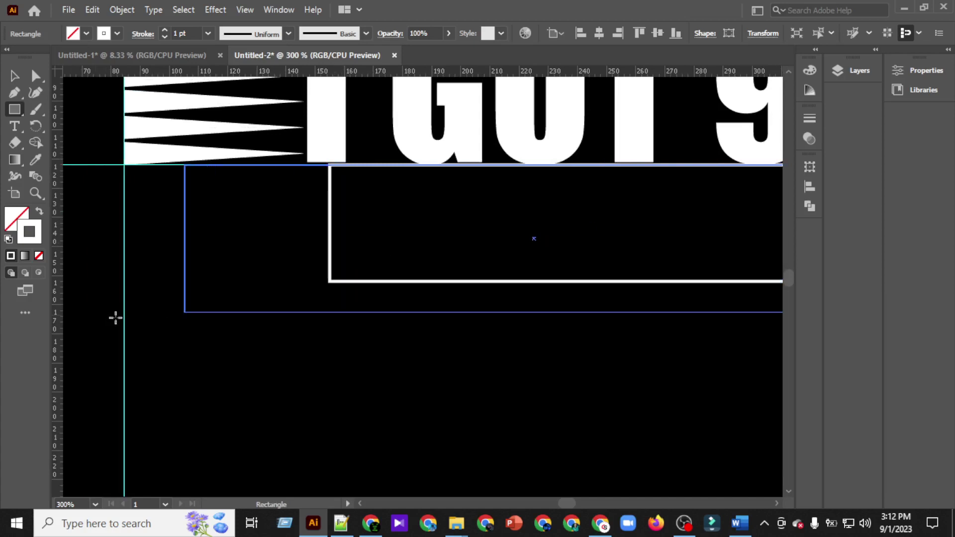
scroll(218, 297, "left", 5)
scroll(232, 288, "down", 4)
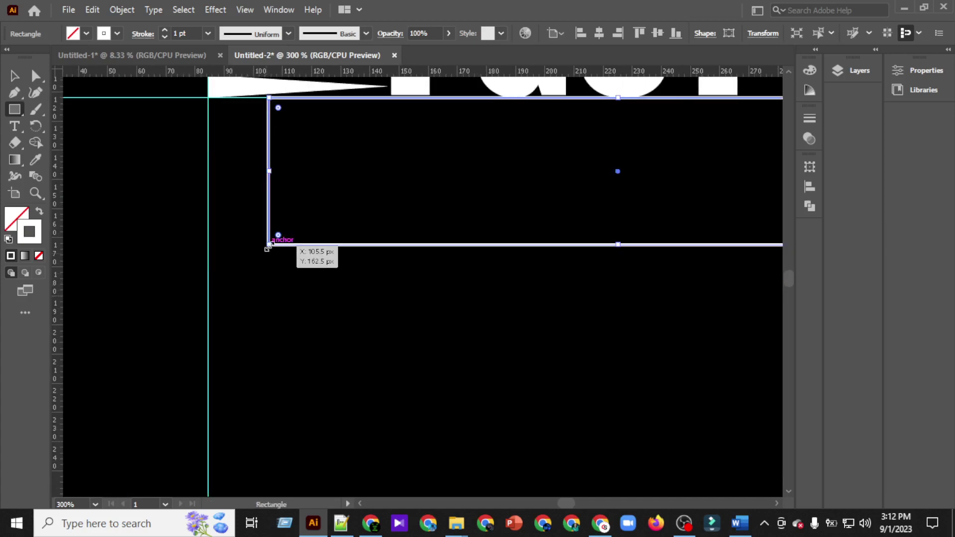
left_click_drag(268, 246, 208, 277)
Step: Set the rectangle's stroke weight to 4 pt
scroll(517, 291, "right", 10)
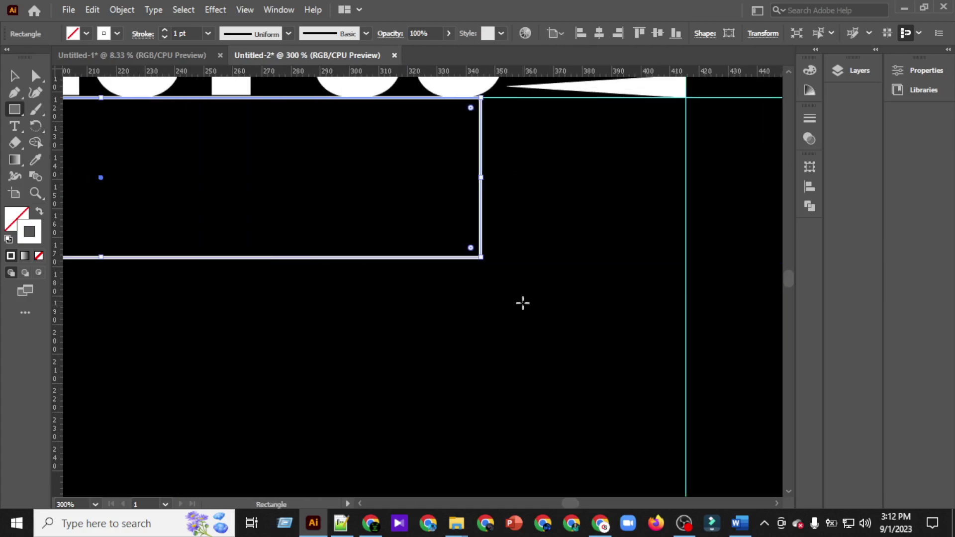
scroll(522, 303, "up", 7)
scroll(523, 303, "left", 5)
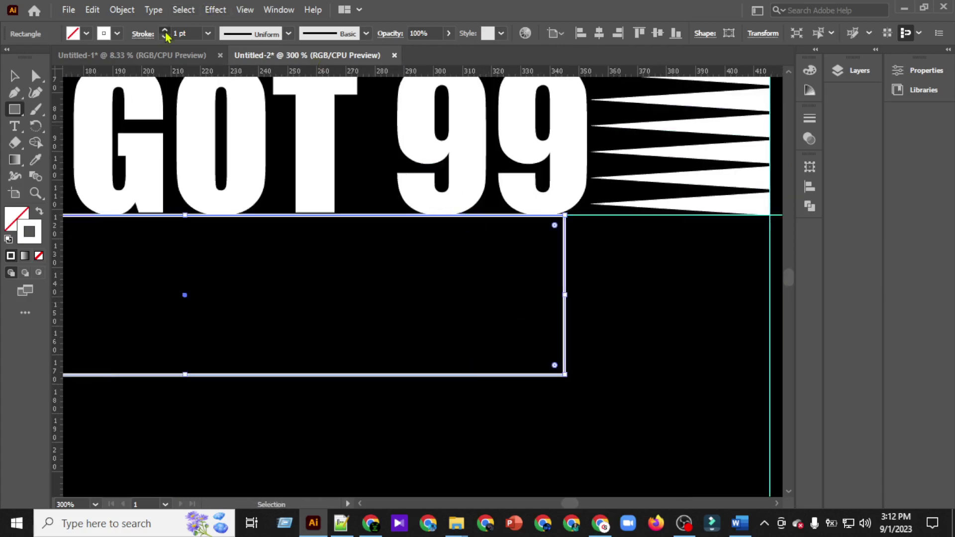
left_click(165, 30)
left_click(165, 31)
left_click(165, 30)
scroll(319, 127, "left", 5)
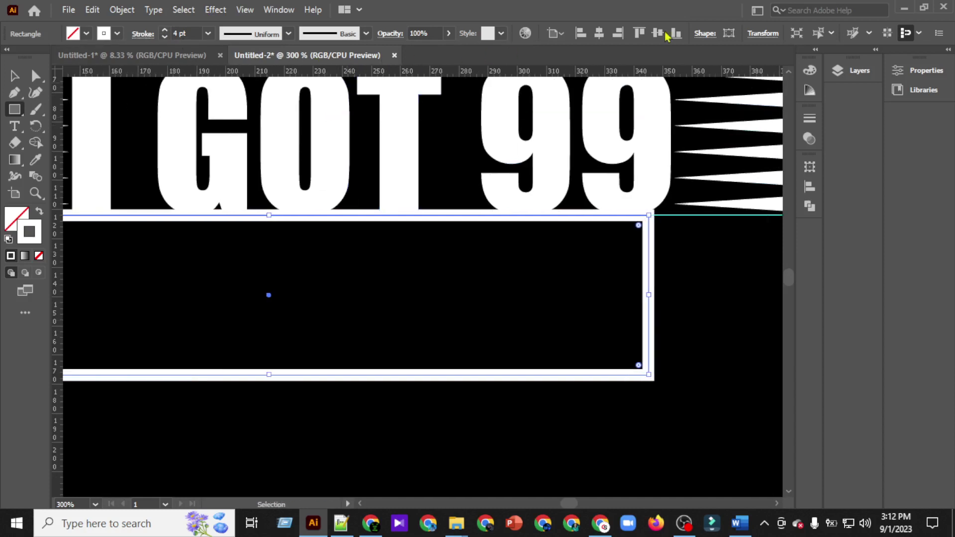
Step: Expand the outlined rectangle so its stroke becomes a filled frame shape
left_click(130, 10)
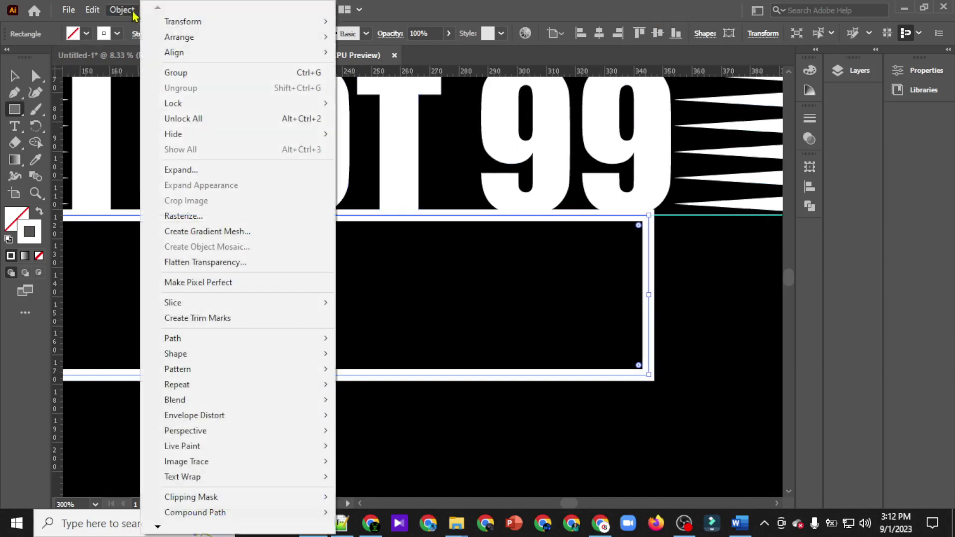
left_click(170, 171)
left_click(452, 340)
Step: Scale the frame up proportionally until its right edge meets the right guide, and center it horizontally on the artboard
scroll(571, 353, "right", 12)
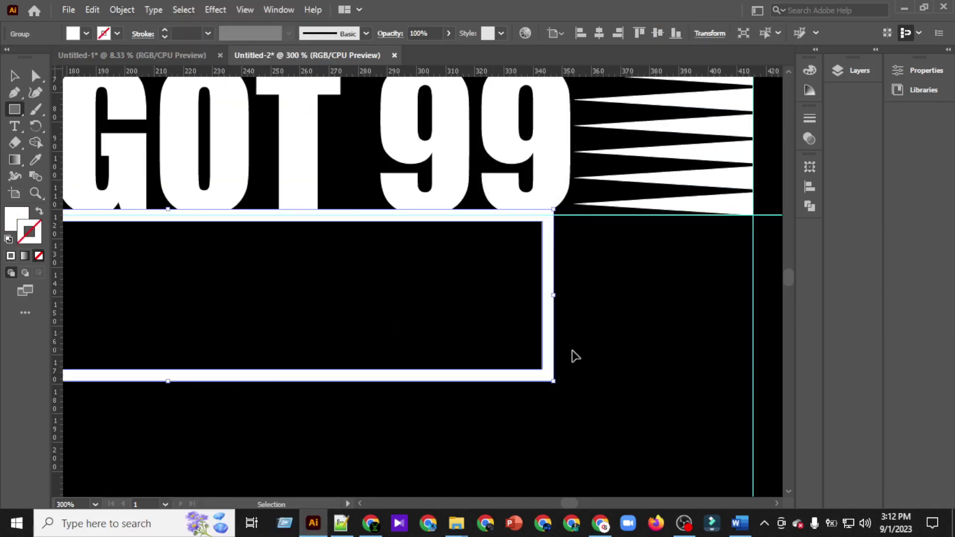
scroll(566, 340, "down", 6)
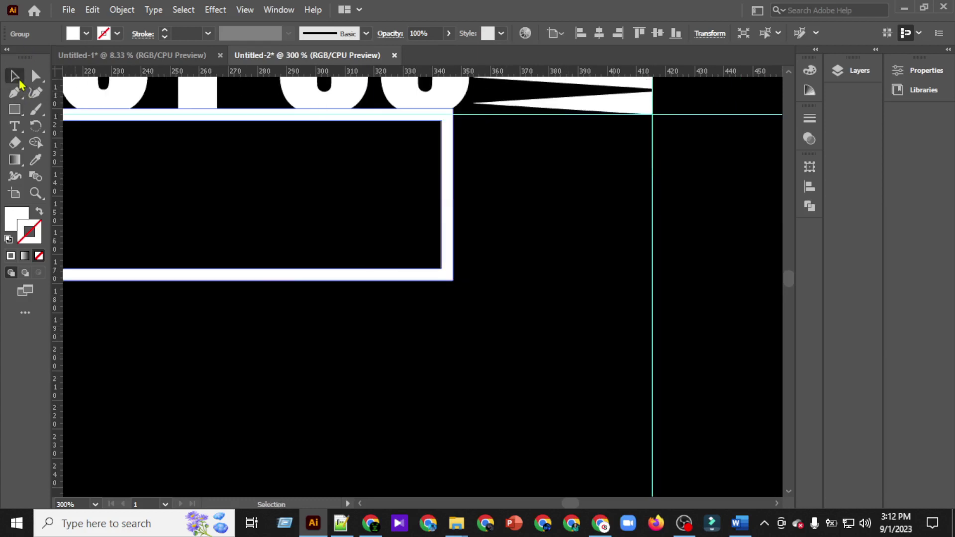
left_click_drag(453, 281, 651, 355)
scroll(532, 339, "up", 4)
scroll(532, 336, "left", 7)
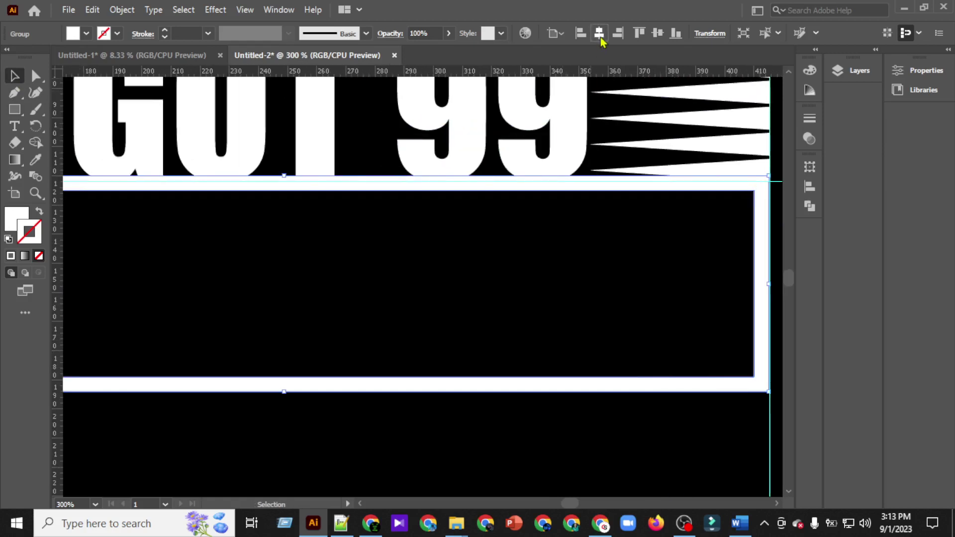
left_click(599, 35)
Step: Nudge the frame down to leave a small gap below "I GOT 99", and deselect it
scroll(546, 204, "down", 4)
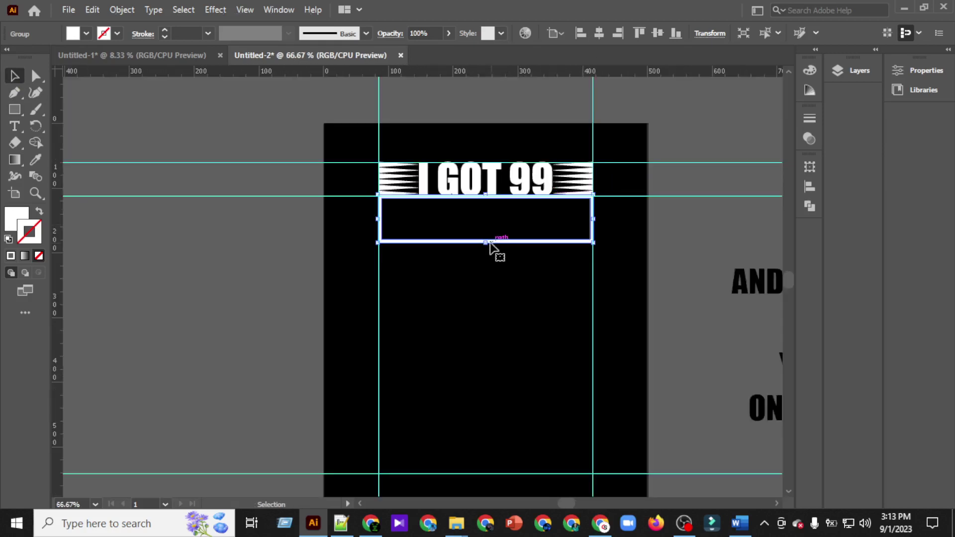
key("Down")
key("Down")
key("Down")
key("Down")
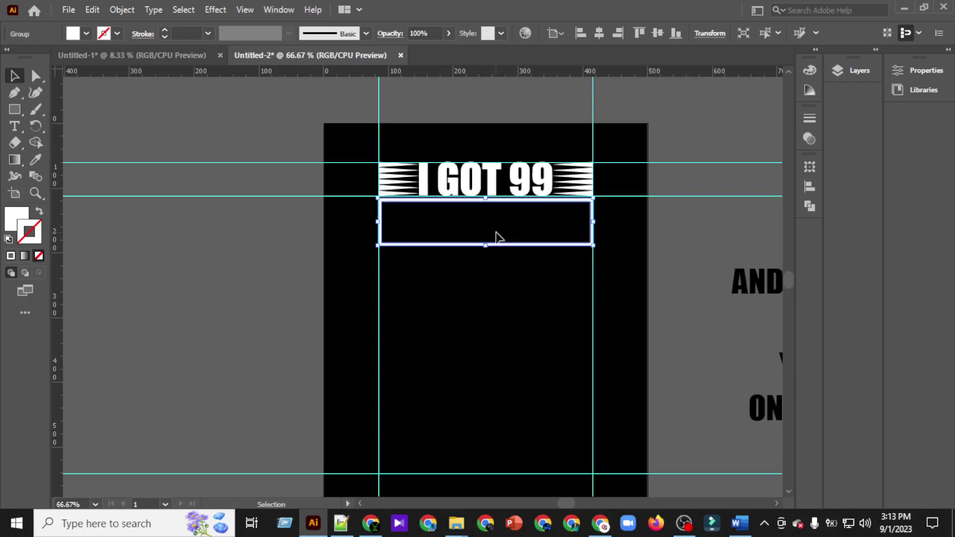
left_click(472, 303)
Step: Pull the frame's left edge inward so it sits just inside the left vertical guide
scroll(471, 293, "up", 3)
scroll(204, 207, "up", 5)
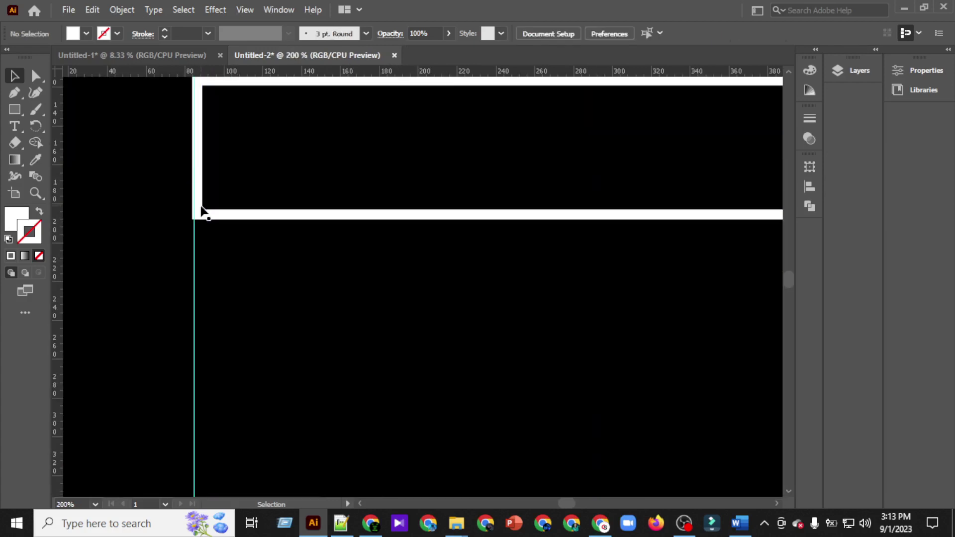
scroll(206, 208, "up", 2)
scroll(207, 210, "left", 5)
scroll(351, 246, "up", 4)
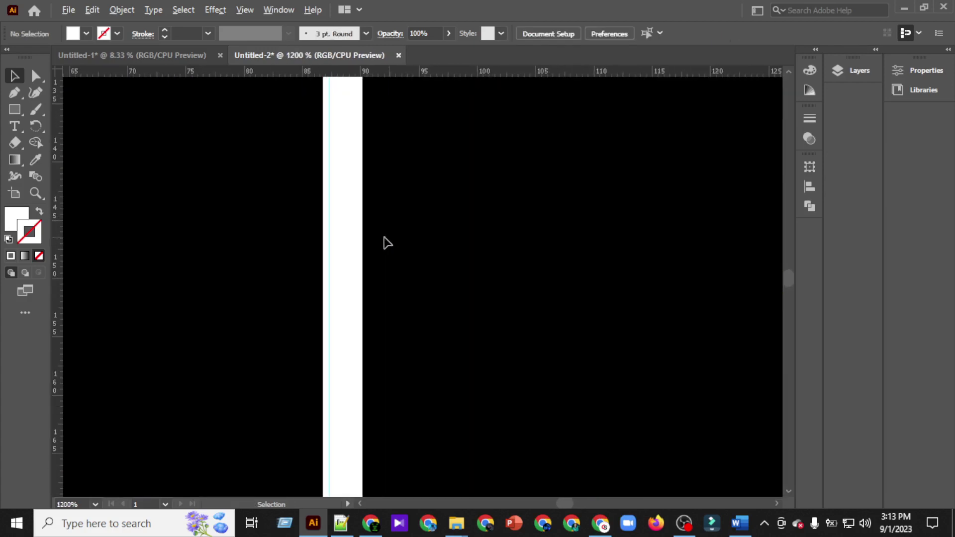
left_click(320, 201)
mouse_move(285, 206)
left_mouse_down()
mouse_move(301, 204)
mouse_move(286, 213)
left_mouse_up()
scroll(299, 207, "up", 1)
scroll(308, 205, "up", 3)
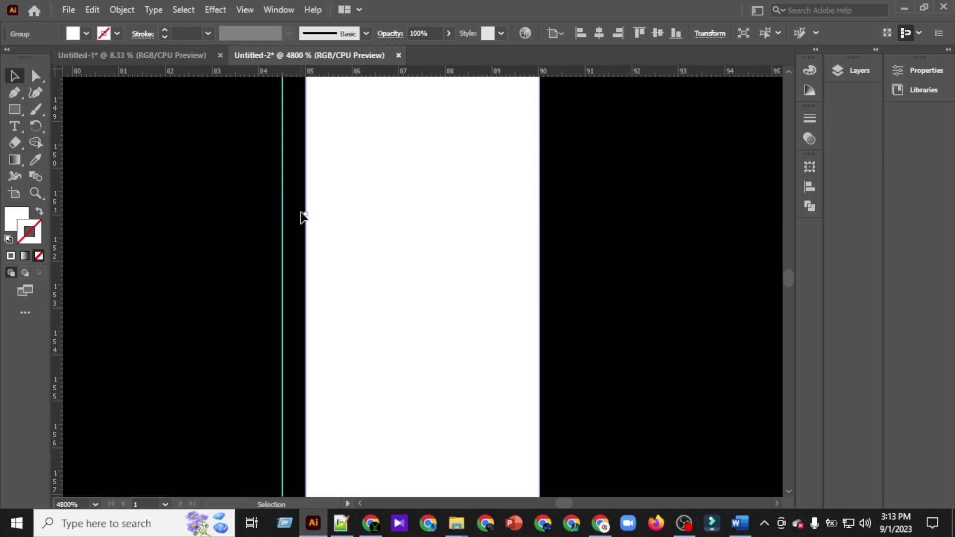
Step: Try to fit the frame's left edge exactly onto the left vertical guide
left_click(249, 171)
left_click(312, 217)
left_click_drag(305, 217, 290, 215)
scroll(544, 217, "down", 4)
scroll(585, 232, "down", 6)
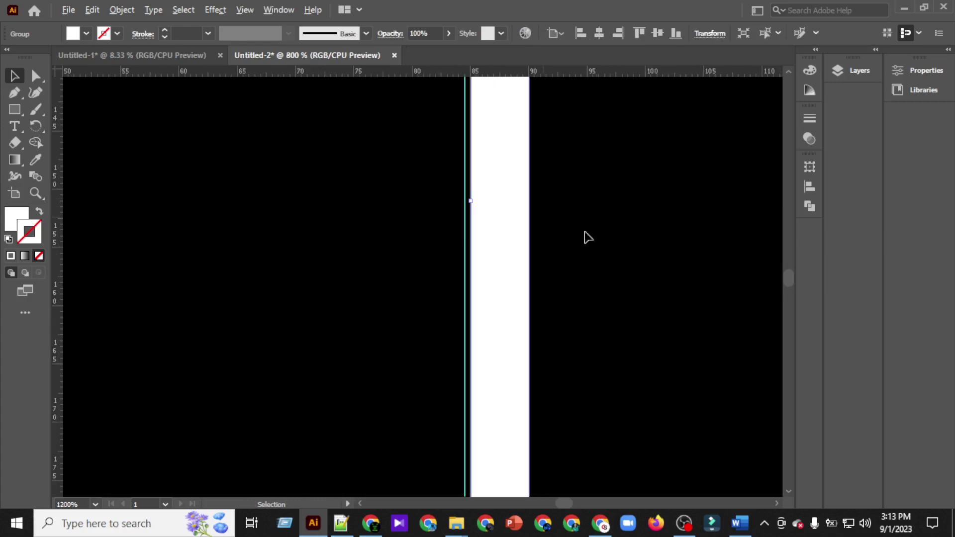
scroll(582, 251, "right", 9)
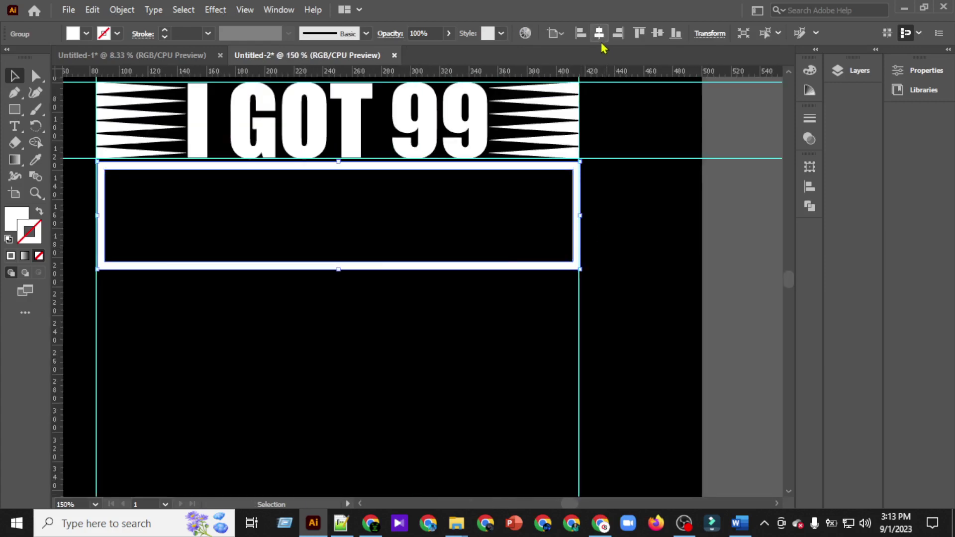
Step: Center the frame on the artboard between the guides, and move it up to leave a gap below "I GOT 99"
left_click(618, 33)
left_click(655, 35)
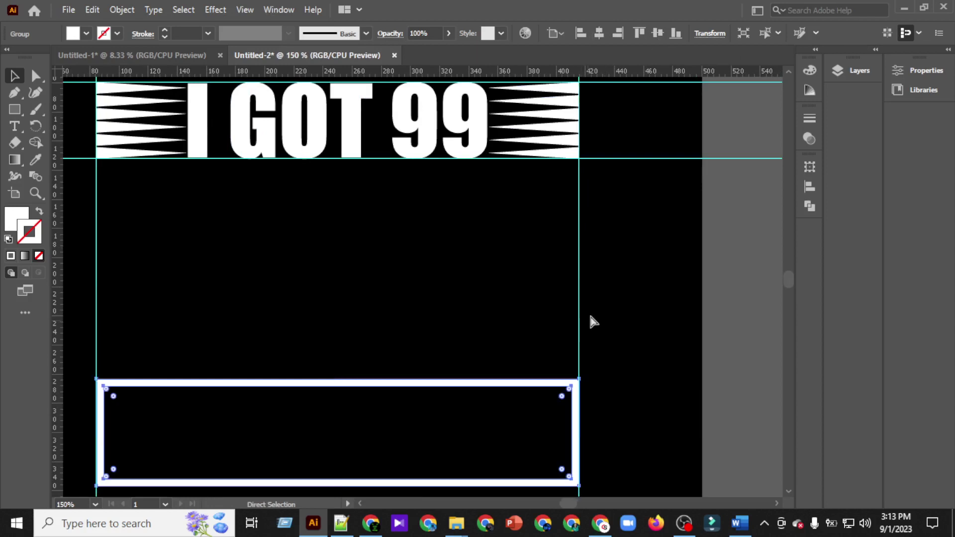
scroll(590, 317, "left", 3)
key("shift+Up")
key("shift+Up")
key("shift+Up")
key("shift+Up")
key("shift+Up")
key("shift+Up")
key("shift+Up")
key("shift+Up")
key("shift+Up")
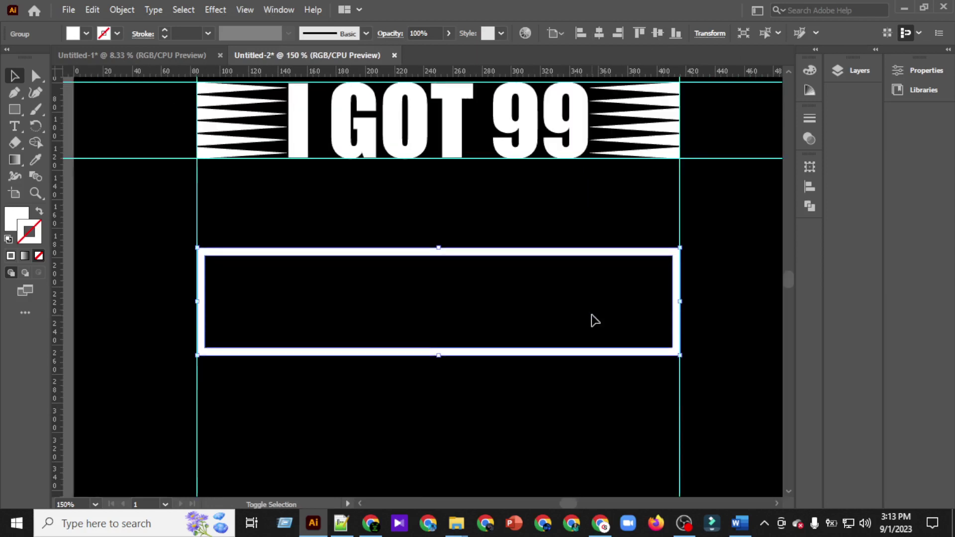
key("shift+Up")
key("shift+Up")
key("shift+Up")
key("shift+Up")
key("shift+Up")
key("shift+Up")
key("shift+Down")
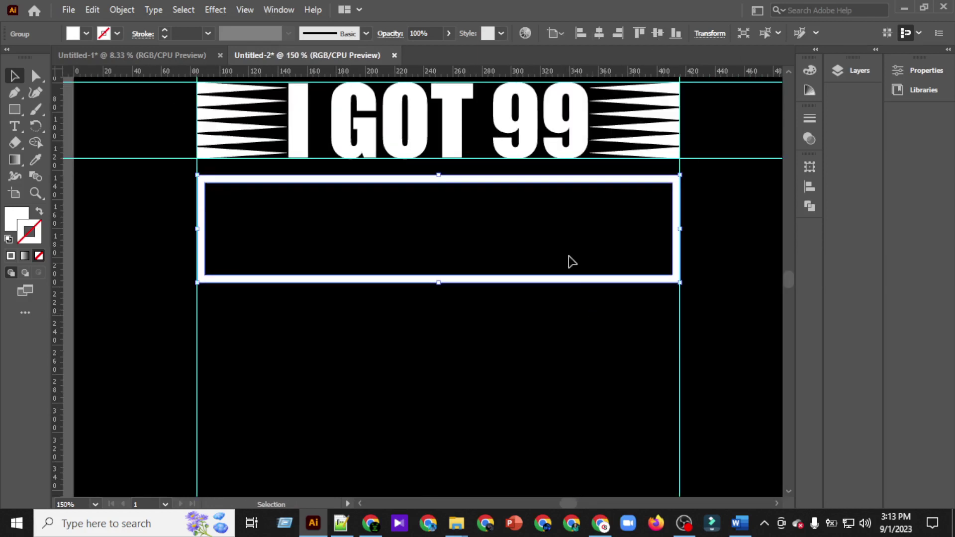
Step: Delete the two horizontal guides along the upper and lower edges of "I GOT 99"
scroll(569, 257, "right", 5)
scroll(625, 252, "up", 5)
left_click_drag(637, 145, 654, 256)
key("Delete")
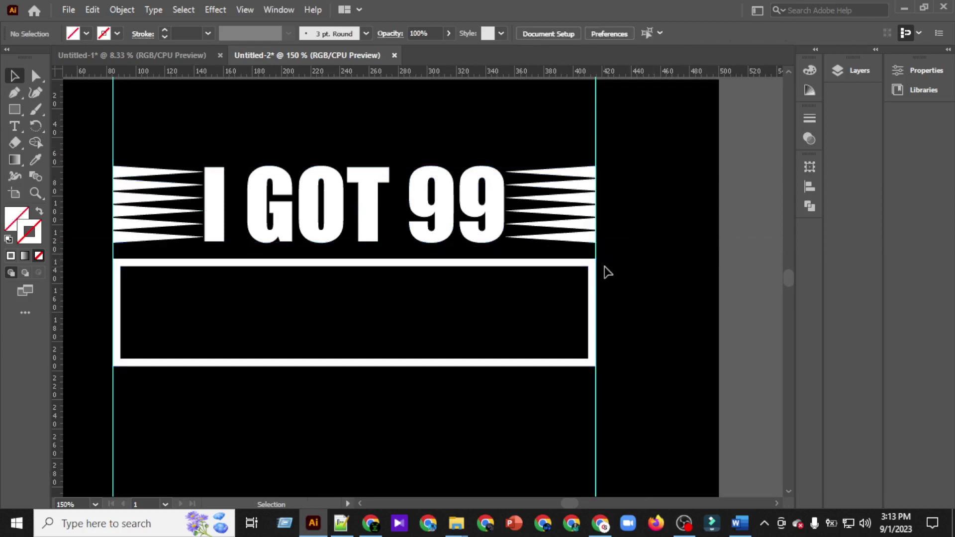
Step: Nudge the frame up until only a thin gap separates it from "I GOT 99", and deselect it
scroll(559, 281, "left", 3)
left_click(552, 265)
key("Up")
key("Up")
key("Up")
key("Up")
key("Up")
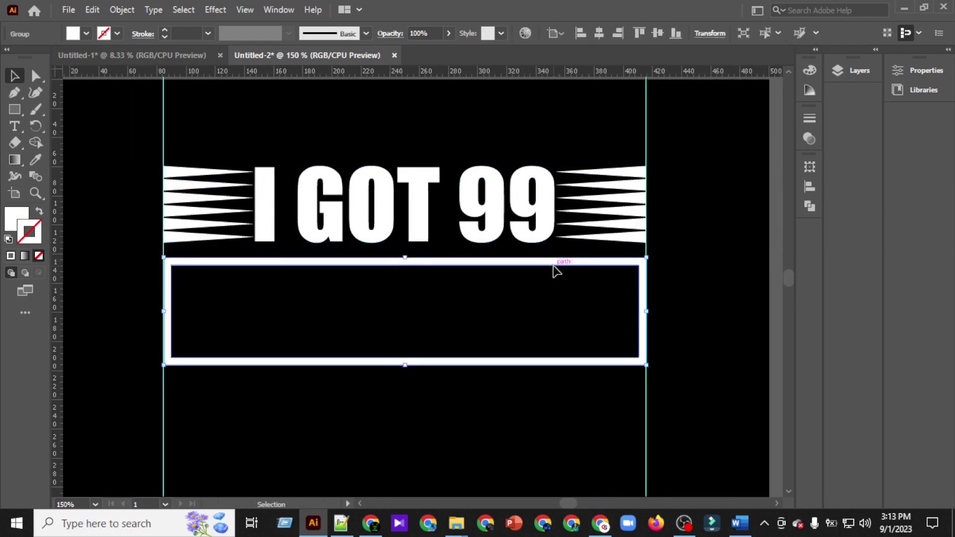
key("Up")
key("Up")
key("Up")
key("Up")
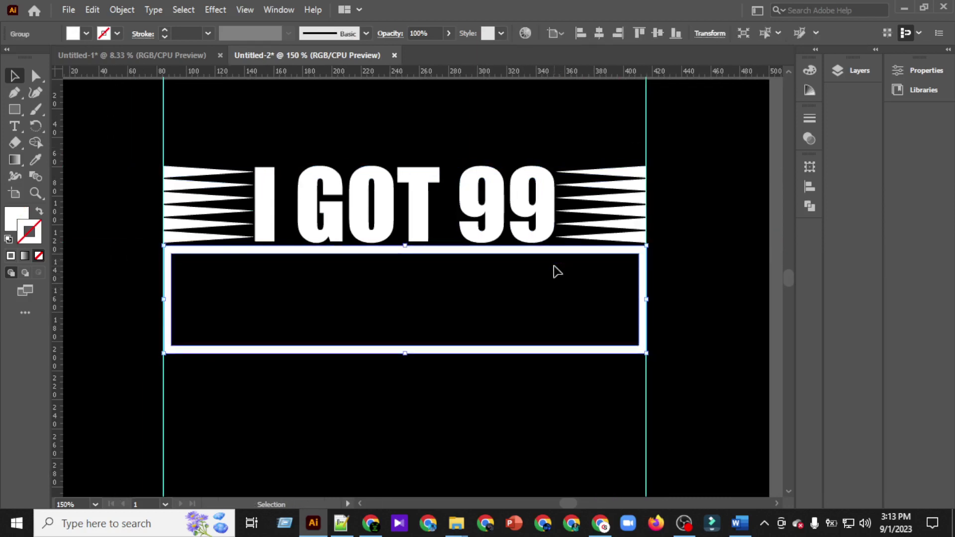
left_click(697, 279)
Step: Place a copy of the "PROBLEMS" text from the quote beside the artboard inside the white frame
scroll(652, 289, "right", 2)
scroll(652, 288, "down", 2)
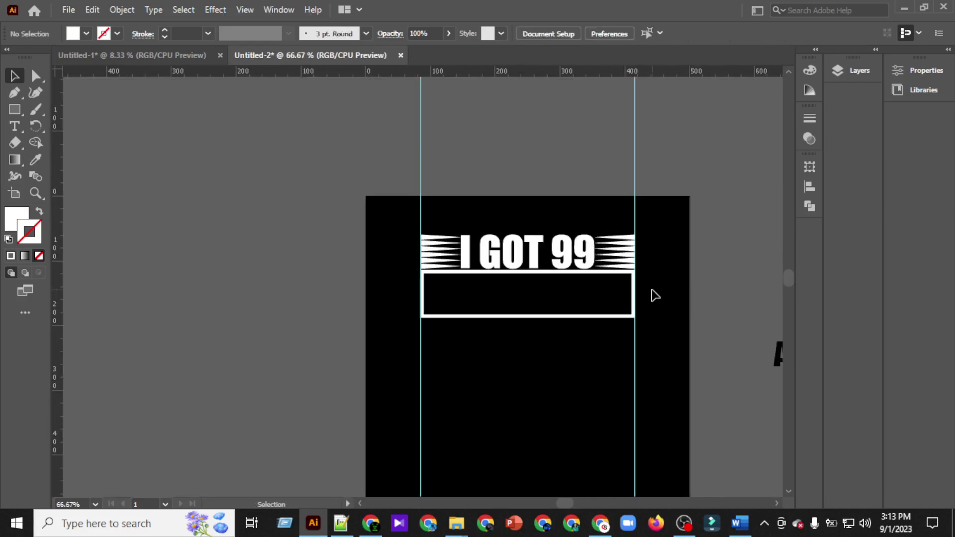
scroll(652, 288, "right", 5)
scroll(652, 288, "right", 7)
scroll(652, 288, "down", 2)
left_click(695, 285)
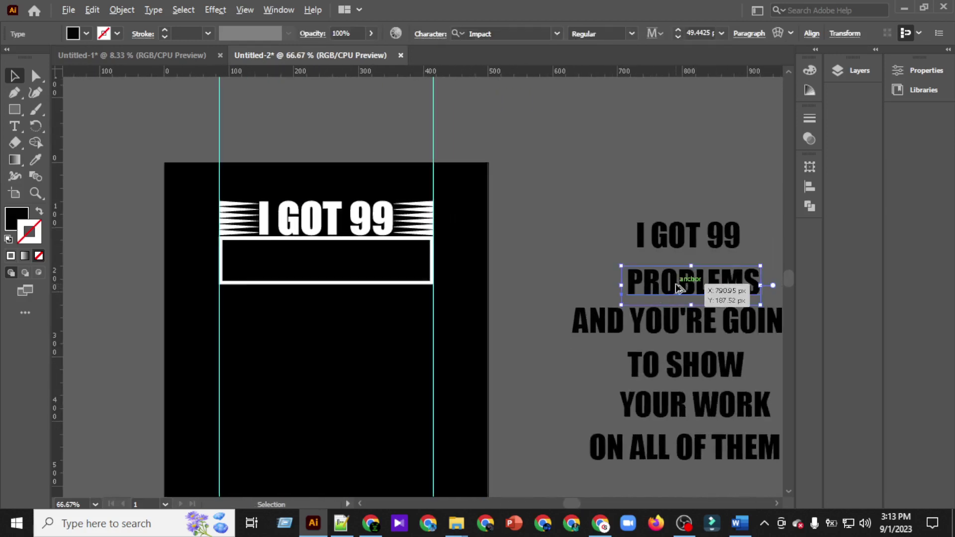
left_click_drag(677, 284, 303, 262)
Step: Recolor the copied "PROBLEMS" text white by sampling the "I GOT 99" lettering with the Eyedropper
scroll(301, 269, "up", 3)
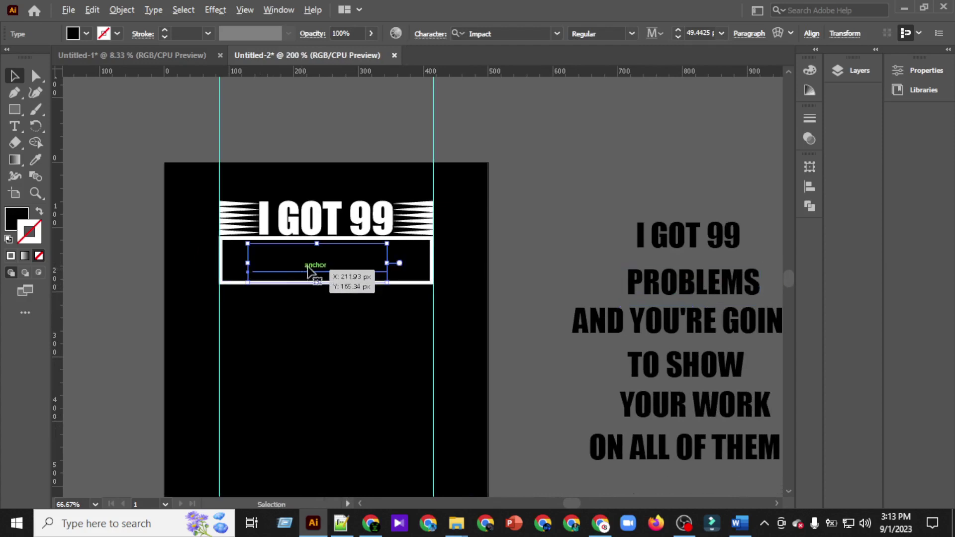
left_click(35, 161)
left_click(277, 143)
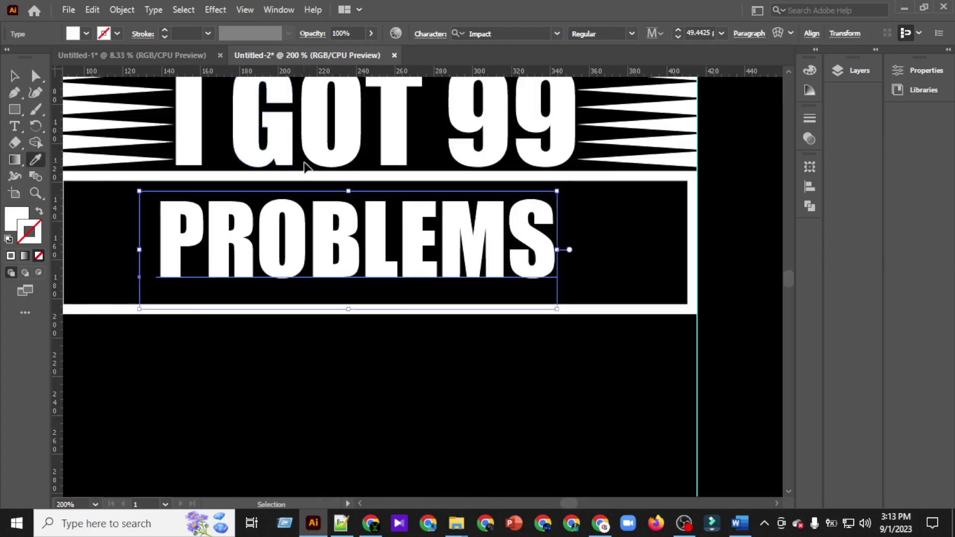
scroll(303, 165, "left", 2)
left_click(14, 77)
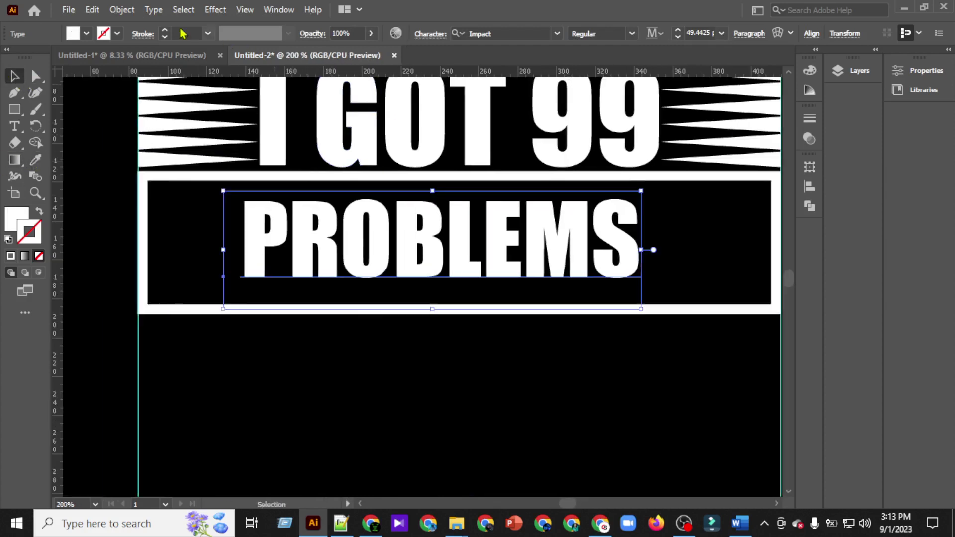
Step: Expand the object and fill of the "PROBLEMS" text into shapes, and center it horizontally on the artboard
left_click(121, 12)
left_click(192, 169)
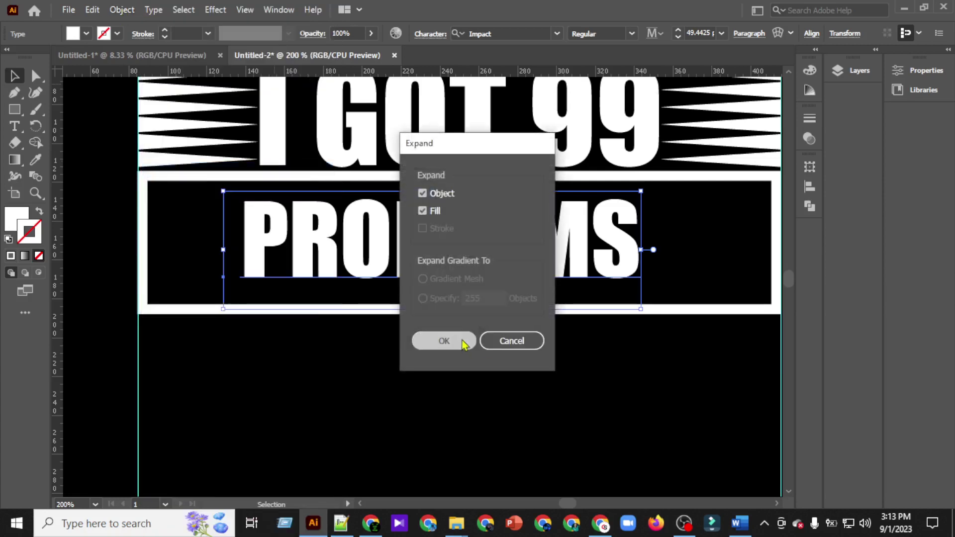
left_click(462, 341)
left_click(599, 34)
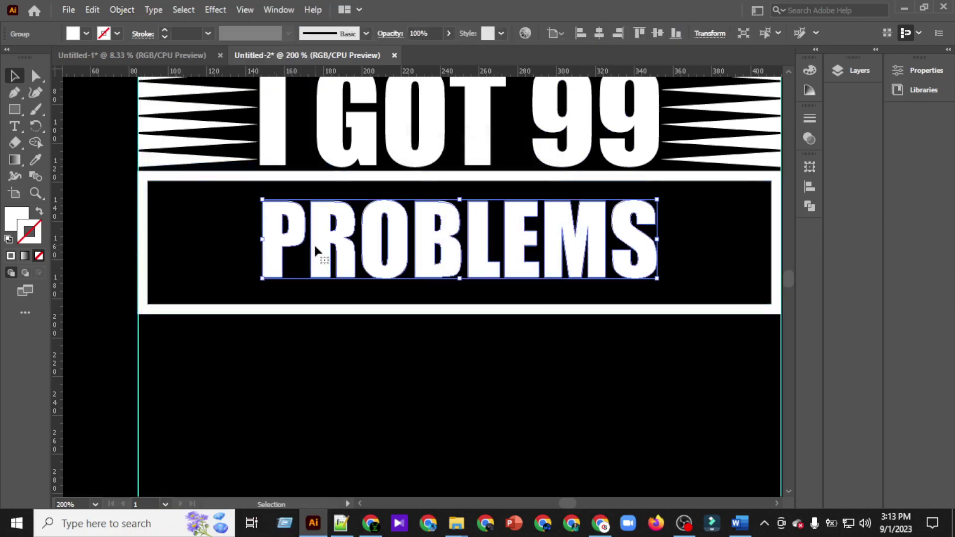
Step: Scale "PROBLEMS" up proportionally to nearly fill the frame, and center it horizontally on the artboard
left_click_drag(262, 239, 152, 239)
left_click_drag(657, 239, 749, 244)
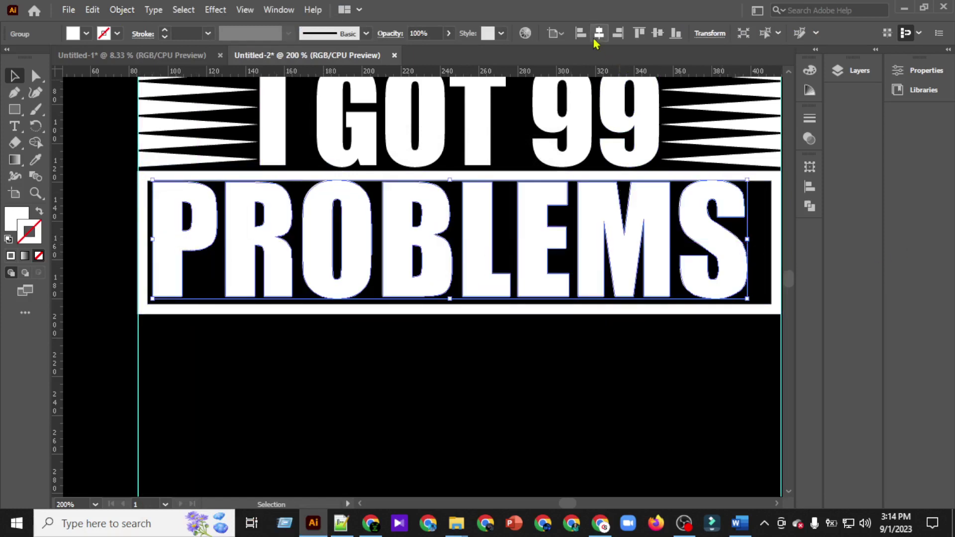
left_click(599, 32)
Step: Reduce the height of "PROBLEMS" slightly to leave space above and below it inside the frame, and deselect it
scroll(558, 266, "up", 2)
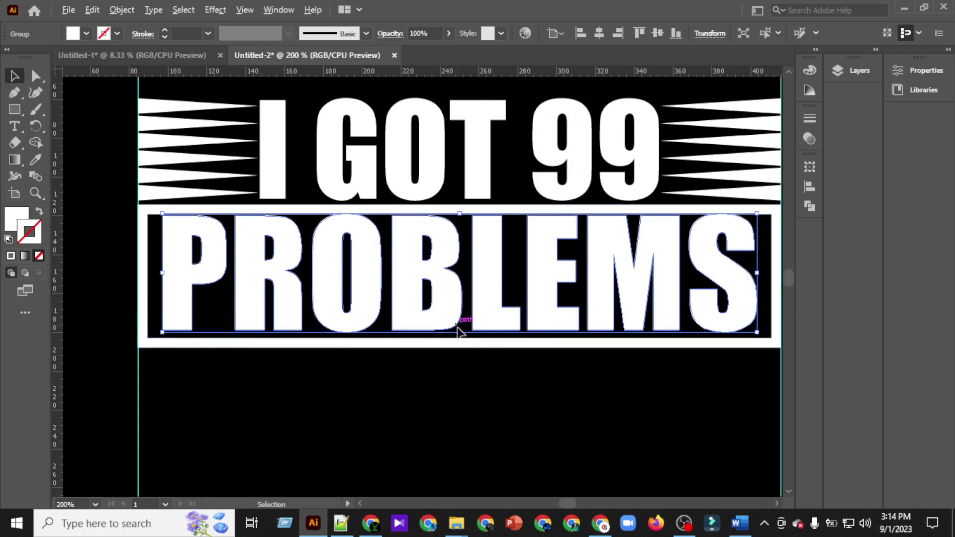
left_click_drag(459, 333, 460, 327)
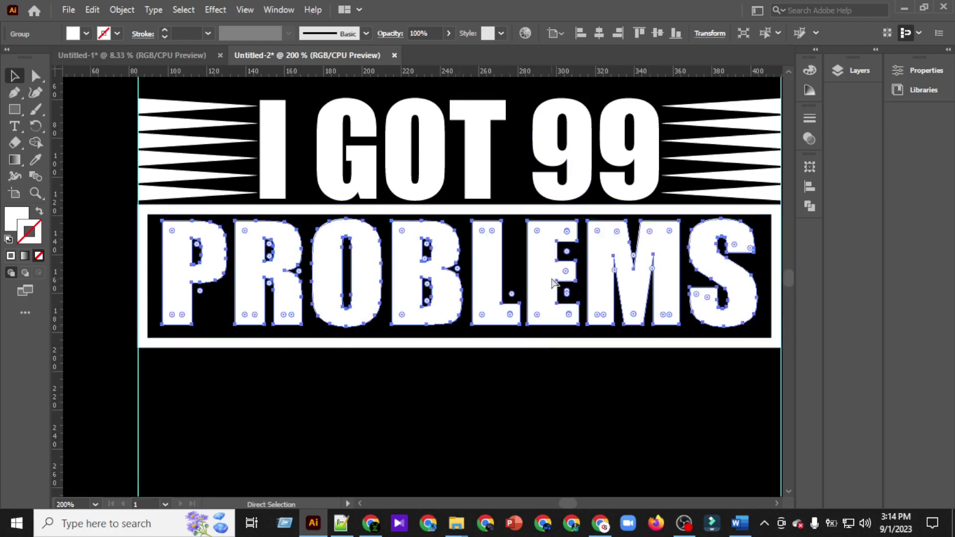
scroll(556, 286, "right", 3)
left_click(617, 448)
Step: Stretch "PROBLEMS" slightly wider and taller from its lower-right corner, center it horizontally on the artboard, and deselect it
scroll(598, 371, "down", 3)
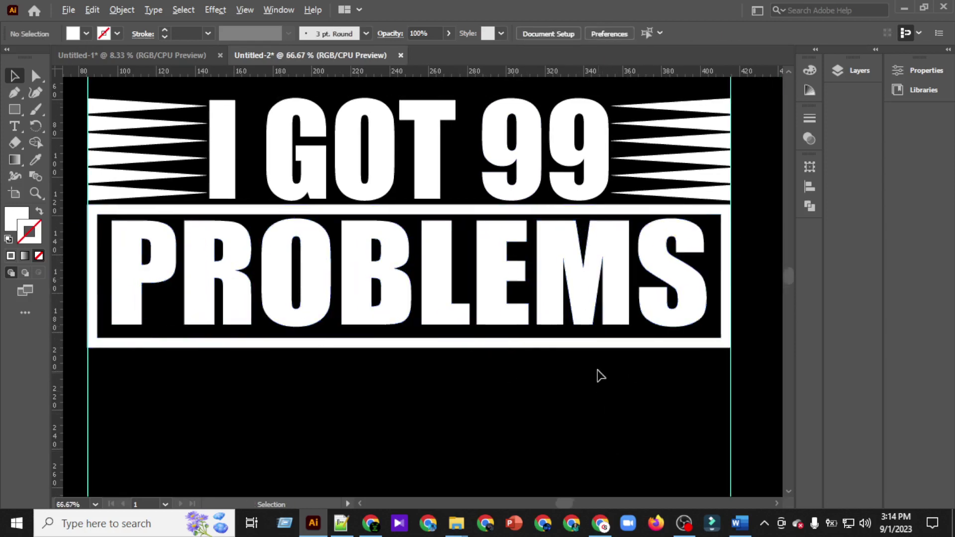
scroll(579, 379, "right", 5)
scroll(523, 393, "up", 1)
scroll(526, 398, "up", 2)
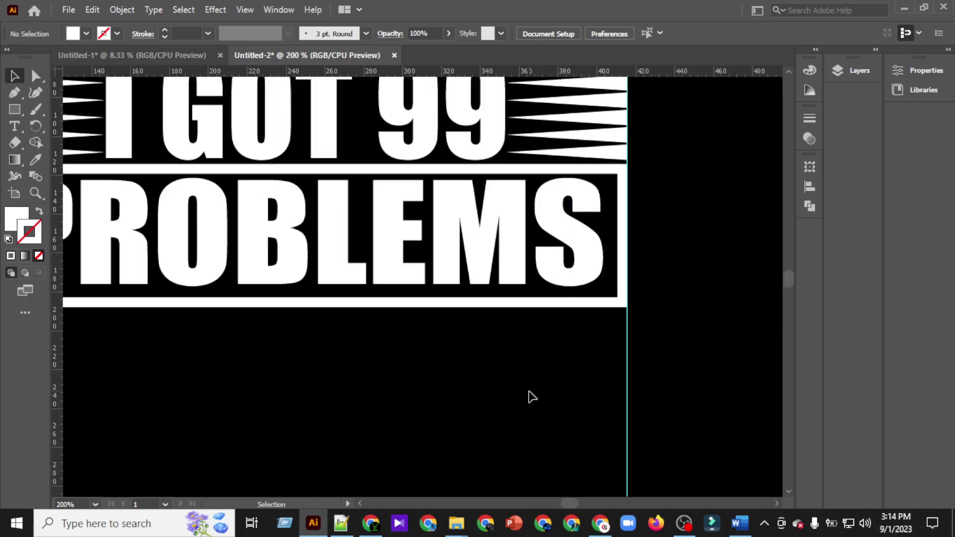
scroll(529, 394, "up", 3)
left_click(601, 349)
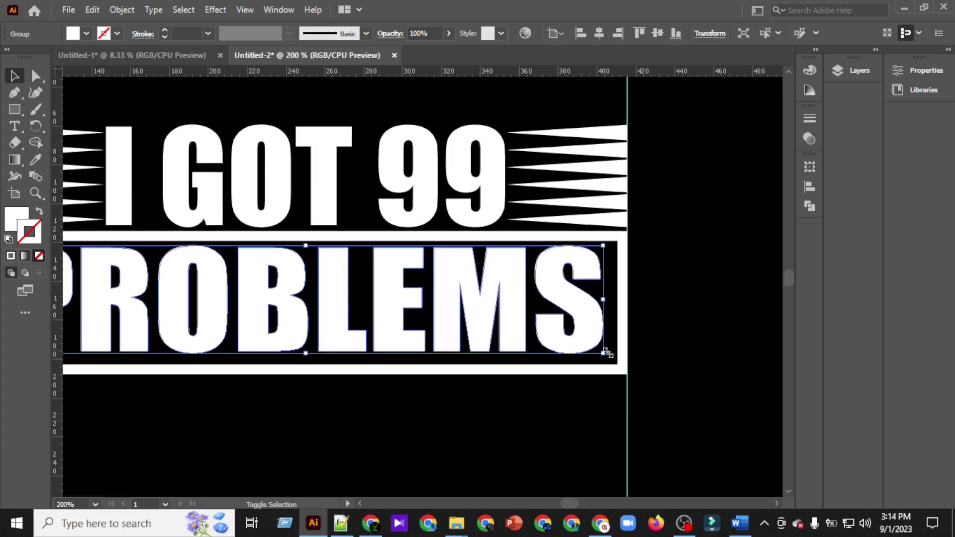
left_click_drag(604, 352, 618, 356)
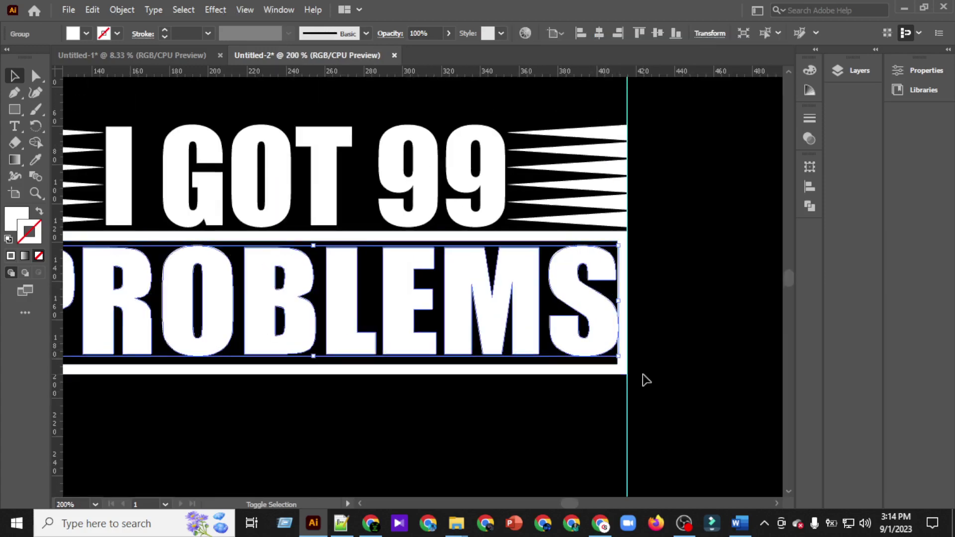
left_click(600, 33)
left_click(677, 333)
Step: Examine how the framed "PROBLEMS" and the "I GOT 99" line fit together within the vertical guides
scroll(677, 334, "down", 3)
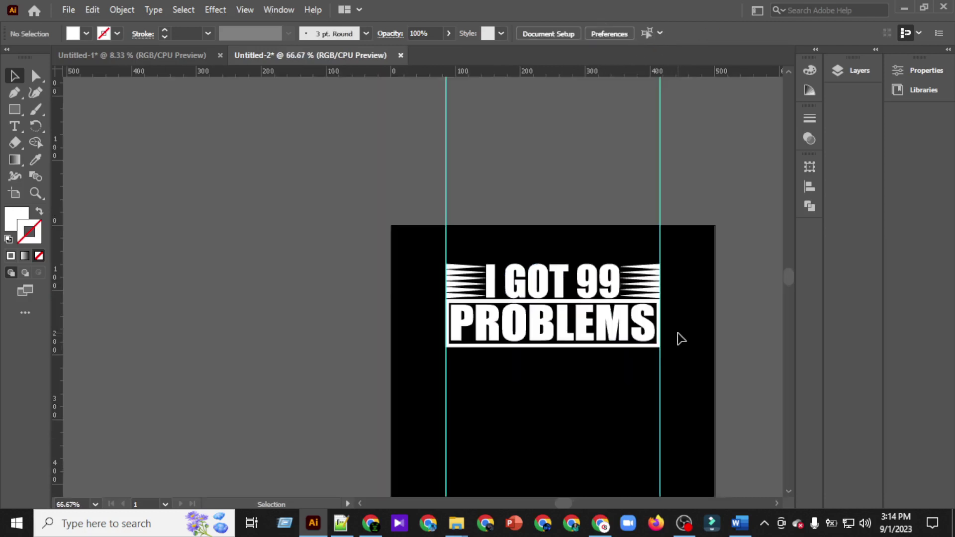
scroll(677, 333, "left", 4)
scroll(669, 332, "right", 5)
scroll(628, 320, "down", 5)
scroll(626, 316, "right", 3)
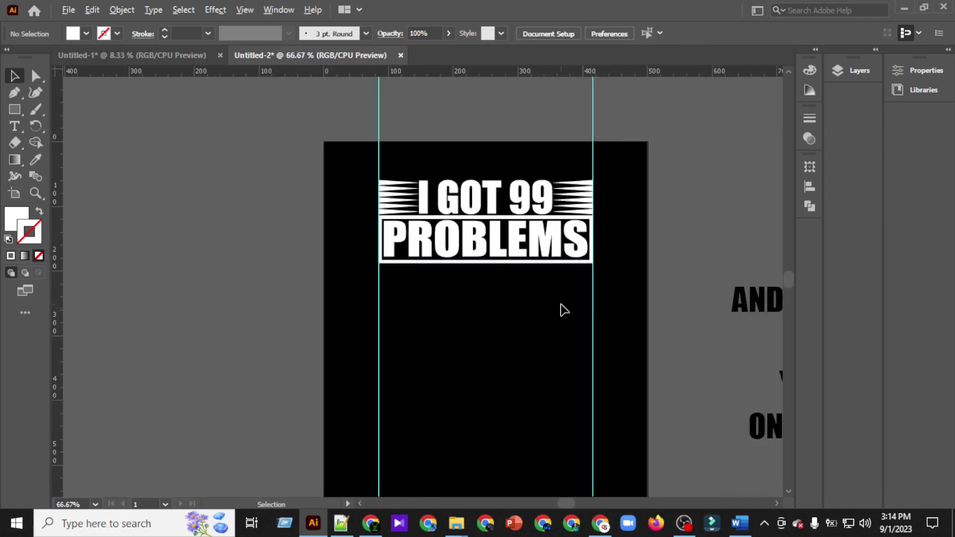
scroll(563, 308, "up", 1)
scroll(562, 306, "up", 2)
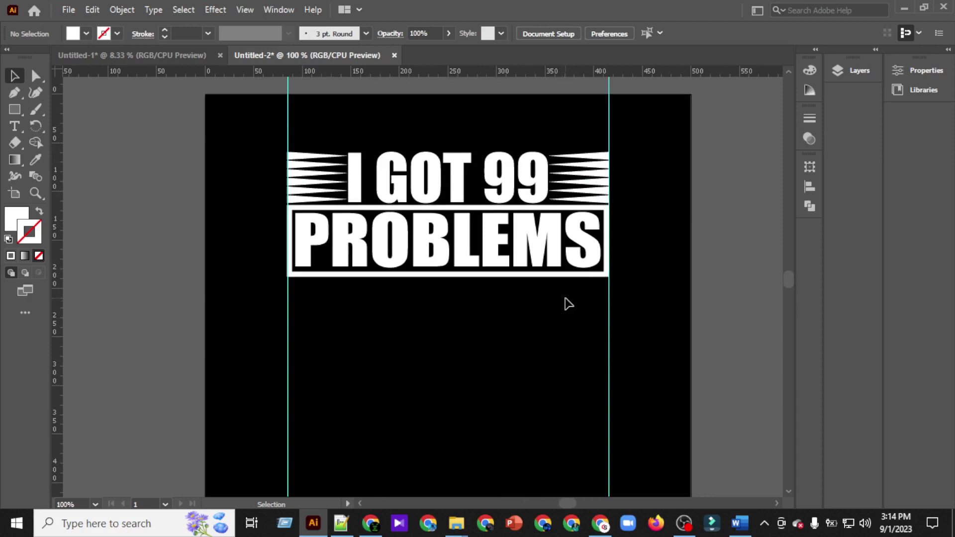
scroll(569, 304, "down", 1)
scroll(571, 297, "down", 1)
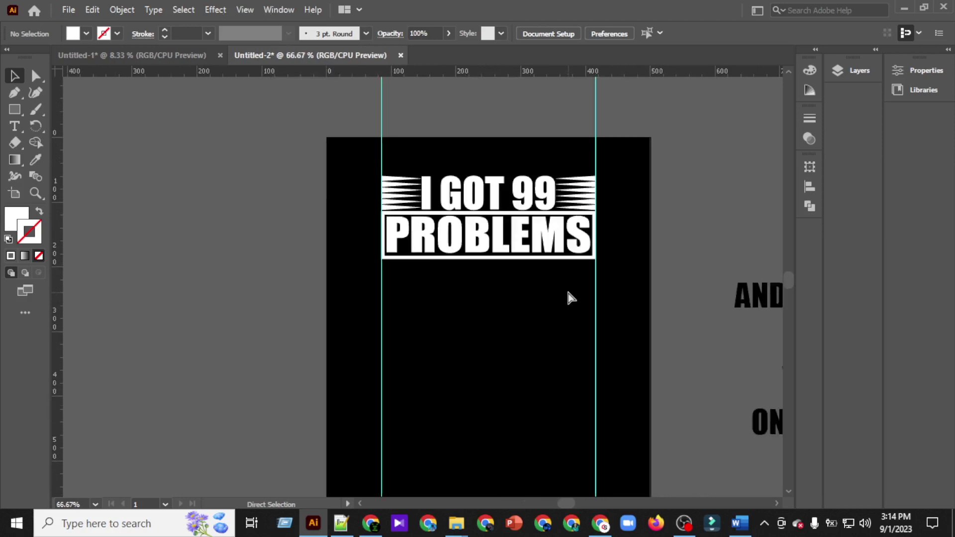
Step: Place a copy of the "AND YOU'RE GOING" text below the frame and recolor it white by sampling "PROBLEMS"
scroll(570, 297, "right", 3)
scroll(567, 298, "right", 2)
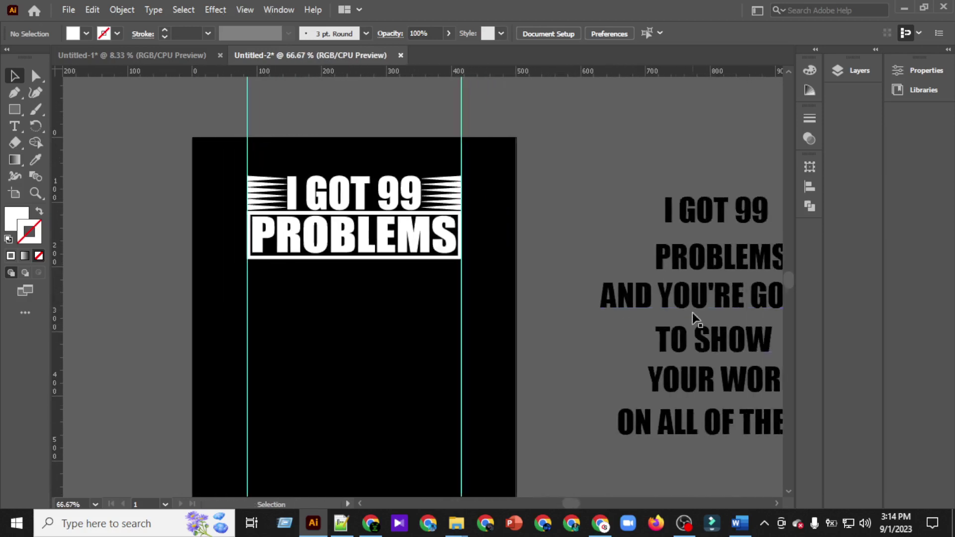
left_click_drag(693, 314, 358, 301)
left_click(35, 159)
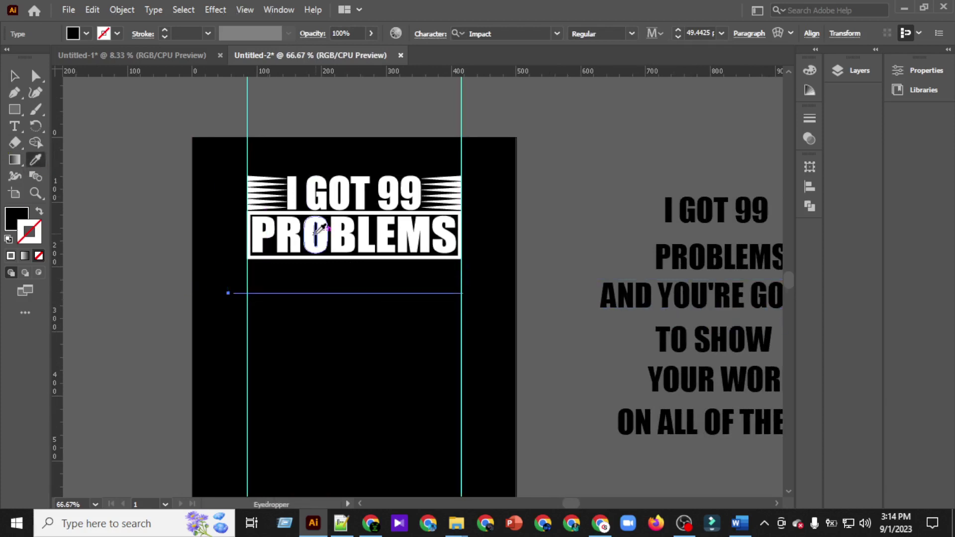
left_click(321, 229)
scroll(318, 231, "up", 2)
scroll(140, 165, "left", 2)
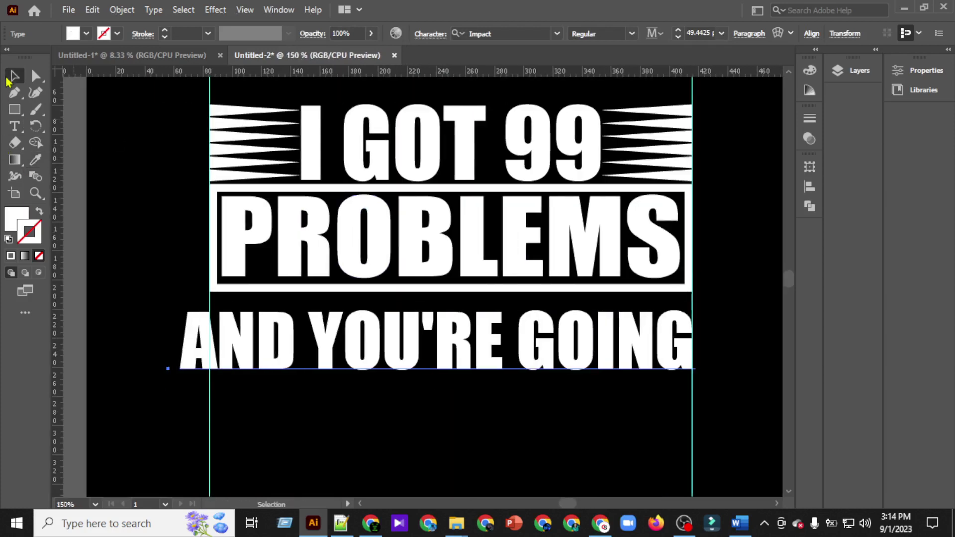
left_click(14, 76)
Step: Convert the copied "AND YOU'RE GOING" text to outlines and center it horizontally on the artboard
right_click(388, 362)
left_click(453, 163)
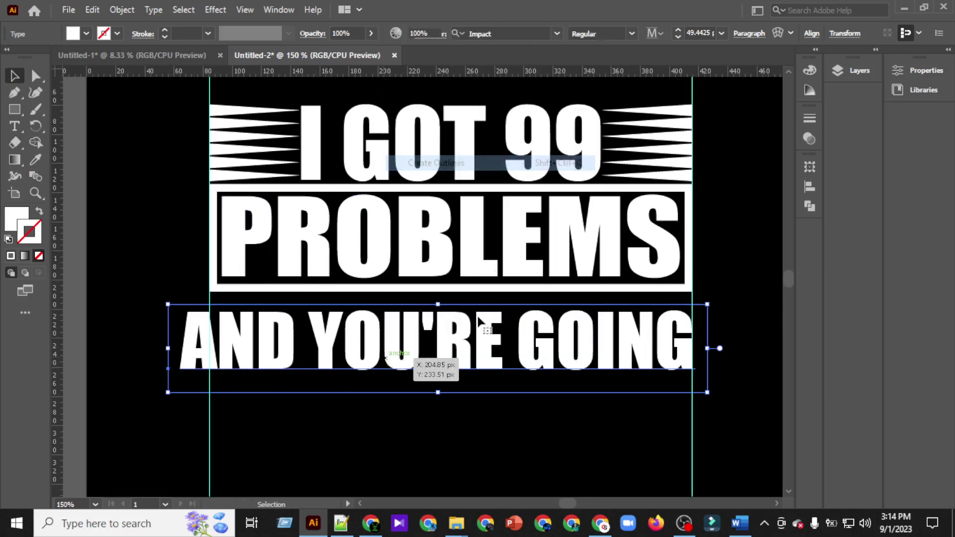
left_click(598, 33)
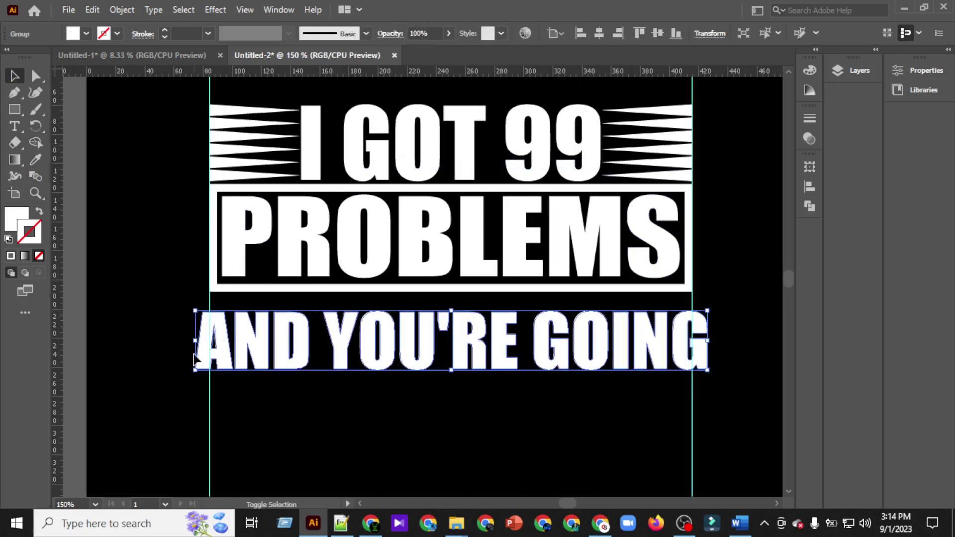
Step: Scale "AND YOU'RE GOING" down proportionally to fit inside the vertical guides, and center it horizontally on the artboard
left_click_drag(196, 341, 226, 341)
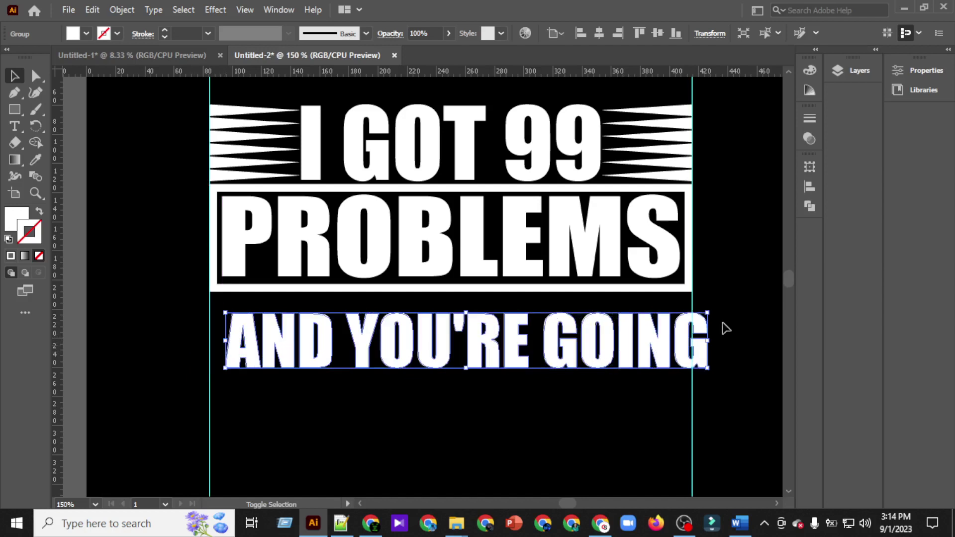
left_click_drag(713, 339, 682, 343)
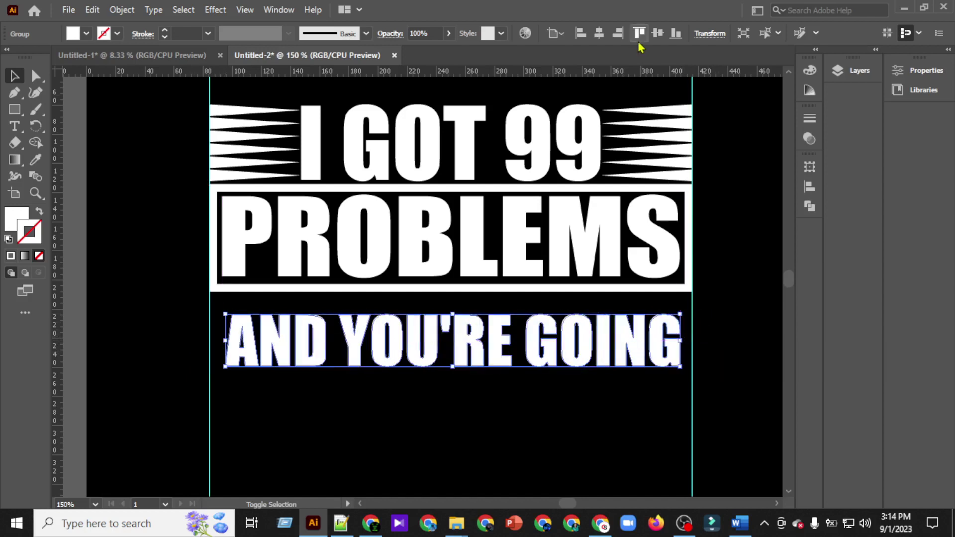
left_click(599, 33)
Step: Move "AND YOU'RE GOING" up until only a small gap remains below the frame
key("shift+Up")
key("shift+Up")
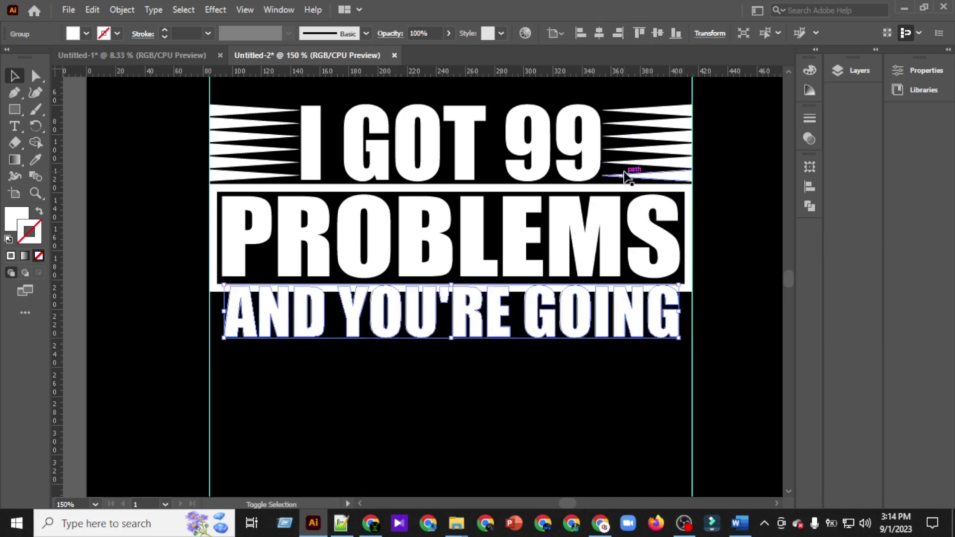
key("shift+Down")
key("Down")
key("Down")
key("Up")
key("Up")
key("Up")
key("Up")
key("Up")
key("Up")
key("Up")
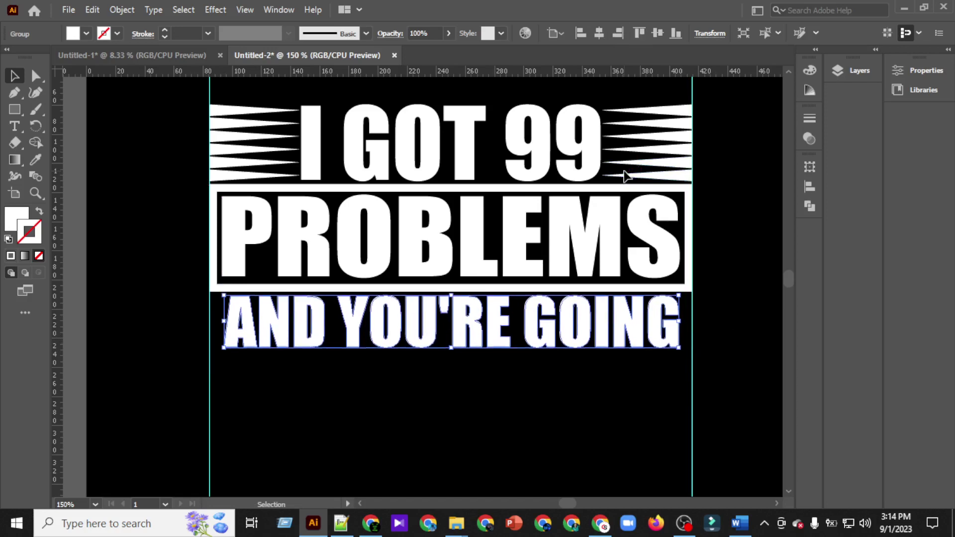
Step: Scale "AND YOU'RE GOING" down further to leave room at both ends, and center it horizontally on the artboard
scroll(585, 387, "up", 3)
scroll(641, 334, "right", 5)
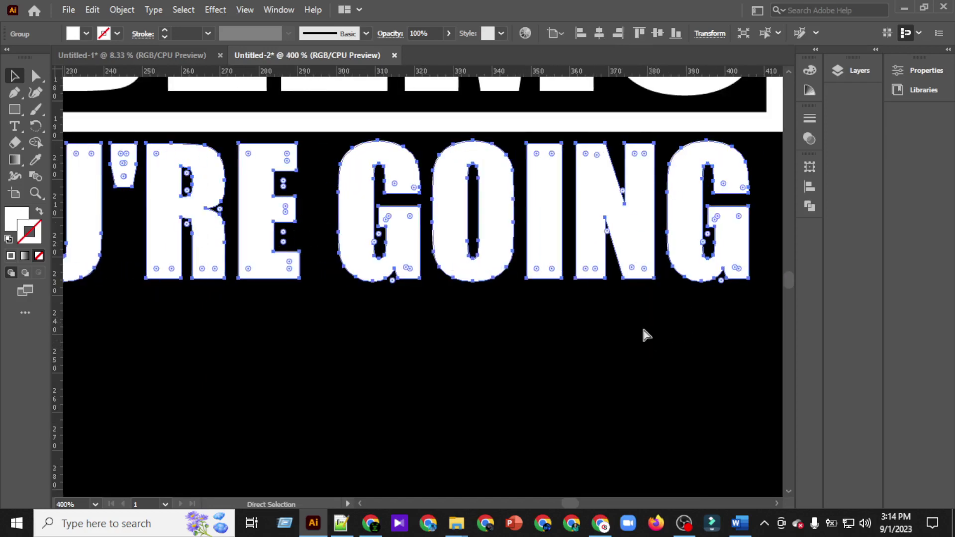
left_click_drag(651, 211, 418, 211)
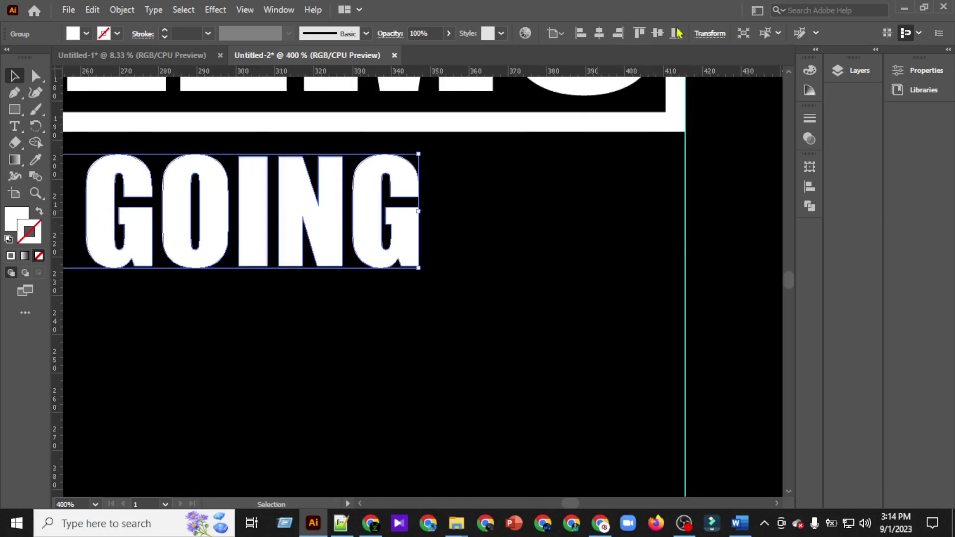
left_click(600, 36)
scroll(512, 153, "left", 8)
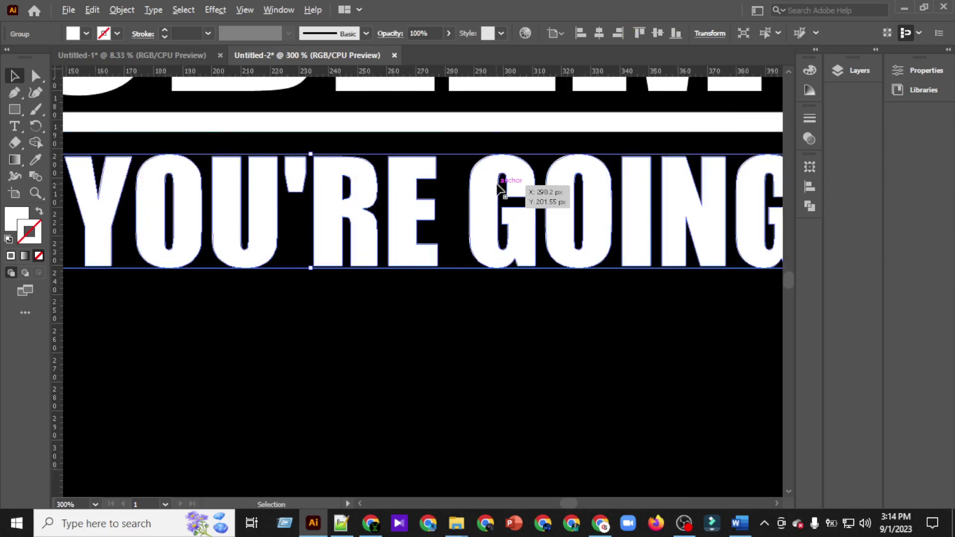
Step: Nudge the reduced "AND YOU'RE GOING" up to leave only a narrow gap below the "PROBLEMS" frame
scroll(500, 186, "down", 2)
scroll(502, 184, "up", 3)
key("Up")
key("Up")
key("Up")
key("Up")
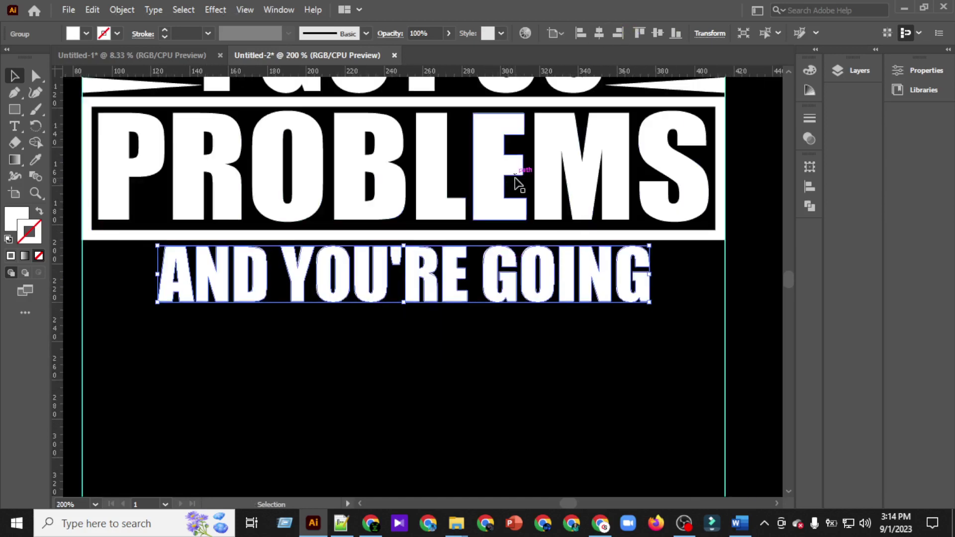
key("Down")
scroll(418, 234, "left", 2)
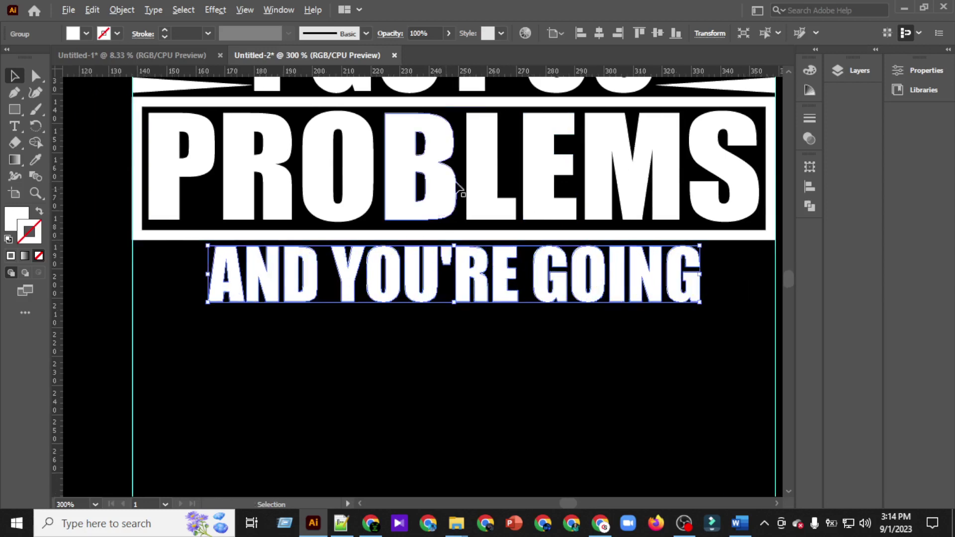
Step: Place a horizontal guide along the bottom edge of "AND YOU'RE GOING" and delete the misplaced guide just below it
scroll(457, 191, "up", 1)
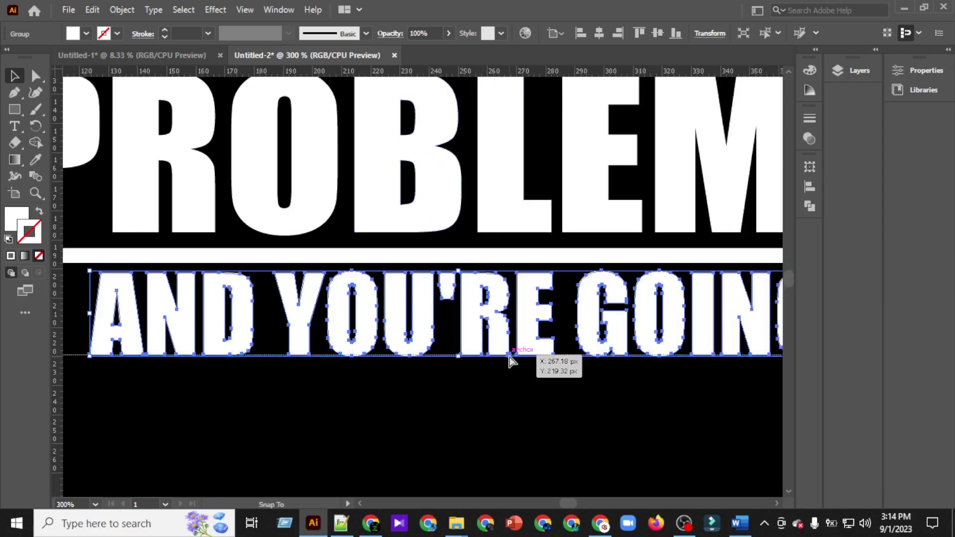
scroll(477, 358, "up", 4)
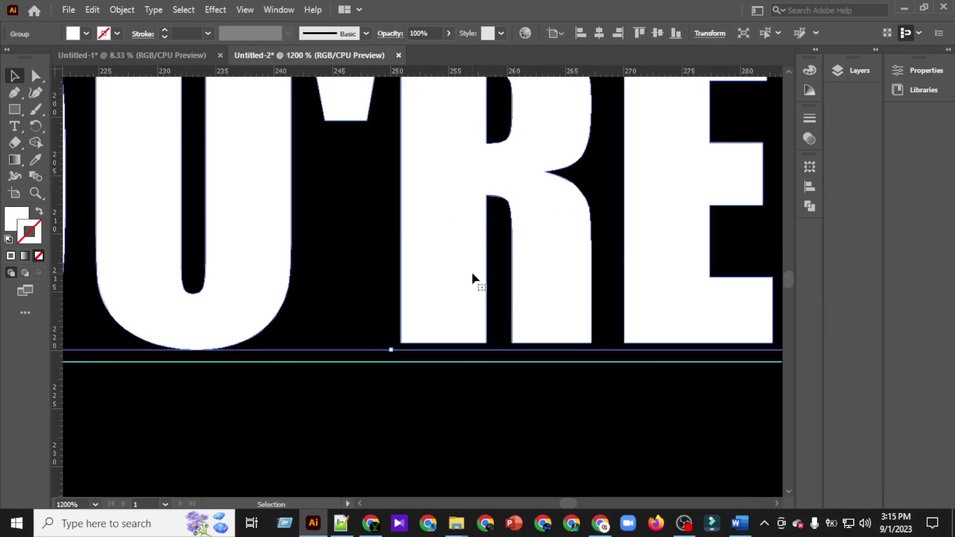
scroll(493, 382, "left", 2)
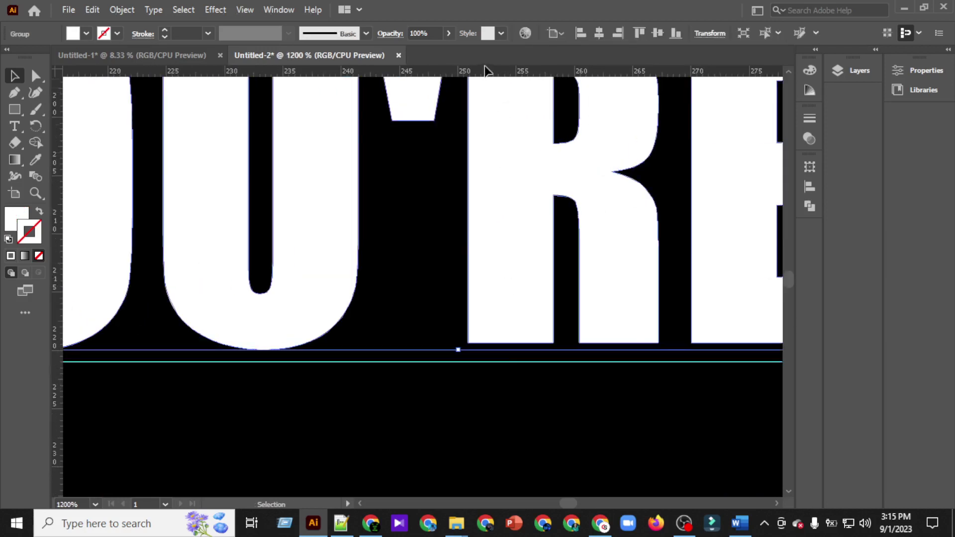
left_click_drag(481, 74, 450, 351)
scroll(517, 379, "down", 1)
left_click(496, 310)
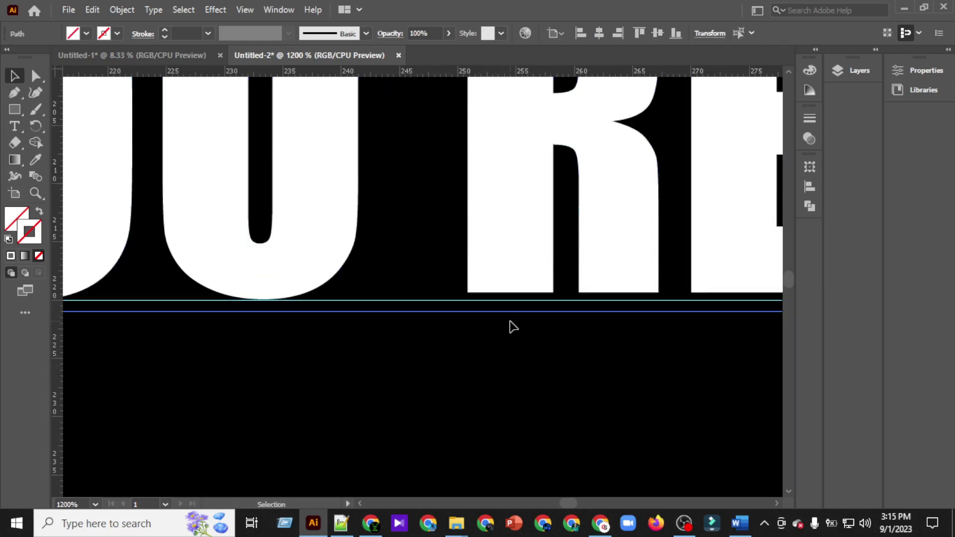
key("Delete")
Step: Draw a small five-pointed star before "AND YOU'RE GOING" and fill it white by sampling "PROBLEMS"
scroll(523, 353, "down", 2)
scroll(496, 357, "left", 3)
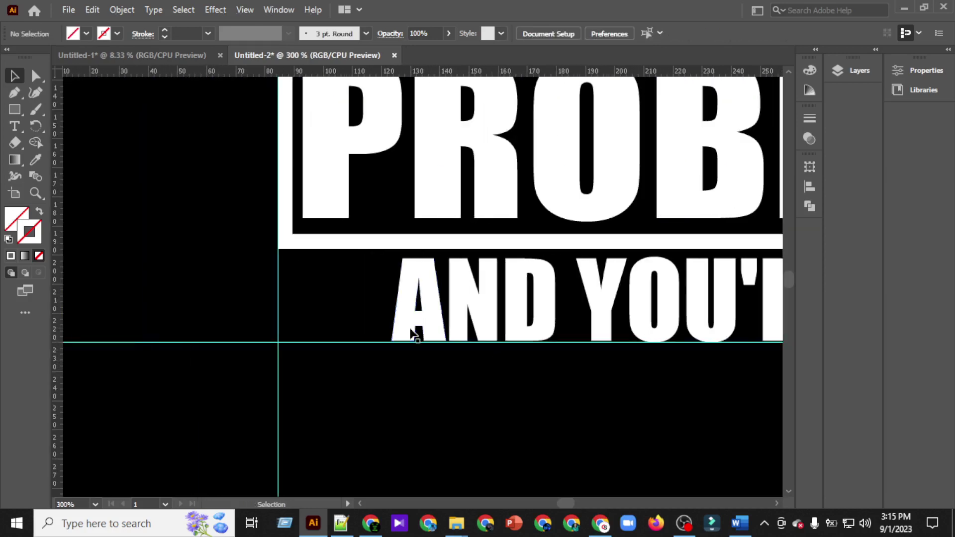
right_click(15, 113)
left_click(73, 161)
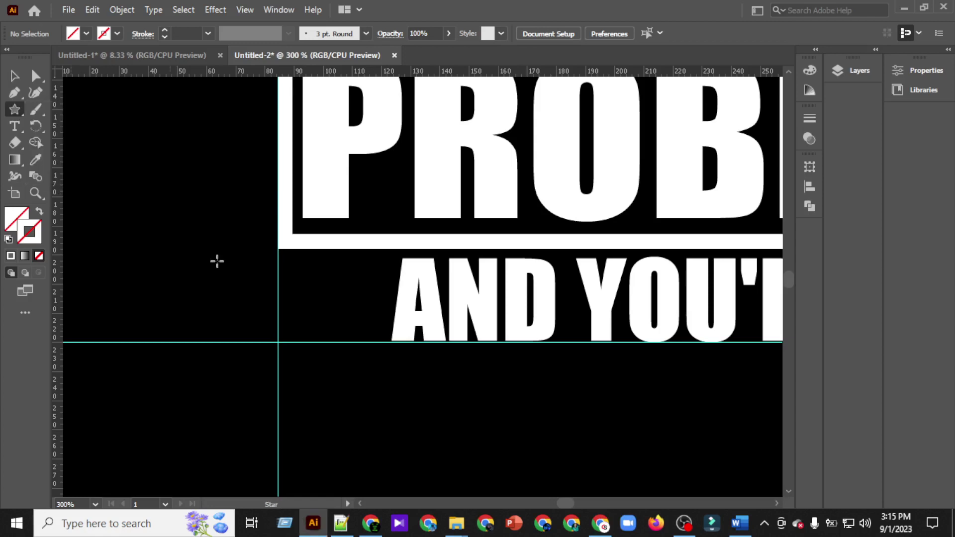
left_click_drag(303, 294, 319, 321)
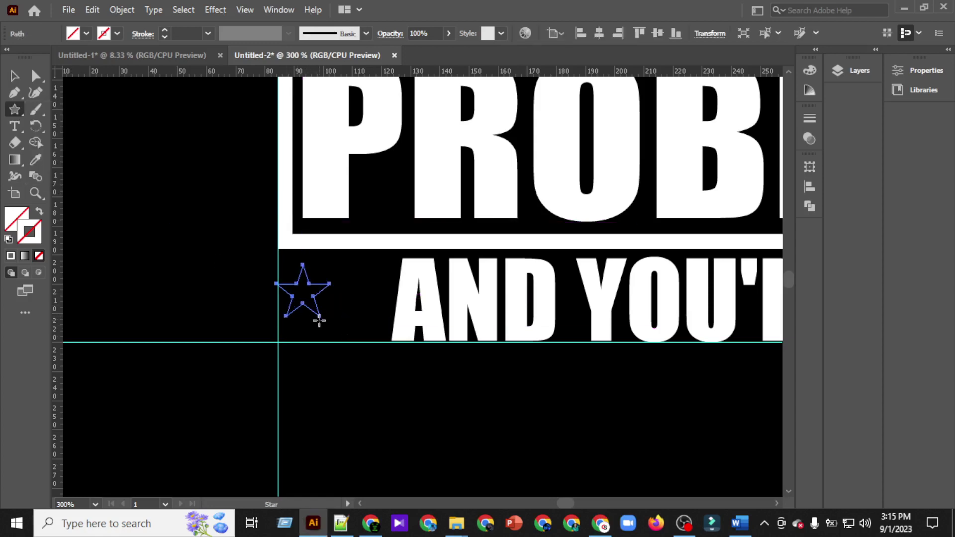
left_click(369, 339)
left_click(502, 312)
left_click(33, 166)
left_click(335, 149)
left_click(15, 77)
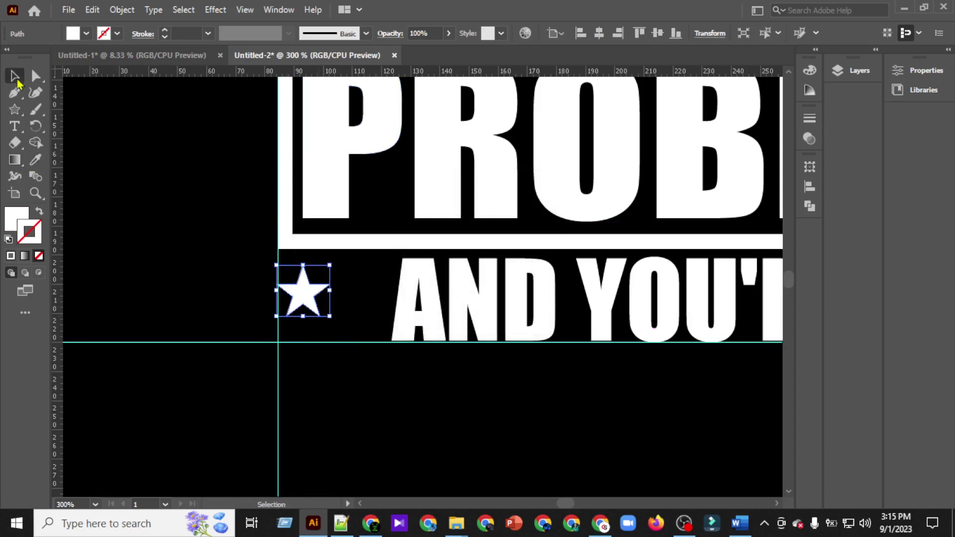
Step: Align the star's left edge with the left vertical guide
scroll(198, 233, "up", 2)
left_click_drag(411, 349, 429, 349)
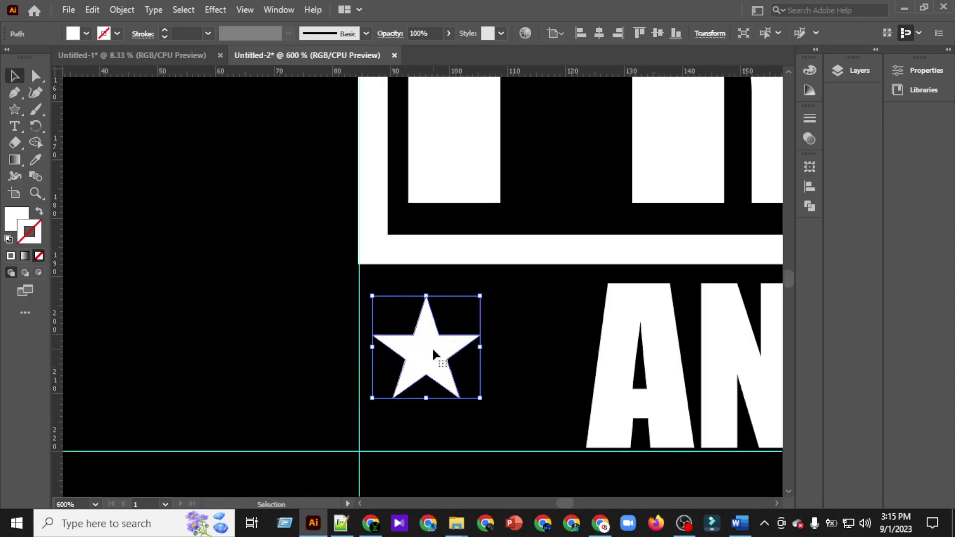
left_click_drag(342, 328, 376, 338)
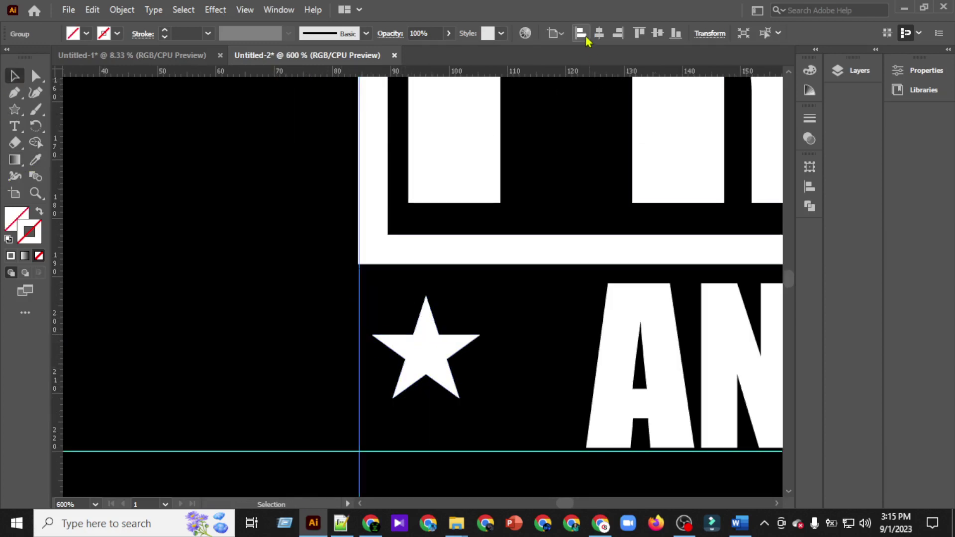
left_click_drag(474, 313, 398, 327)
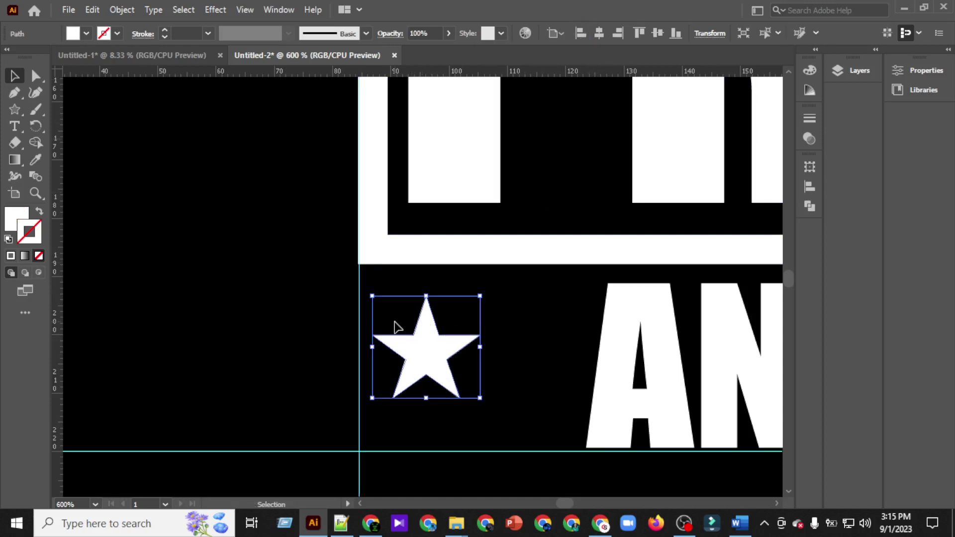
left_click(355, 286, "shift")
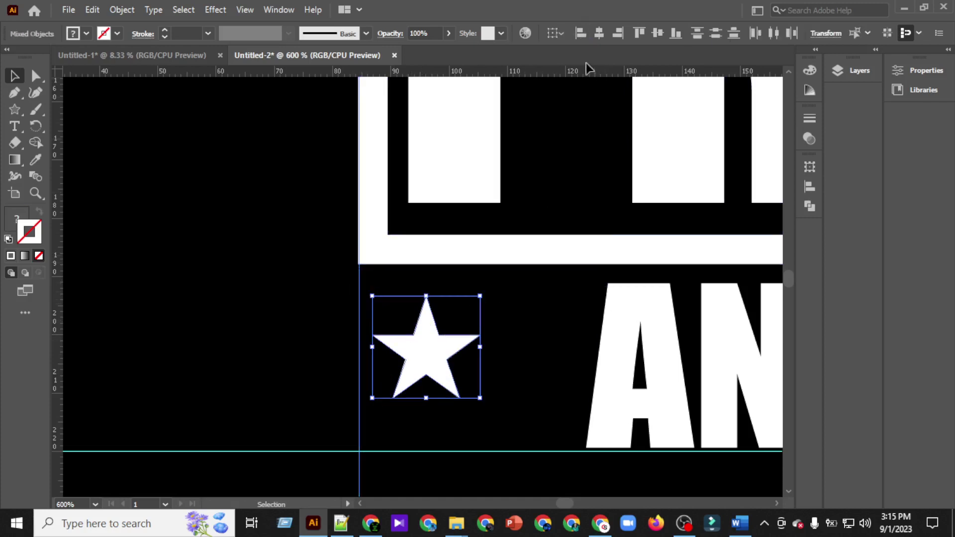
left_click(580, 41)
scroll(527, 336, "down", 2)
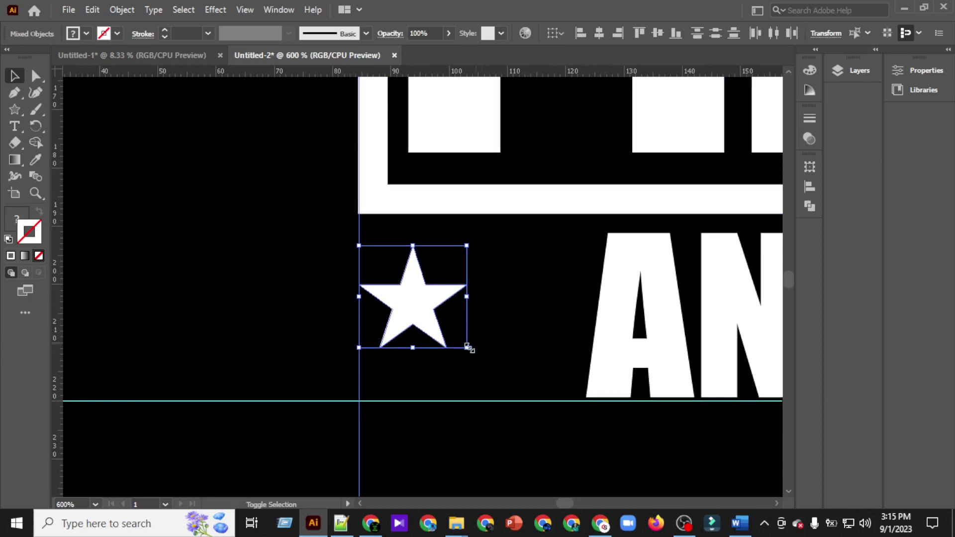
Step: Enlarge the star proportionally so it spans from the horizontal guide up to the top of the "AND YOU'RE GOING" letters
left_click_drag(469, 350, 525, 403)
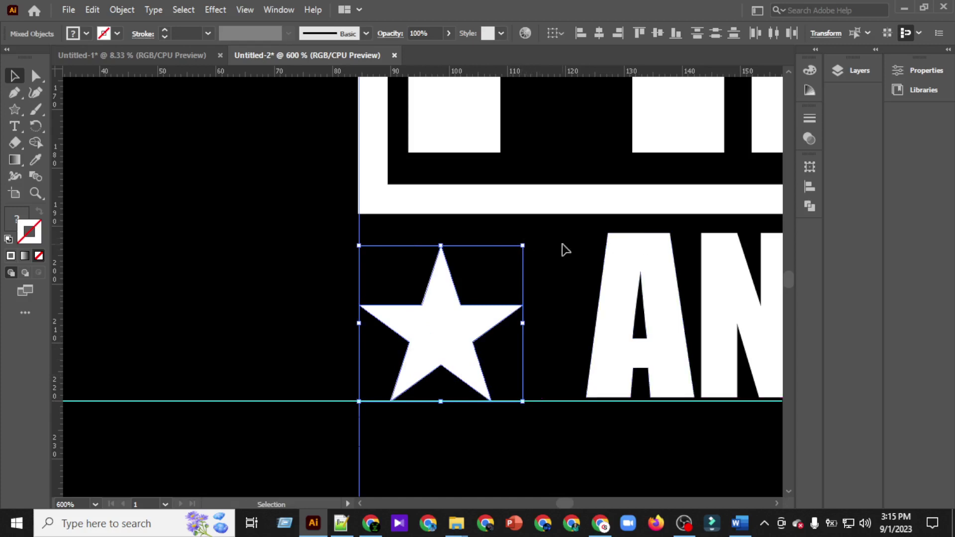
left_click_drag(524, 244, 541, 232)
scroll(590, 367, "down", 2)
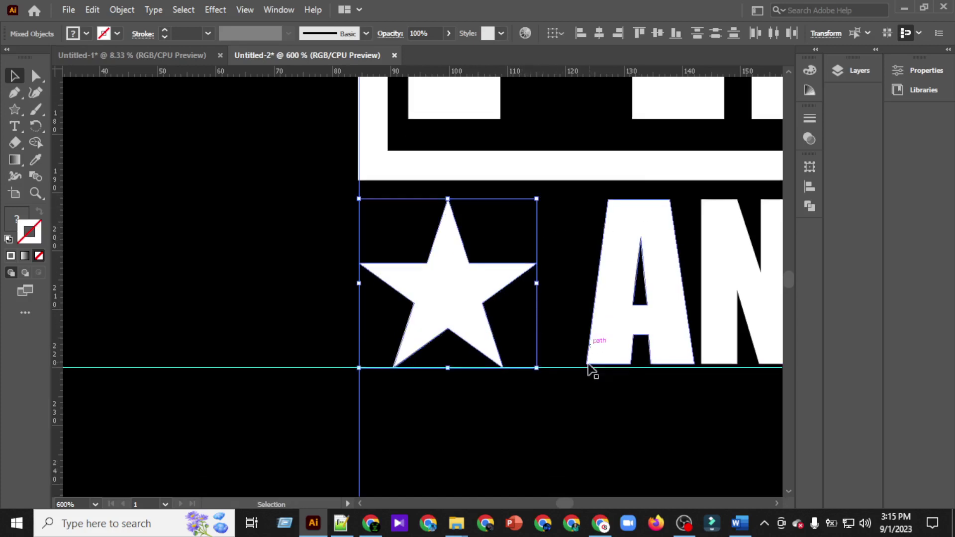
left_click(582, 412)
Step: Enlarge "AND YOU'RE GOING" slightly so it sits closer to the star, and center it horizontally on the artboard
scroll(581, 409, "right", 2)
left_click(564, 243)
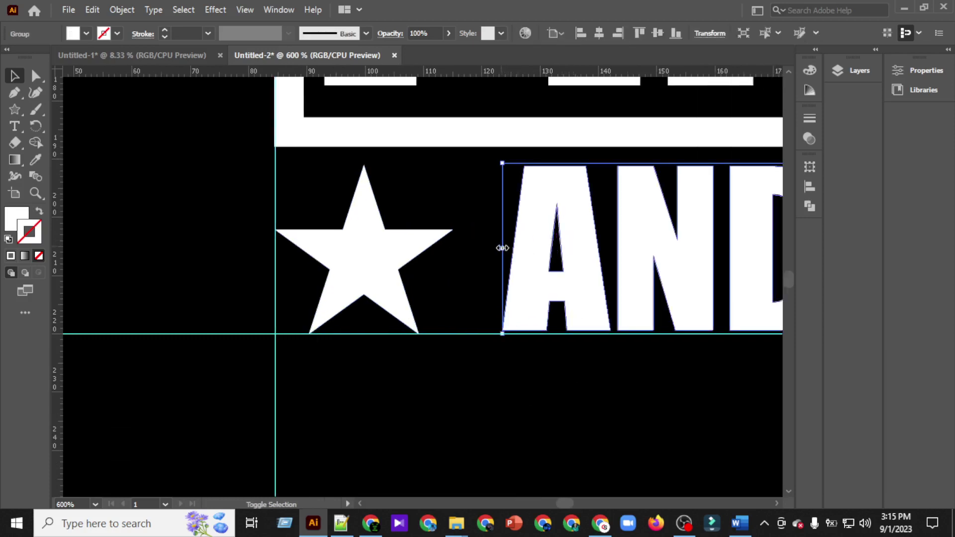
left_click_drag(502, 247, 396, 248)
left_click(598, 34)
scroll(498, 230, "right", 1)
left_click(529, 397)
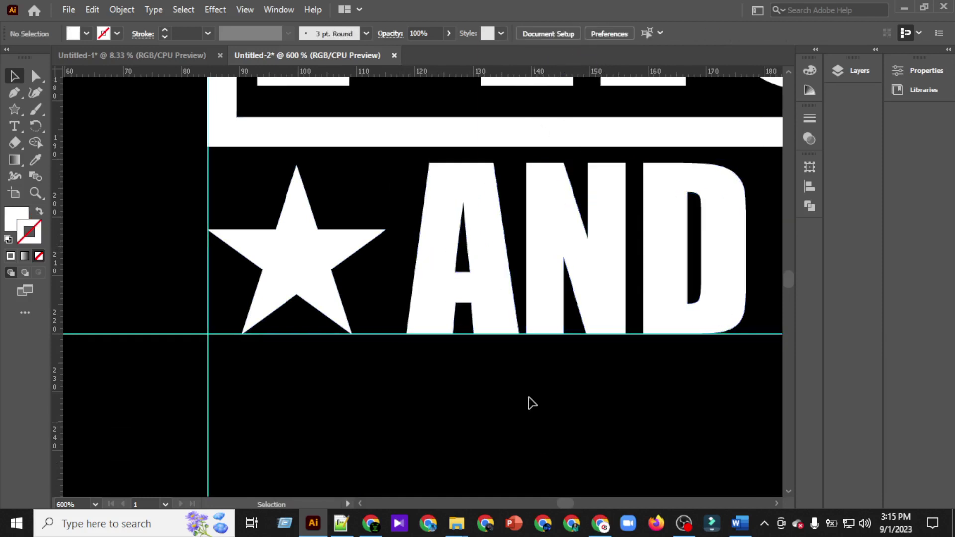
Step: Place a copy of the star at the right end of "AND YOU'RE GOING", level with the original
scroll(529, 397, "down", 4)
scroll(528, 380, "right", 5)
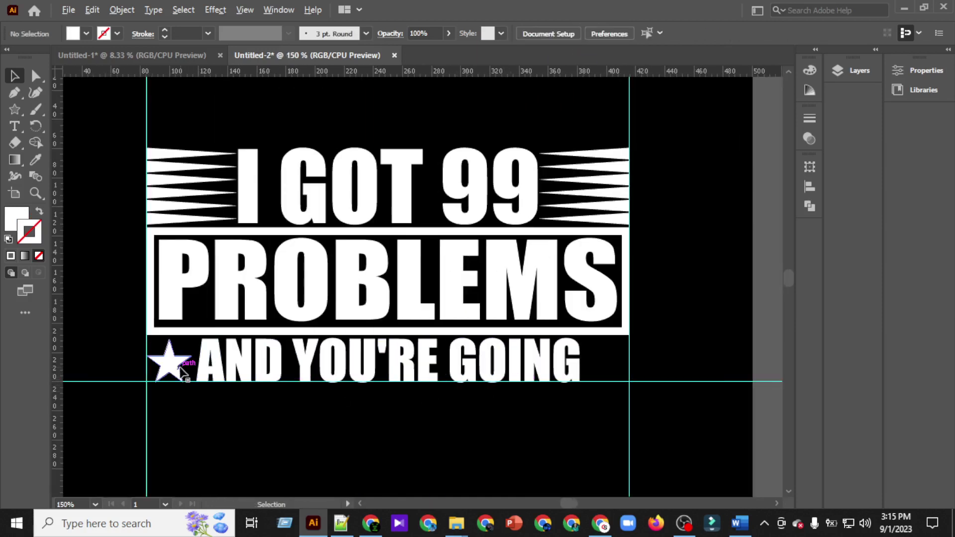
left_click_drag(180, 369, 614, 373)
scroll(614, 372, "up", 2)
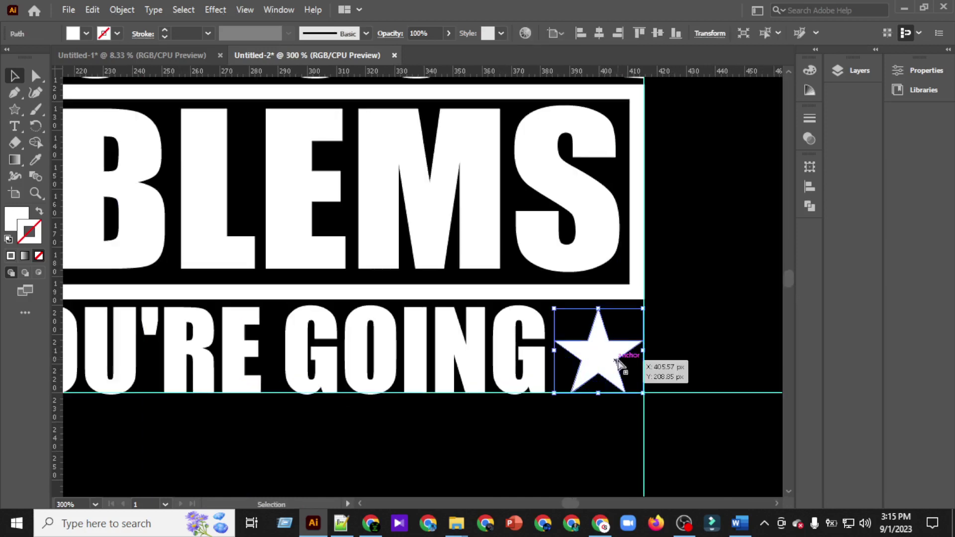
Step: Align the right edge of the copied star with the right vertical guide
scroll(616, 364, "up", 6)
scroll(647, 369, "right", 7)
scroll(639, 364, "right", 4)
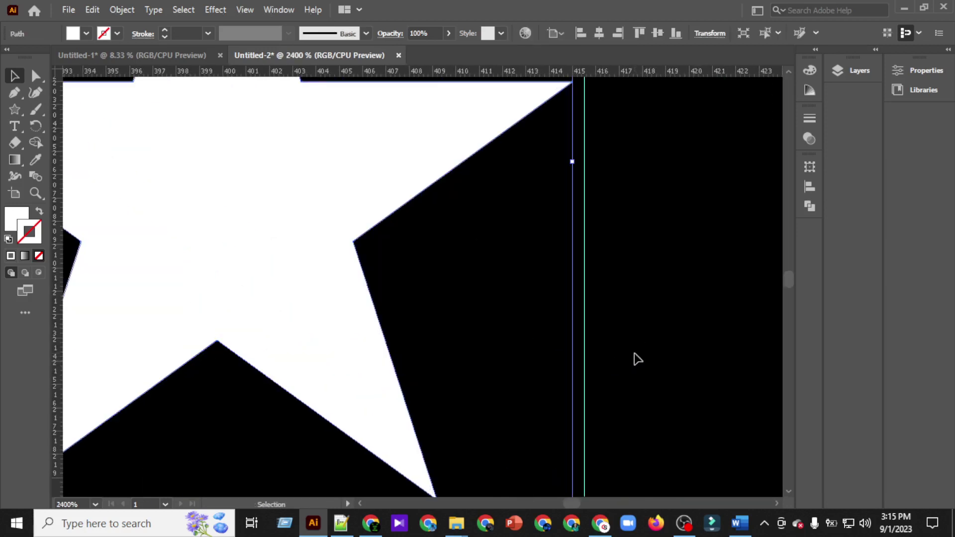
scroll(636, 355, "down", 4)
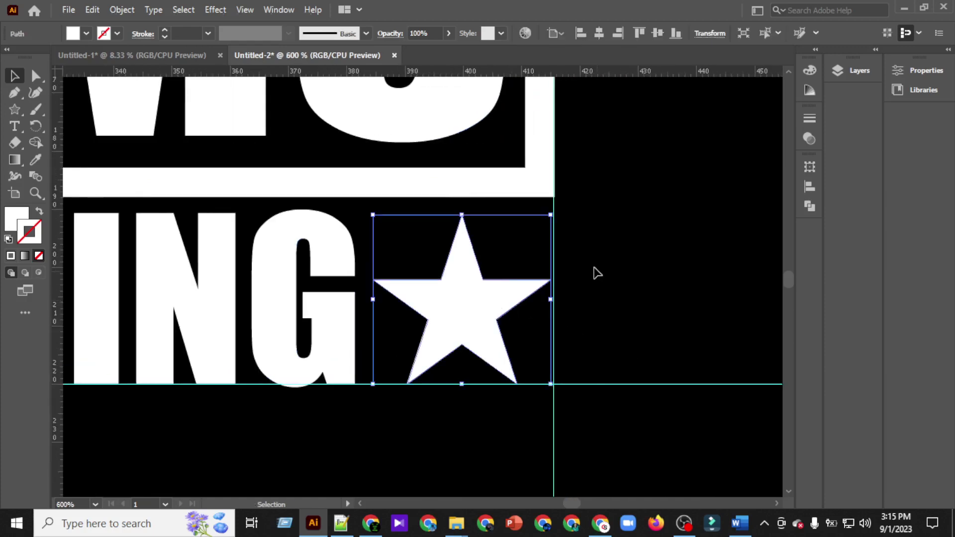
scroll(576, 264, "up", 10)
scroll(576, 265, "down", 3)
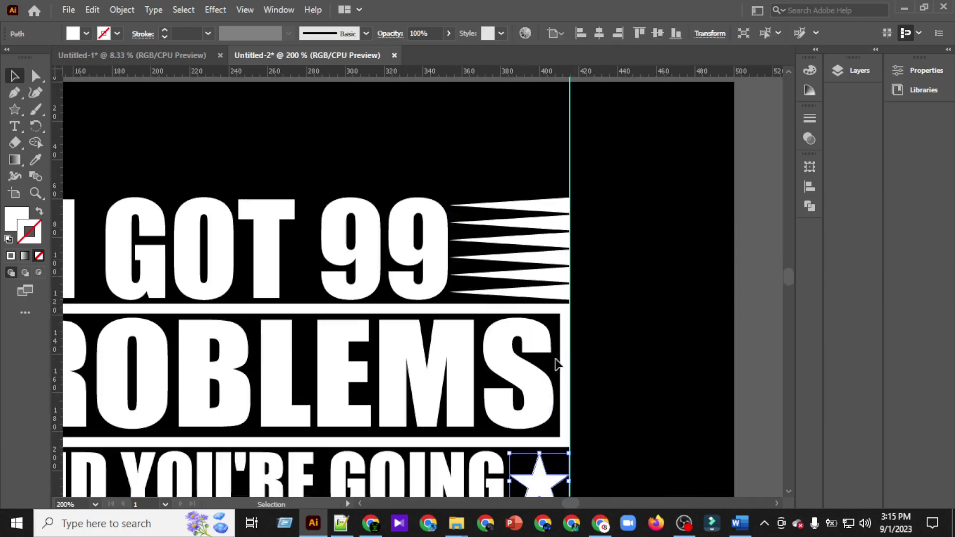
scroll(572, 374, "down", 2)
scroll(592, 368, "up", 5)
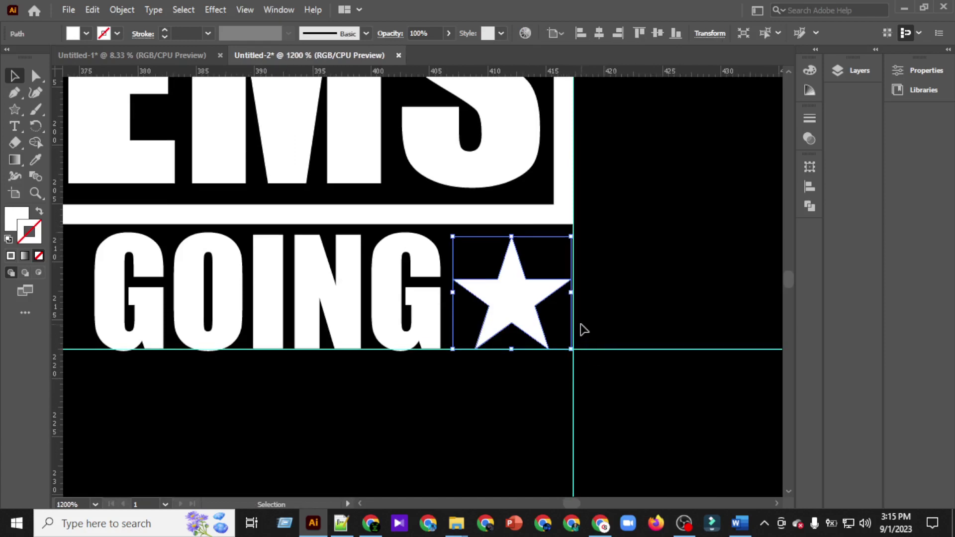
scroll(585, 313, "up", 2)
left_click(550, 292, "shift")
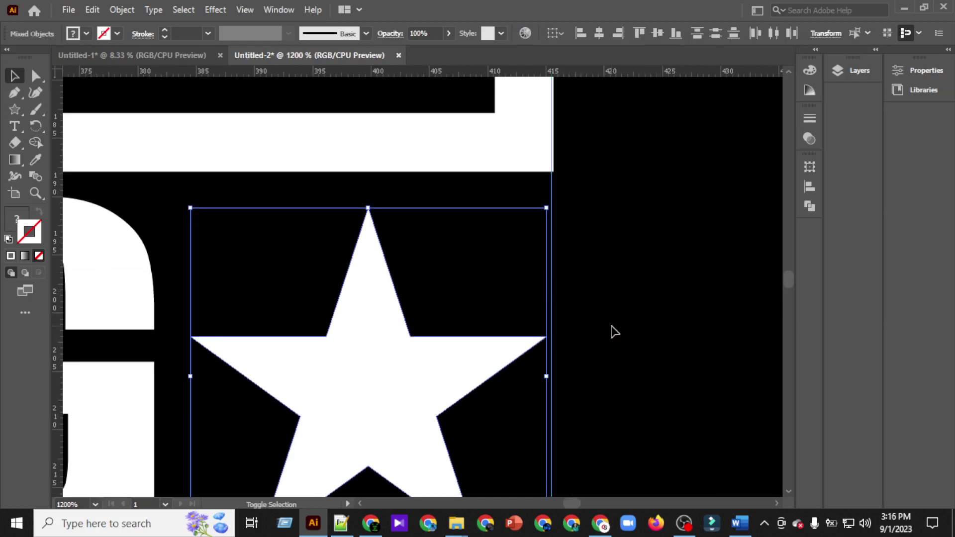
left_click(616, 38)
left_click(630, 227)
Step: Select the outlined "AND YOU'RE GOING" text between the two stars
scroll(630, 227, "down", 4)
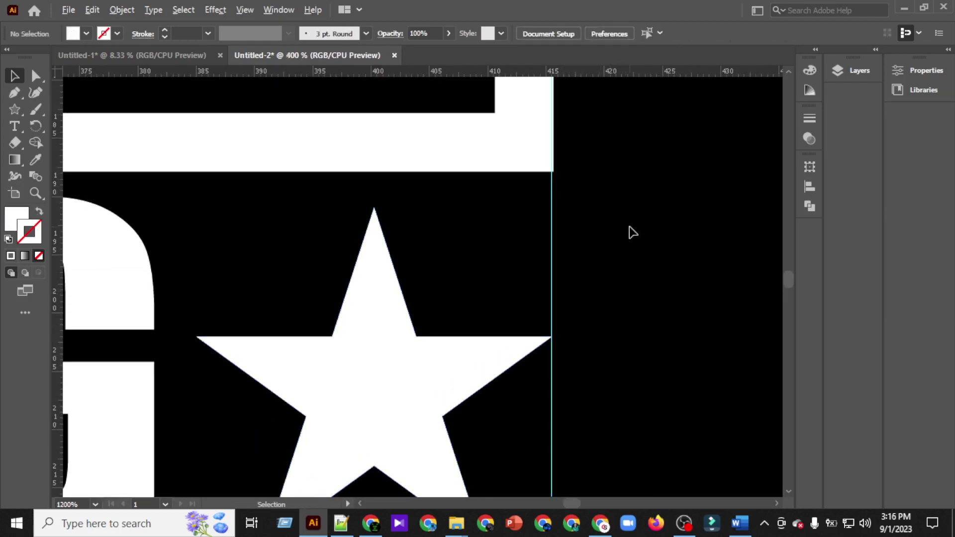
left_click(461, 242)
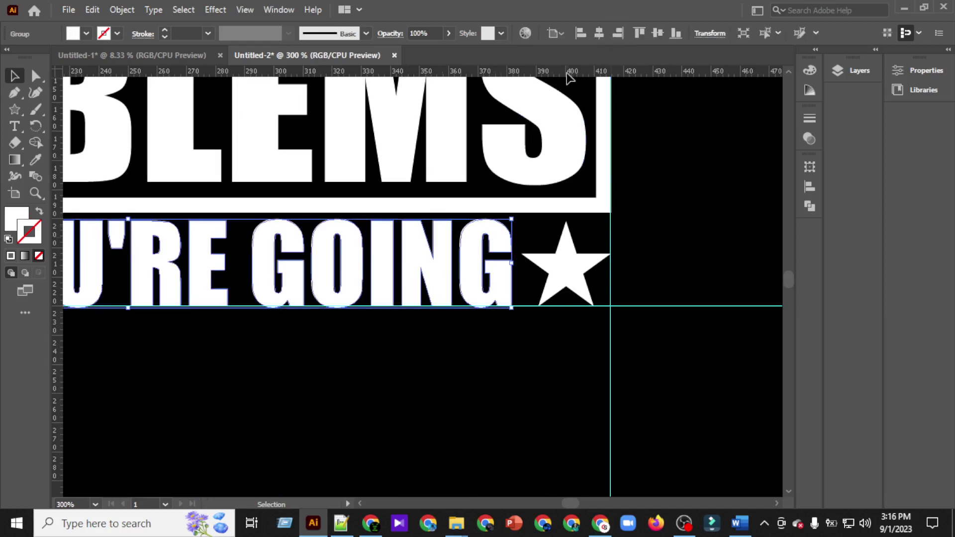
Step: Place a horizontal guide along the top of the AND YOU'RE GOING lettering and enlarge the left star up to that guide
left_click_drag(571, 74, 587, 219)
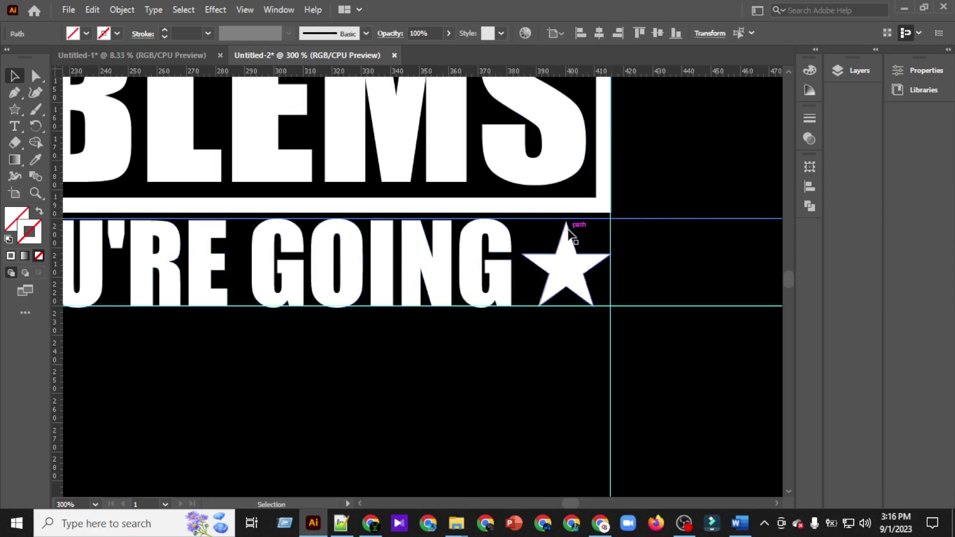
left_click(566, 228)
scroll(566, 228, "up", 4)
scroll(554, 238, "left", 2)
scroll(554, 239, "down", 3)
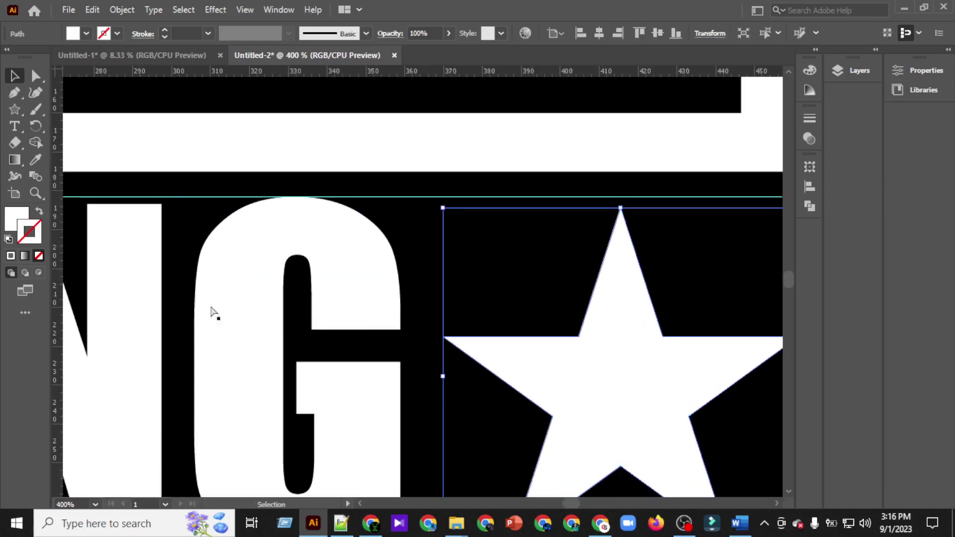
scroll(232, 286, "left", 10)
scroll(250, 284, "left", 3)
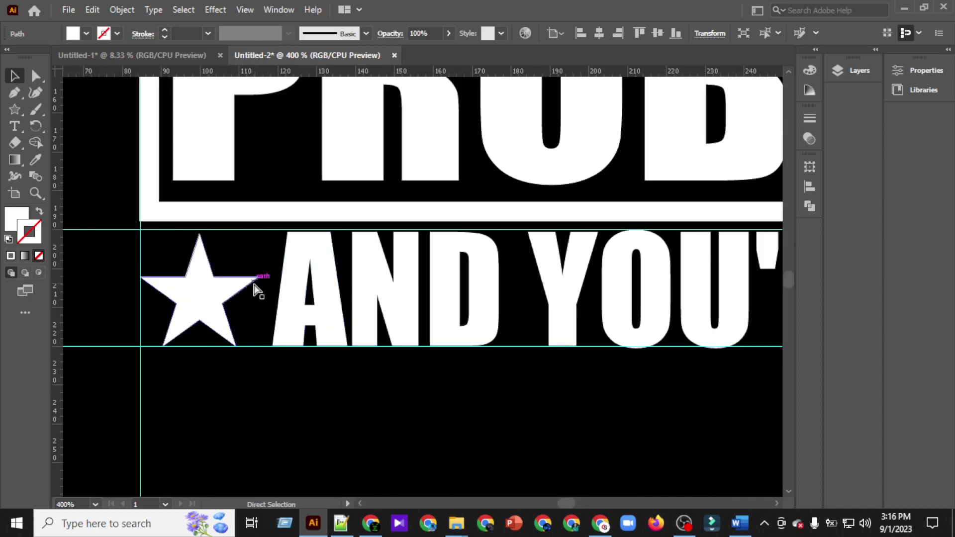
left_click(308, 255)
scroll(312, 249, "up", 4)
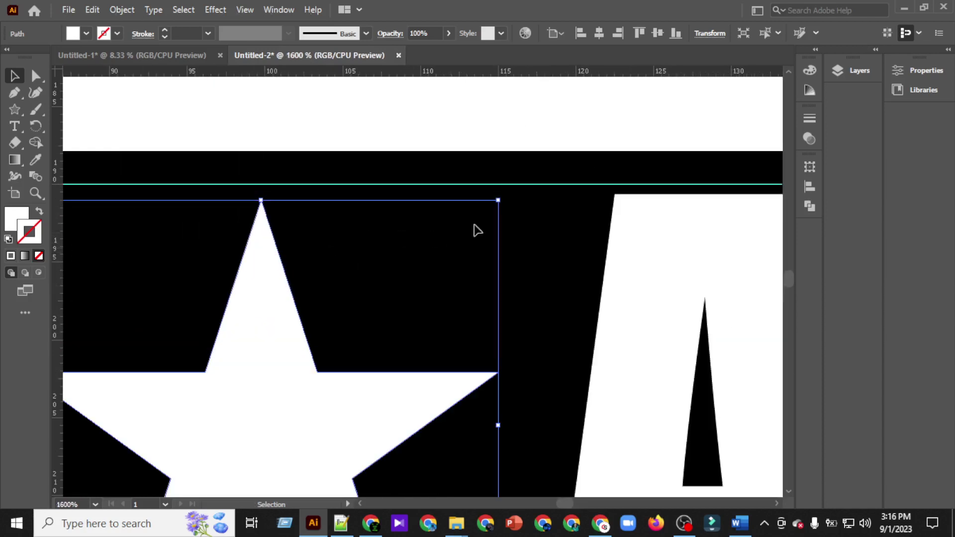
left_click_drag(500, 200, 517, 186)
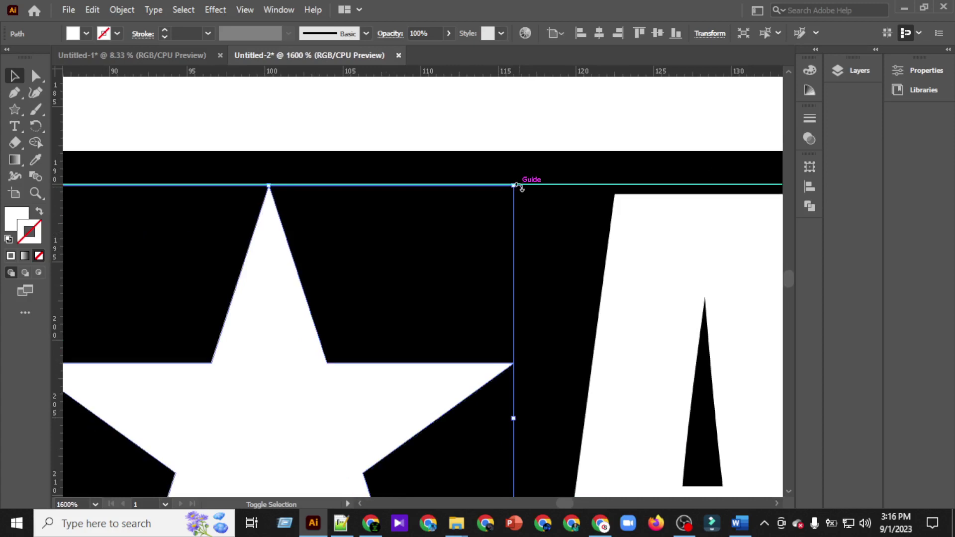
Step: Enlarge the star after GOING so its top point reaches the upper horizontal guide
scroll(596, 260, "down", 4)
scroll(583, 294, "right", 8)
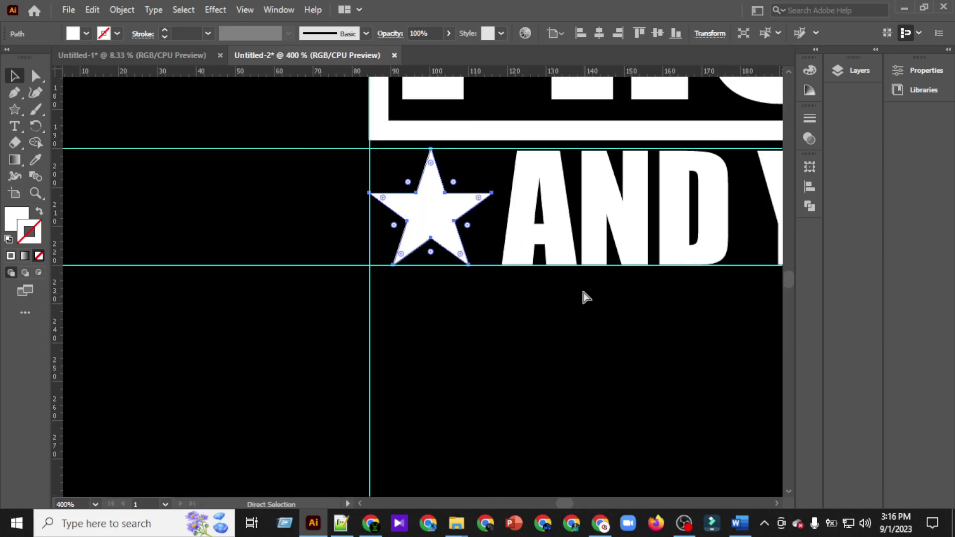
scroll(574, 313, "right", 10)
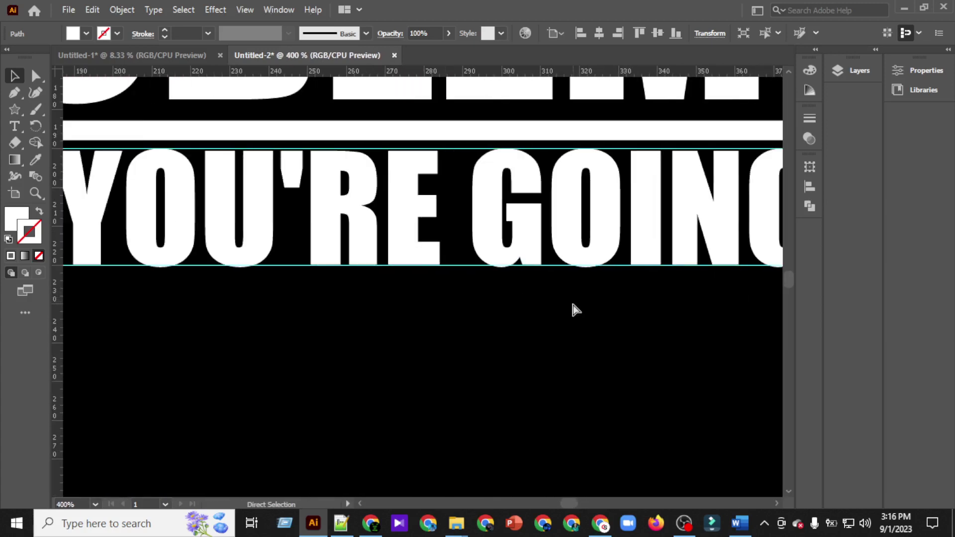
scroll(587, 236, "up", 4)
scroll(609, 279, "up", 4)
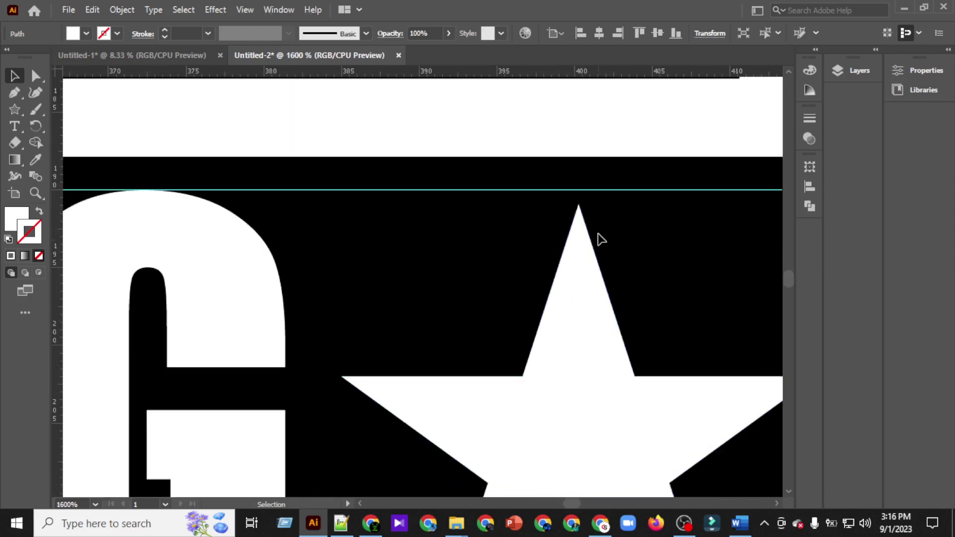
left_click_drag(336, 205, 326, 190)
scroll(498, 284, "down", 10)
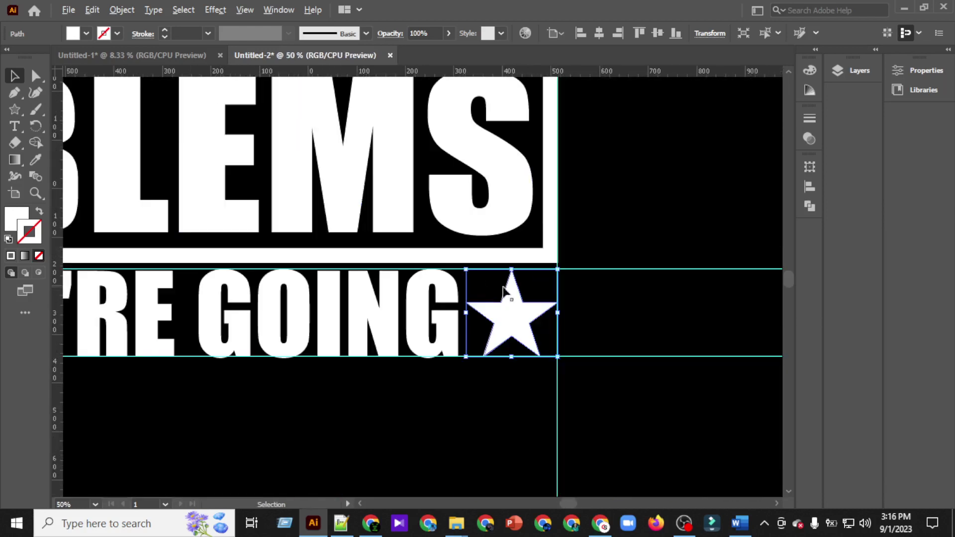
left_click(515, 378)
Step: Group the two spike ornaments flanking I GOT 99 and place a copy directly below the AND YOU'RE GOING line
scroll(461, 333, "left", 3)
scroll(466, 329, "up", 2)
scroll(466, 329, "right", 8)
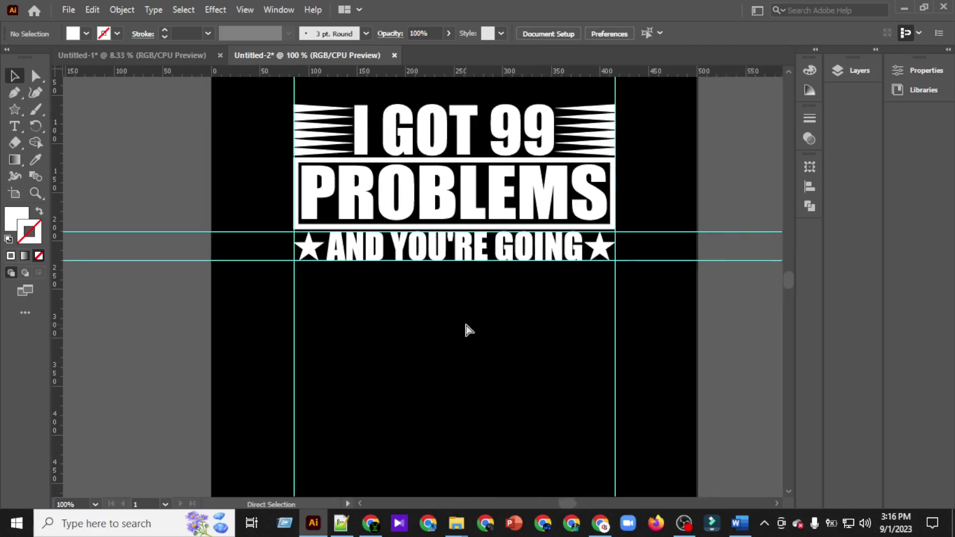
left_click(550, 143)
key("alt")
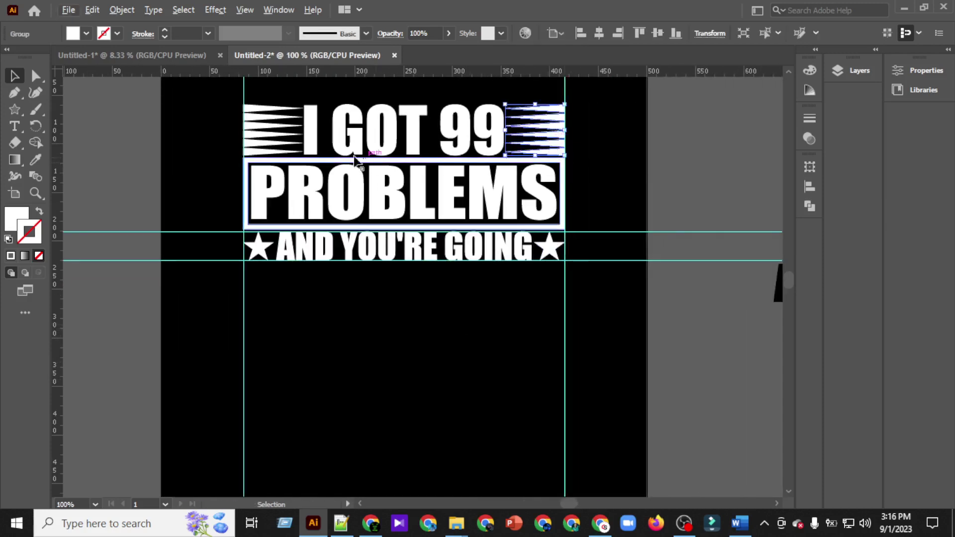
left_click(250, 135, "shift")
key("ctrl+g")
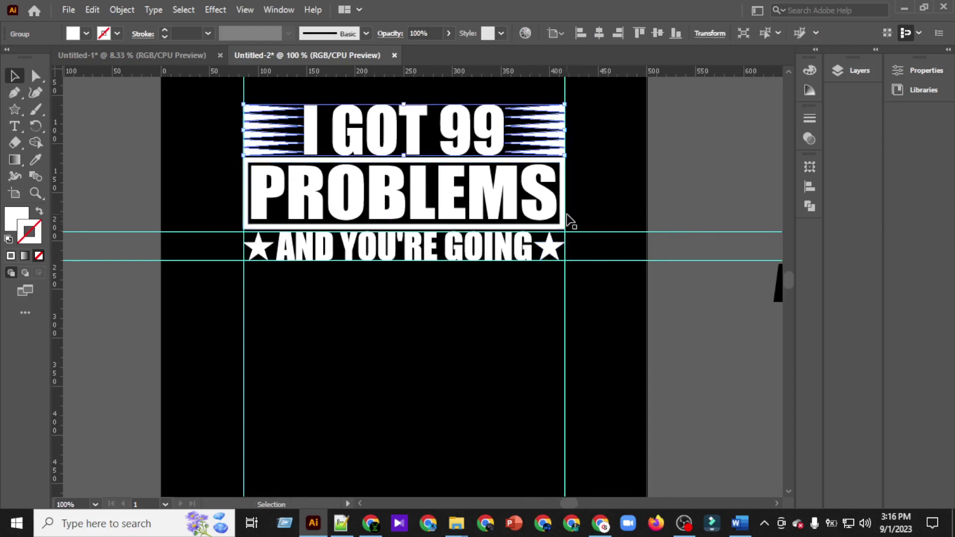
left_click_drag(539, 147, 533, 308)
scroll(534, 307, "left", 1)
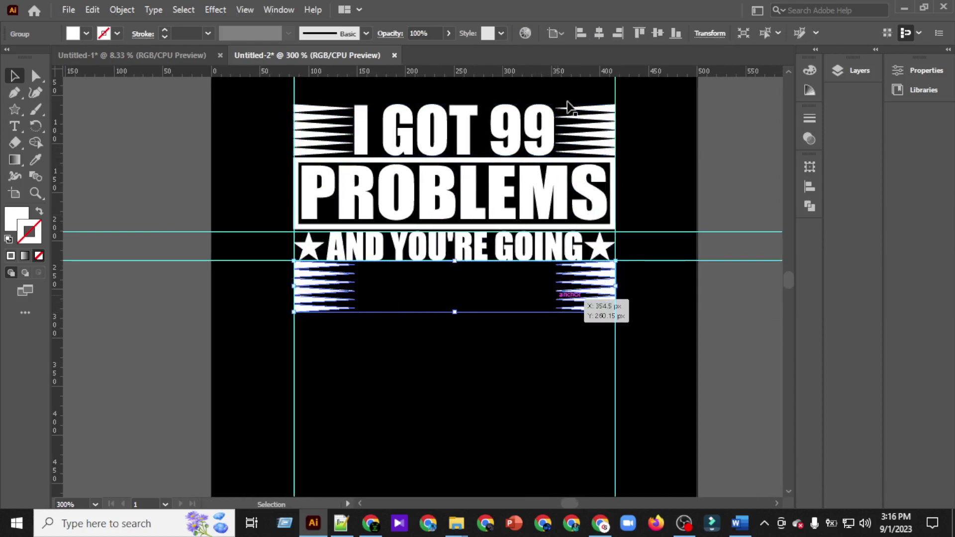
Step: Delete the horizontal guide running along the bottom of the AND YOU'RE GOING line
scroll(558, 300, "up", 3)
scroll(668, 245, "down", 2)
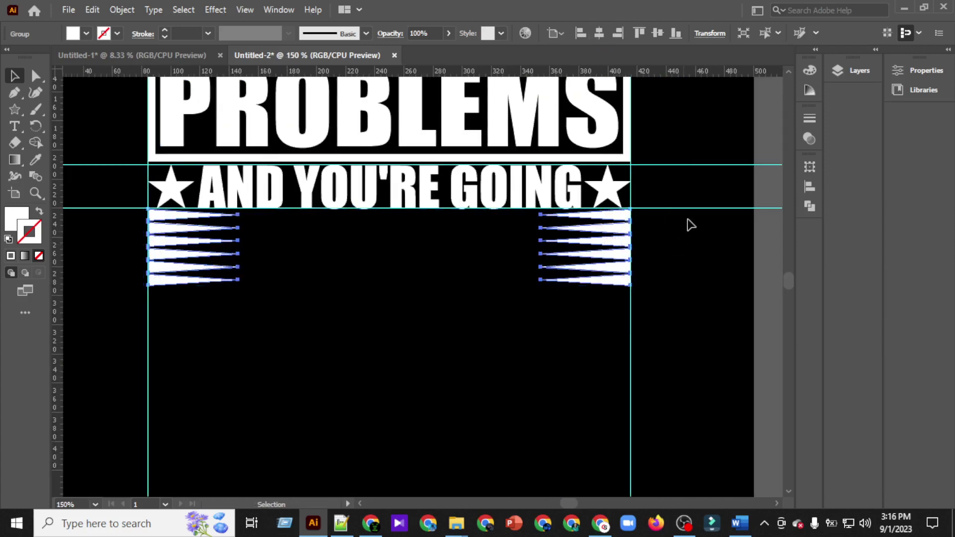
left_click_drag(683, 188, 695, 246)
key("Delete")
Step: Move the TO SHOW text between the lower spike ornaments and give it the white fill sampled from PROBLEMS
scroll(526, 286, "left", 3)
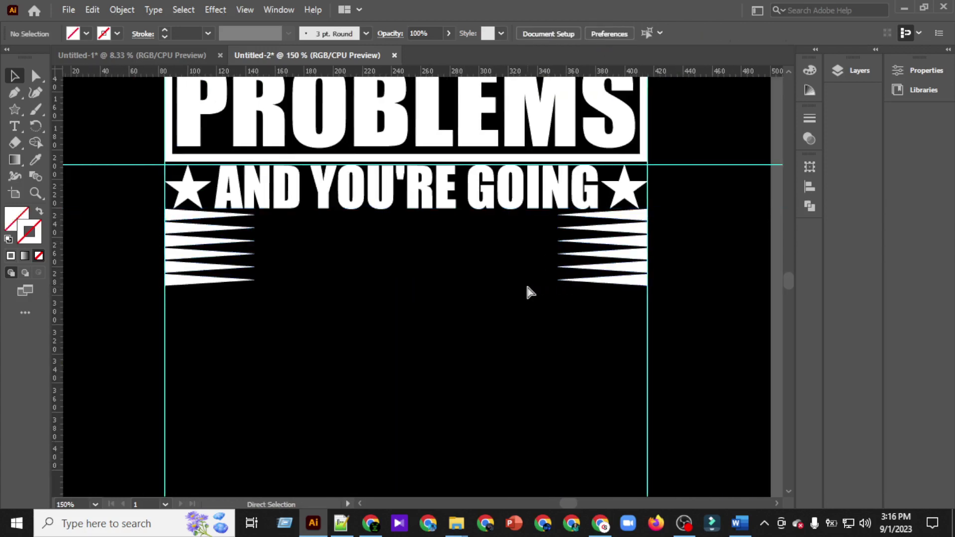
scroll(393, 283, "up", 1)
scroll(392, 278, "down", 3)
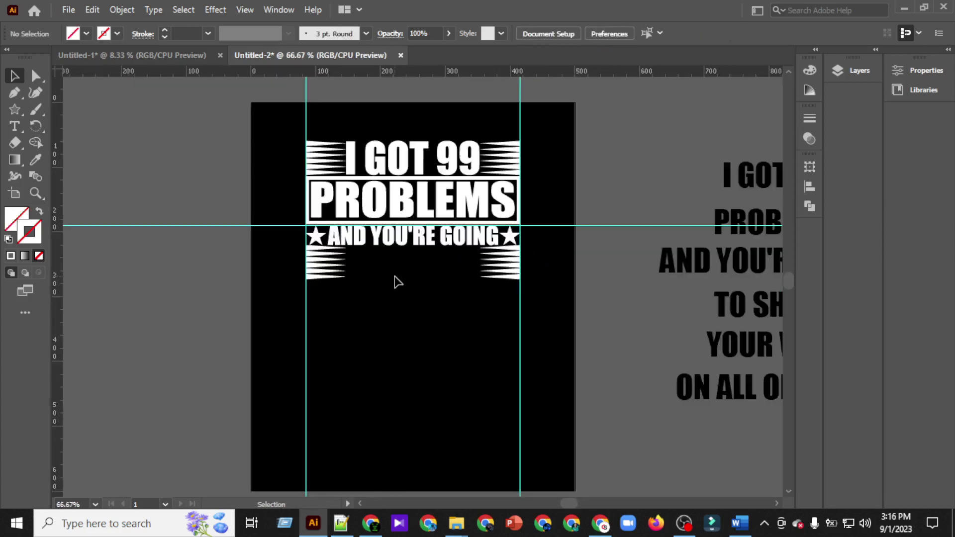
scroll(519, 328, "right", 4)
left_click_drag(739, 304, 366, 291)
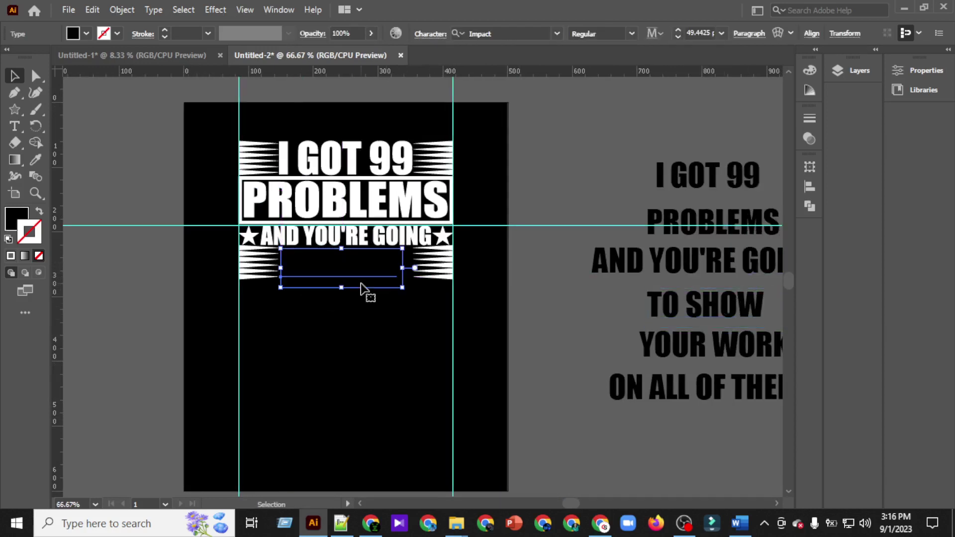
scroll(338, 294, "up", 2)
left_click(35, 160)
left_click(165, 140)
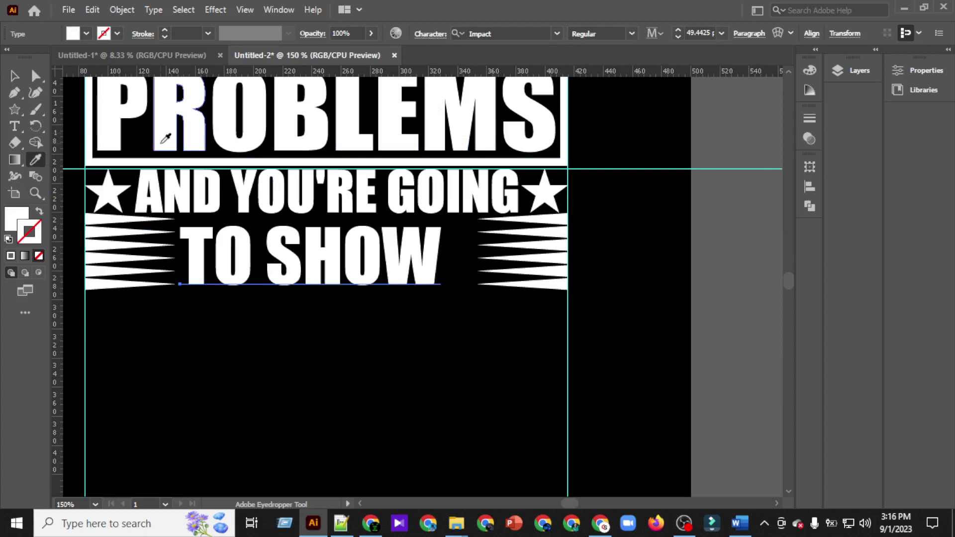
Step: Convert the TO SHOW text to outlines and centre it horizontally on the artboard
left_click(11, 76)
right_click(285, 268)
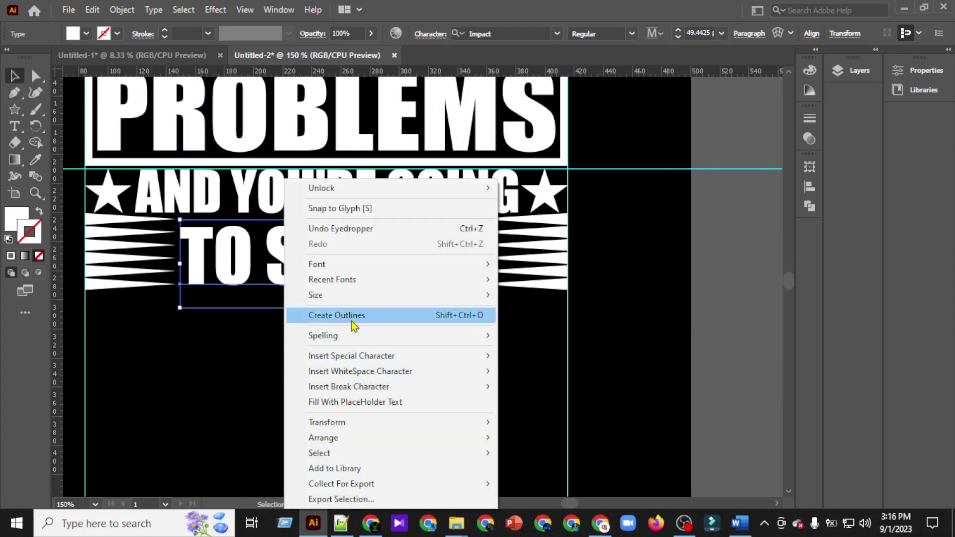
left_click(335, 318)
scroll(518, 173, "left", 5)
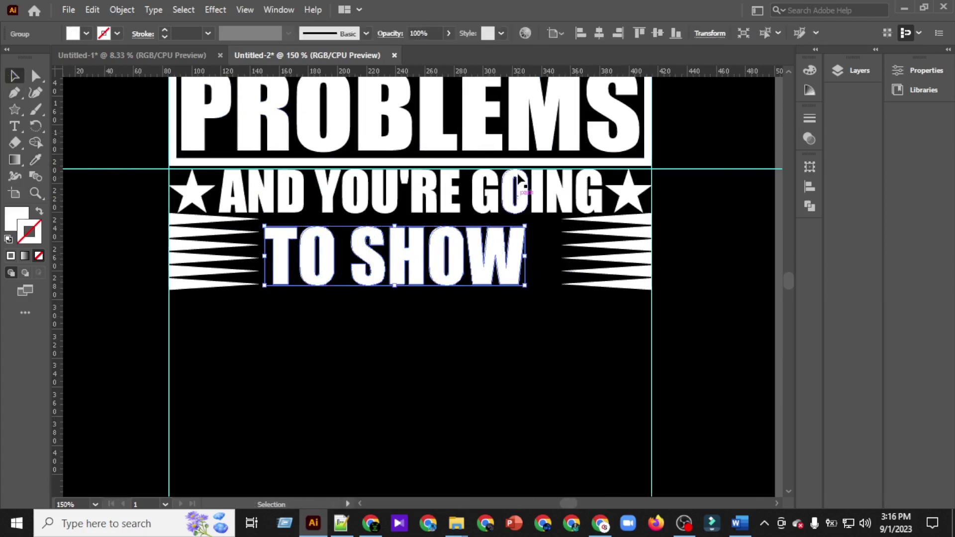
left_click(598, 33)
Step: Enlarge the TO SHOW lettering proportionally to nearly fill the space between the spike ornaments, and centre it horizontally again
scroll(571, 217, "left", 1)
scroll(561, 265, "up", 1)
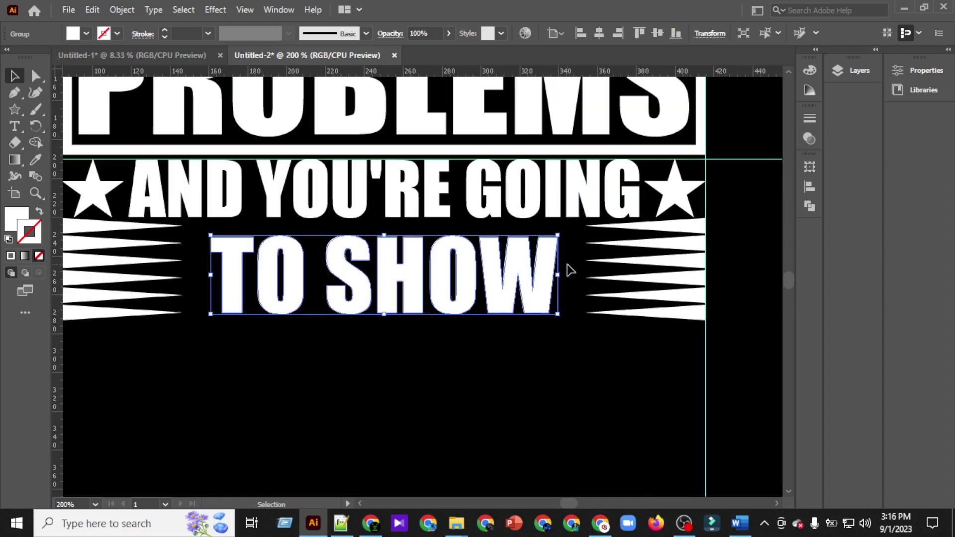
left_click_drag(560, 277, 582, 280)
left_click(599, 33)
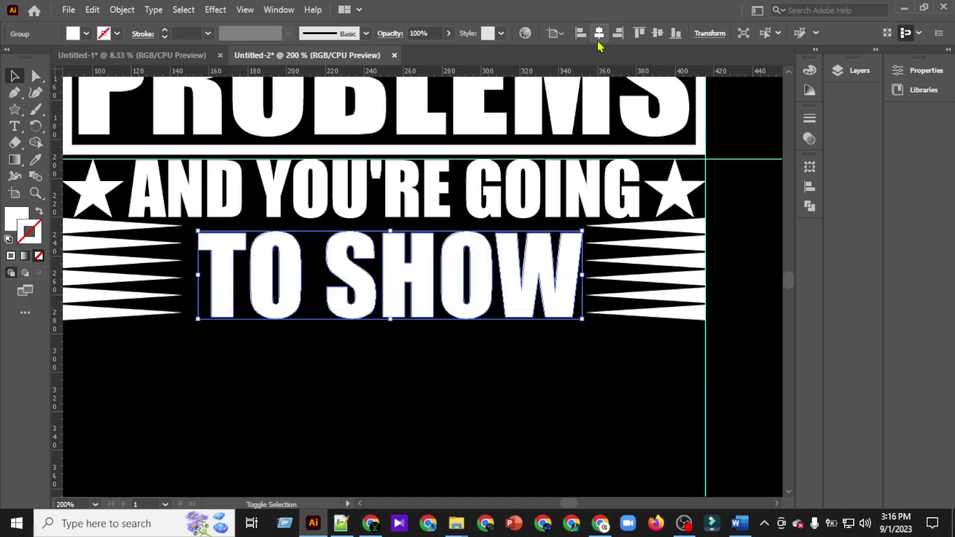
left_click(599, 33)
Step: Nudge the TO SHOW lettering upward between the lower spike ornaments
scroll(419, 334, "up", 2)
scroll(307, 299, "left", 9)
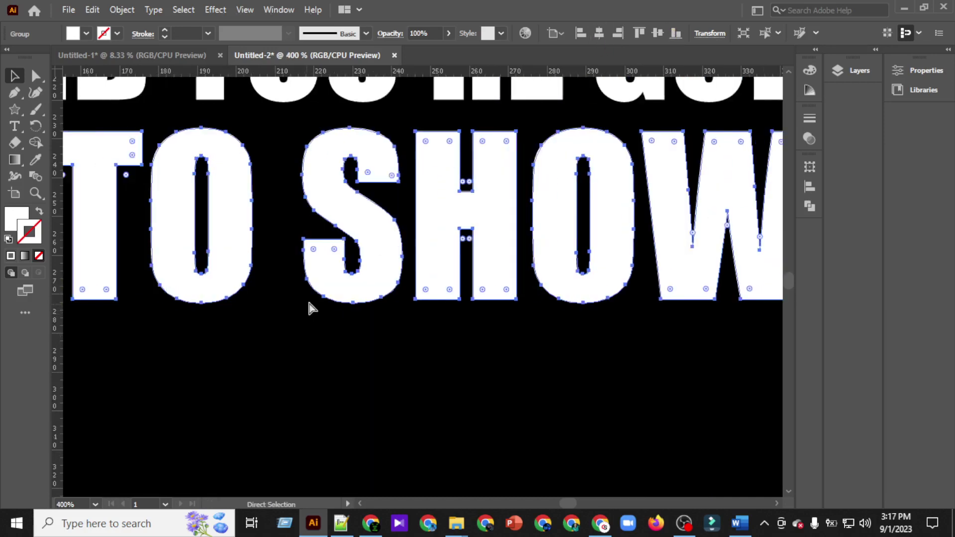
left_click(219, 222)
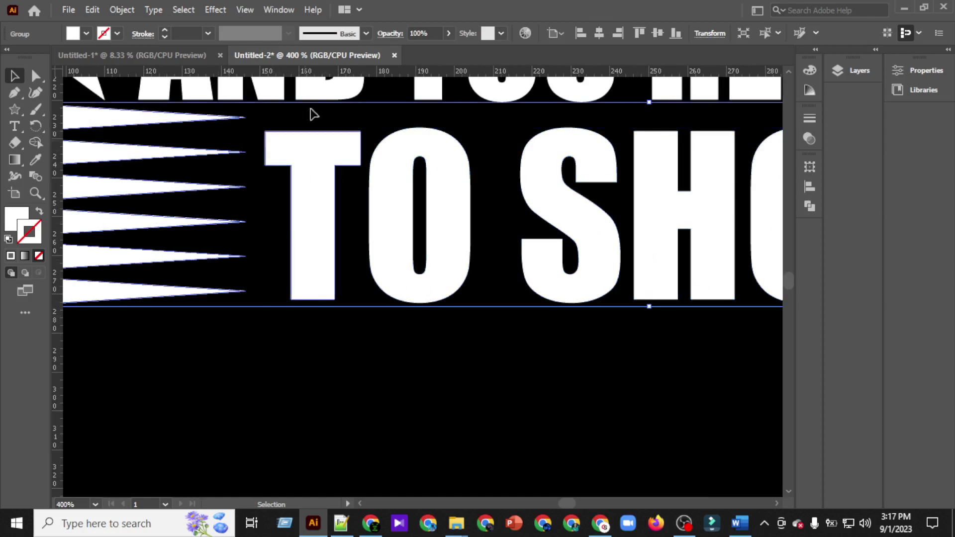
left_click(348, 390)
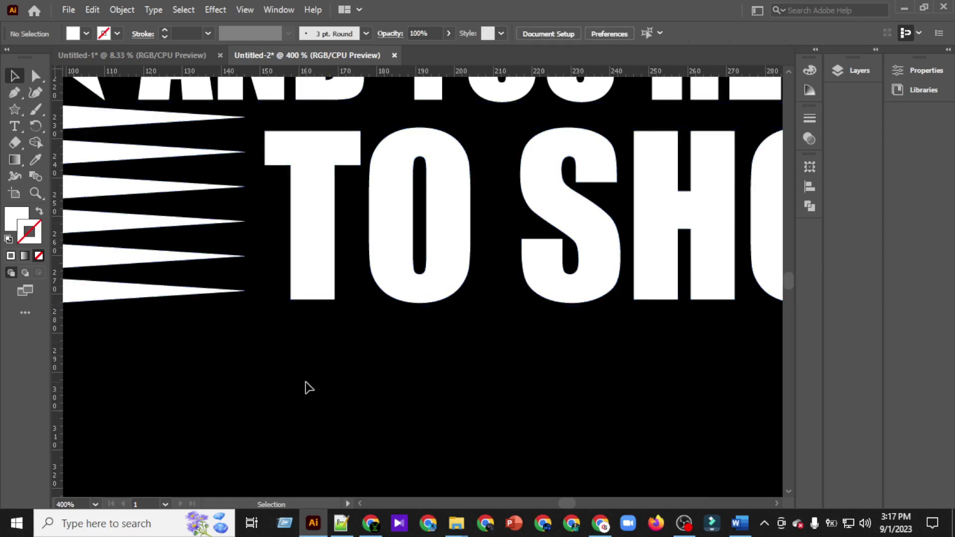
left_click(222, 292)
left_click(350, 372)
left_click(406, 240)
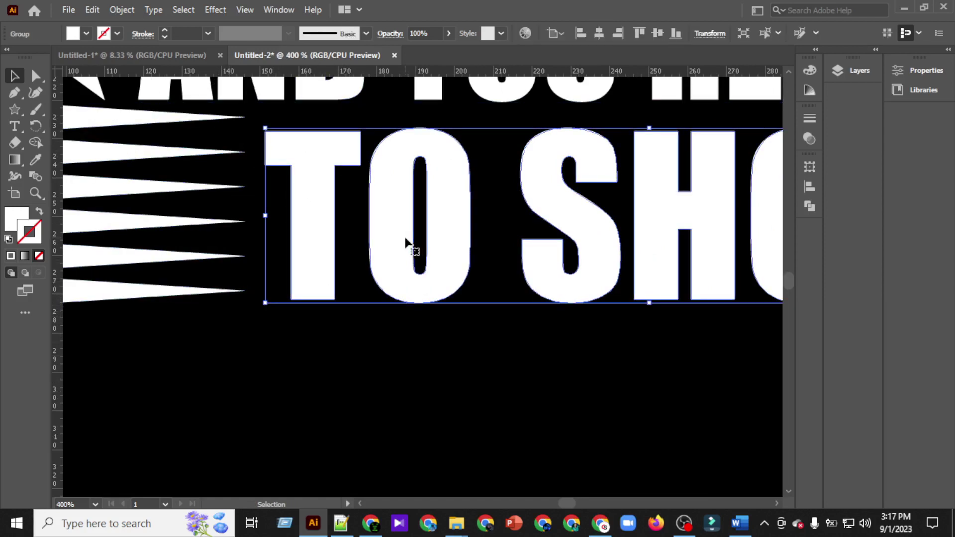
key("Up")
key("Up")
key("Up")
key("Up")
key("Up")
left_click(331, 342)
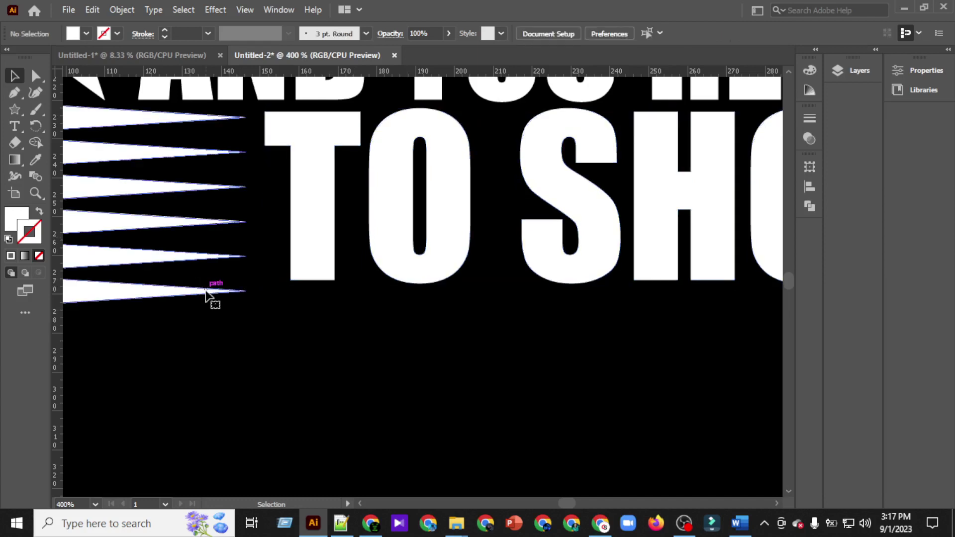
Step: Place a horizontal guide along the bottom edge of the lower spike ornaments
left_click(214, 290)
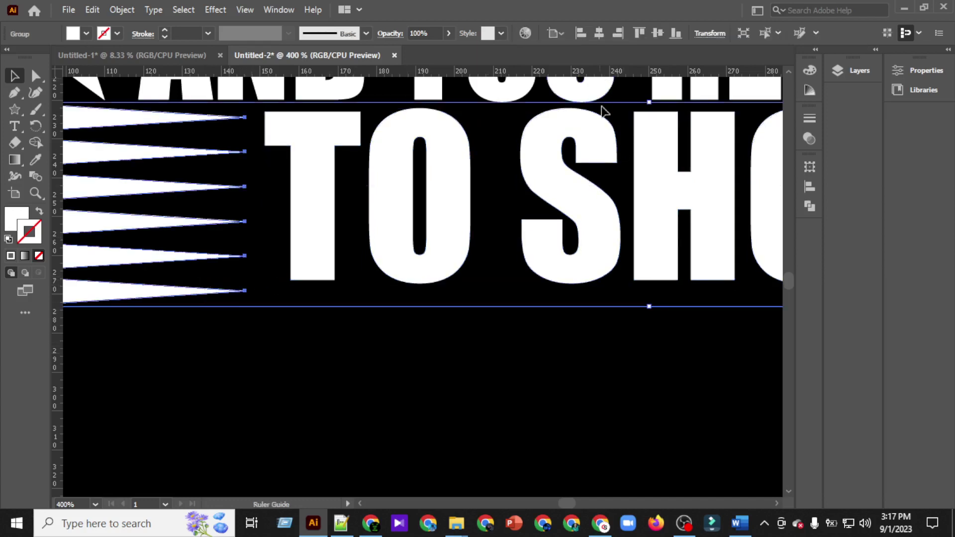
left_click_drag(630, 306, 630, 306)
scroll(524, 298, "right", 2)
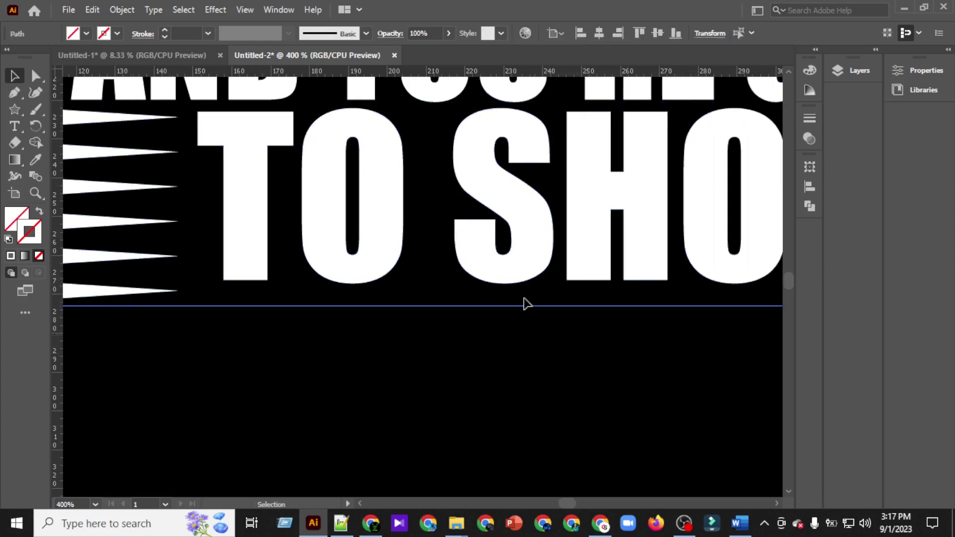
Step: Nudge the TO SHOW lettering down until its base sits on the guide below the spike ornaments
left_click(439, 217)
left_click(510, 205)
scroll(509, 204, "right", 2)
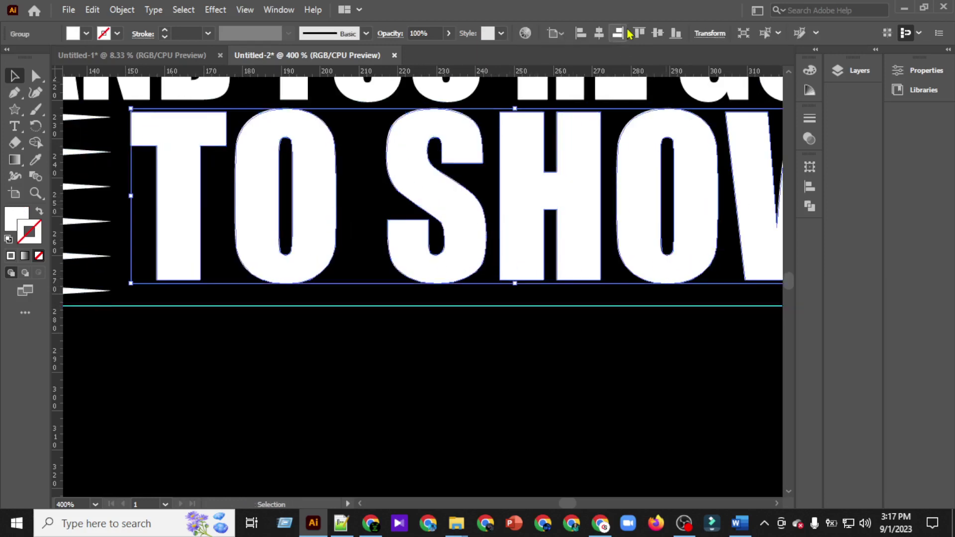
key("Down")
key("Down")
key("Down")
key("Down")
key("Down")
key("Down")
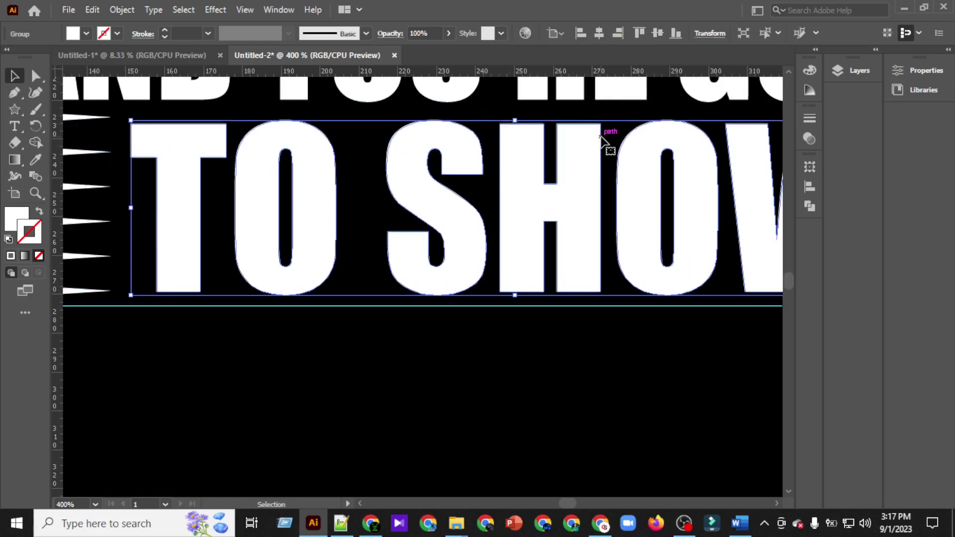
scroll(278, 186, "up", 1)
scroll(114, 155, "left", 3)
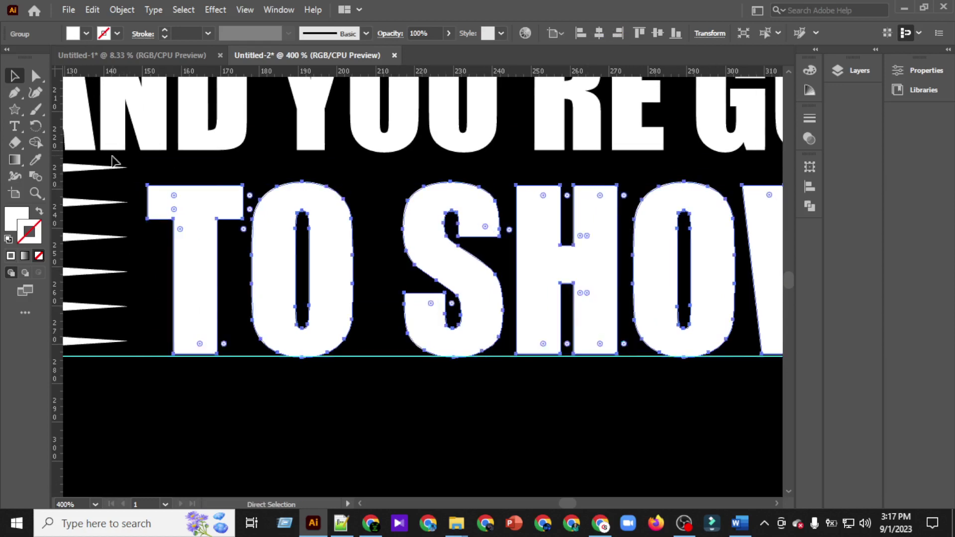
Step: Try to place a horizontal guide along the top edge of the lower spike ornaments
left_click(121, 168)
left_click_drag(365, 73, 605, 225)
scroll(496, 160, "up", 3)
scroll(489, 192, "right", 3)
scroll(563, 177, "up", 3)
scroll(618, 236, "down", 5)
scroll(622, 336, "down", 1)
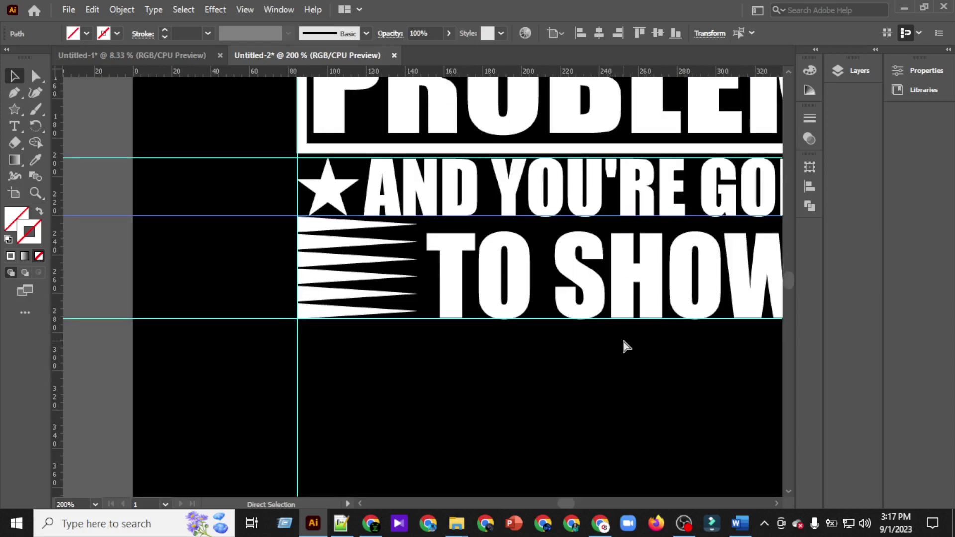
key("ctrl+z")
Step: Place a horizontal guide along the top edge of the lower spike ornaments
left_click(620, 362)
scroll(597, 328, "right", 2)
left_click(529, 255)
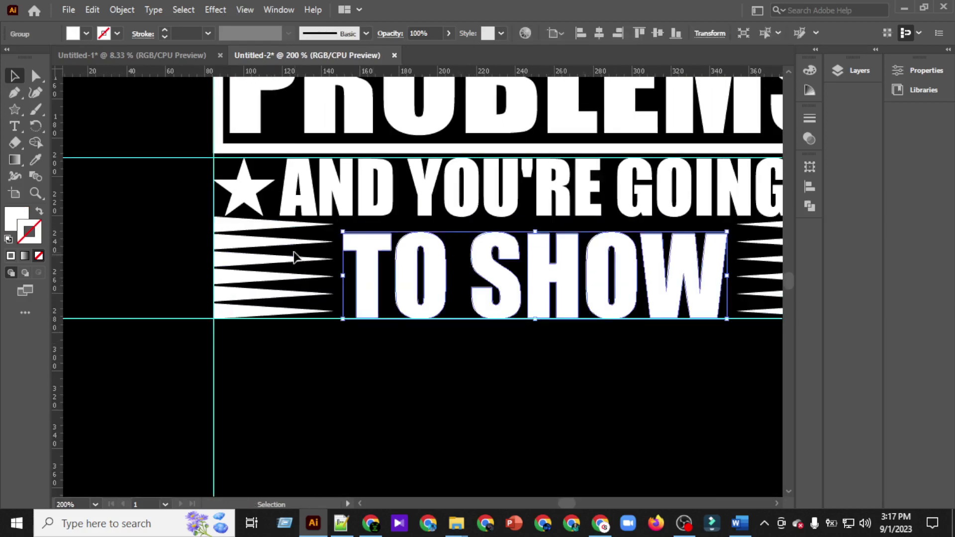
left_click(312, 229)
left_click(315, 225)
scroll(341, 244, "up", 1)
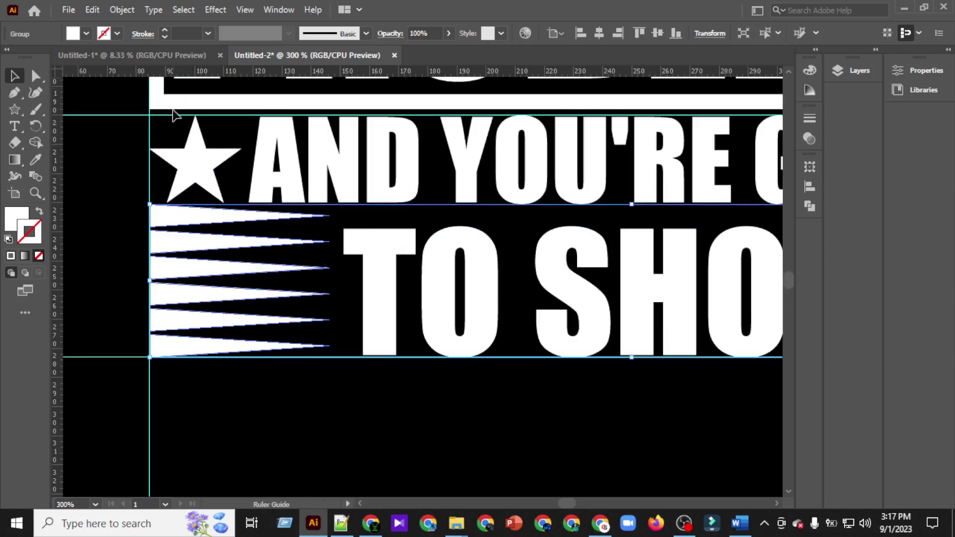
left_click_drag(173, 110, 177, 202)
Step: Enlarge the TO SHOW lettering vertically and nudge it up to sit between the two guides bounding the spike ornaments
left_click(367, 260)
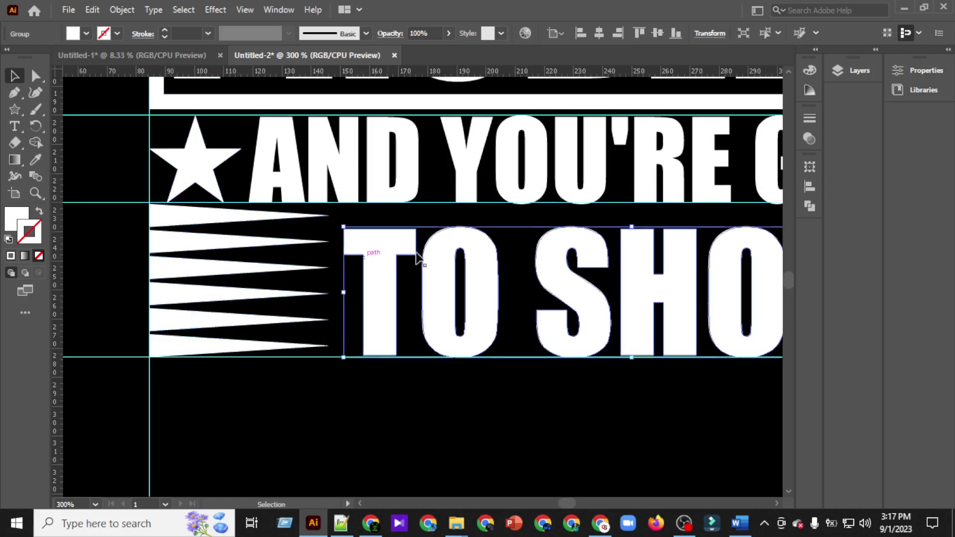
scroll(430, 253, "right", 6)
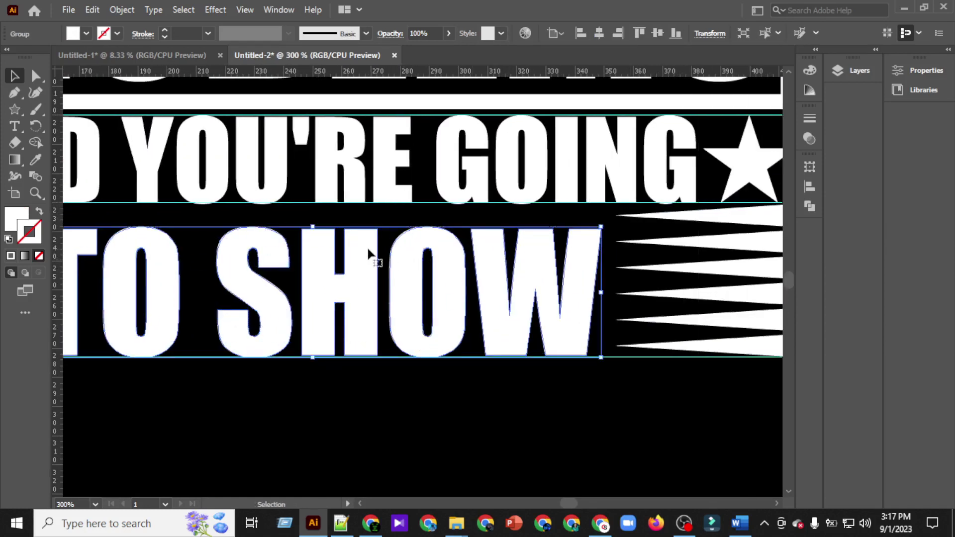
left_click_drag(312, 226, 313, 220)
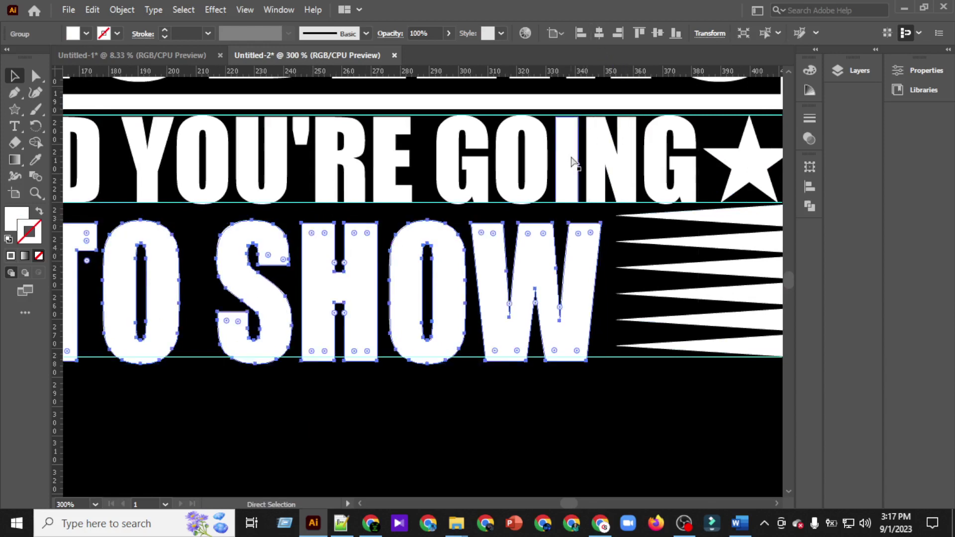
scroll(573, 158, "left", 2)
key("Up")
key("Up")
key("Up")
key("Up")
key("Down")
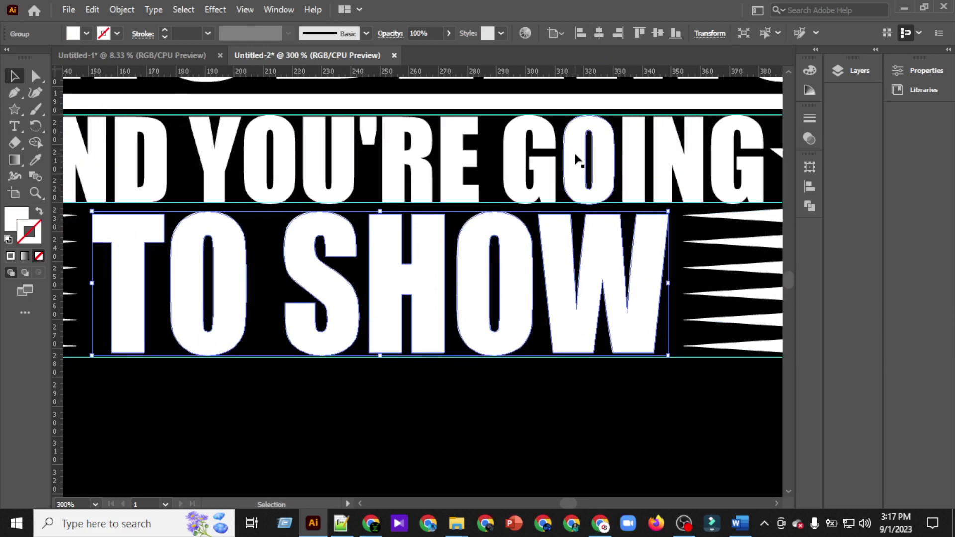
key("Up")
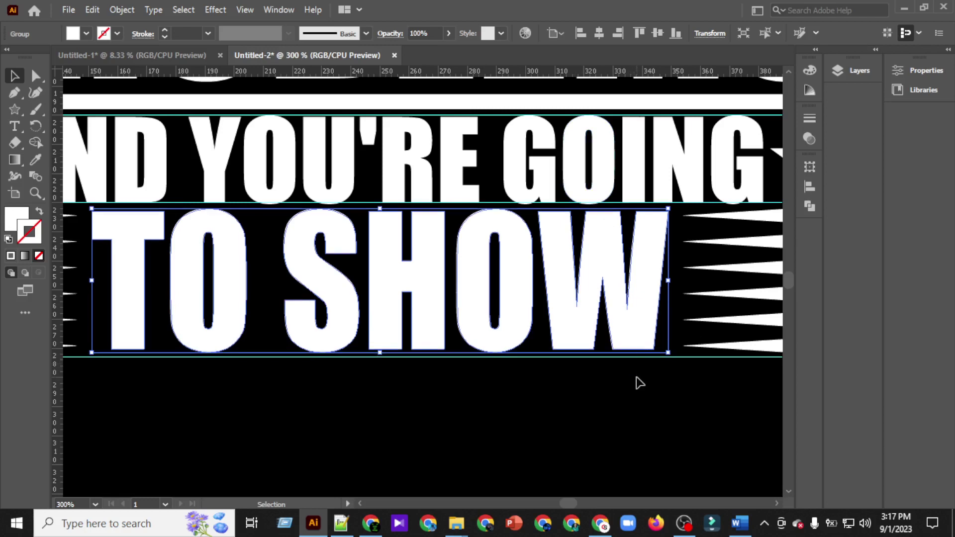
left_click(636, 388)
Step: Duplicate the rectangular frame around PROBLEMS directly below the TO SHOW row, aligned with the vertical guides
scroll(646, 379, "right", 2)
scroll(646, 380, "down", 4)
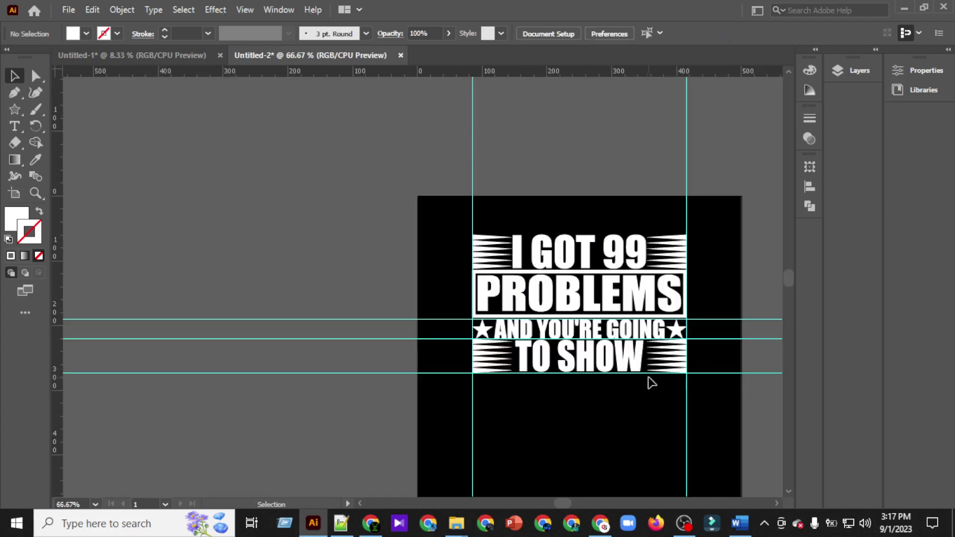
scroll(648, 379, "right", 5)
scroll(645, 343, "down", 3)
scroll(645, 337, "right", 2)
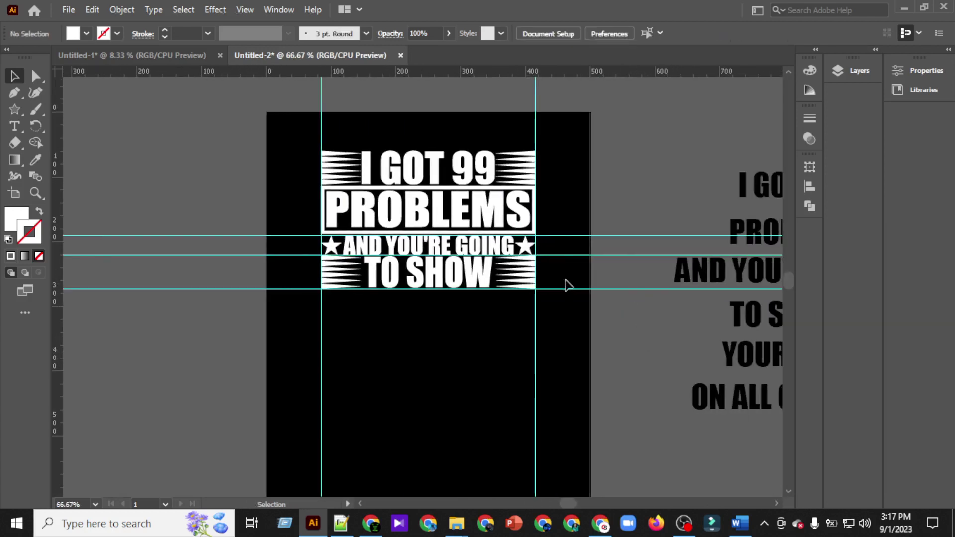
left_click(517, 232)
left_click_drag(517, 232, 509, 333)
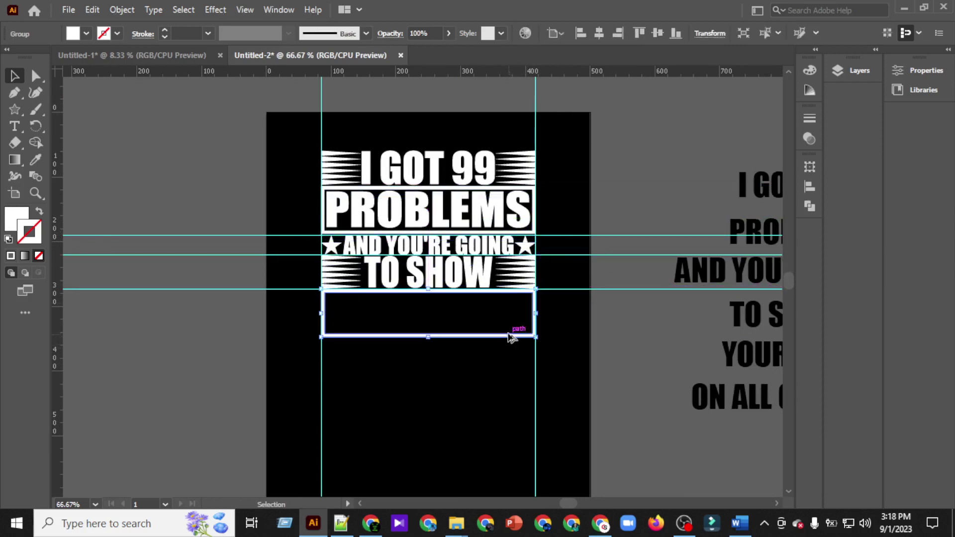
Step: Delete the horizontal guides and keep the two vertical ones
key("ctrl+=")
key("ctrl+=")
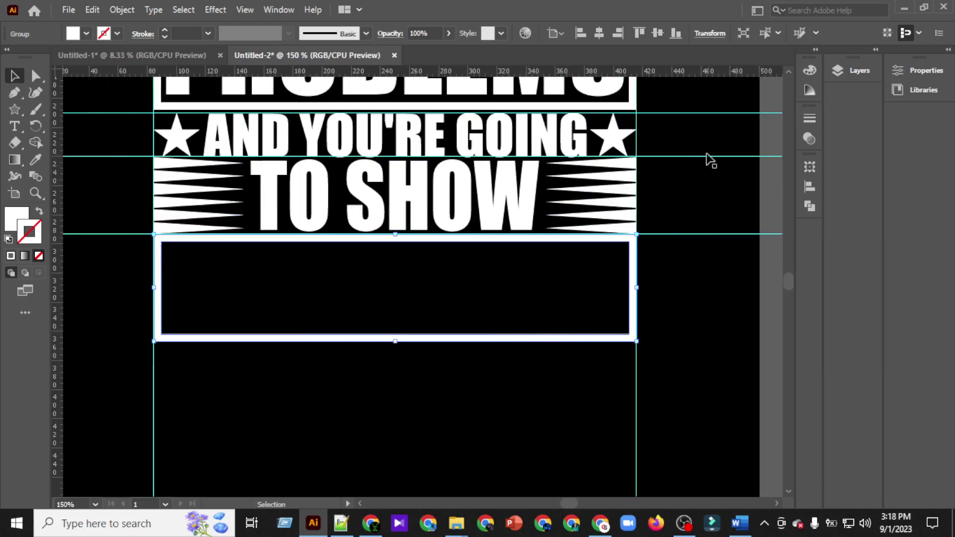
left_click_drag(704, 145, 714, 266)
scroll(708, 166, "up", 2)
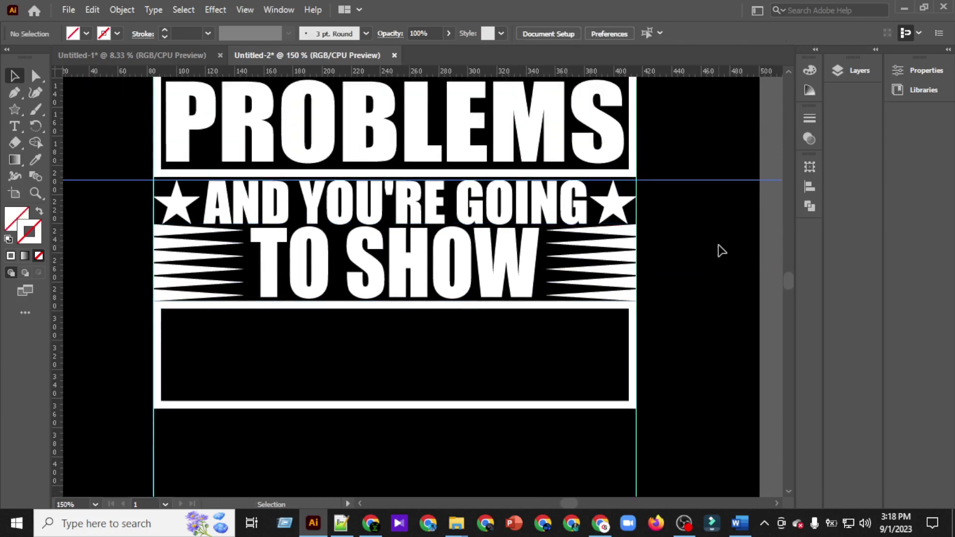
scroll(722, 251, "up", 1)
key("ctrl+minus")
scroll(715, 238, "right", 4)
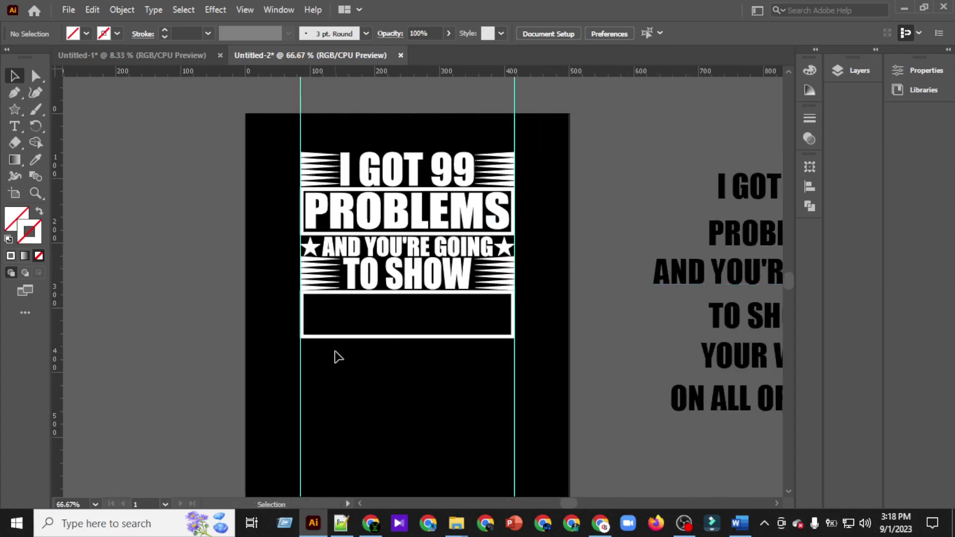
Step: Centre the TO SHOW lettering horizontally and vertically on the artboard
scroll(343, 343, "up", 2)
left_click(476, 209)
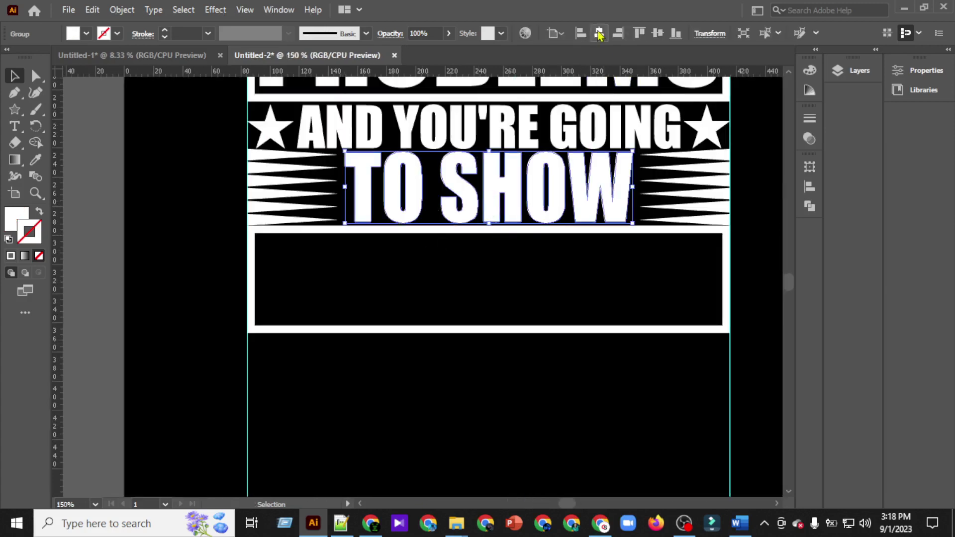
left_click(657, 33)
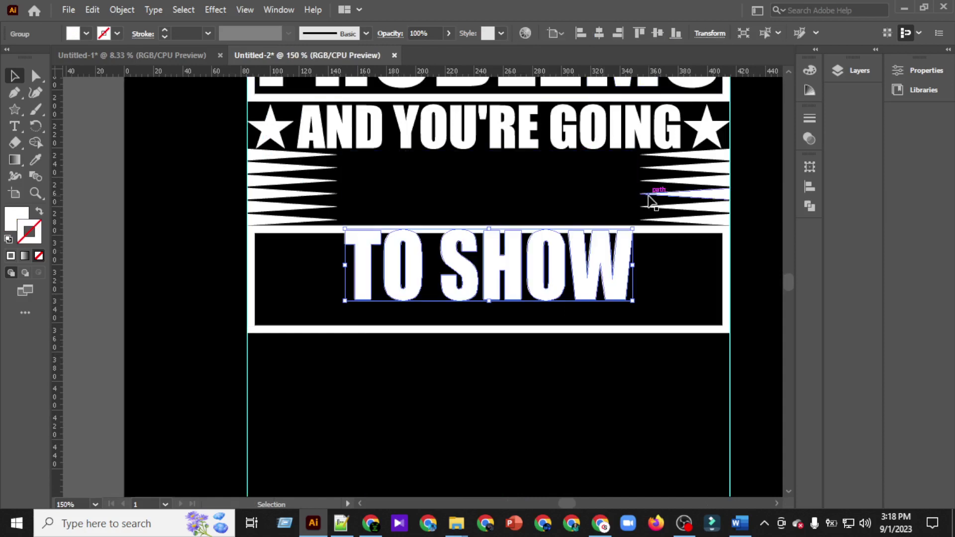
Step: Nudge the TO SHOW lettering back up between the lower spike ornaments, just beneath AND YOU'RE GOING
key("shift+Up")
key("shift+Up")
key("shift+Up")
key("shift+Up")
key("shift+Up")
key("shift+Up")
key("shift+Up")
key("shift+Up")
key("shift+Up")
key("shift+Up")
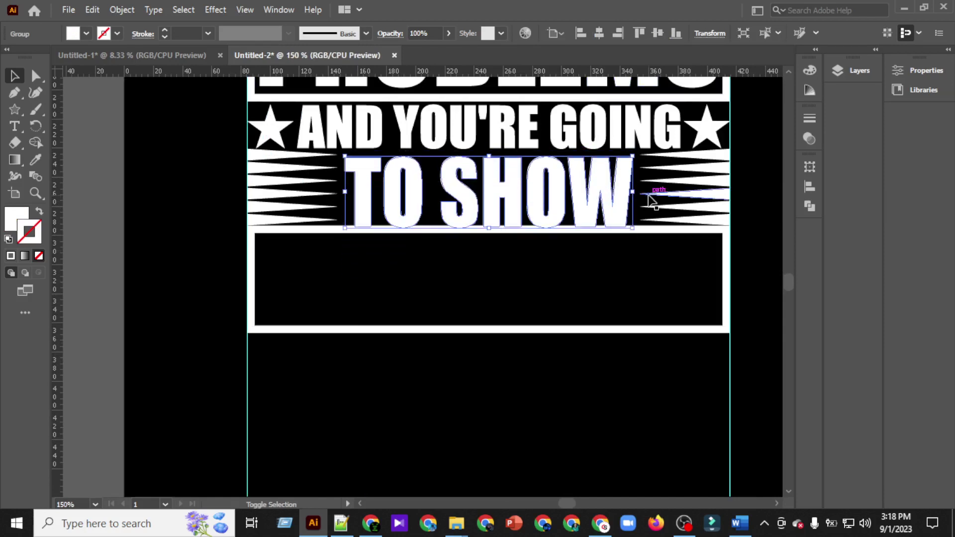
key("Up")
key("Up")
key("Up")
key("Up")
key("Up")
key("Up")
key("Up")
key("Up")
key("Up")
key("Up")
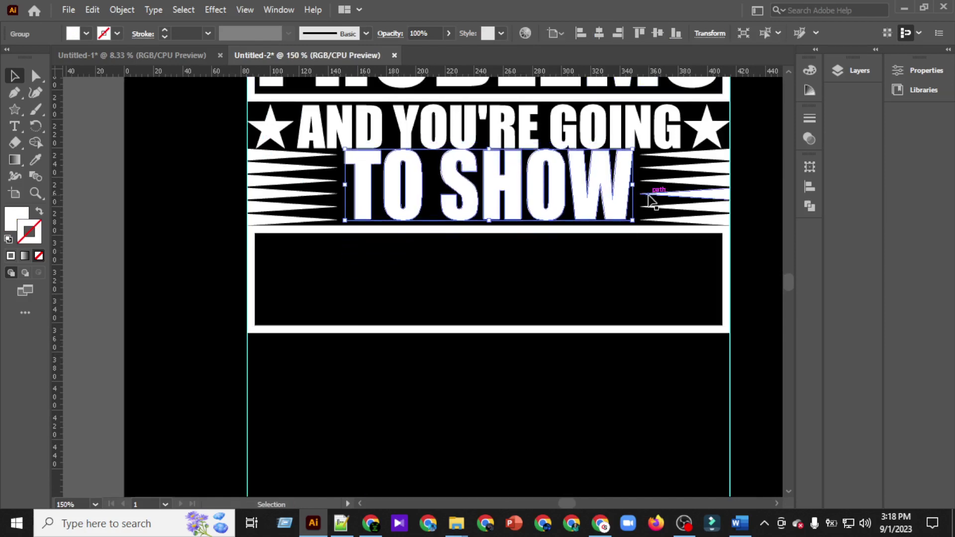
key("Down")
key("Down")
key("Down")
left_click_drag(637, 306, 604, 288)
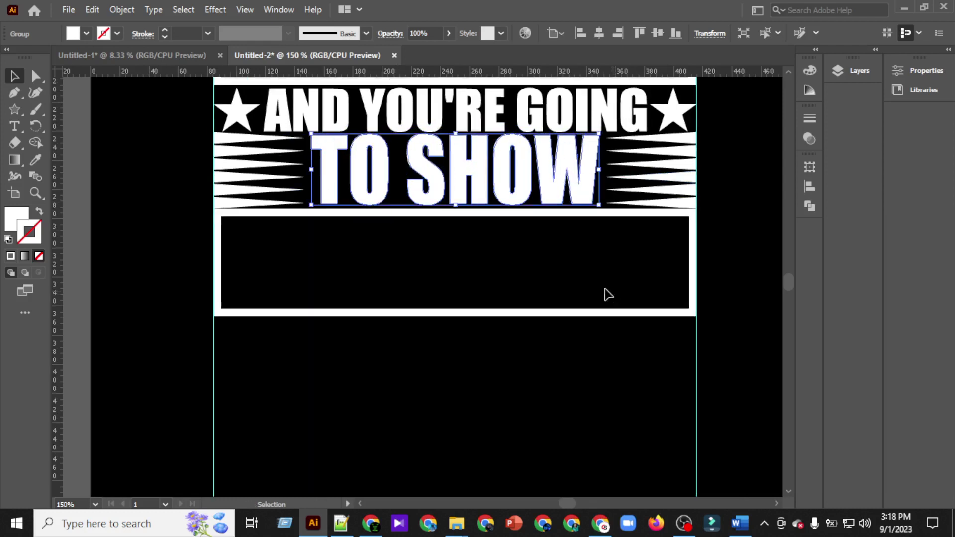
left_click(570, 270)
Step: Place a copy of the YOUR WORK text from beside the artboard inside the empty lower frame
scroll(570, 270, "up", 2)
scroll(571, 270, "down", 2)
scroll(571, 271, "right", 8)
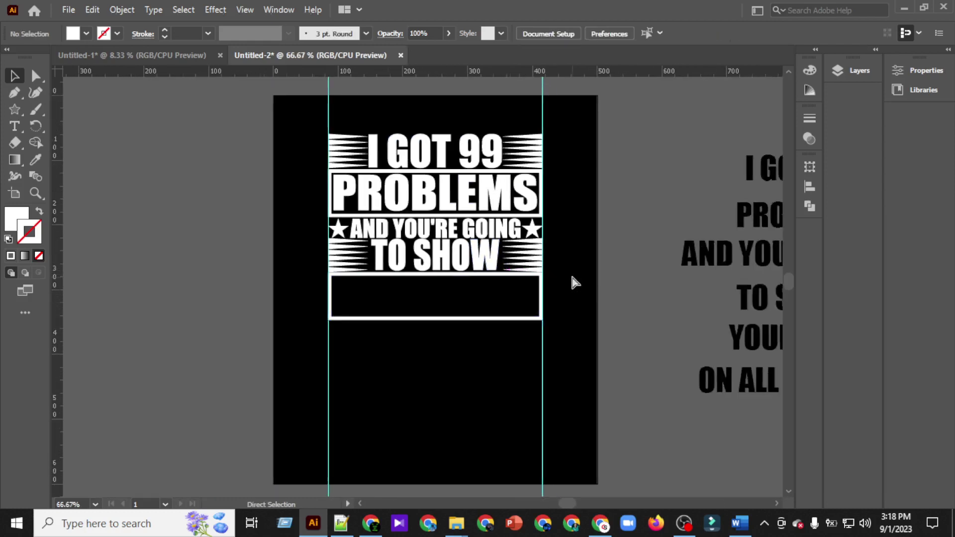
scroll(613, 350, "right", 5)
scroll(622, 334, "left", 1)
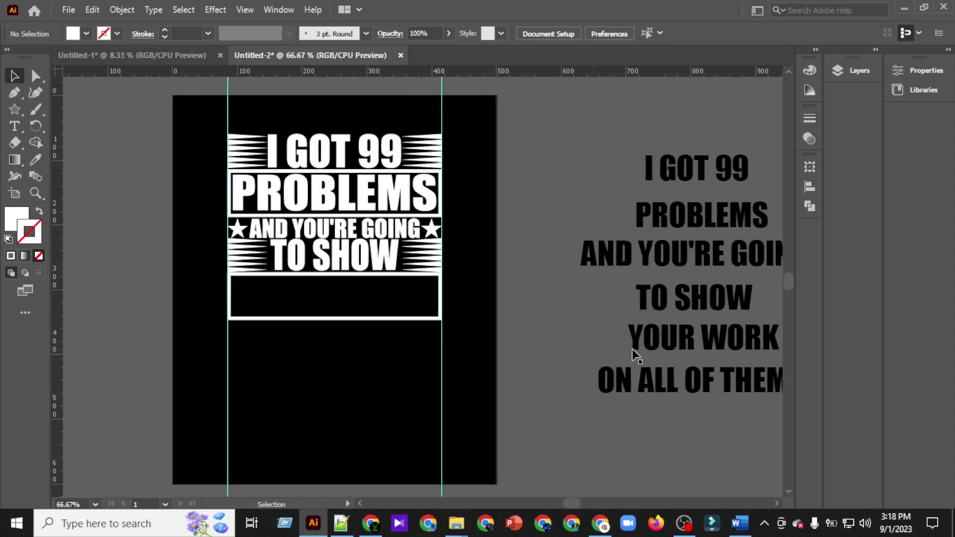
scroll(672, 293, "down", 2)
left_click(659, 277)
left_click_drag(666, 278, 300, 237)
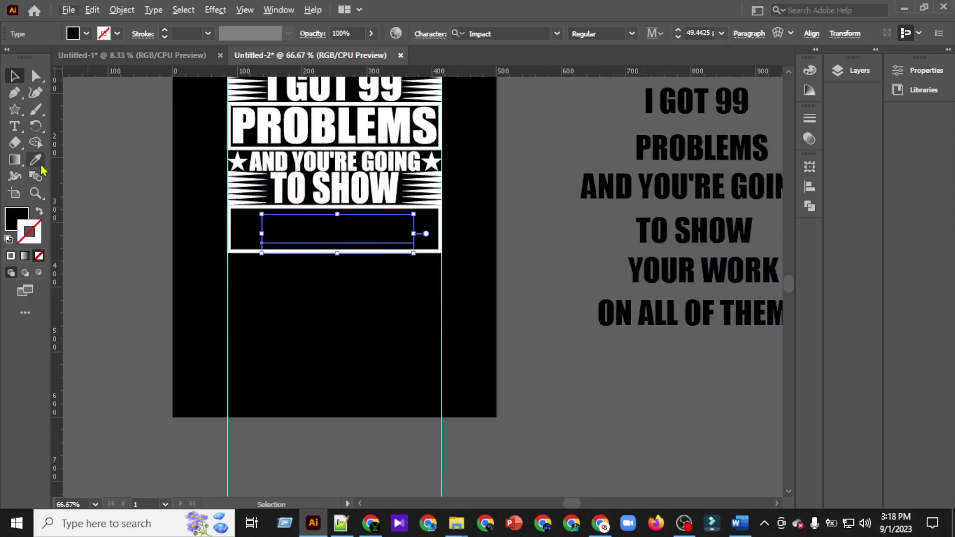
Step: Recolour the copied YOUR WORK text white by sampling the artboard lettering with the Eyedropper
left_click(36, 160)
left_click(277, 130)
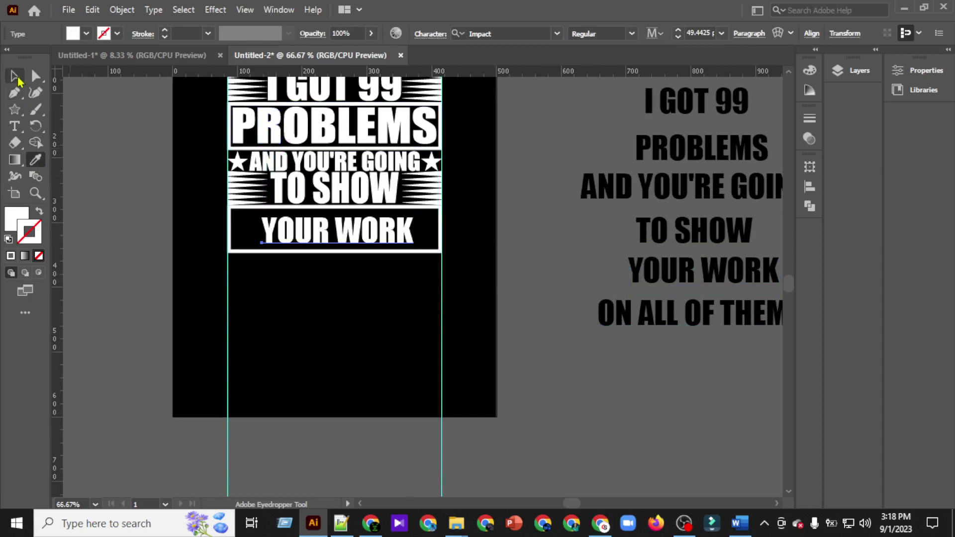
left_click(18, 78)
left_click(389, 304)
Step: Duplicate the YOUR WORK frame just below itself and place a copy of the ON ALL OF THEM text inside it
scroll(388, 304, "left", 1)
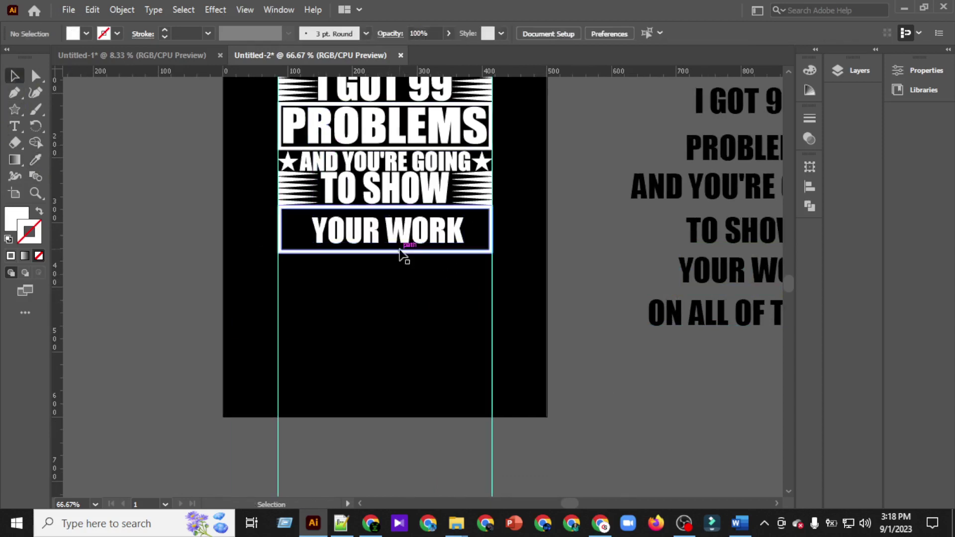
left_click_drag(399, 250, 397, 311)
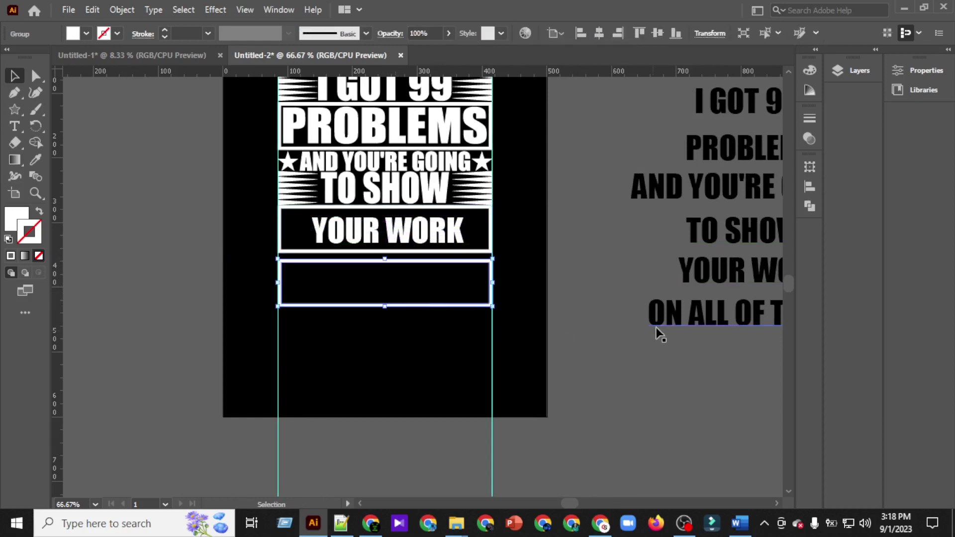
left_click(688, 318)
left_click_drag(688, 318, 328, 287)
Step: Convert the ON ALL OF THEM text to outlines and recolour it white by sampling YOUR WORK with the Eyedropper
scroll(363, 297, "up", 2)
right_click(315, 292)
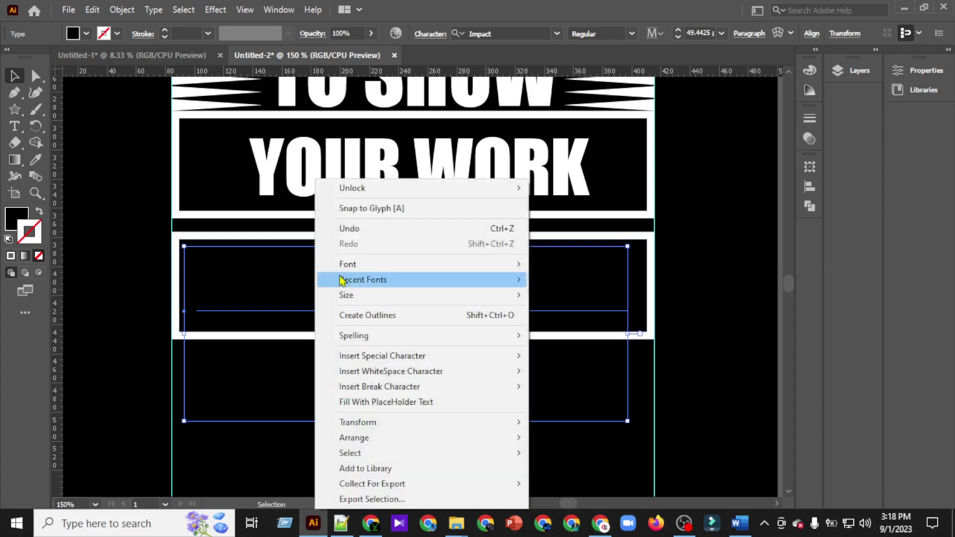
left_click(370, 314)
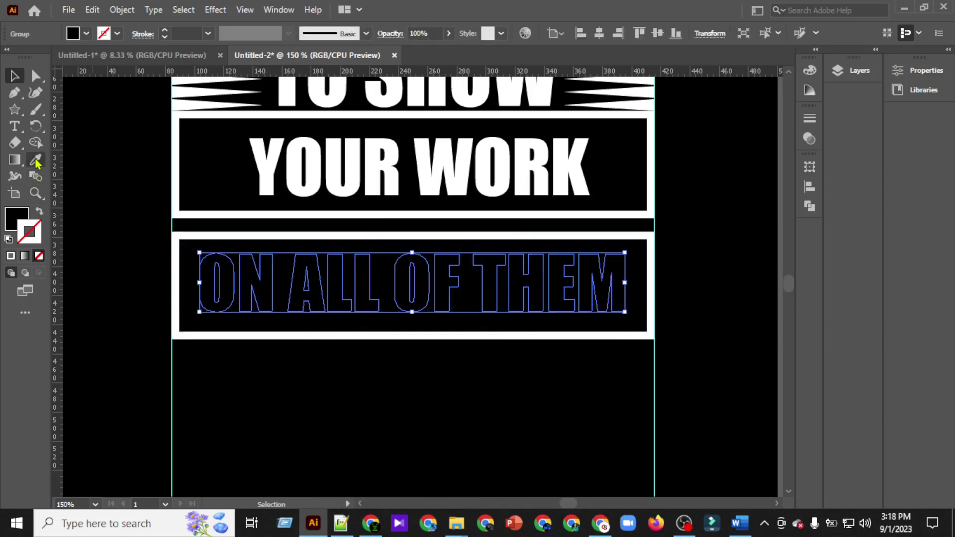
left_click(35, 160)
left_click(255, 164)
key("v")
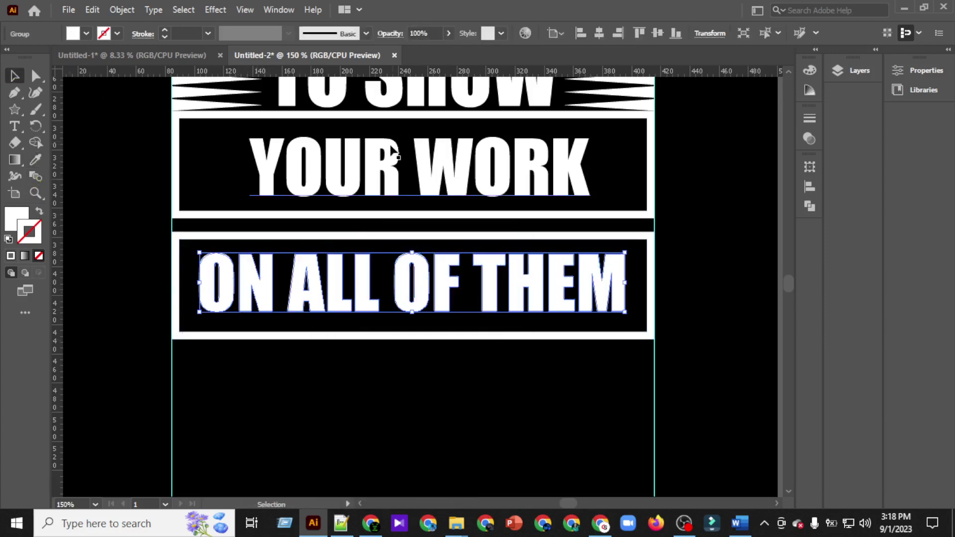
Step: Convert the YOUR WORK text to outlines and centre it horizontally on the artboard
left_click(391, 151)
right_click(476, 163)
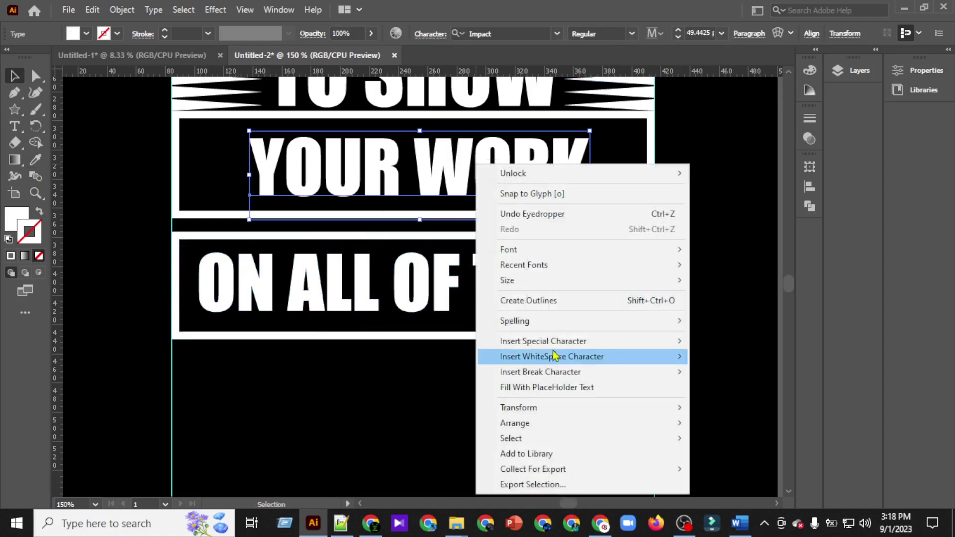
left_click(497, 300)
left_click(599, 34)
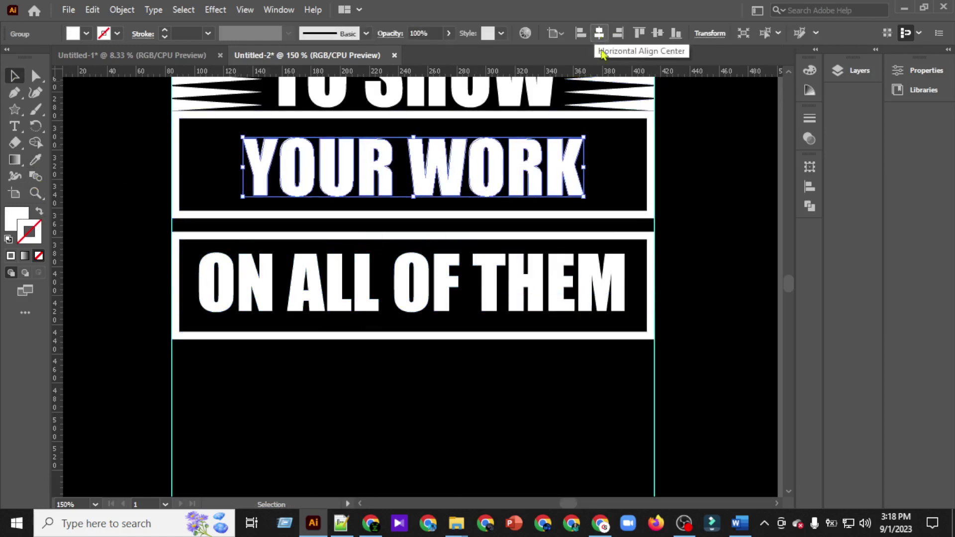
scroll(700, 202, "up", 4)
left_click(702, 201)
Step: Scale the YOUR WORK lettering up proportionally to nearly fill its frame and centre it horizontally
scroll(562, 249, "left", 3)
left_click(425, 241)
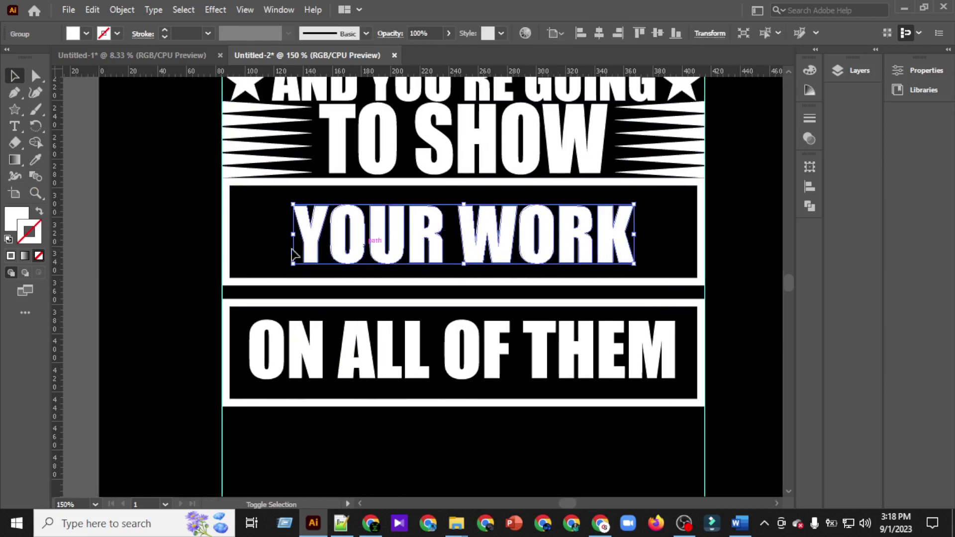
left_click_drag(293, 238, 235, 235)
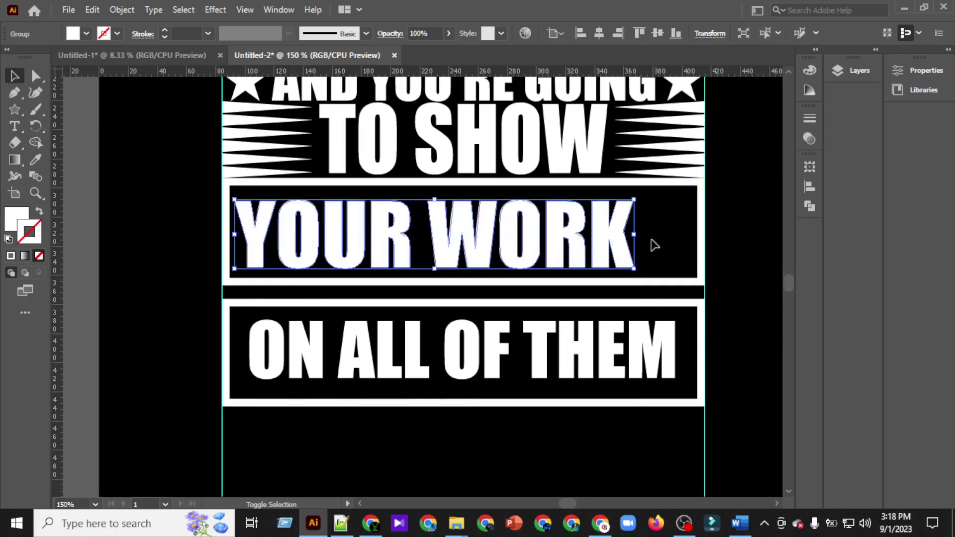
left_click_drag(638, 233, 689, 236)
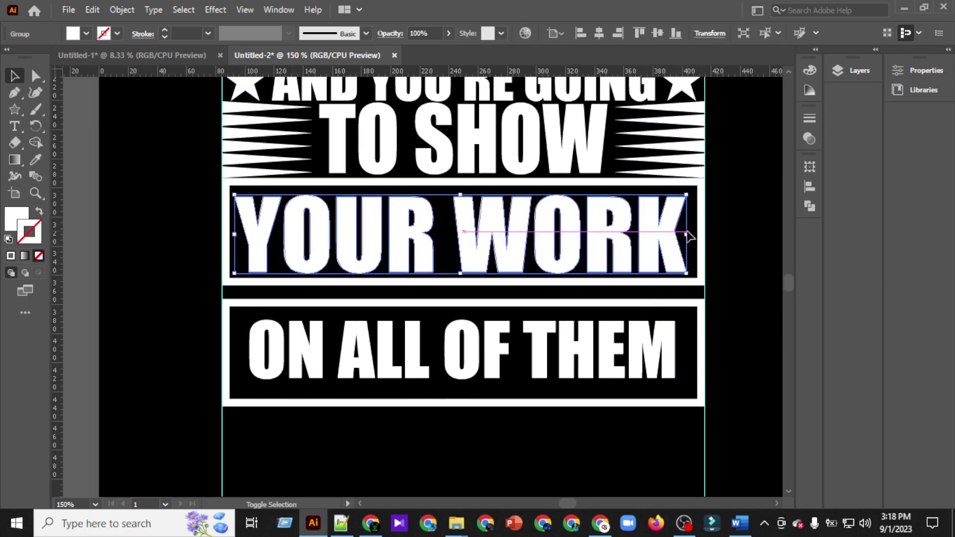
scroll(617, 262, "up", 2)
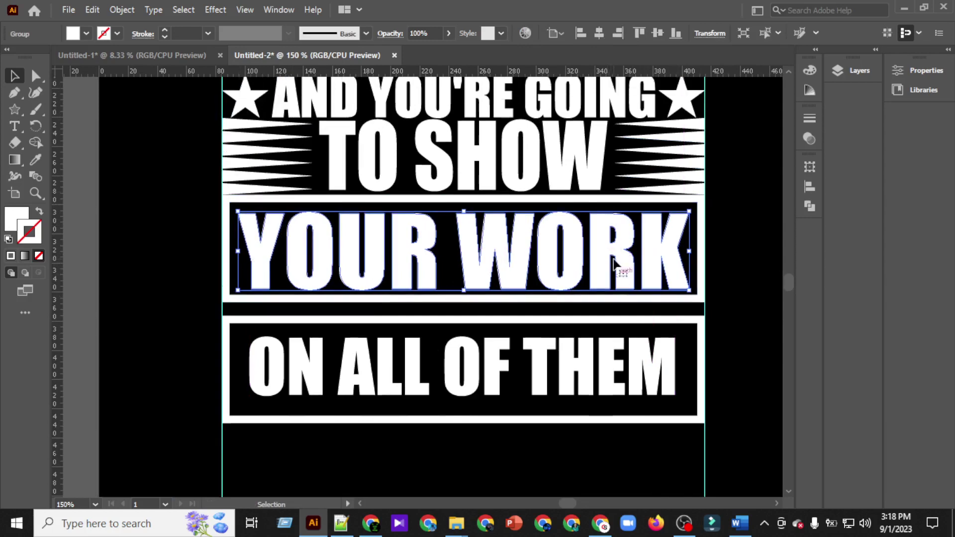
left_click(731, 274)
Step: Stretch the ON ALL OF THEM lettering horizontally to span the inside width of its frame and centre it horizontally
scroll(624, 330, "down", 3)
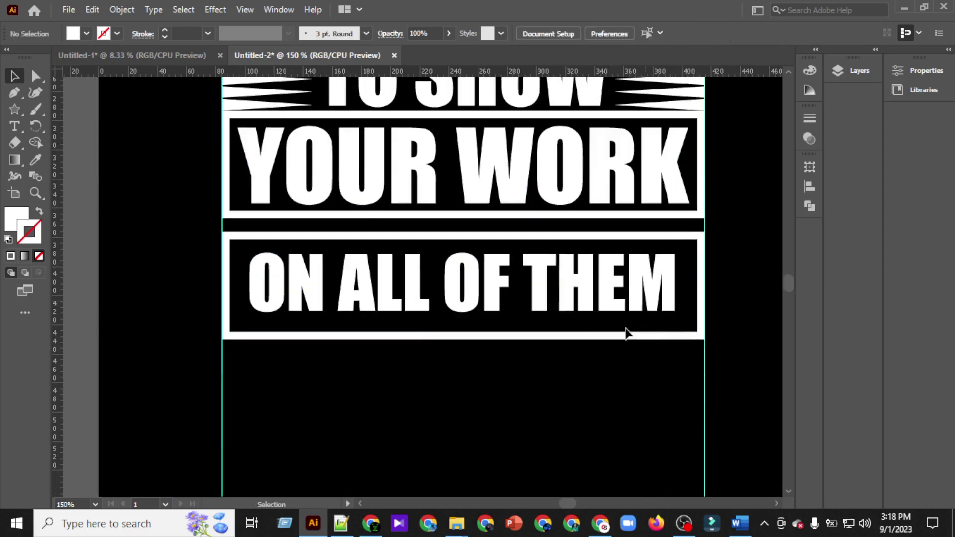
left_click(589, 276)
left_click_drag(683, 281, 698, 282)
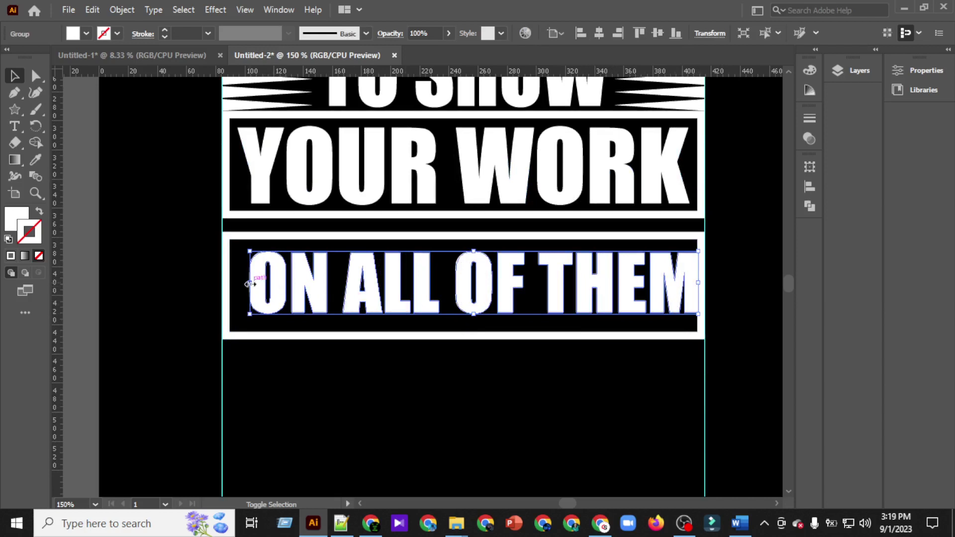
left_click_drag(250, 284, 232, 282)
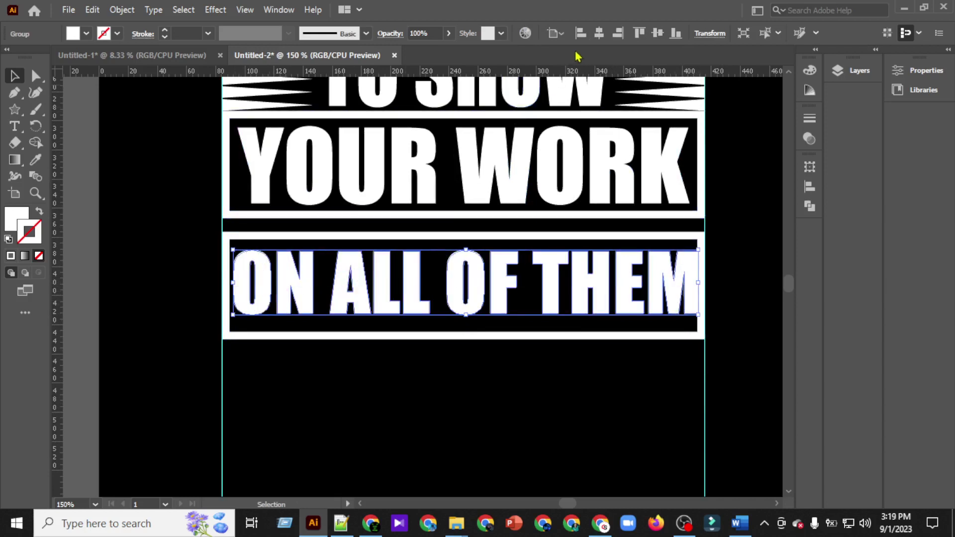
left_click(599, 33)
left_click(567, 341)
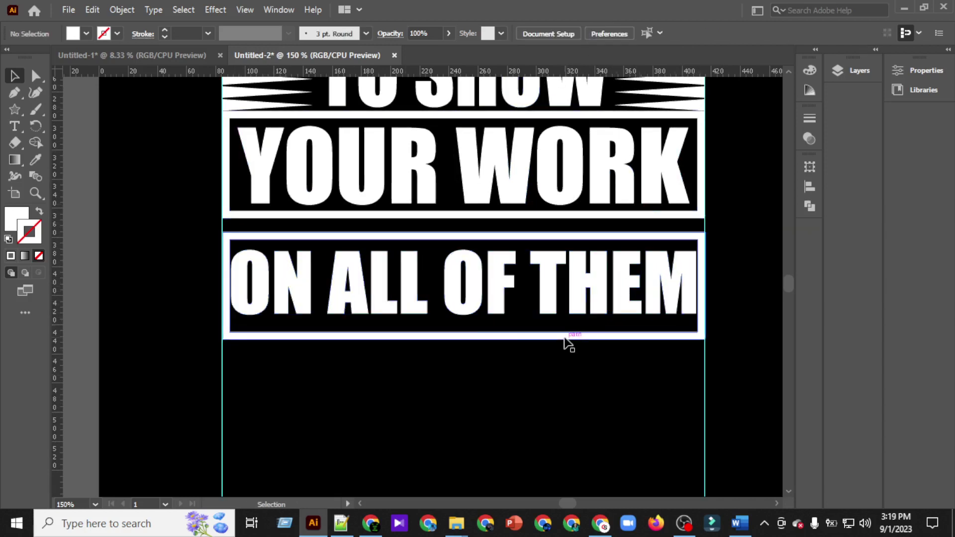
Step: Increase the height of the ON ALL OF THEM lettering to fill more of its frame and fine-tune its vertical position
left_click(475, 312)
left_click_drag(463, 317, 463, 322)
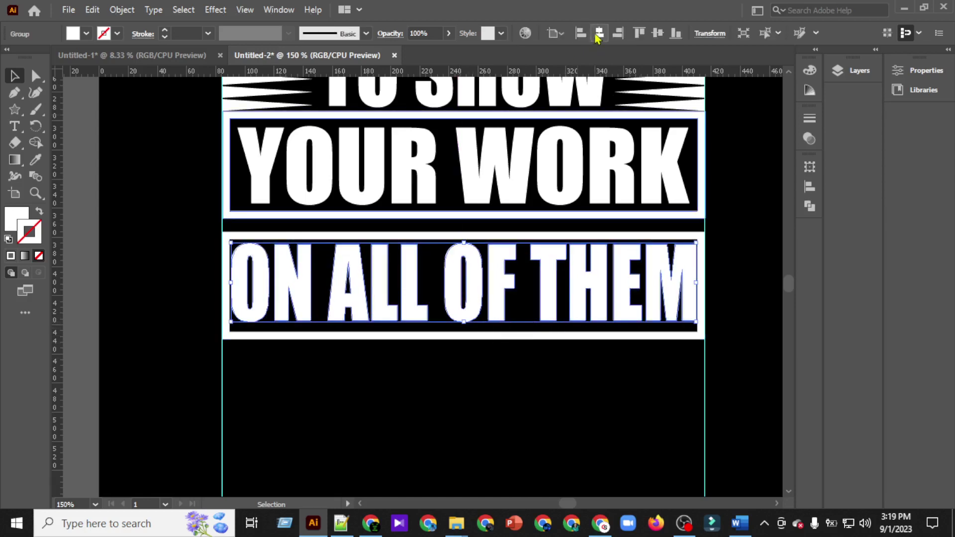
key("Down")
key("Up")
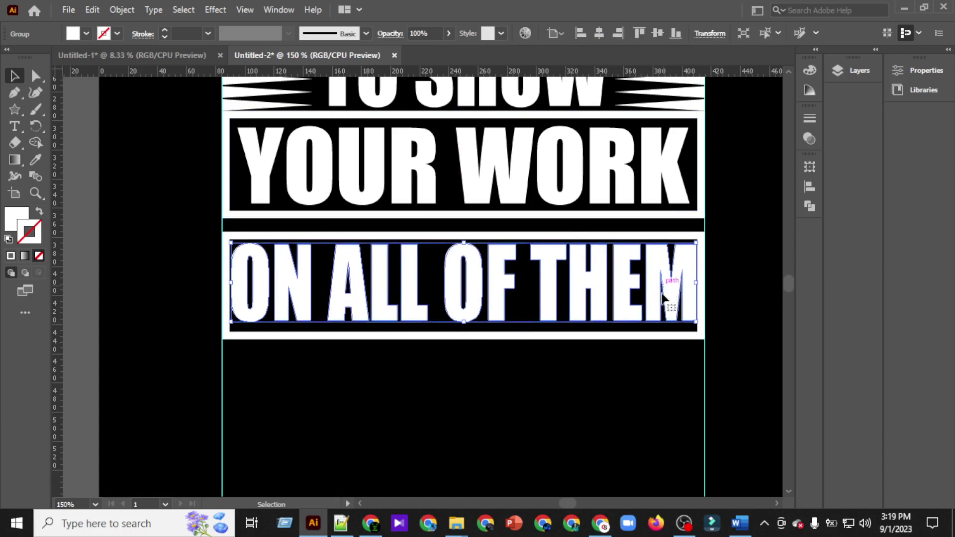
key("Down")
key("Up")
left_click(645, 387)
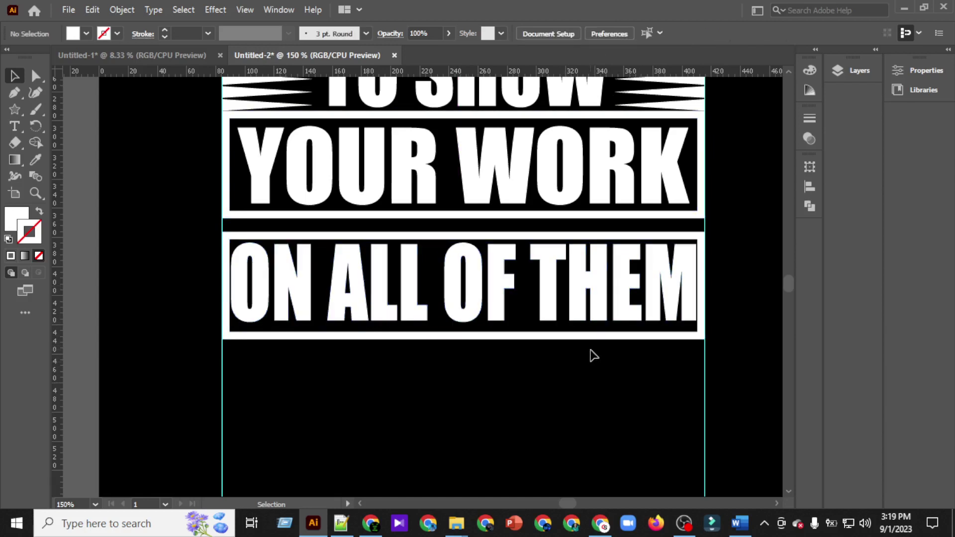
Step: Nudge the ON ALL OF THEM lettering together with its frame up close to the YOUR WORK frame
left_click_drag(529, 260, 522, 229)
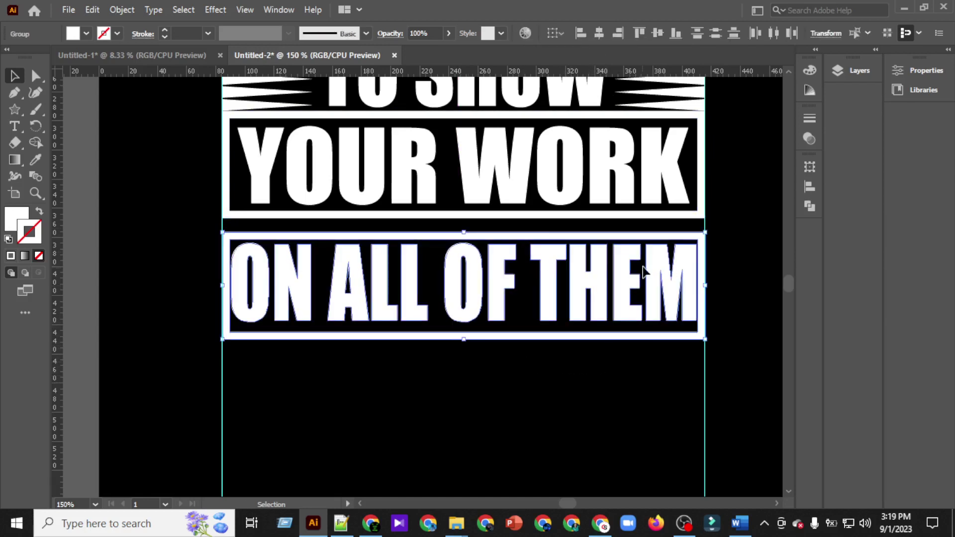
key("Up")
key("Up")
key("Up")
key("Up")
key("Up")
key("Up")
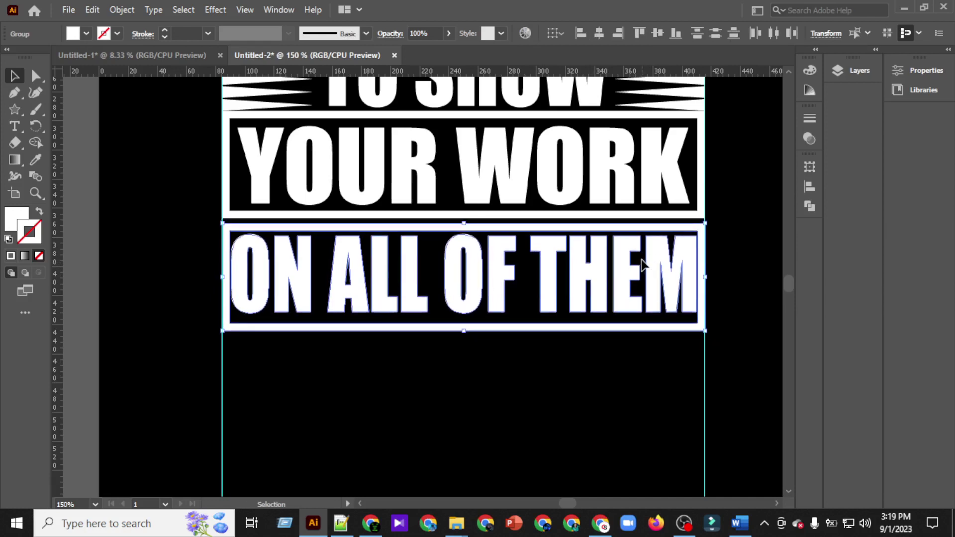
Step: Widen the YOUR WORK lettering slightly within its frame and centre it horizontally
left_click(294, 168)
left_click_drag(239, 164, 232, 165)
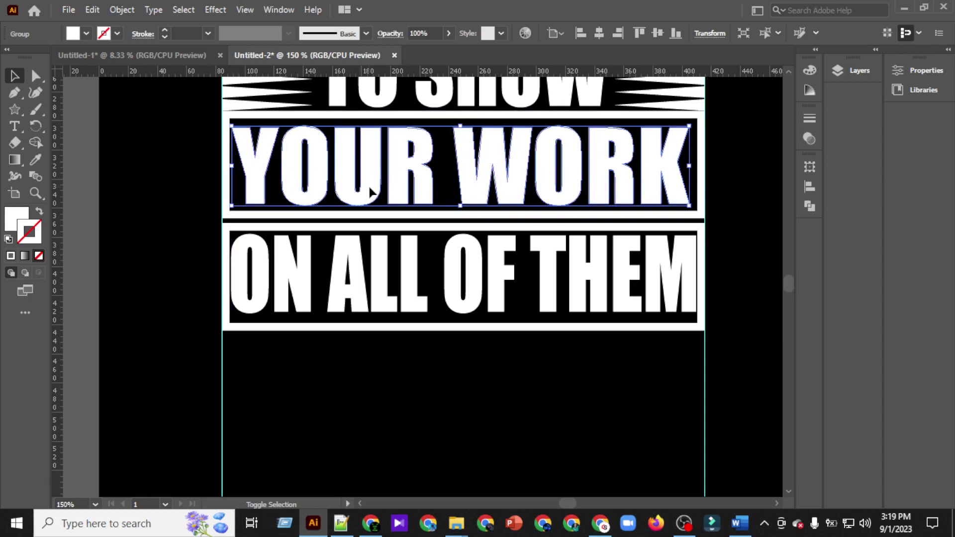
left_click(601, 34)
left_click(590, 388)
scroll(590, 376, "down", 1)
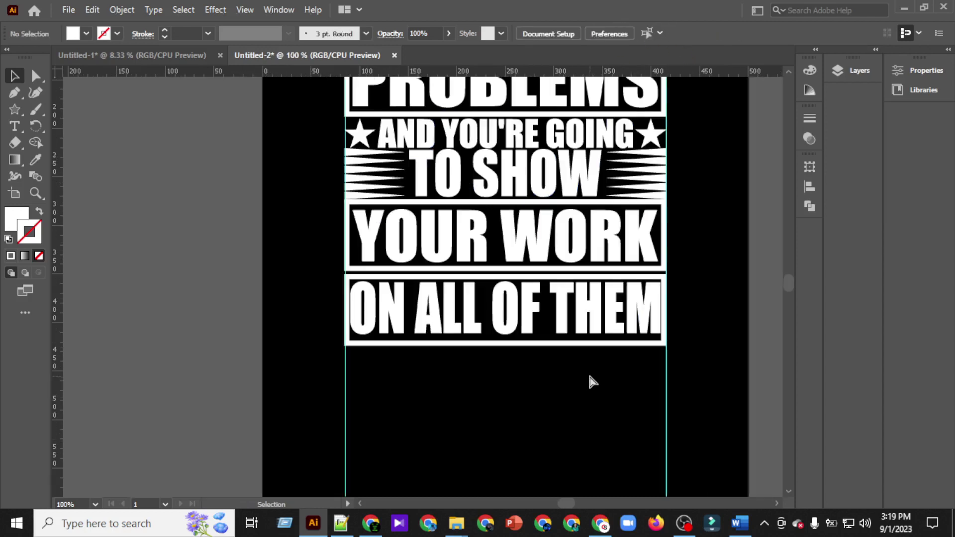
scroll(590, 376, "down", 2)
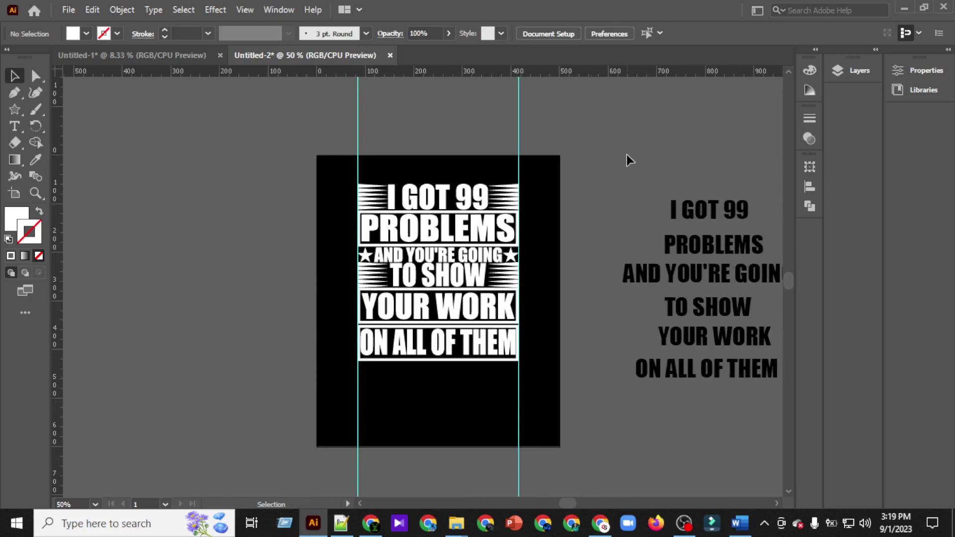
scroll(611, 170, "right", 1)
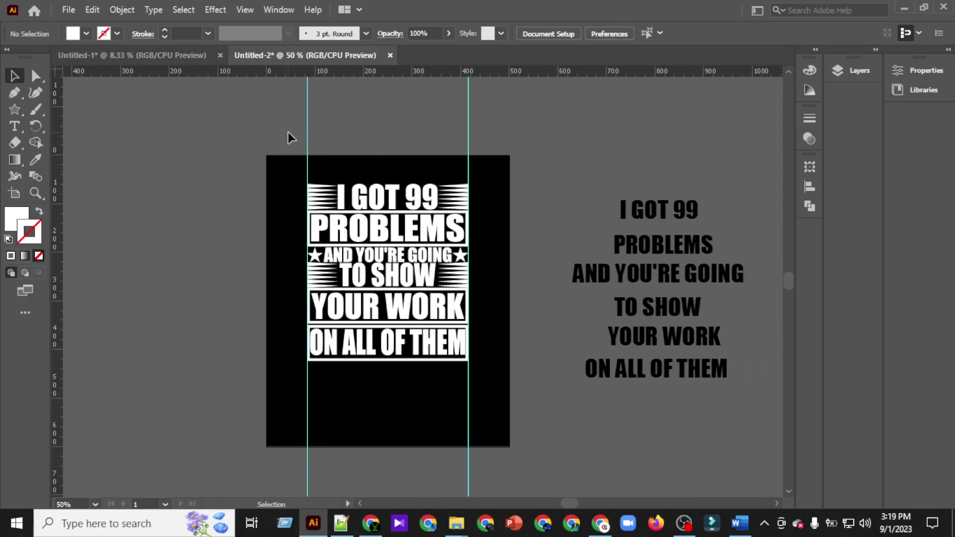
left_click_drag(289, 132, 112, 145)
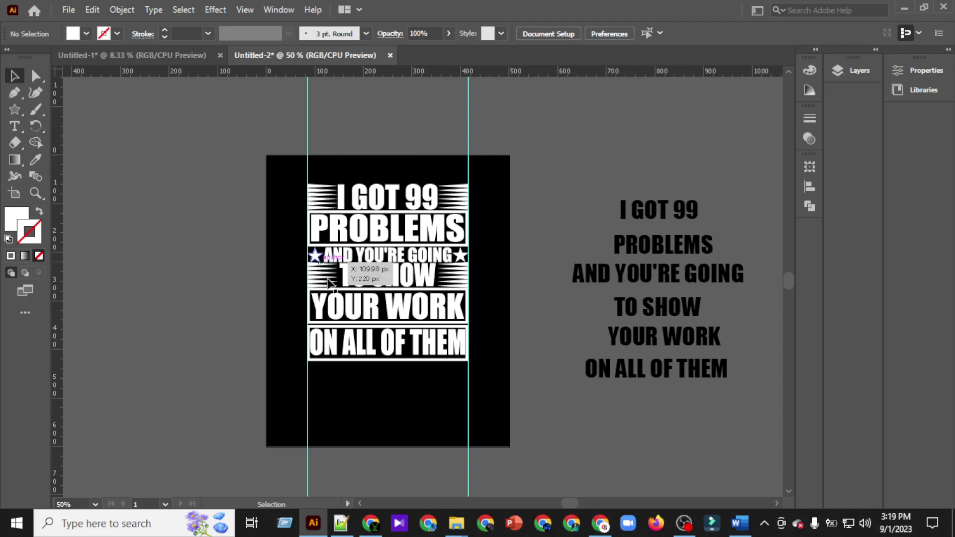
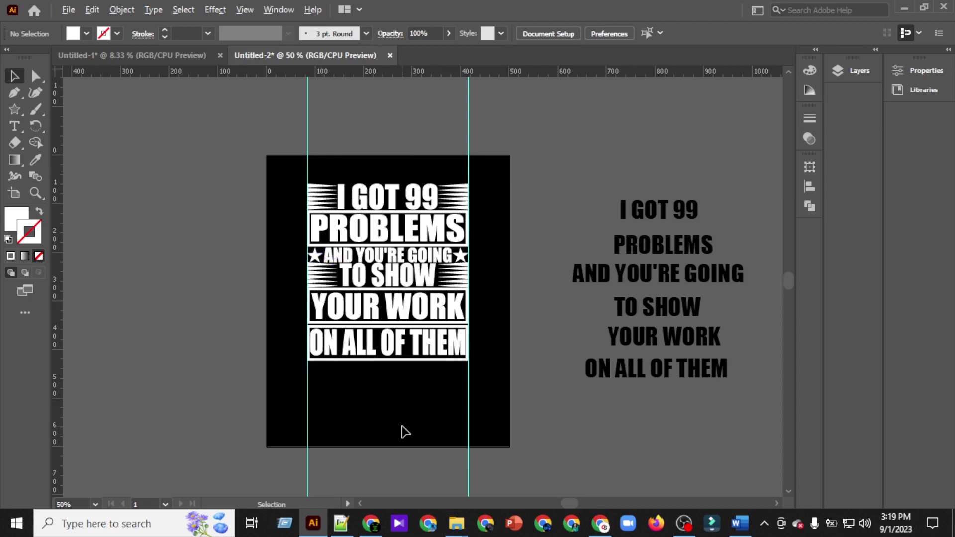
scroll(405, 431, "up", 1)
scroll(375, 362, "up", 1)
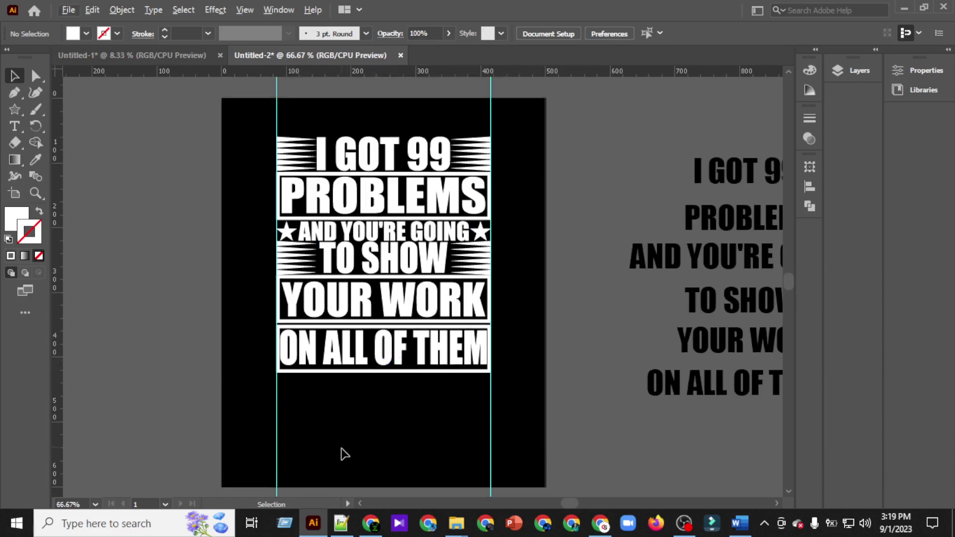
Step: Switch to Chrome and search Google for "vintage color" in a new tab
left_click(371, 523)
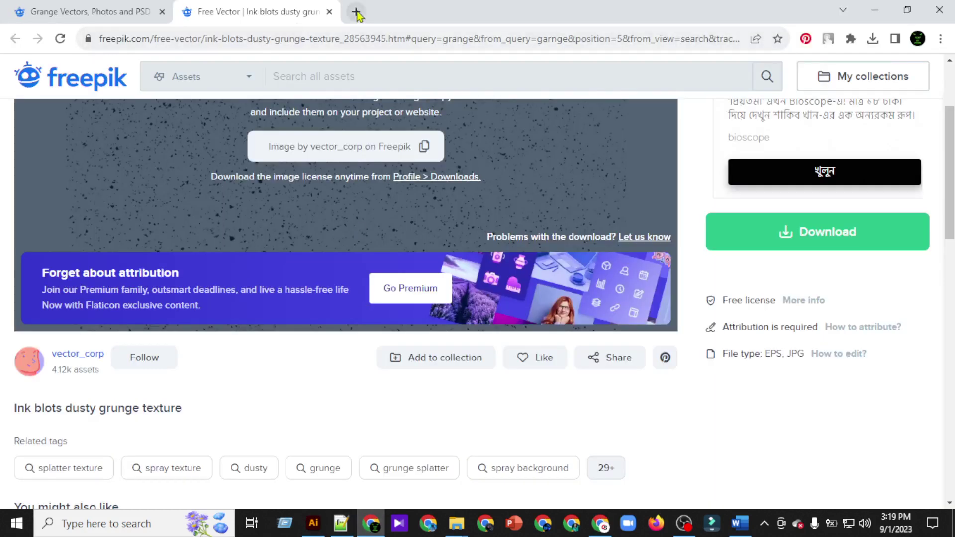
left_click(356, 14)
left_click(408, 296)
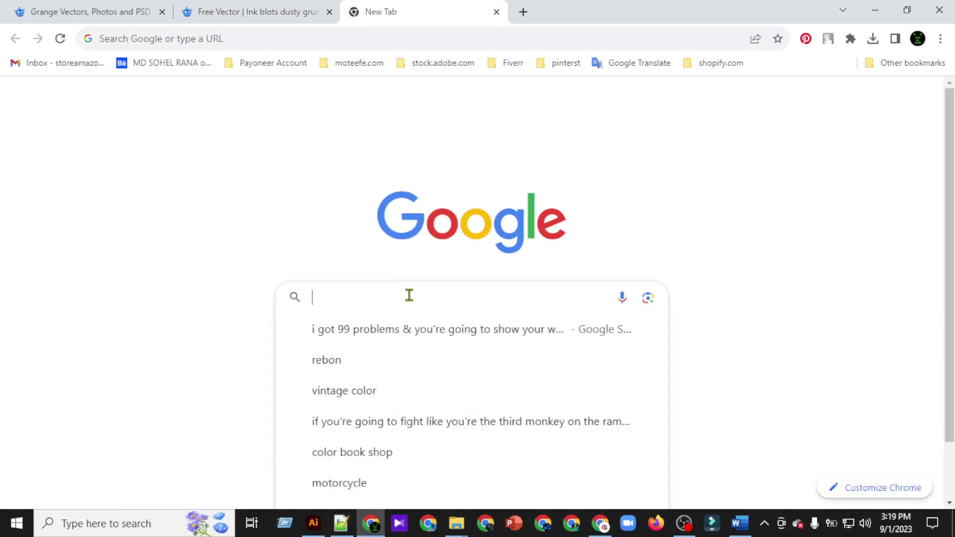
type("vintage ")
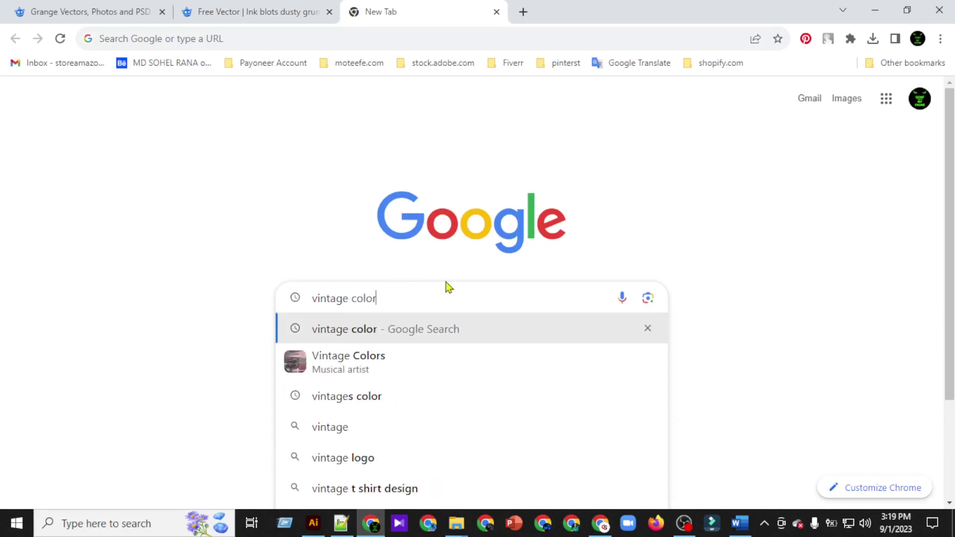
type("color")
key("Return")
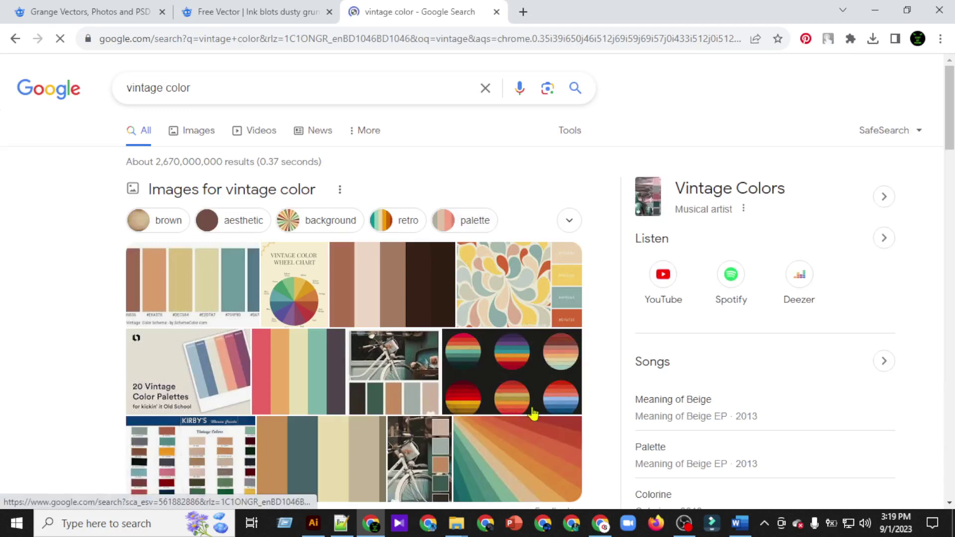
right_click(539, 373)
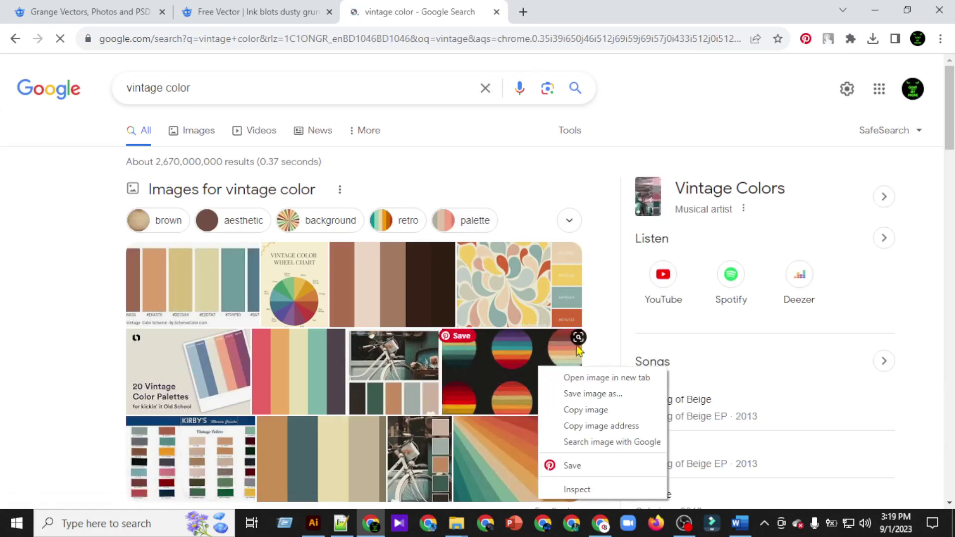
left_click(582, 377)
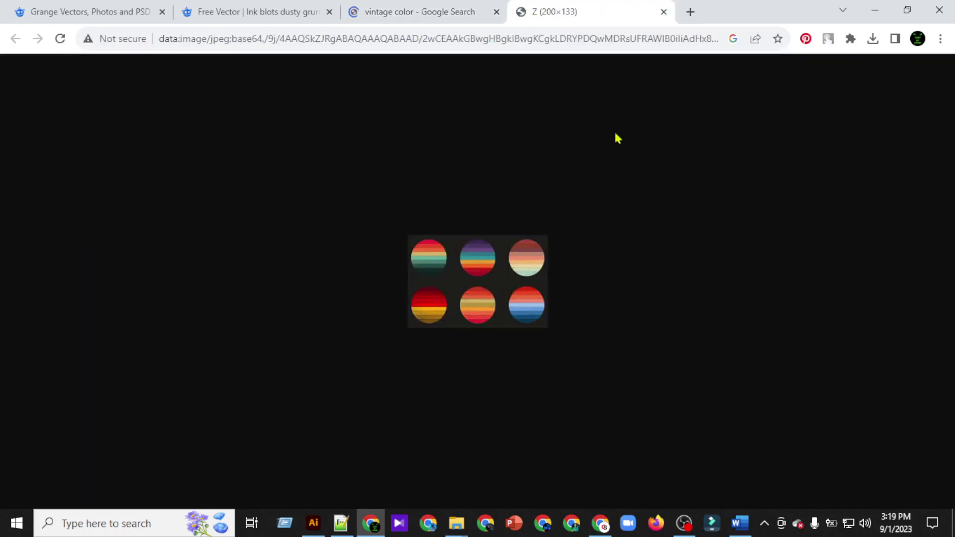
left_click(663, 11)
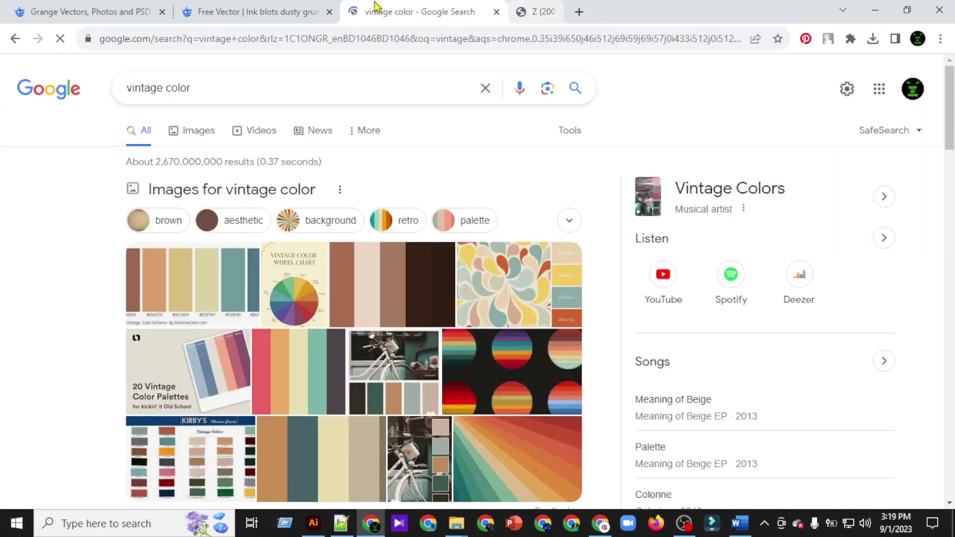
Step: Browse the image results for vintage color and open Freepik's striped sunset circles result in a new tab
left_click(192, 131)
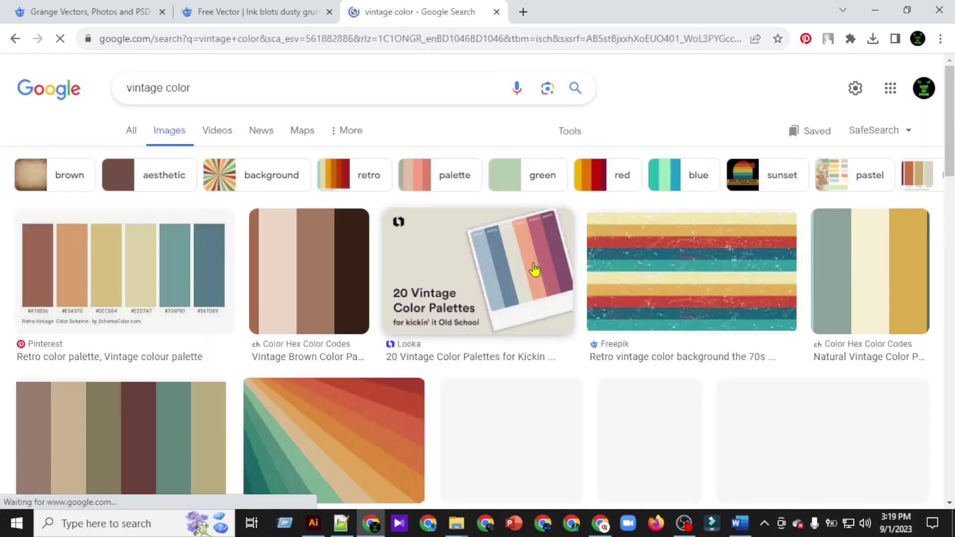
scroll(599, 278, "down", 8)
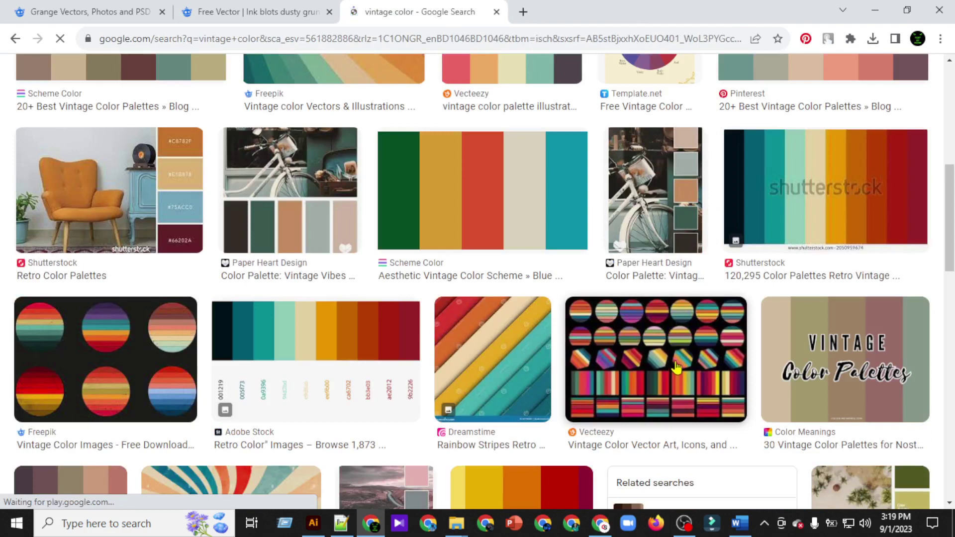
scroll(676, 367, "down", 5)
scroll(215, 315, "up", 4)
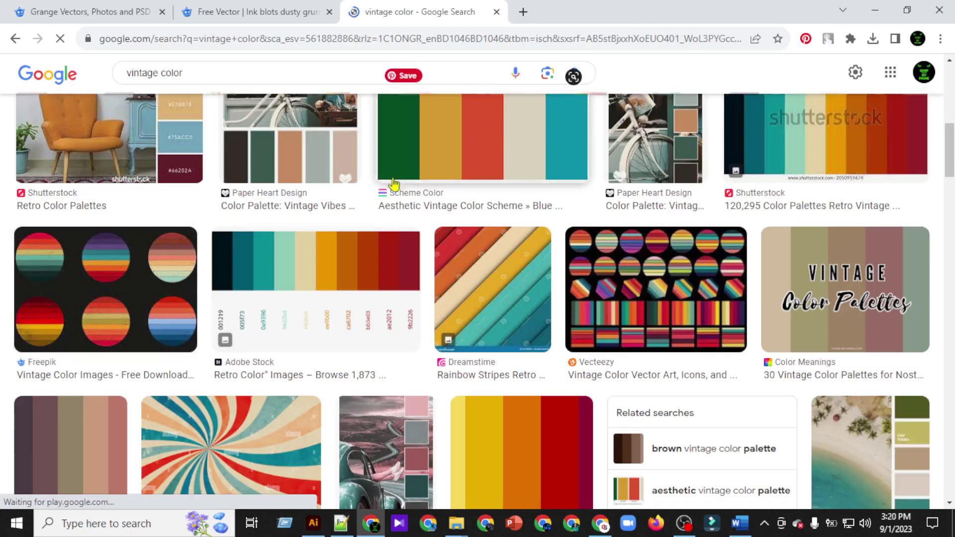
right_click(135, 285)
left_click(222, 36)
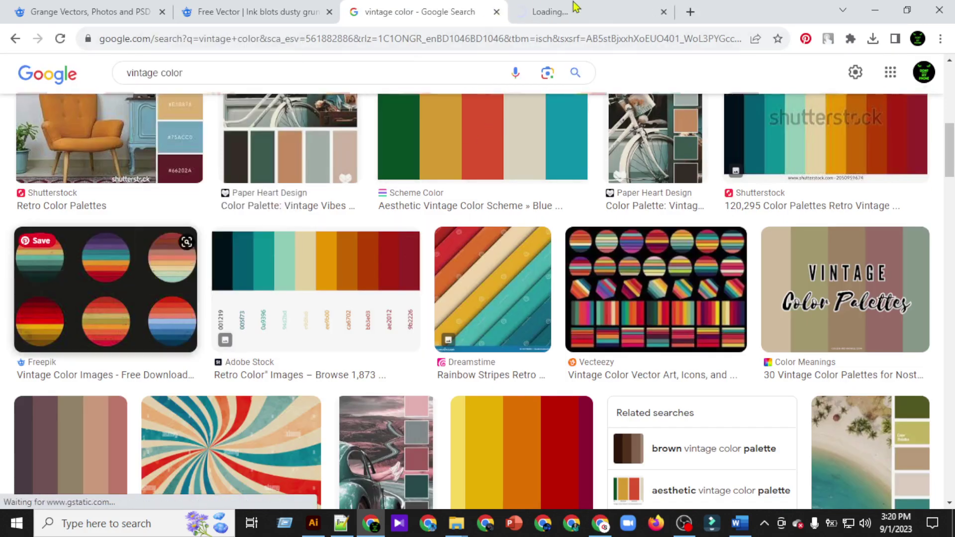
left_click(575, 6)
Step: Open the related "25 Retro Sunset Basic Shapes" image in a new tab and copy the image
scroll(598, 222, "down", 6)
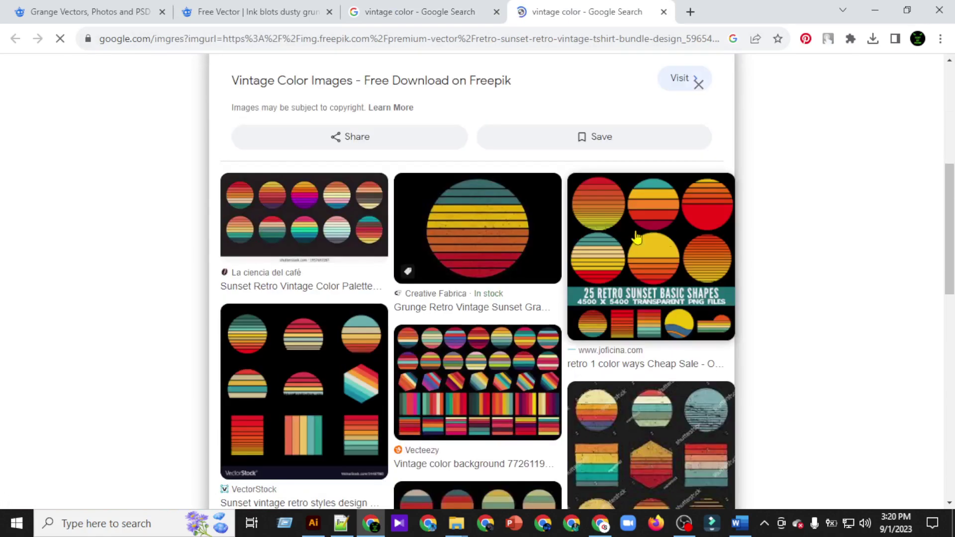
scroll(637, 238, "down", 3)
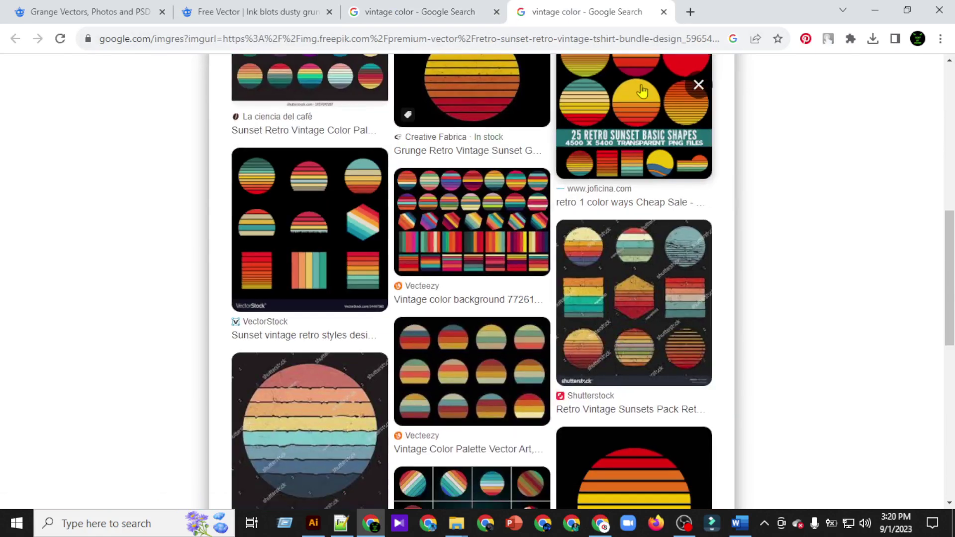
right_click(641, 91)
left_click(669, 94)
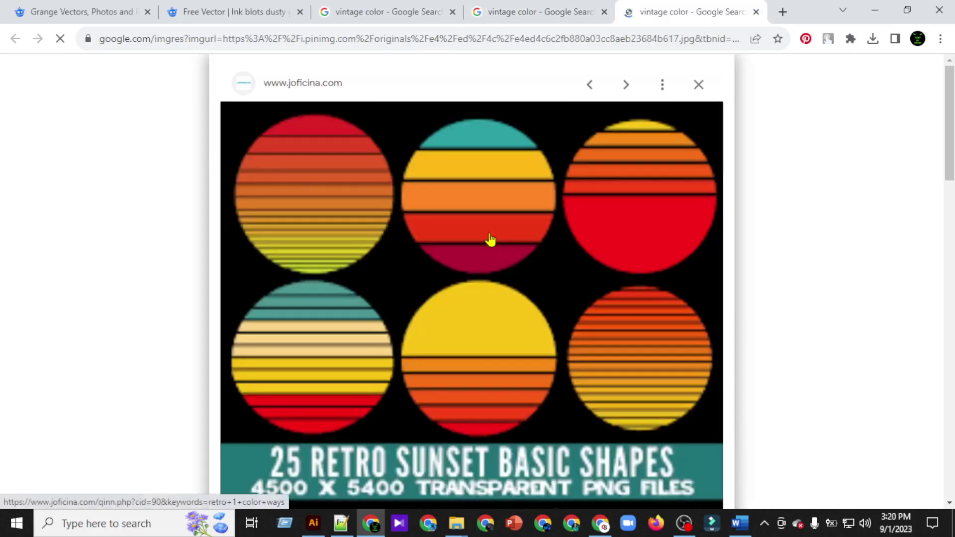
right_click(490, 239)
left_click(559, 411)
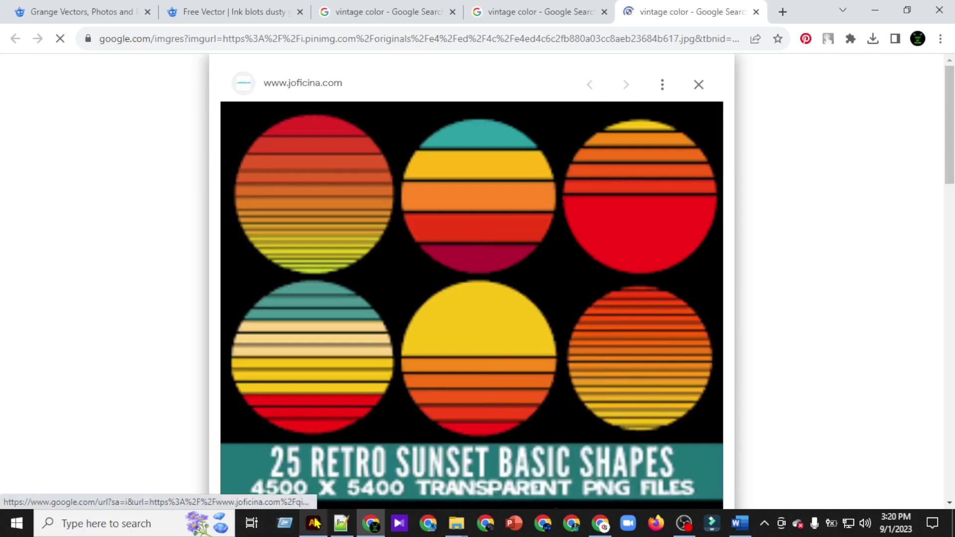
Step: Switch back to Illustrator, paste the copied retro sunset image and place it beside the artboard as a colour reference
left_click(314, 523)
key("ctrl+v")
scroll(437, 303, "left", 3)
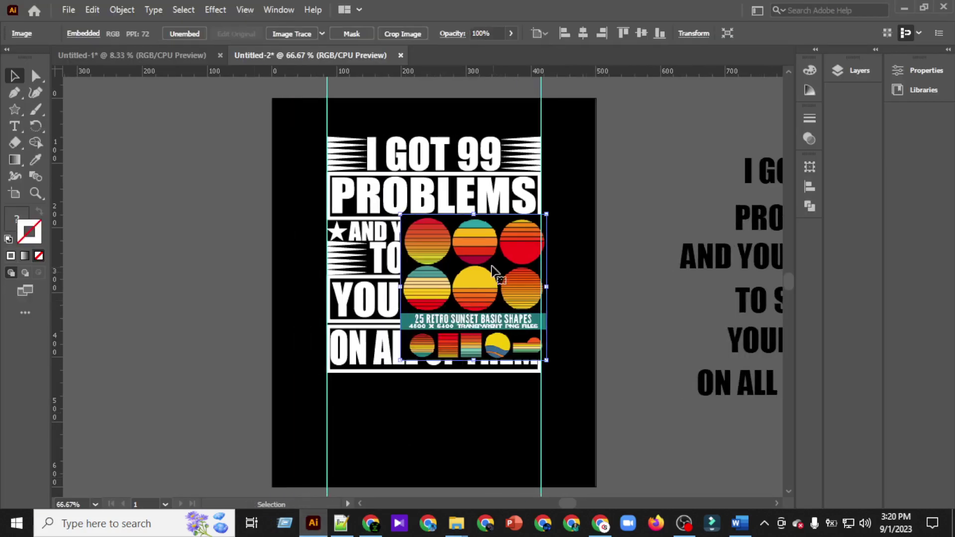
left_click_drag(492, 265, 204, 175)
Step: Fill the spikes on both sides of I GOT 99 with the yellow-orange sampled from the retro sunset reference image
scroll(375, 228, "up", 3)
scroll(379, 230, "up", 4)
scroll(382, 230, "down", 2)
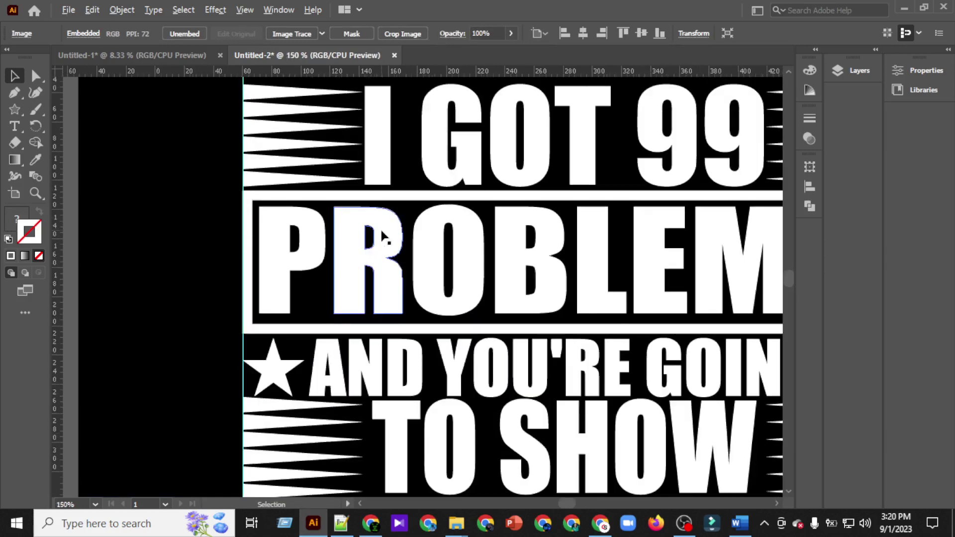
scroll(382, 231, "up", 1)
scroll(382, 230, "left", 1)
scroll(381, 230, "left", 2)
left_click(410, 219)
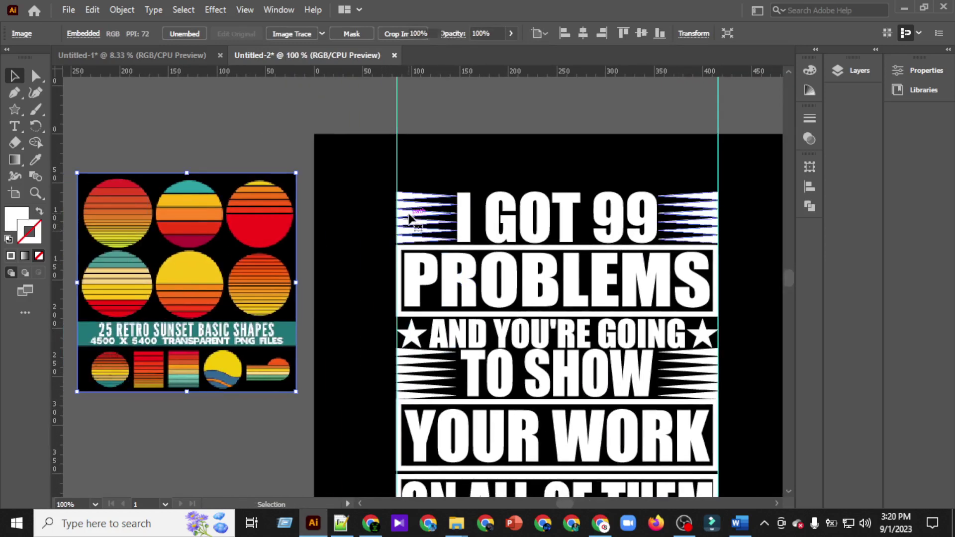
left_click(36, 159)
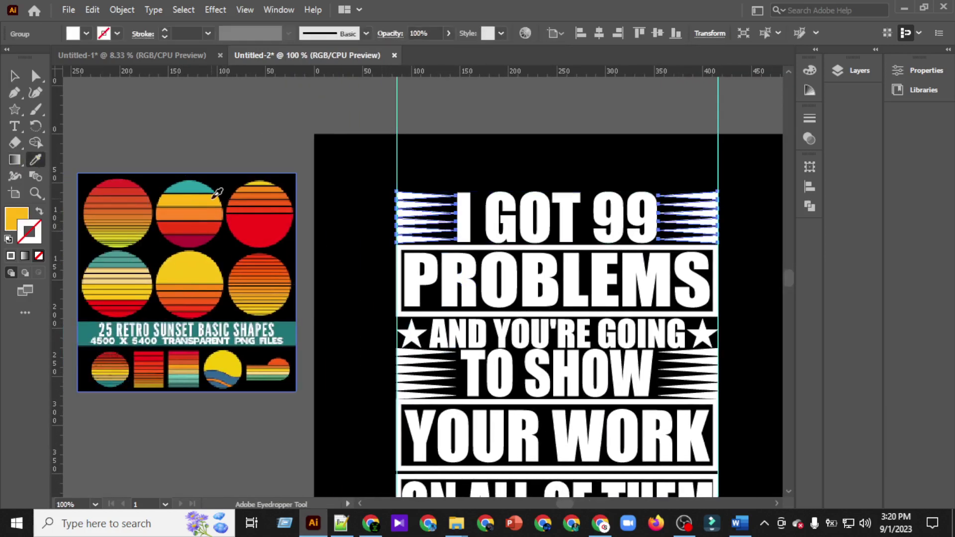
left_click(214, 196)
left_click(14, 77)
Step: Fill the I GOT 99 lettering with the red stripe colour sampled from the reference image's top middle circle
left_click(549, 221)
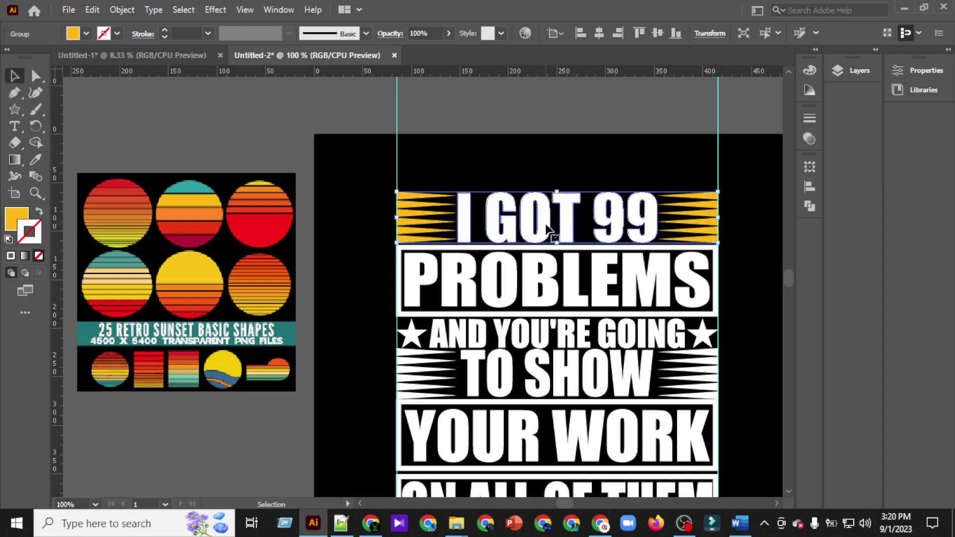
left_click(36, 161)
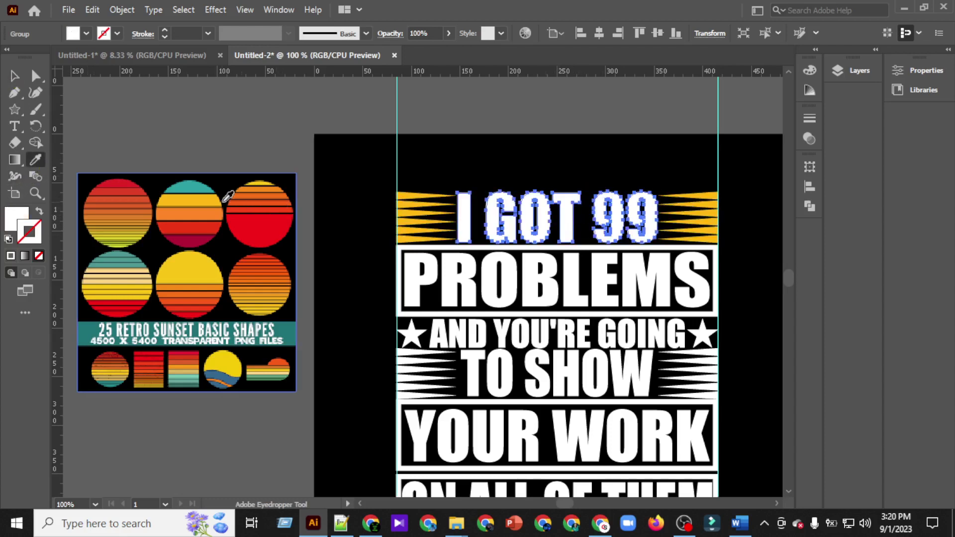
left_click(208, 223)
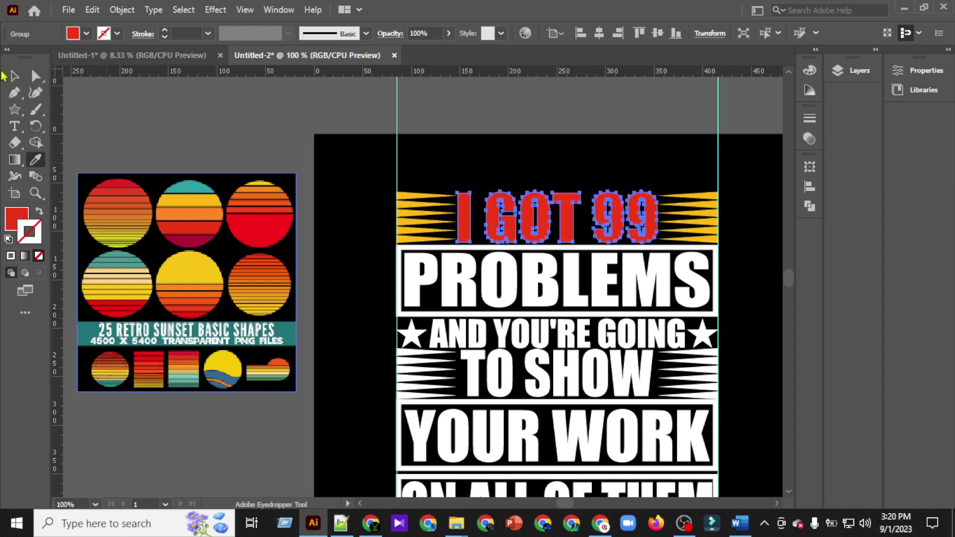
left_click(14, 77)
Step: Fill the PROBLEMS lettering with the reference image's crimson and its surrounding frame with the yellow-orange of the spikes
left_click(426, 278)
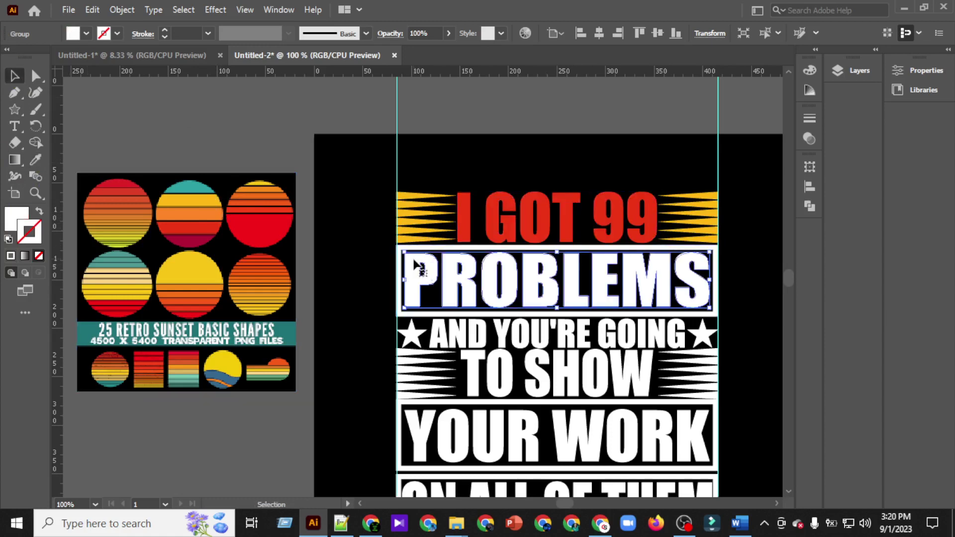
left_click(36, 160)
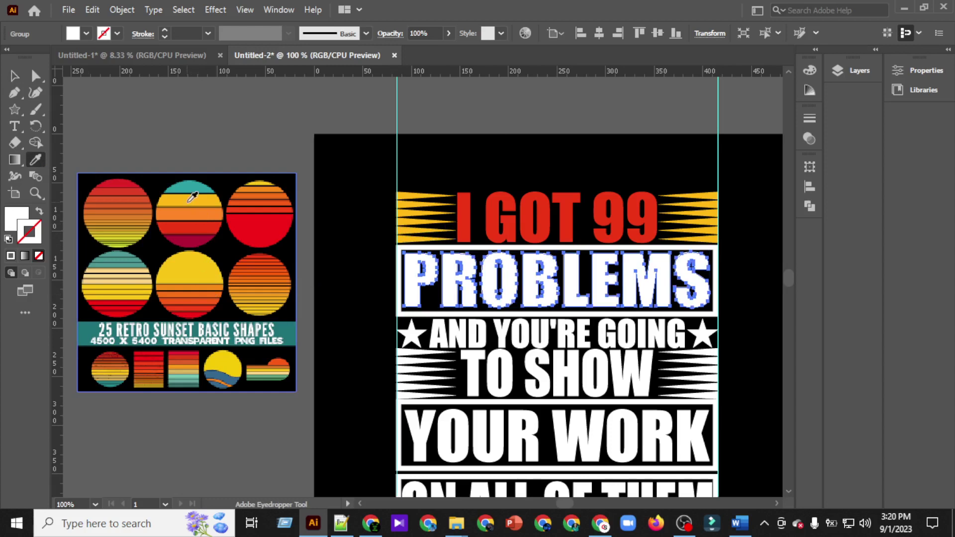
left_click(193, 239)
left_click(14, 77)
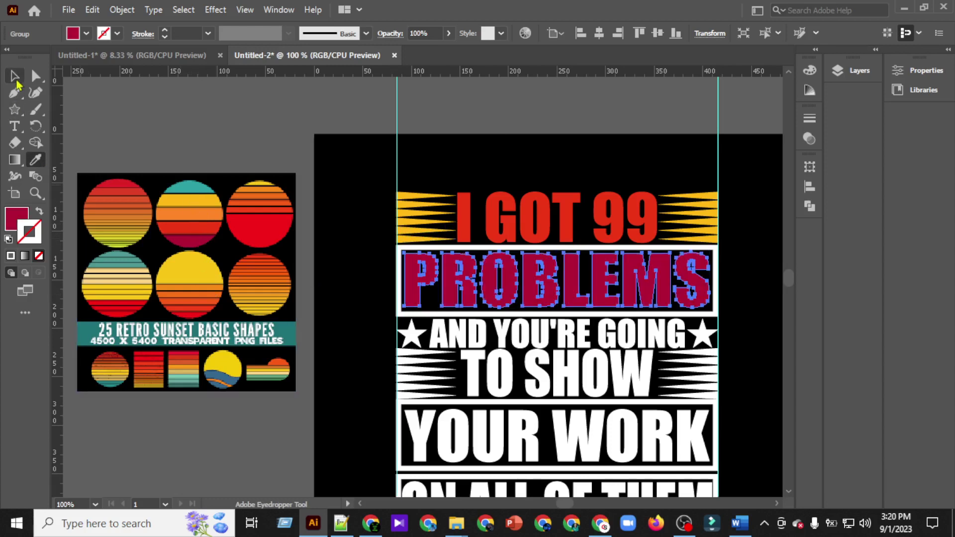
left_click(433, 315)
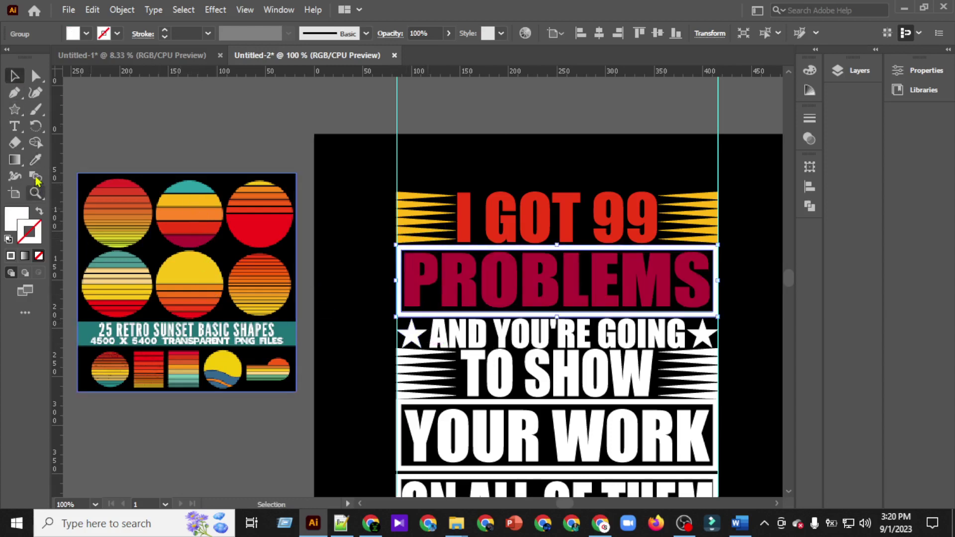
left_click(43, 163)
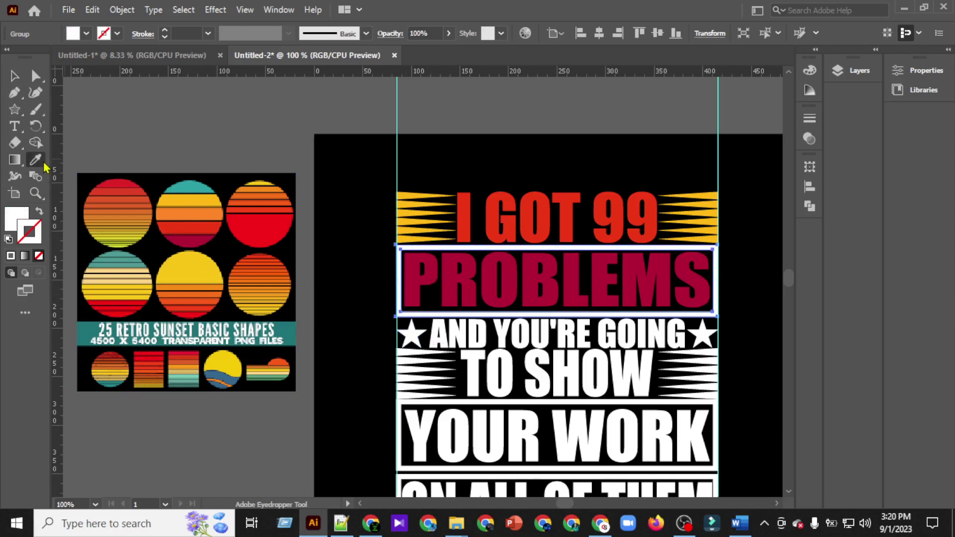
left_click(192, 222)
left_click(436, 204)
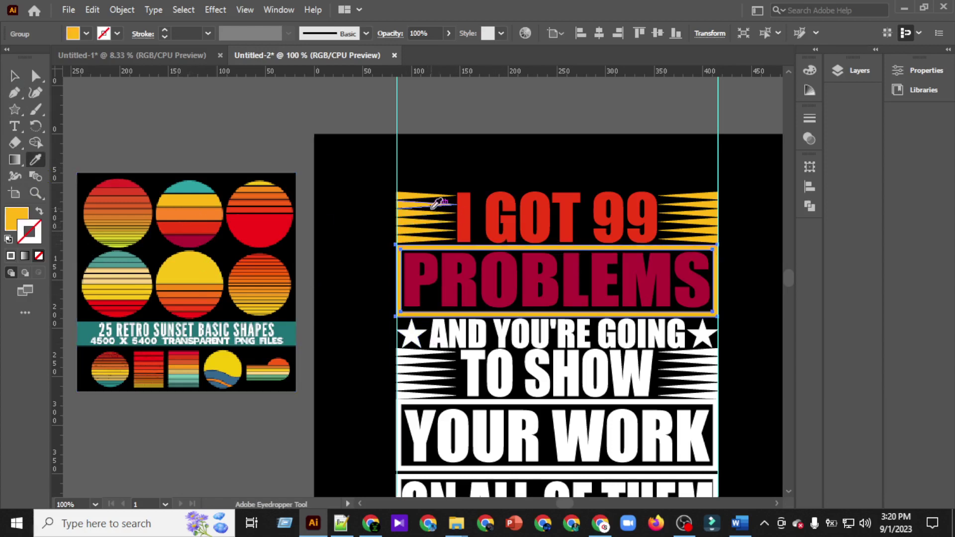
left_click(16, 80)
Step: Fill the AND YOU'RE GOING lettering with the yellow-orange sampled from the reference image
scroll(567, 298, "down", 2)
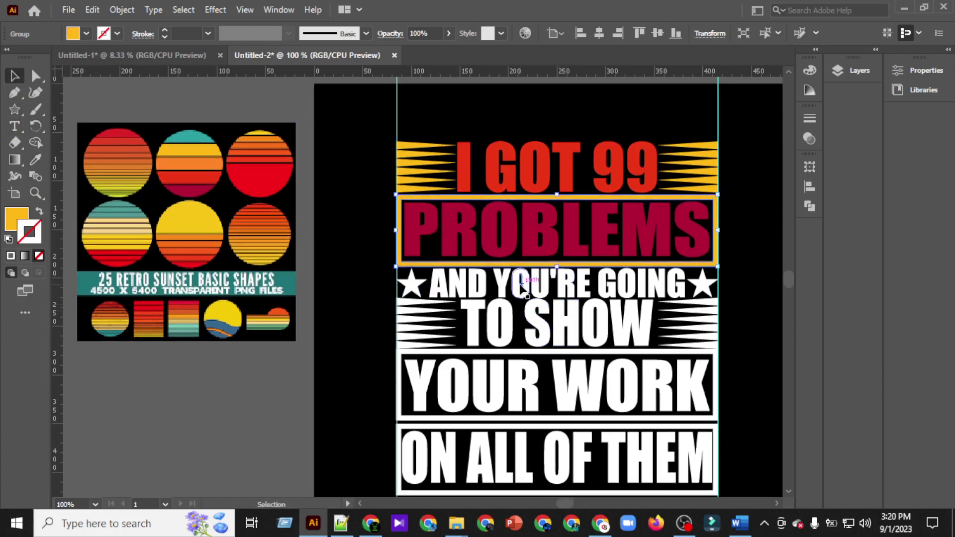
left_click(522, 283)
left_click(36, 160)
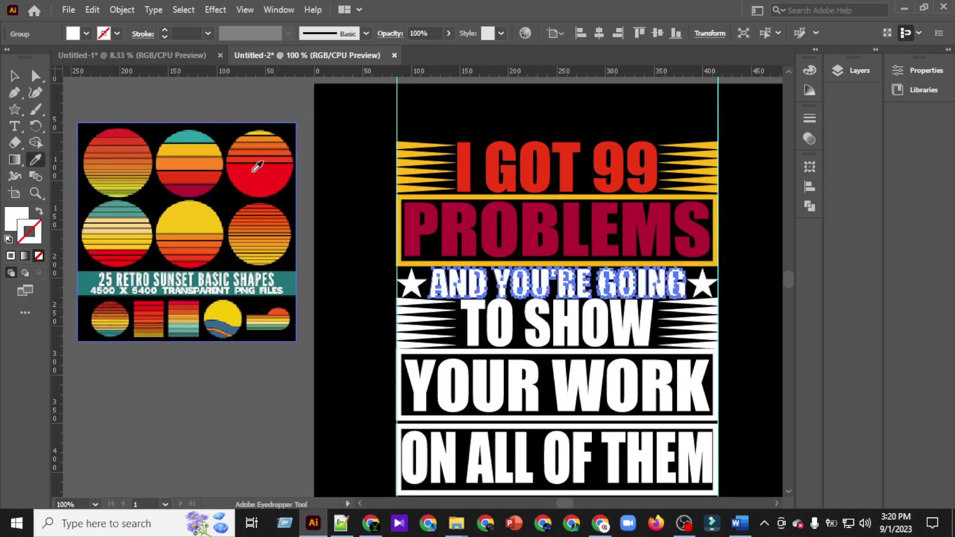
left_click(209, 148)
left_click(14, 75)
Step: Group the two stars beside AND YOU'RE GOING and fill them with the red of I GOT 99
scroll(410, 215, "down", 3)
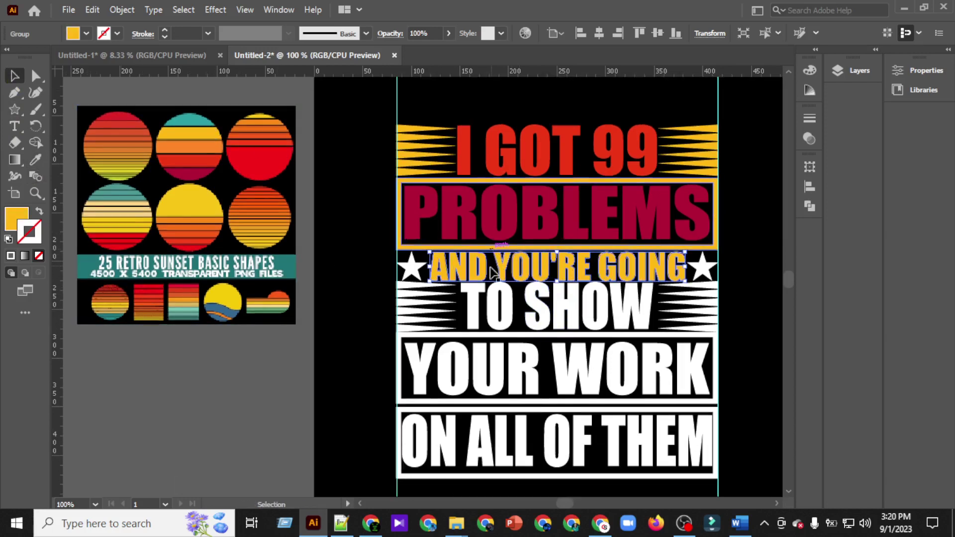
left_click(410, 214)
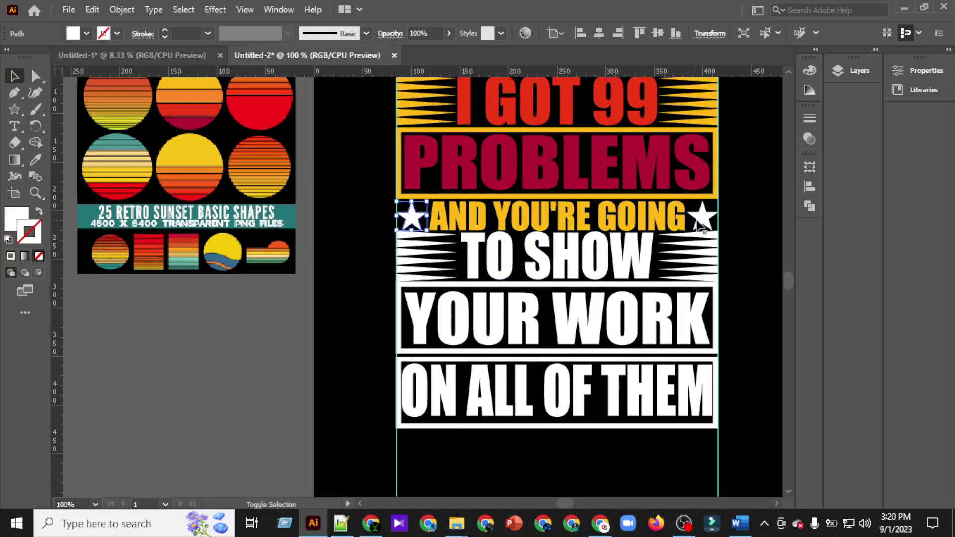
key("ctrl+g")
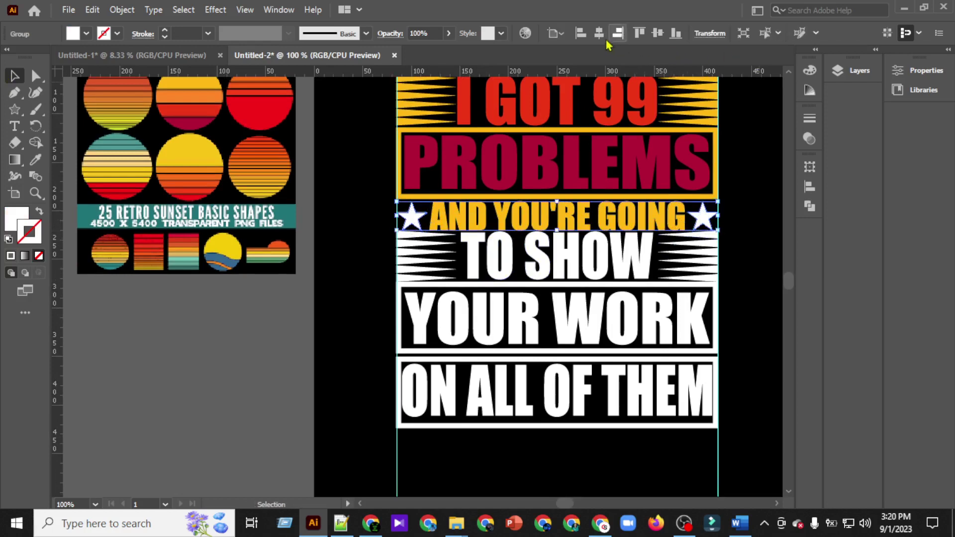
left_click(36, 160)
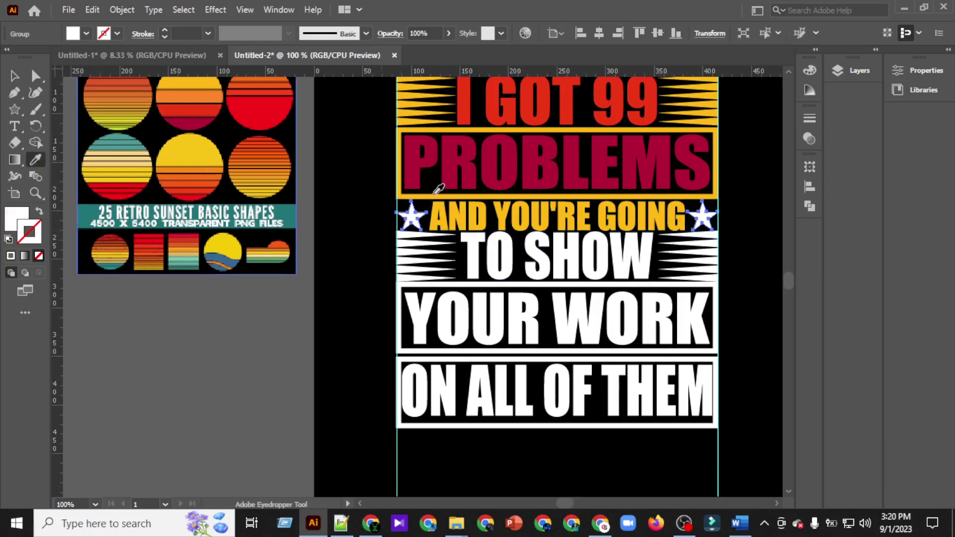
scroll(554, 128, "up", 3)
left_click(545, 171)
scroll(547, 169, "down", 3)
key("v")
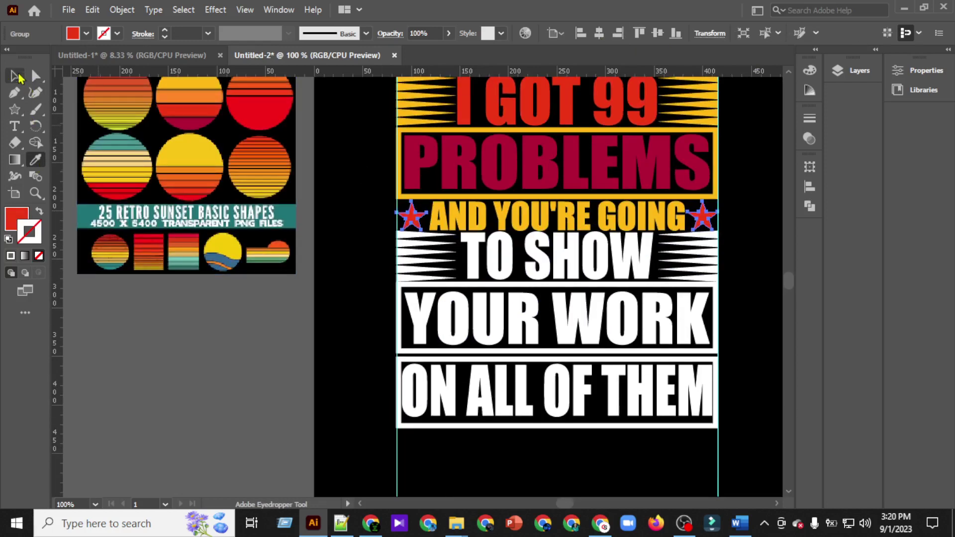
Step: Fill the spikes beside TO SHOW with the red of I GOT 99 and the TO SHOW lettering with the crimson of PROBLEMS
left_click(417, 258)
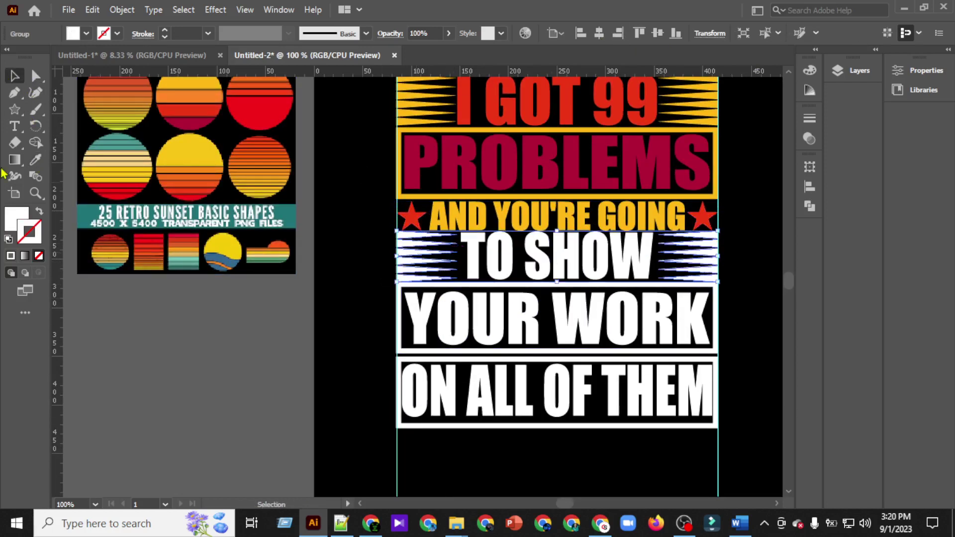
left_click(40, 159)
left_click(464, 101)
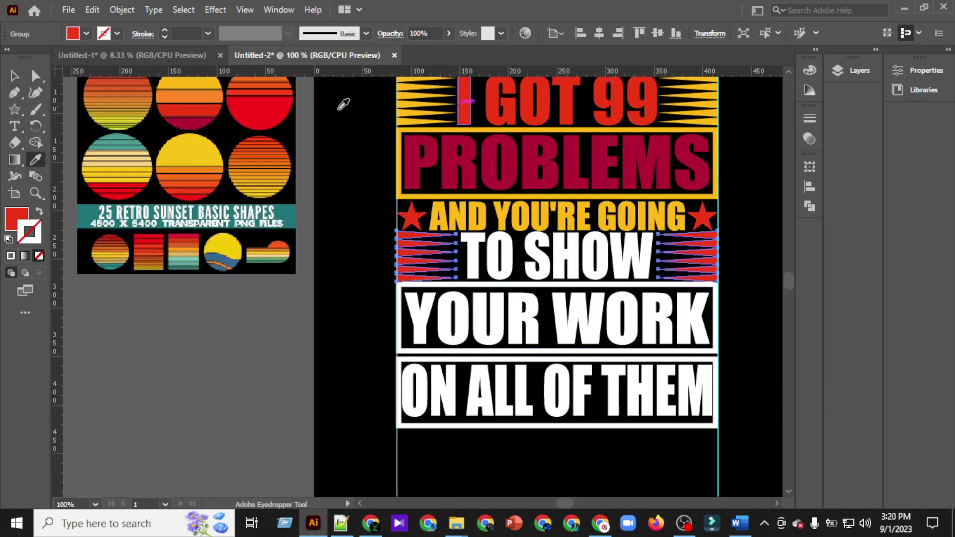
left_click(15, 76)
left_click(535, 254)
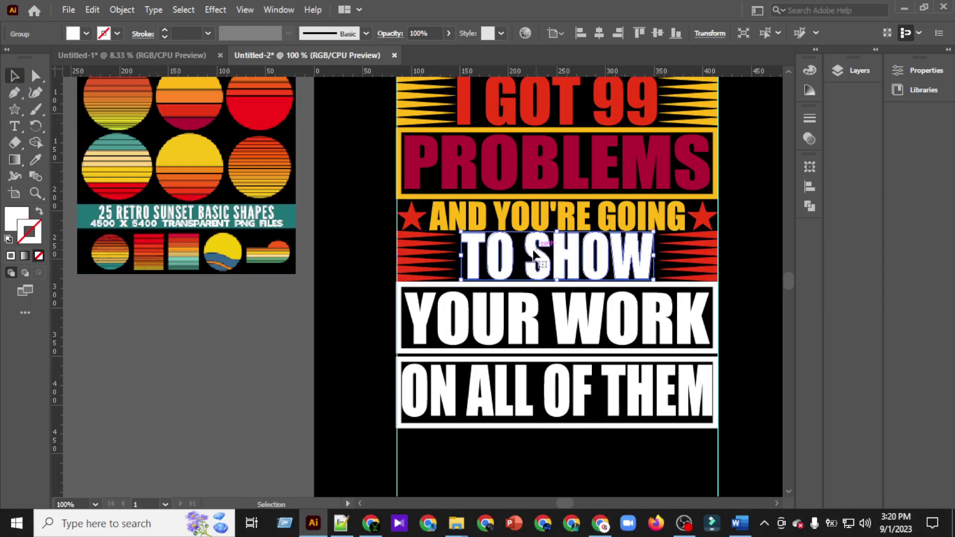
left_click(34, 160)
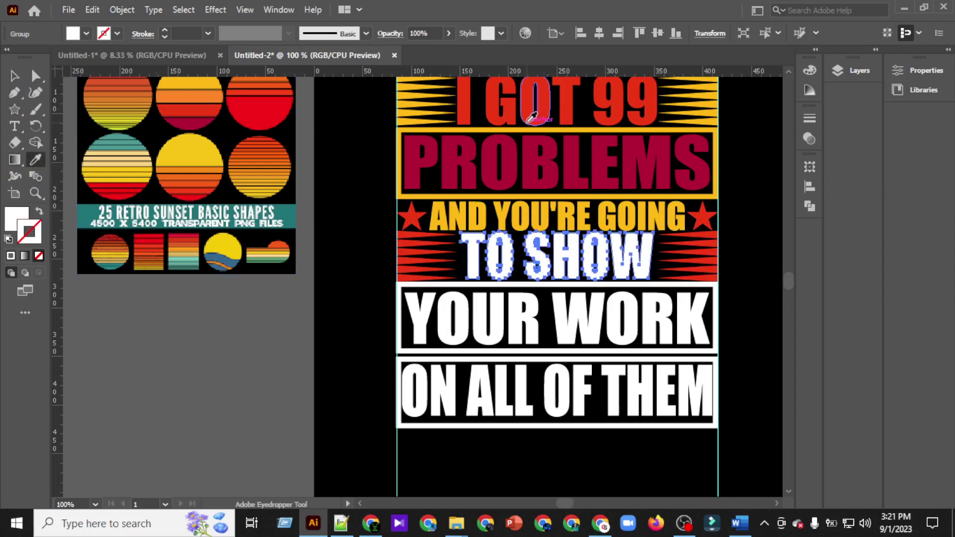
left_click(521, 177)
left_click(14, 75)
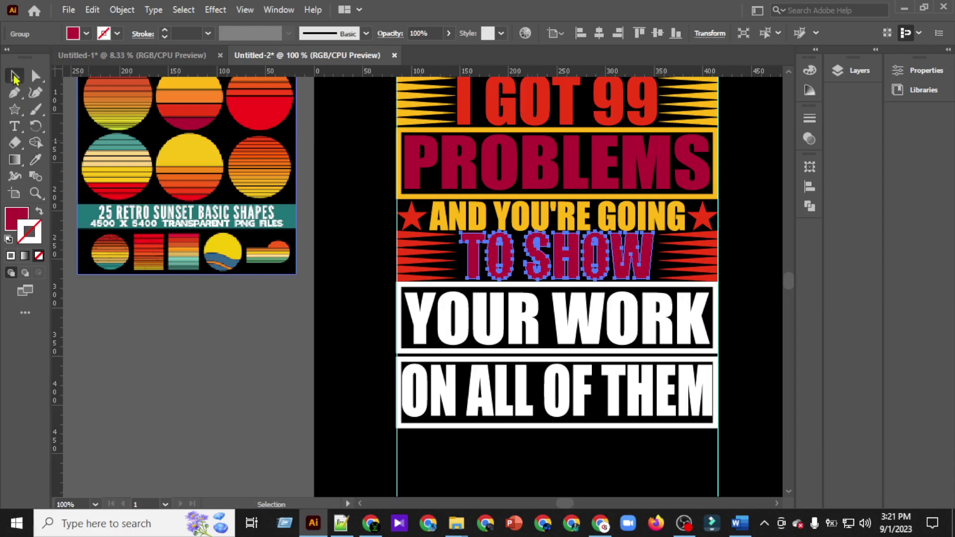
Step: Fill the frame around YOUR WORK with the yellow-orange of the upper spikes and its lettering with the red of I GOT 99
left_click(519, 287)
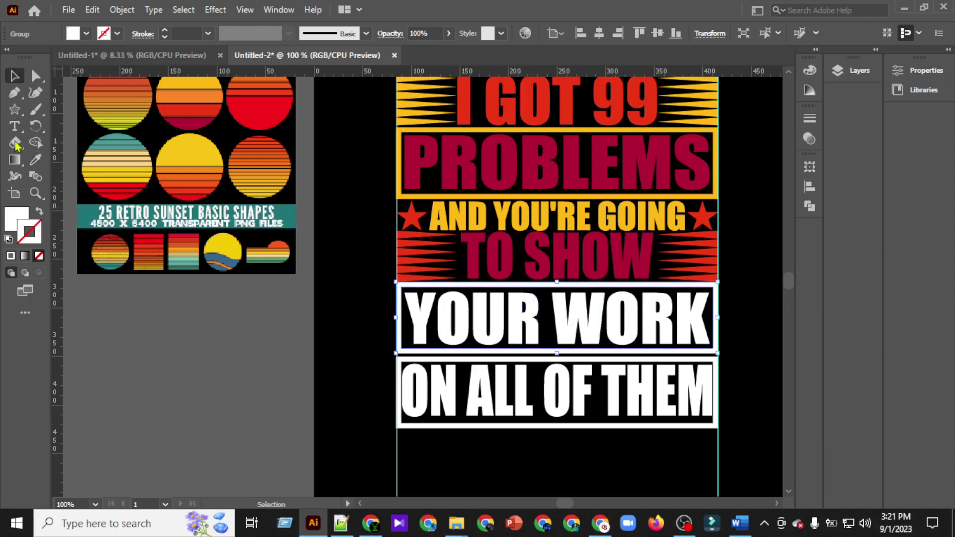
left_click(35, 160)
left_click(428, 105)
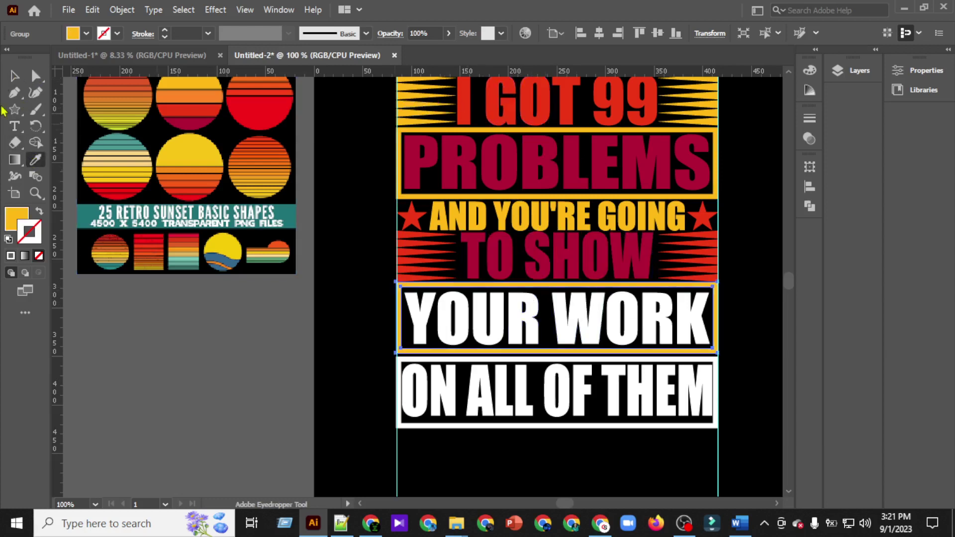
left_click(14, 76)
left_click(677, 319)
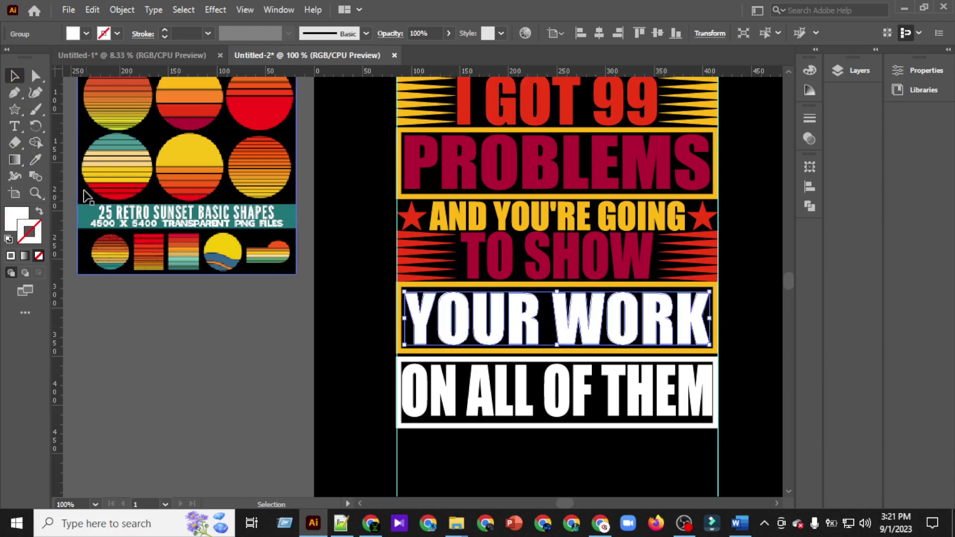
left_click(37, 161)
left_click(538, 101)
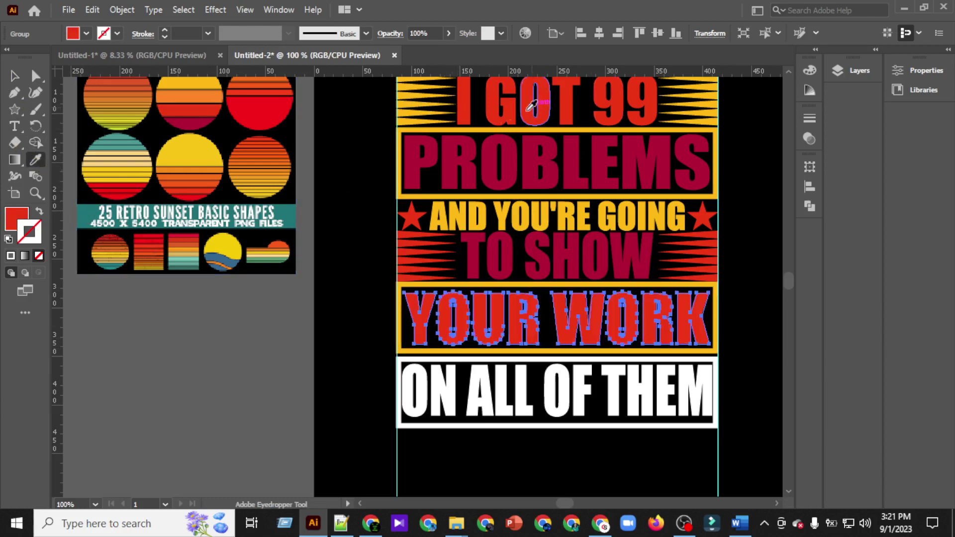
left_click(13, 75)
Step: Delete the retro sunset reference image beside the artboard
left_click(220, 187)
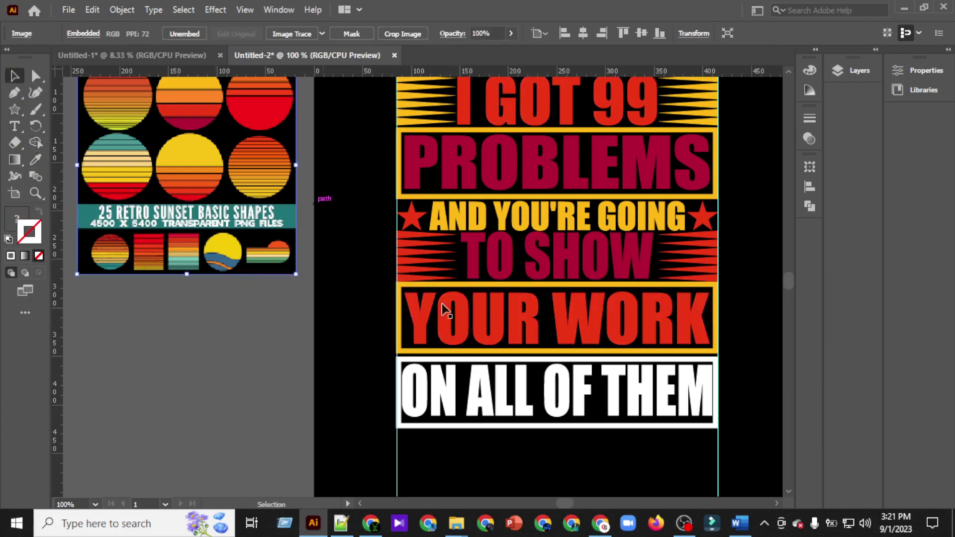
key("Delete")
scroll(587, 368, "down", 3)
scroll(586, 368, "right", 3)
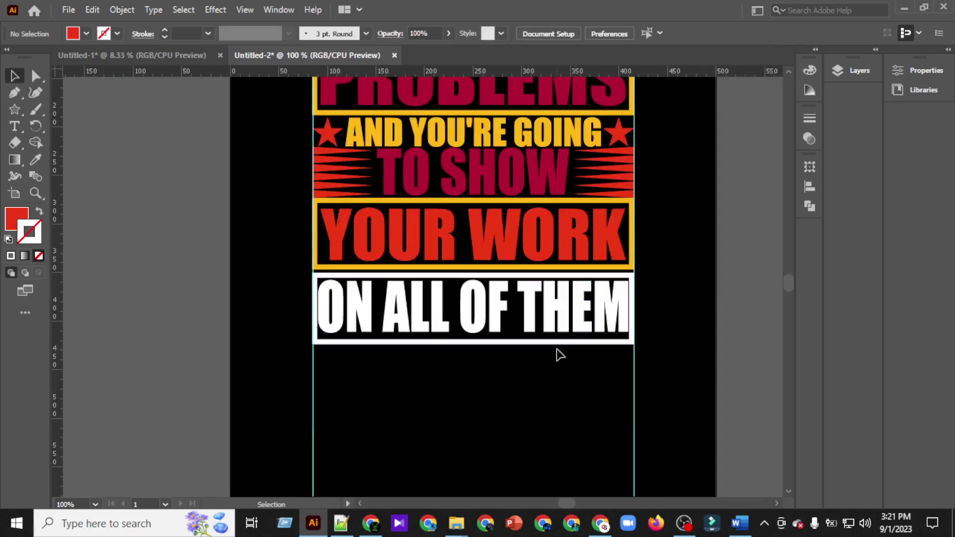
Step: Fill the ON ALL OF THEM lettering with the crimson of TO SHOW
left_click(580, 324)
left_click(36, 159)
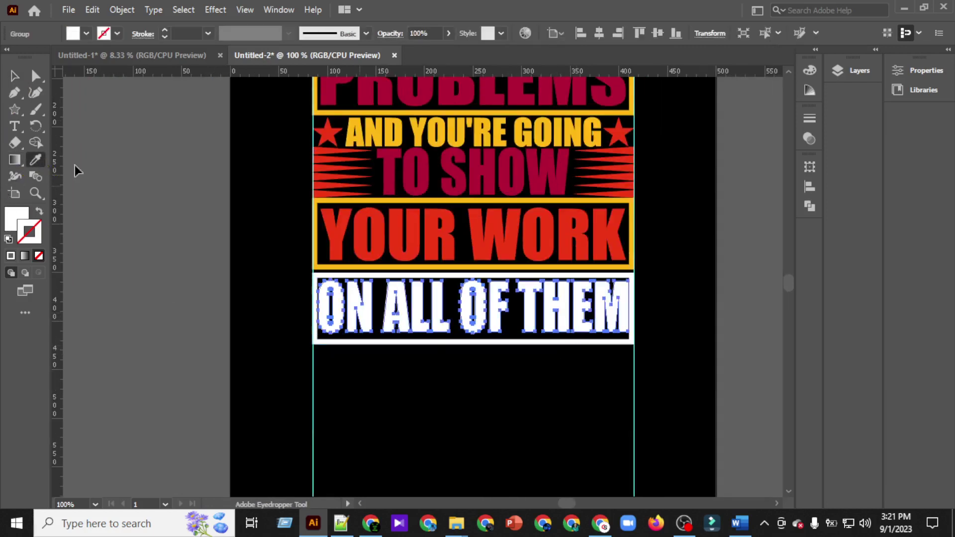
left_click(498, 177)
left_click(14, 77)
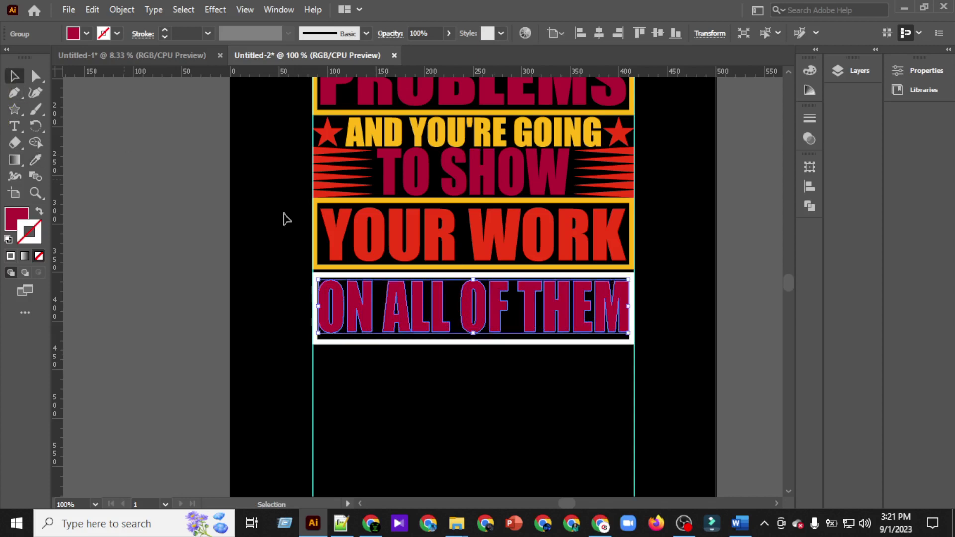
Step: Try yellow-orange on the frame around ON ALL OF THEM and settle on the red of YOUR WORK as its fill
left_click(401, 342)
left_click(36, 159)
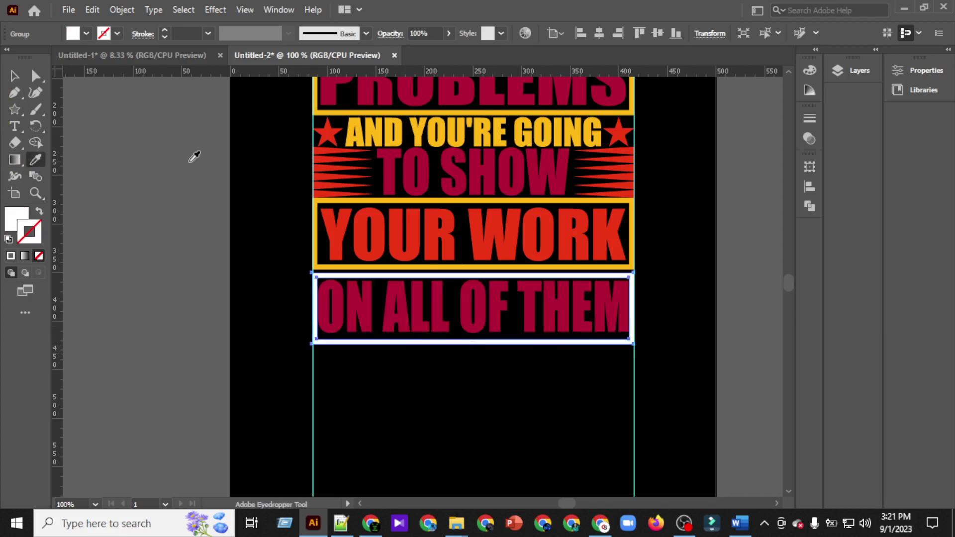
left_click(401, 131)
scroll(400, 142, "up", 1)
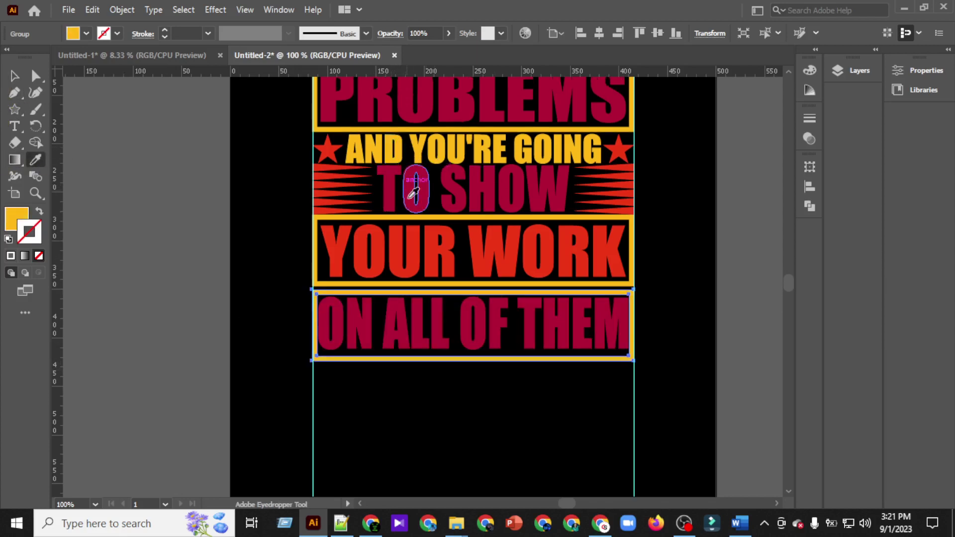
left_click(424, 234)
key("ctrl+minus")
key("ctrl+minus")
key("v")
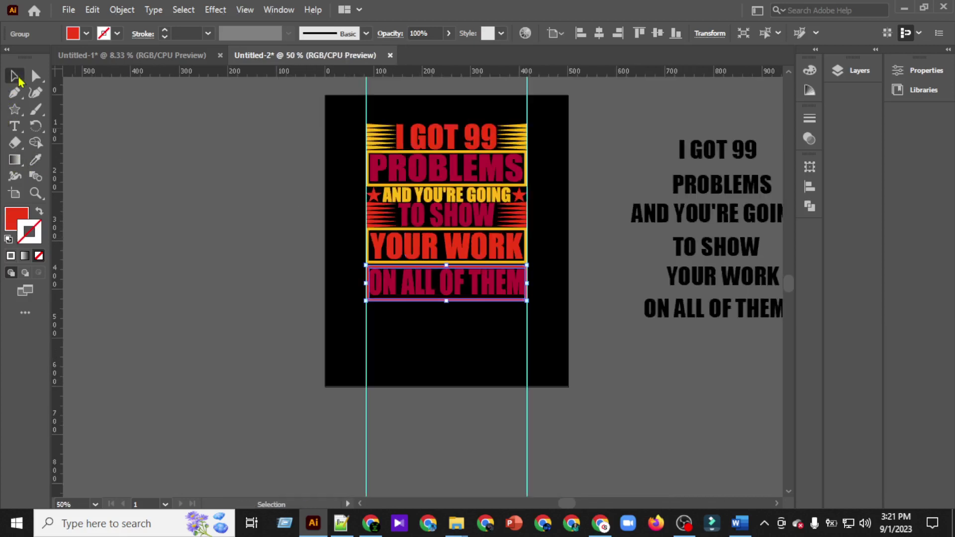
Step: Delete both vertical guides running along the side edges of the lettering design
left_click(573, 135)
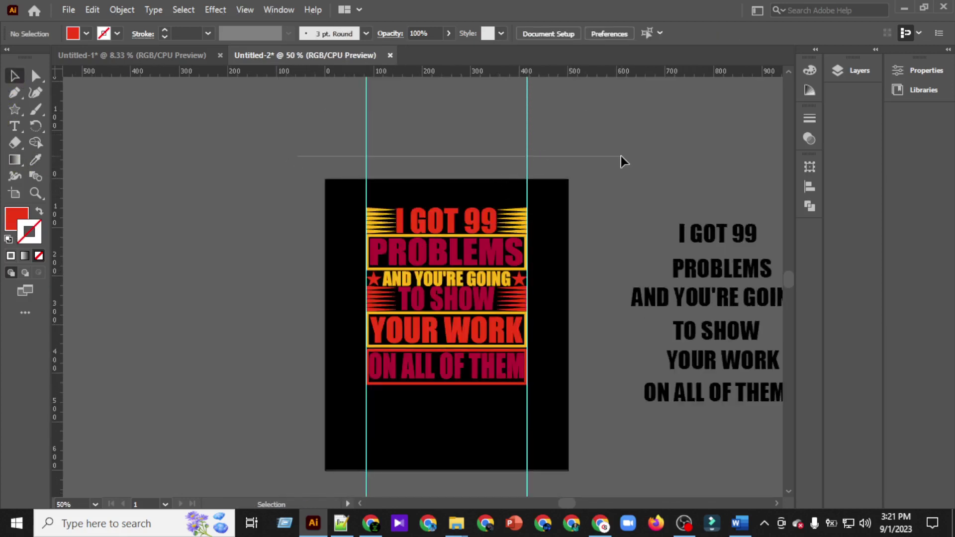
left_click_drag(323, 131, 535, 131)
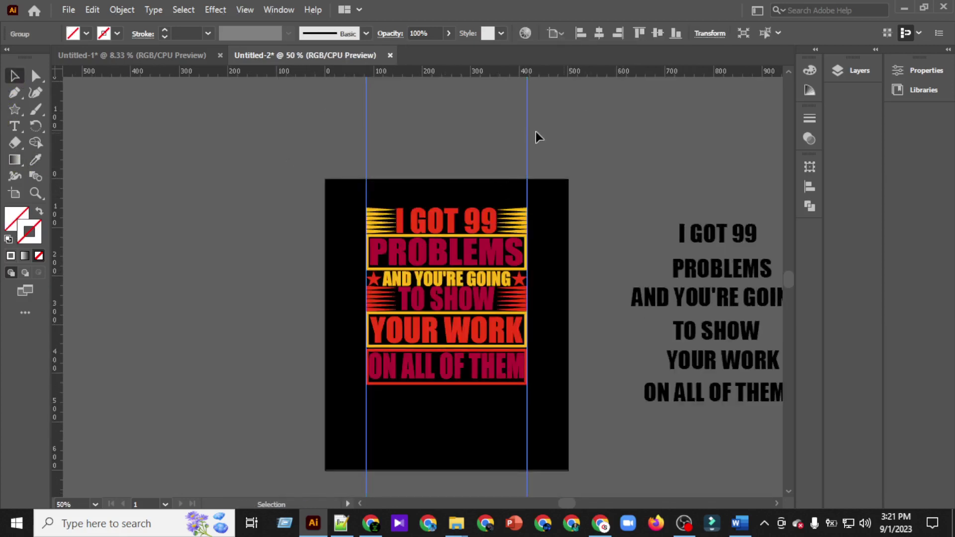
key("Delete")
Step: Expand the complete lettering design and centre it vertically on the artboard
scroll(543, 135, "down", 3)
left_click_drag(338, 124, 559, 341)
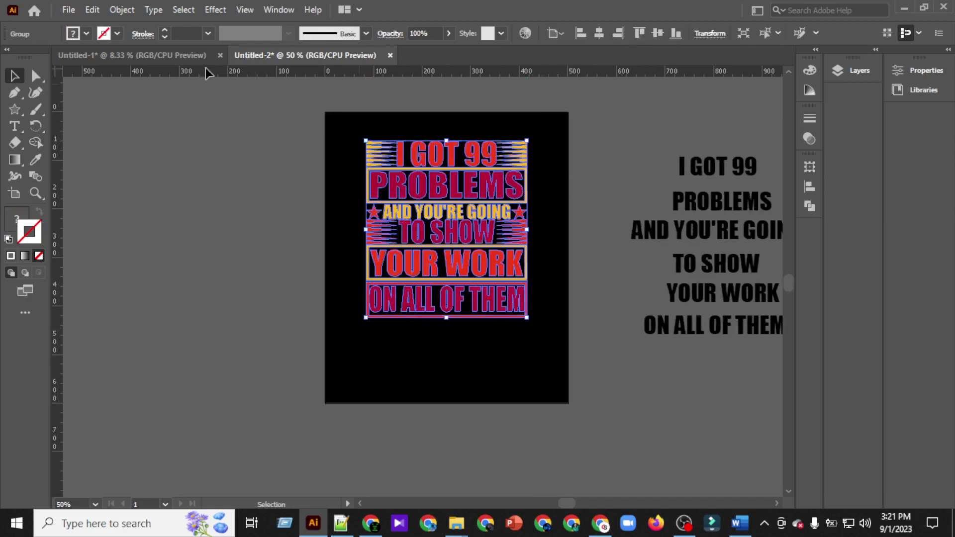
left_click(122, 13)
left_click(201, 186)
left_click(131, 12)
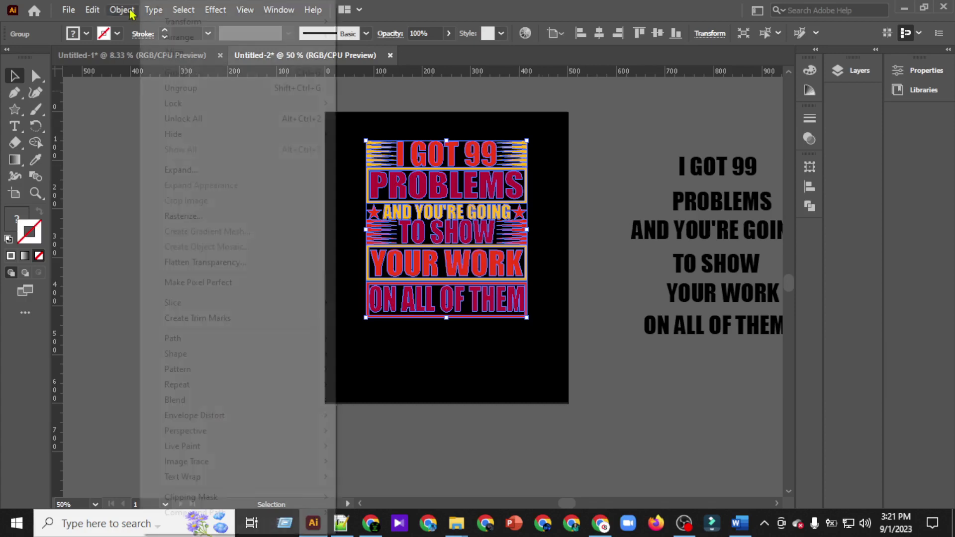
left_click(186, 170)
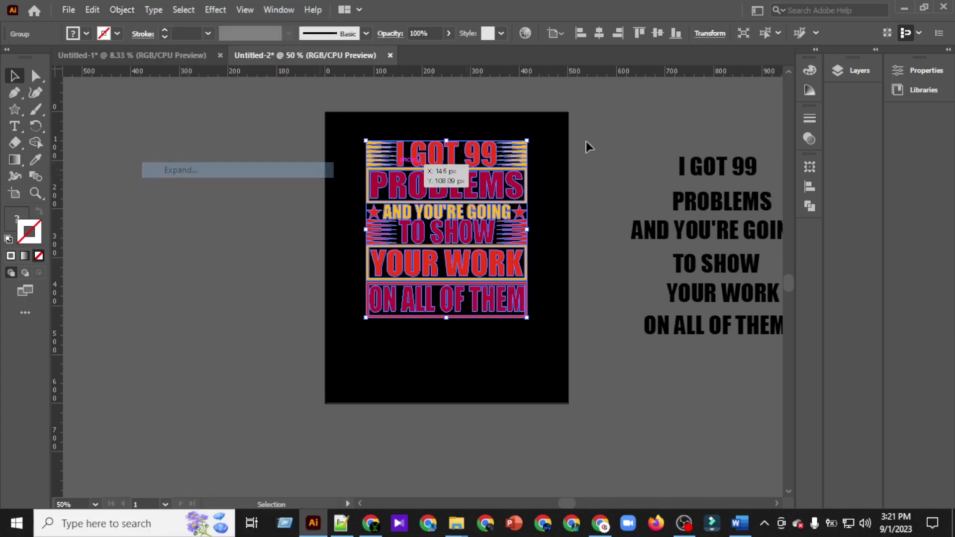
left_click(657, 38)
scroll(633, 166, "right", 3)
left_click_drag(555, 135, 754, 396)
left_click(597, 381)
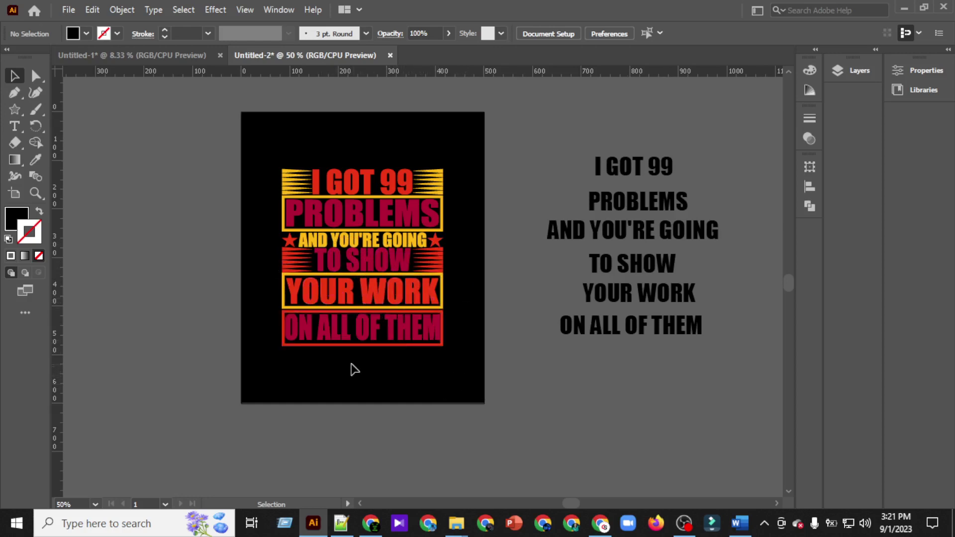
Step: Isolate the ON ALL OF THEM lettering and nudge it slightly down so it sits vertically centred in its red frame
scroll(354, 369, "up", 1)
scroll(392, 366, "up", 2)
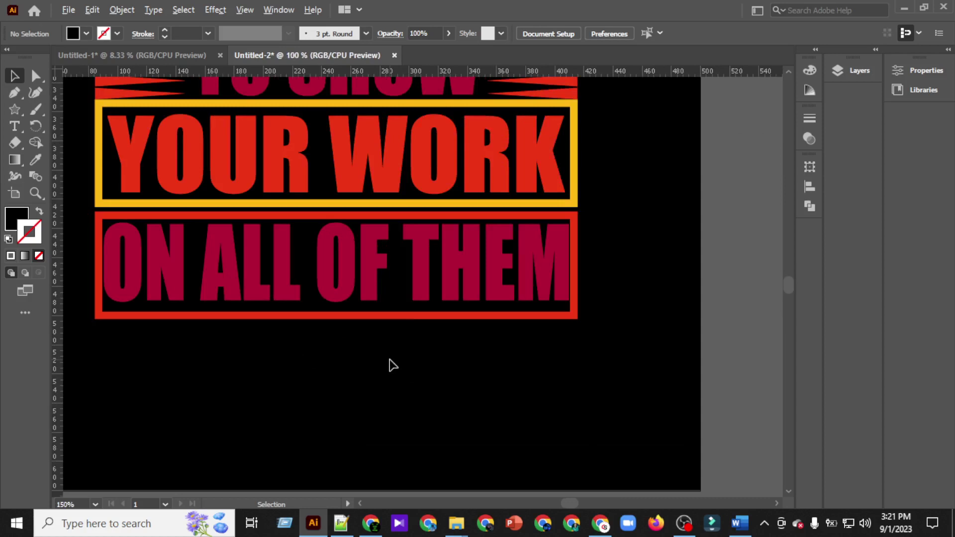
scroll(392, 366, "down", 4)
scroll(390, 365, "up", 3)
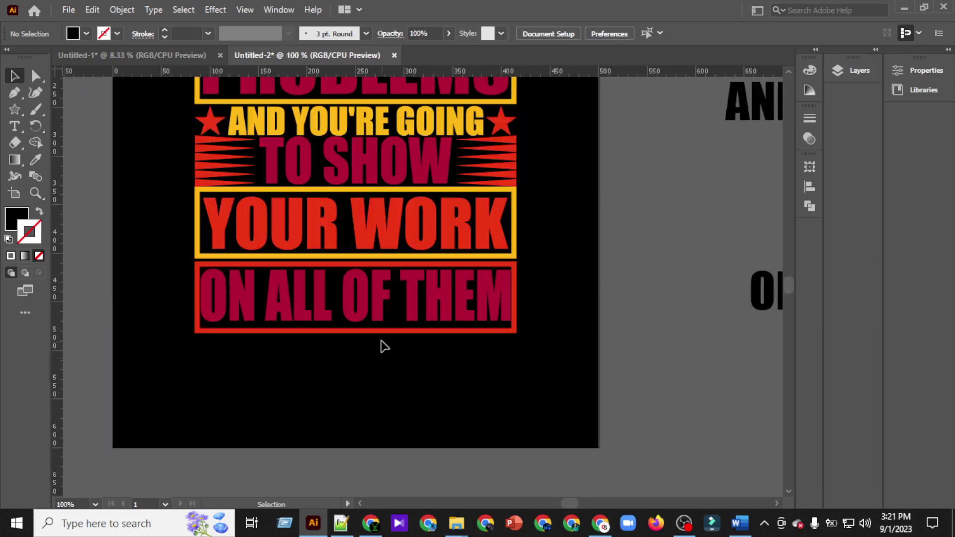
left_click(365, 306)
double_click(360, 308)
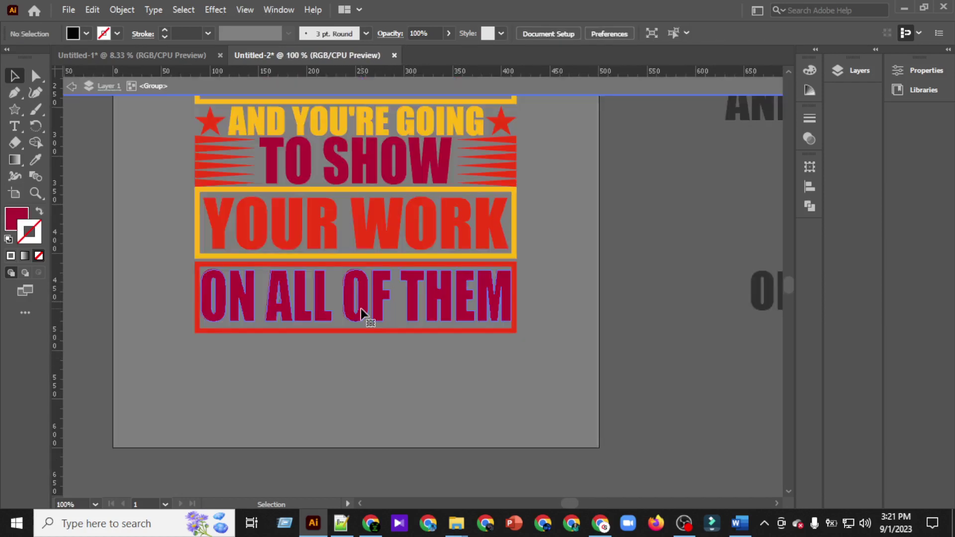
left_click(359, 311)
scroll(360, 312, "up", 2)
left_click_drag(354, 331, 357, 336)
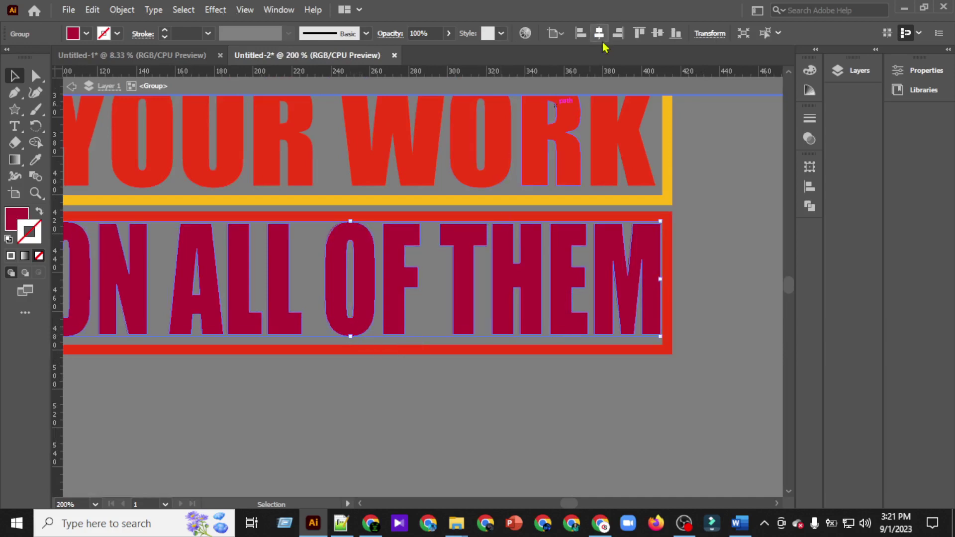
key("Down")
key("Down")
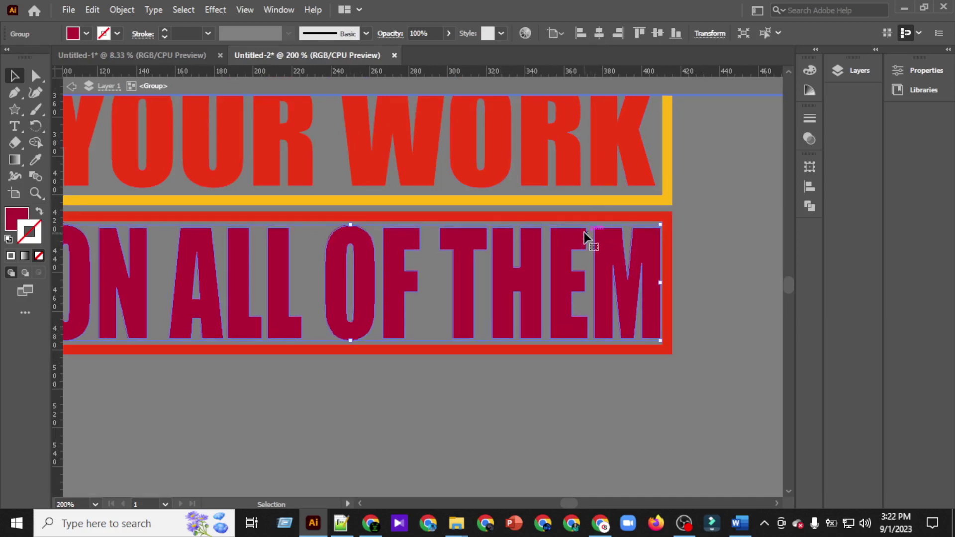
key("Up")
key("Down")
key("Up")
key("Down")
double_click(554, 401)
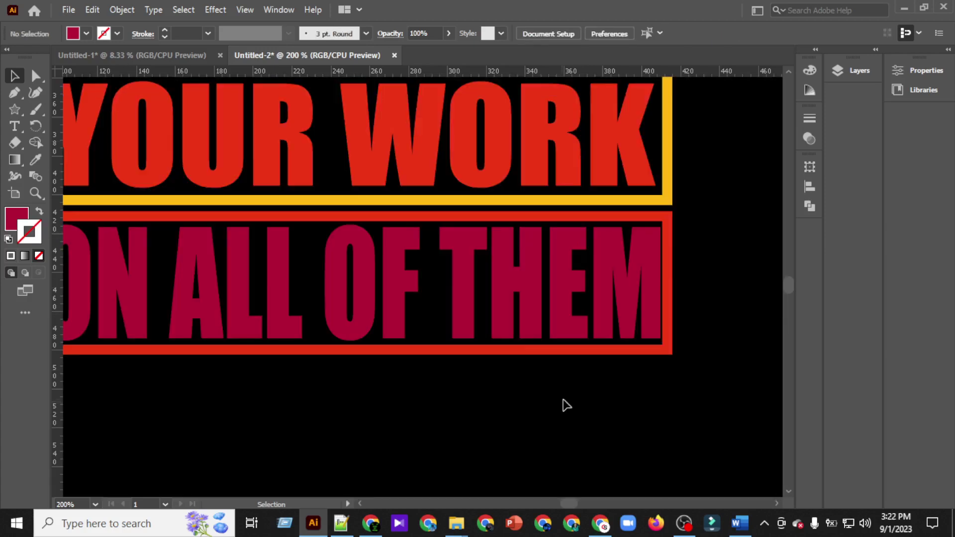
Step: Delete the black source text lines beside the artboard
scroll(563, 397, "down", 5)
scroll(563, 396, "right", 6)
left_click_drag(533, 214, 690, 427)
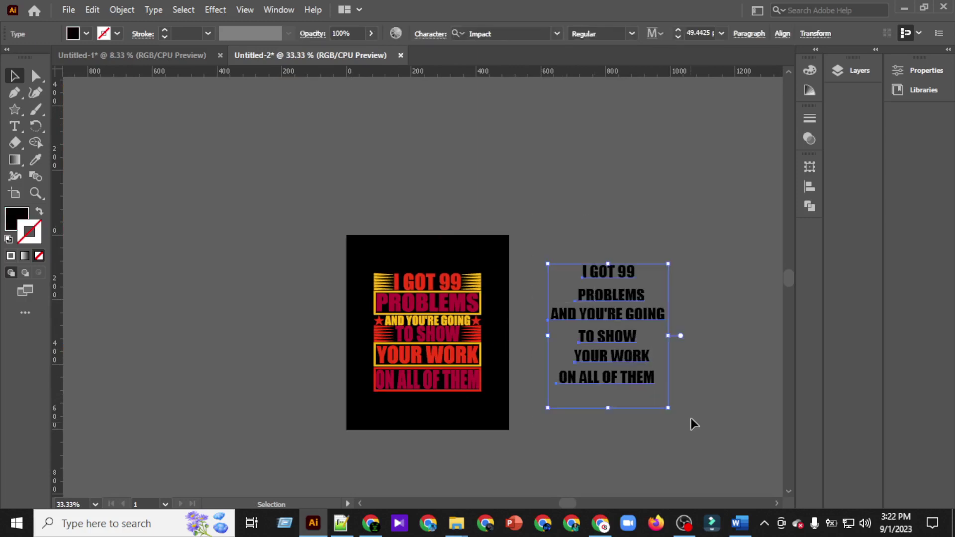
key("Delete")
Step: Expand the complete design again and scale it up proportionally from its centre to a width of 430 px
left_click_drag(264, 190, 619, 413)
key("ctrl+c")
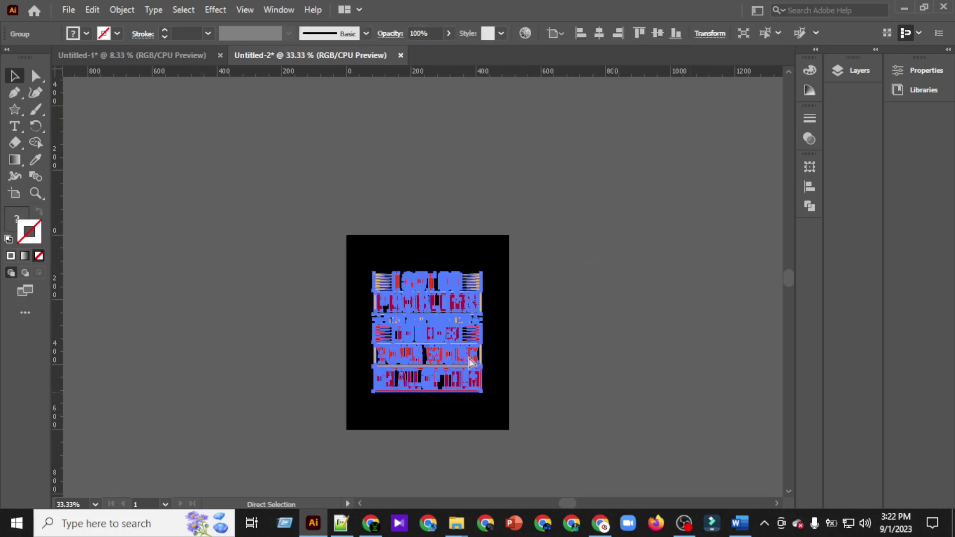
left_click(121, 10)
left_click(164, 169)
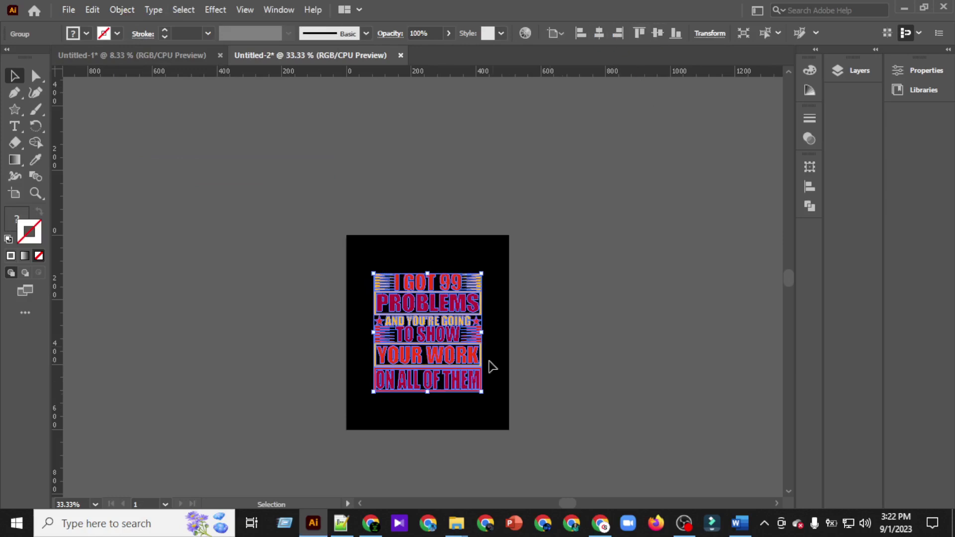
left_click_drag(481, 393, 498, 410)
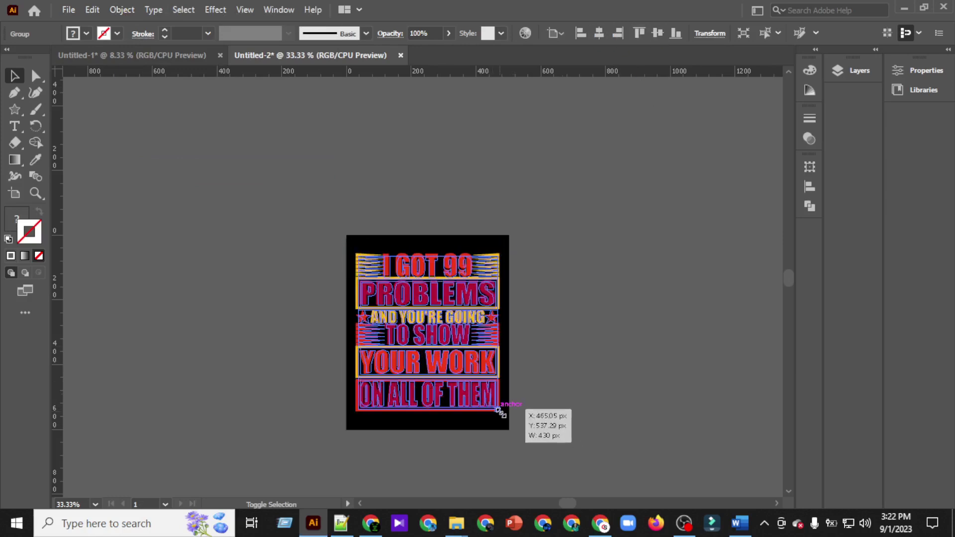
scroll(534, 308, "up", 2)
scroll(534, 308, "down", 4)
left_click(521, 308)
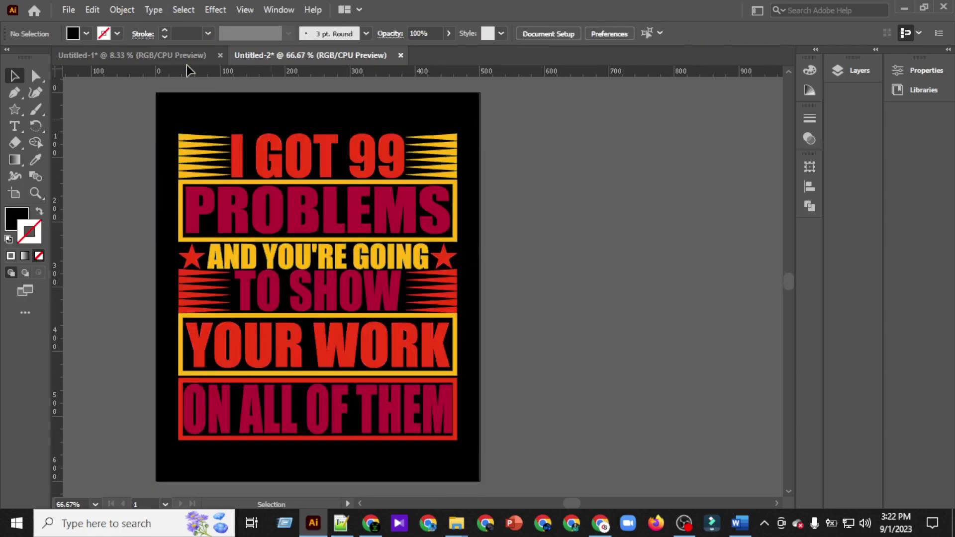
Step: Close the Untitled-1 document
left_click(220, 56)
left_click(549, 282)
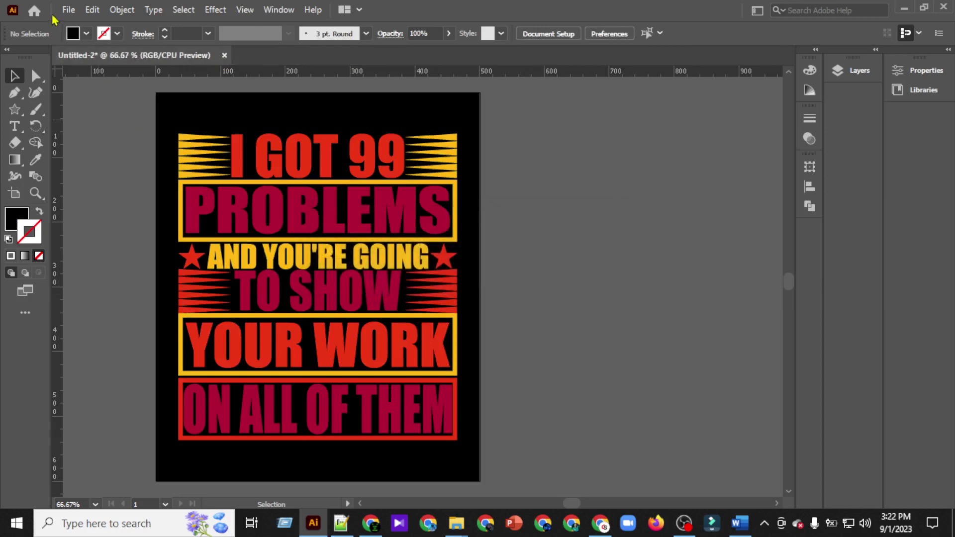
left_click(68, 9)
left_click(99, 57)
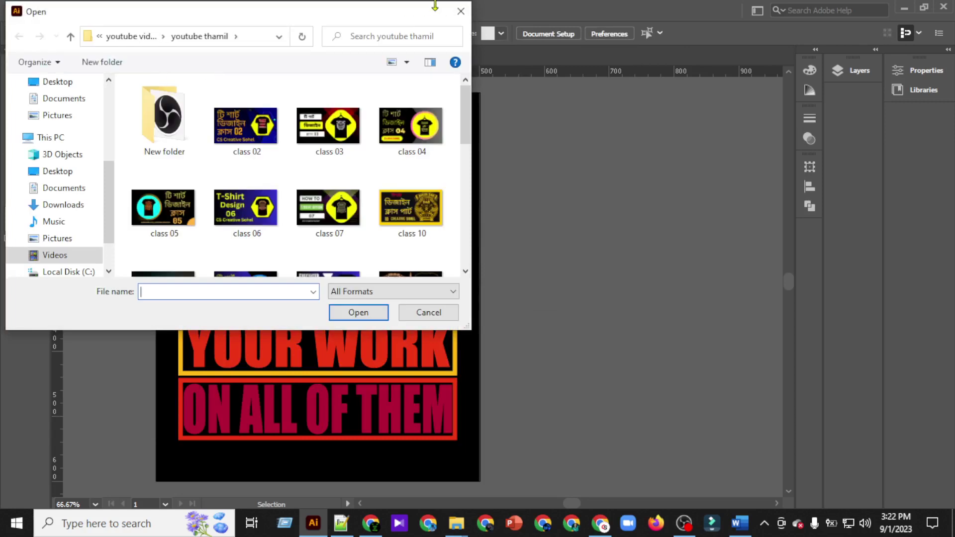
left_click(463, 12)
Step: Create a new document from the recent custom 2000 x 2000 px preset
left_click(72, 13)
left_click(95, 26)
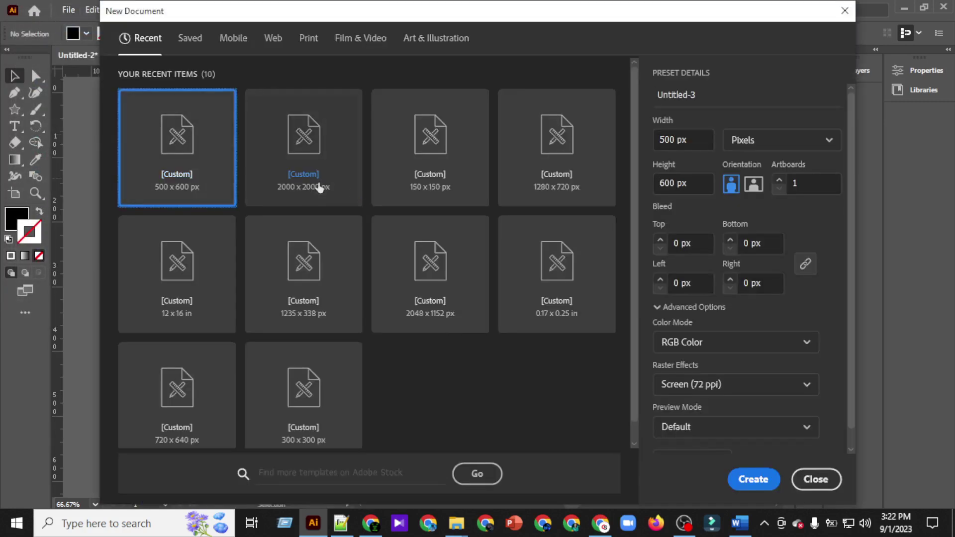
left_click(318, 188)
left_click(770, 479)
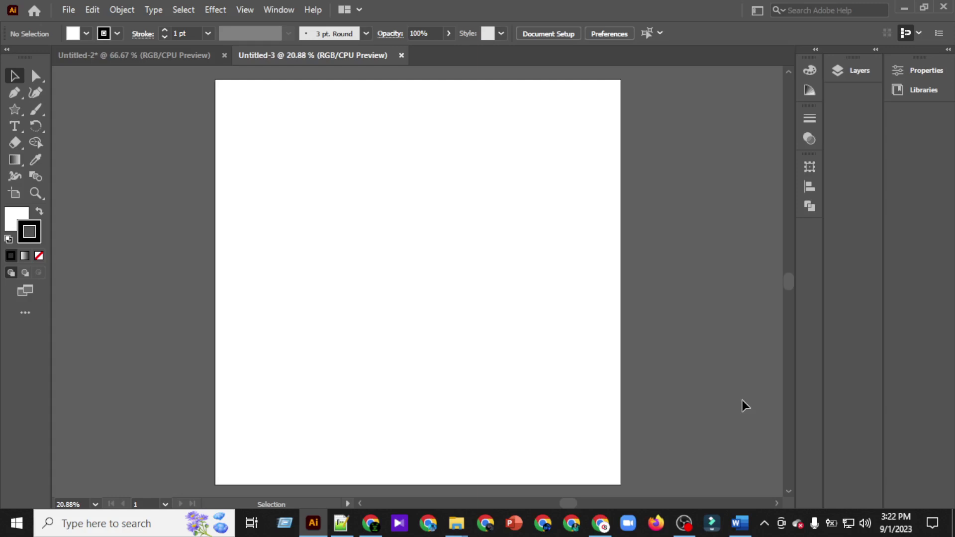
Step: Draw a white rectangle without a stroke that covers the whole square artboard
scroll(692, 398, "down", 1)
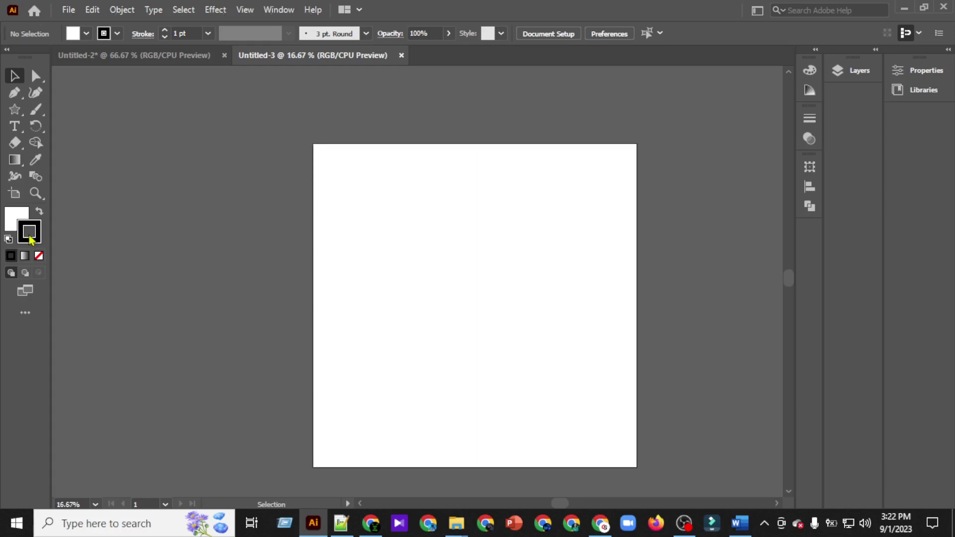
left_click(39, 258)
left_click(22, 211)
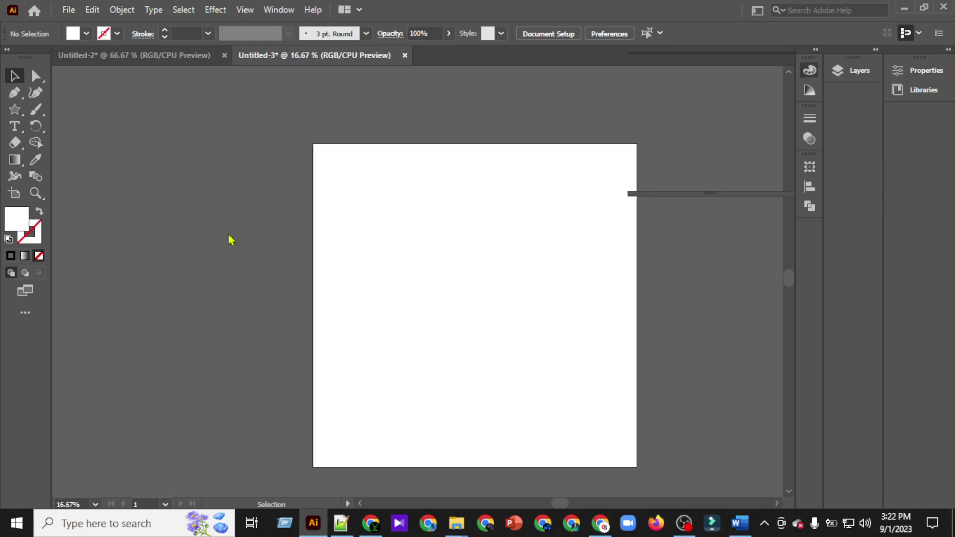
left_click(766, 64)
scroll(499, 218, "right", 2)
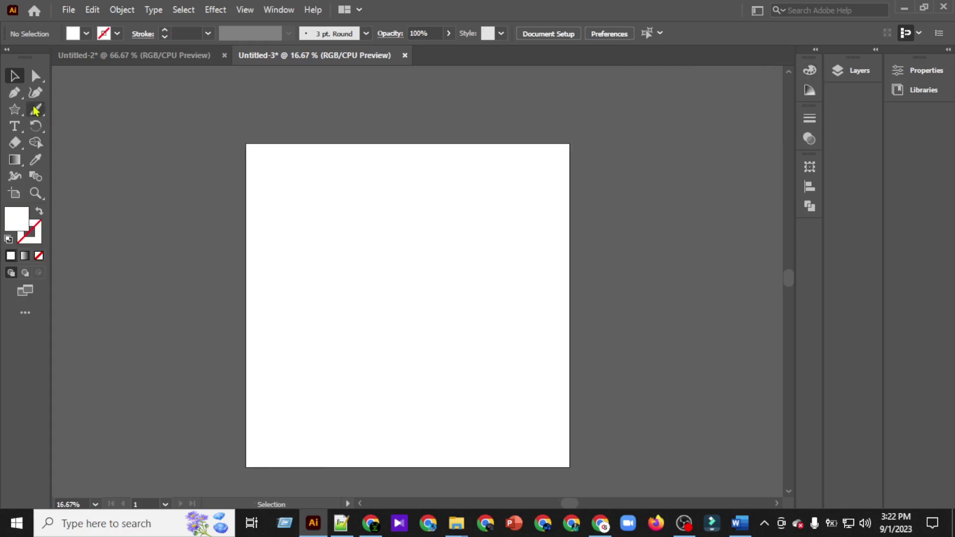
right_click(17, 111)
left_click(85, 109)
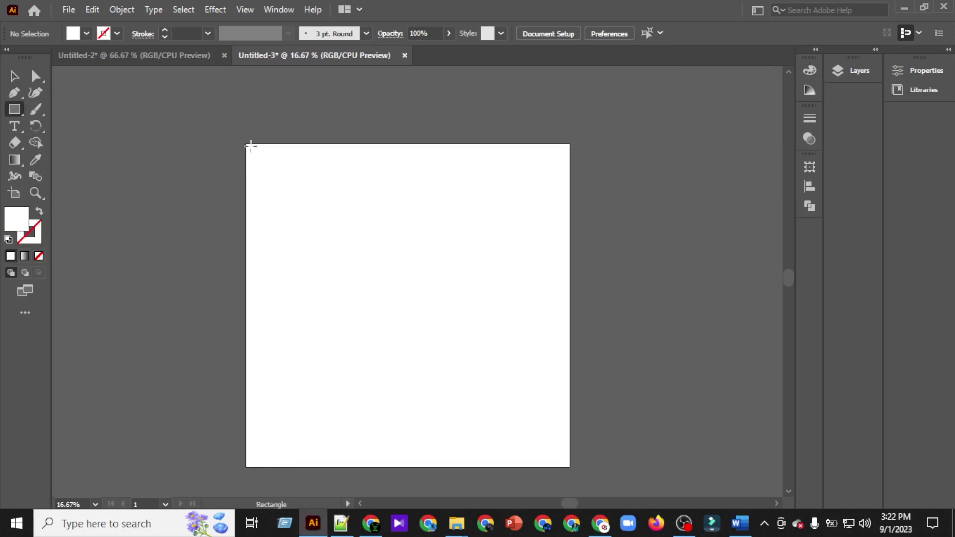
left_click_drag(245, 145, 569, 431)
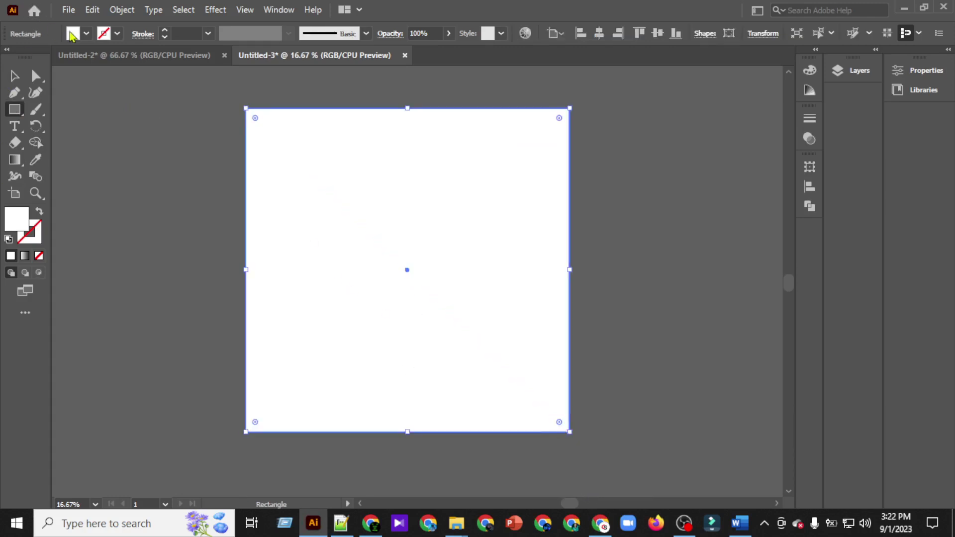
Step: Fill the background rectangle with bright yellow at hue 59°, 100% saturation and 100% brightness, and leave it deselected
left_click(86, 34)
left_click(59, 57)
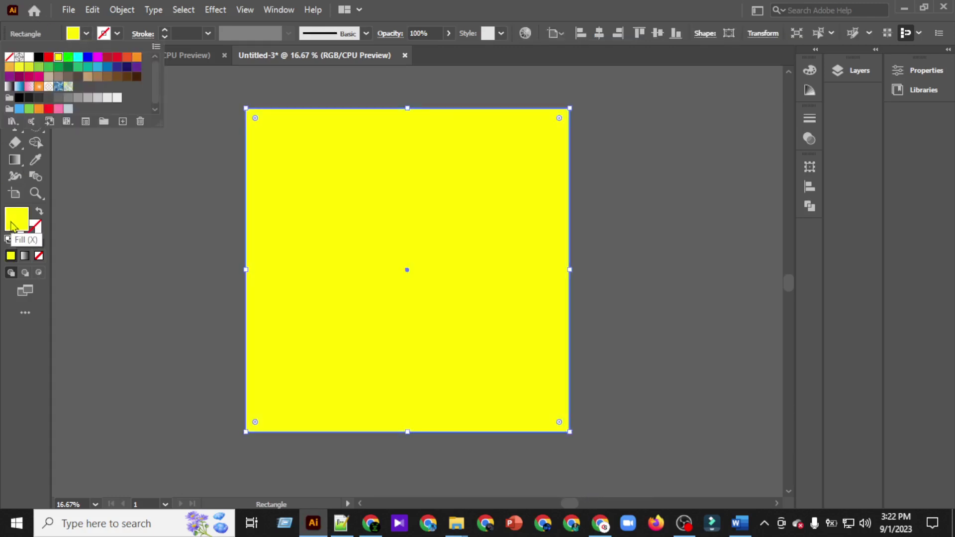
double_click(14, 224)
left_click_drag(464, 175, 481, 163)
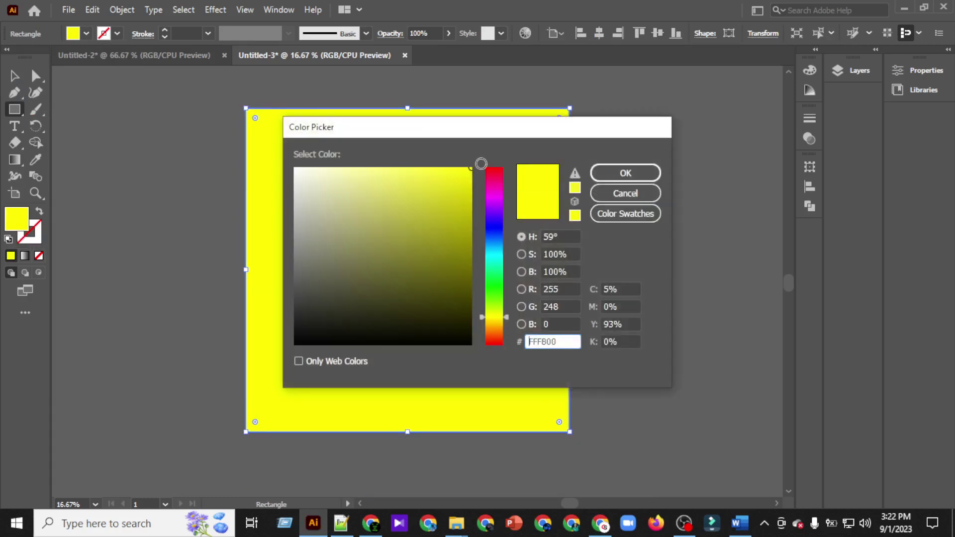
left_click(625, 173)
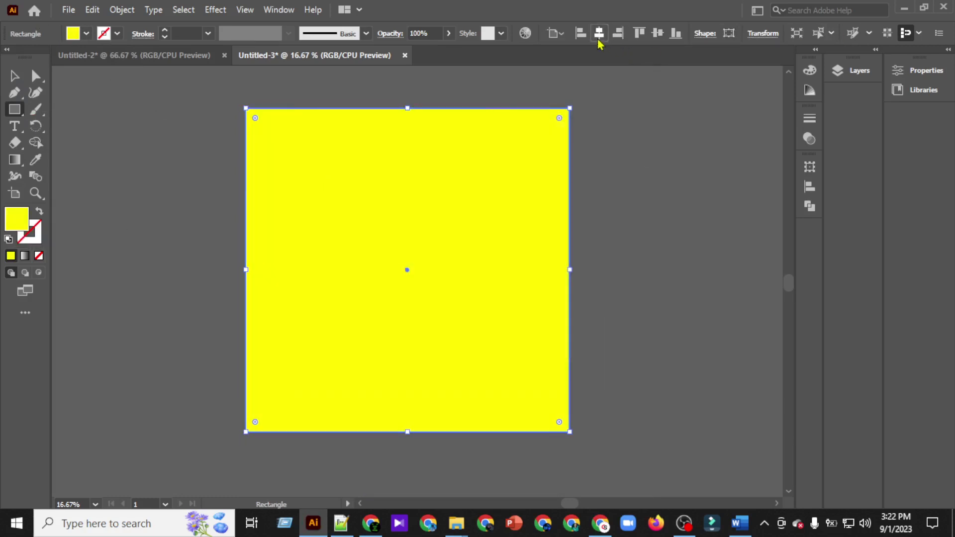
left_click(14, 79)
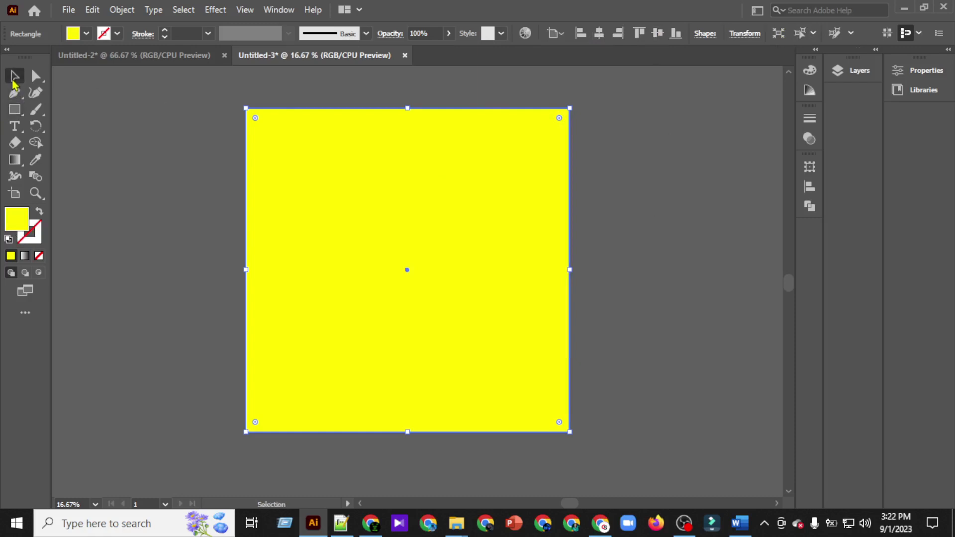
left_click_drag(185, 97, 690, 427)
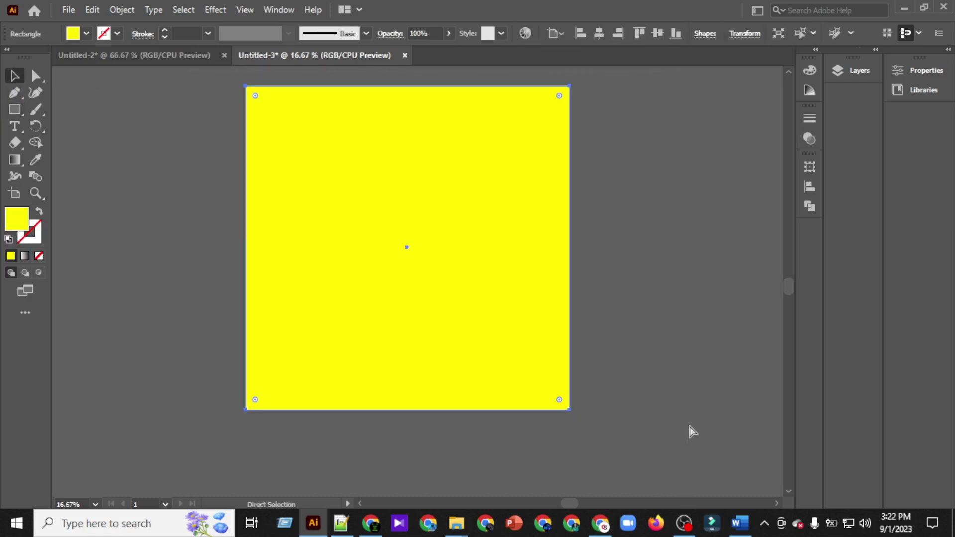
left_click(690, 427)
Step: Open the "T-Shirt ai faile design" file from the T-shirt mockup folder inside "All T-Shirt 2022" on the desktop
left_click(69, 10)
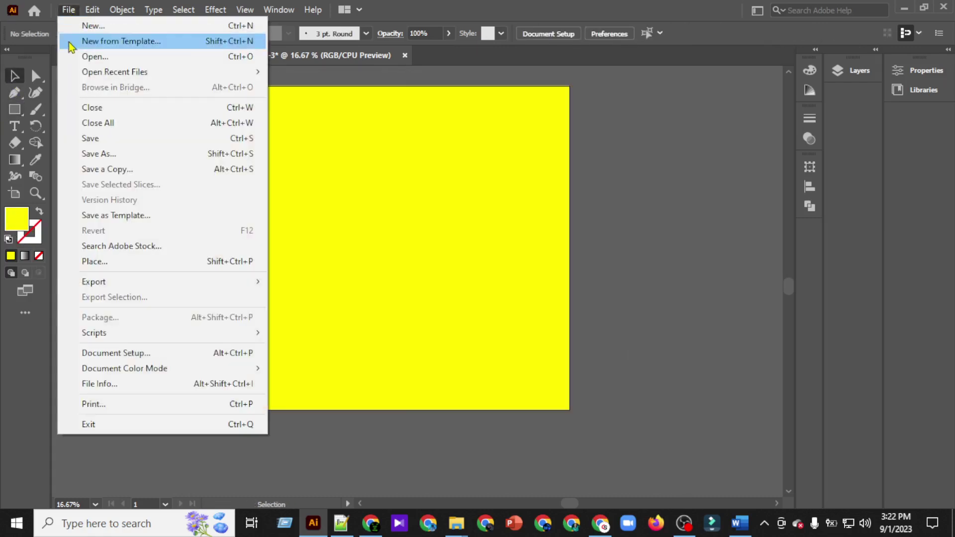
left_click(60, 55)
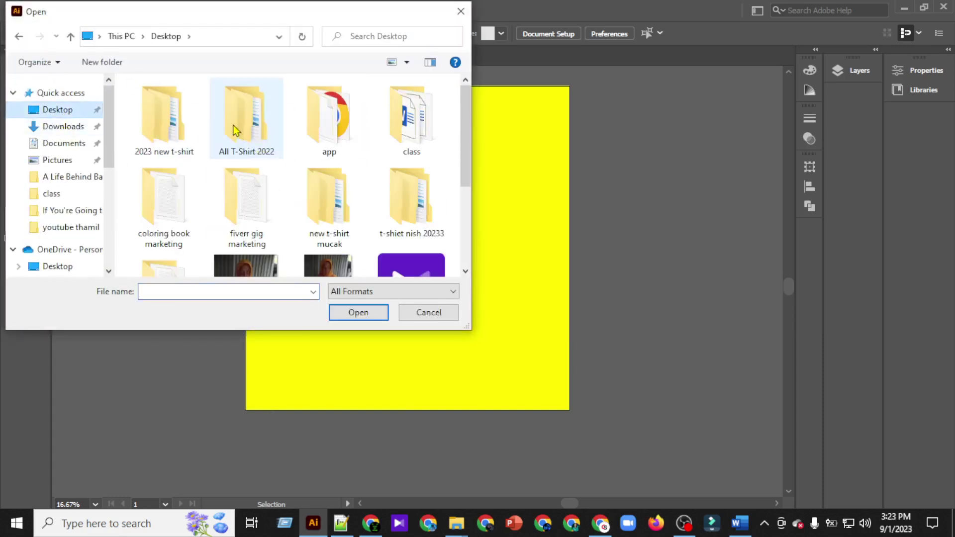
double_click(234, 125)
double_click(418, 153)
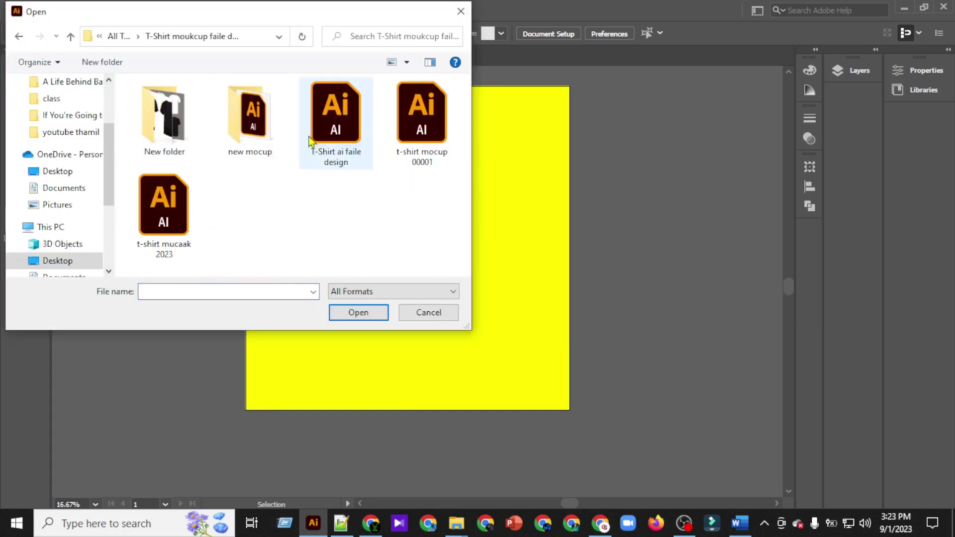
double_click(317, 137)
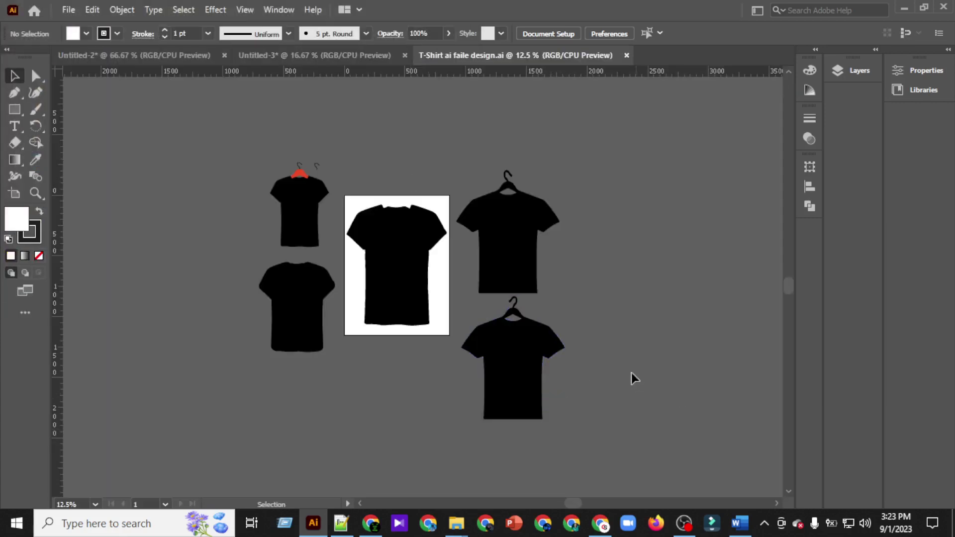
Step: Copy the black T-shirt silhouette from the mockup file's artboard into the yellow square document and close the mockup file
left_click_drag(385, 248, 401, 203)
left_click(608, 57)
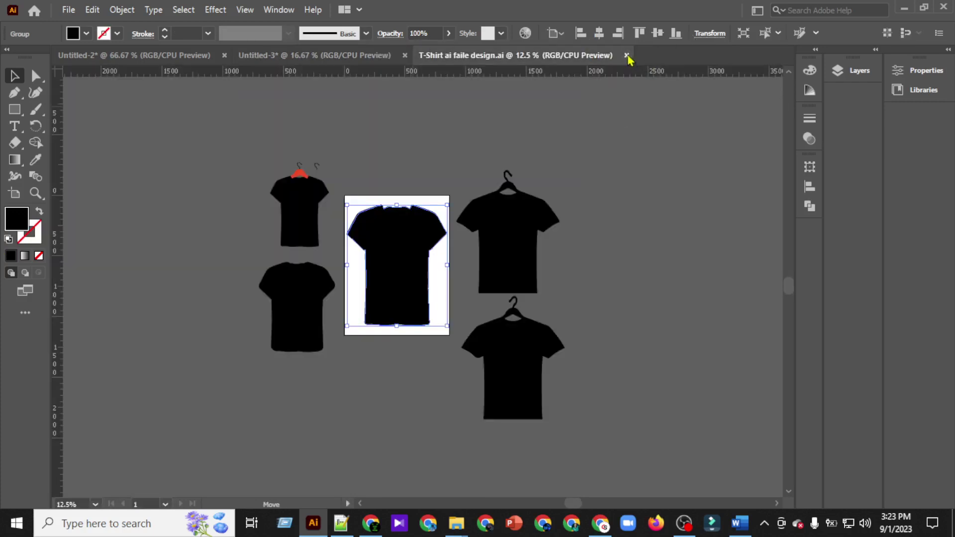
left_click(626, 55)
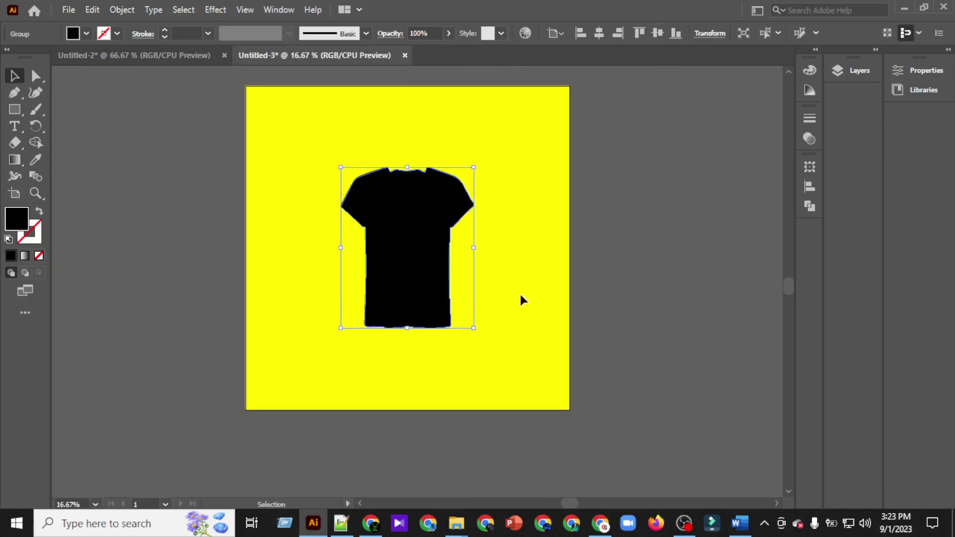
Step: Enlarge and slightly widen the T-shirt silhouette to nearly fill the yellow background, and centre it horizontally and vertically on the artboard
left_click_drag(475, 330, 507, 369)
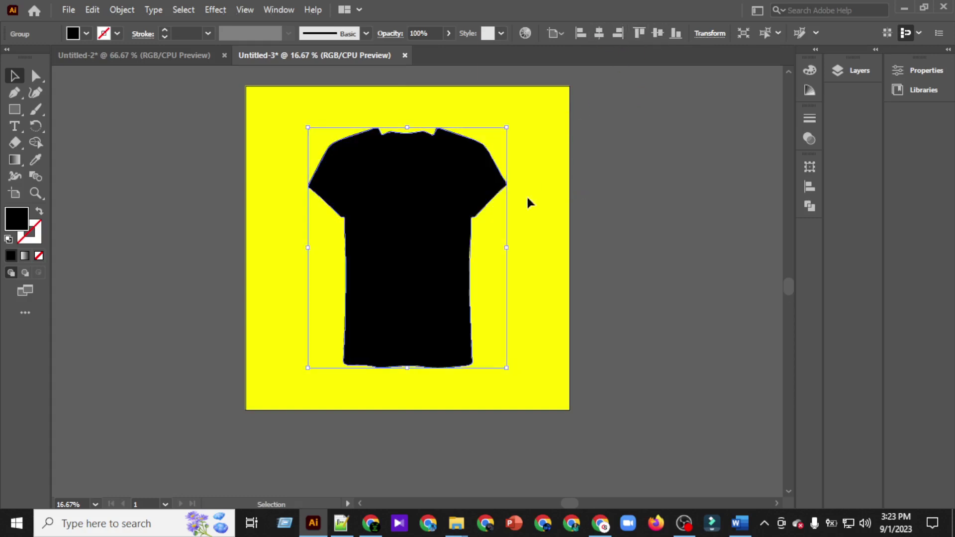
left_click_drag(510, 245, 515, 247)
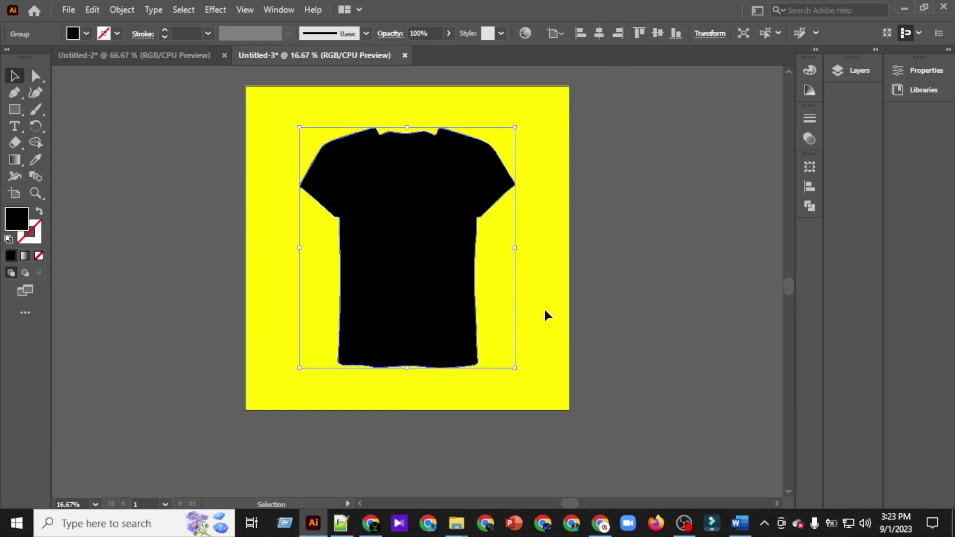
left_click_drag(515, 369, 532, 386)
left_click(598, 33)
left_click(657, 32)
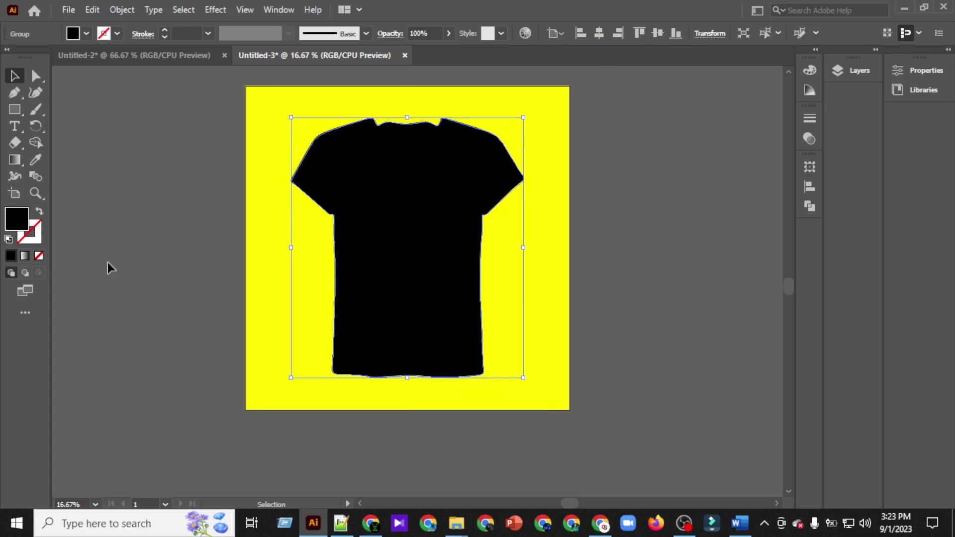
Step: Set the T-shirt silhouette's fill to pure black and deselect it
double_click(22, 225)
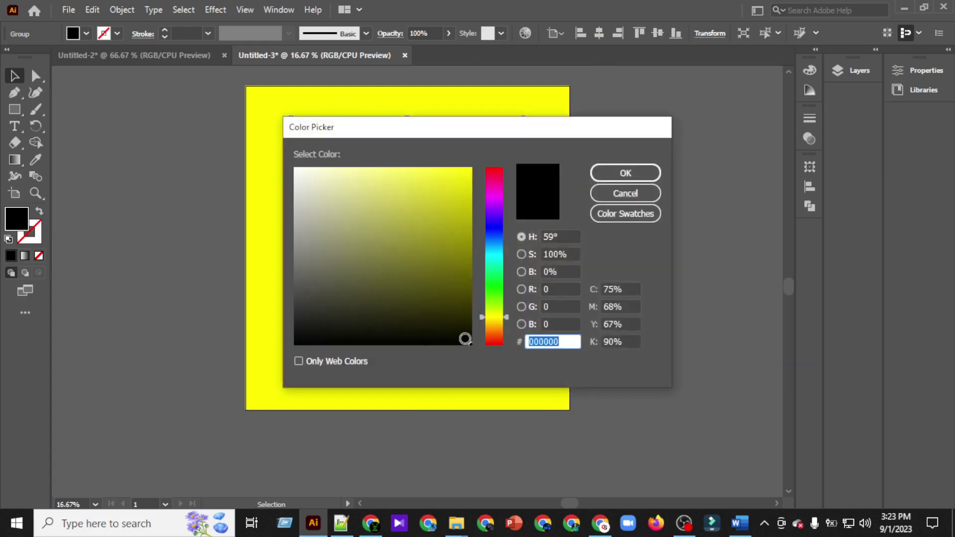
left_click_drag(465, 338, 488, 362)
left_click(625, 173)
left_click(678, 257)
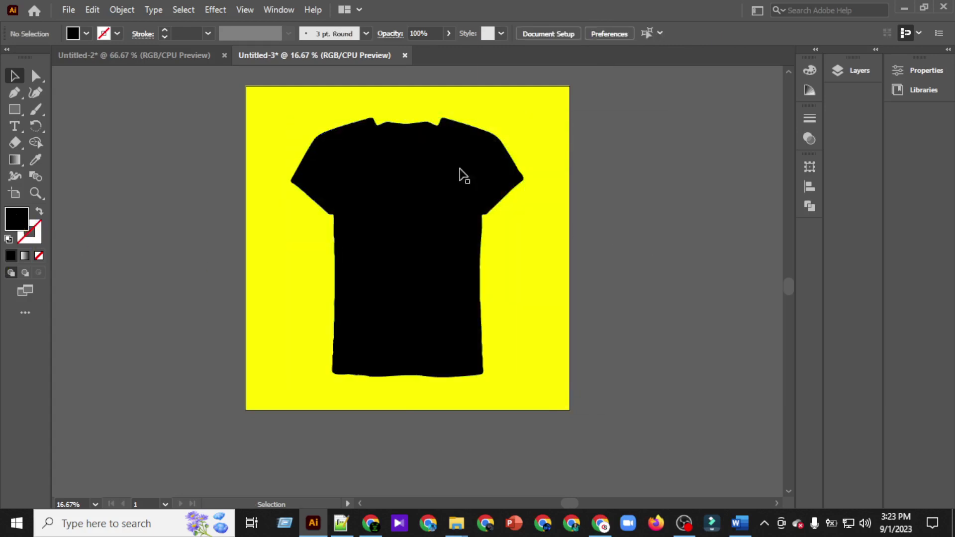
Step: Copy the coloured typography design from the Untitled-2 document onto the T-shirt and centre it horizontally
left_click(196, 65)
left_click_drag(321, 233, 401, 260)
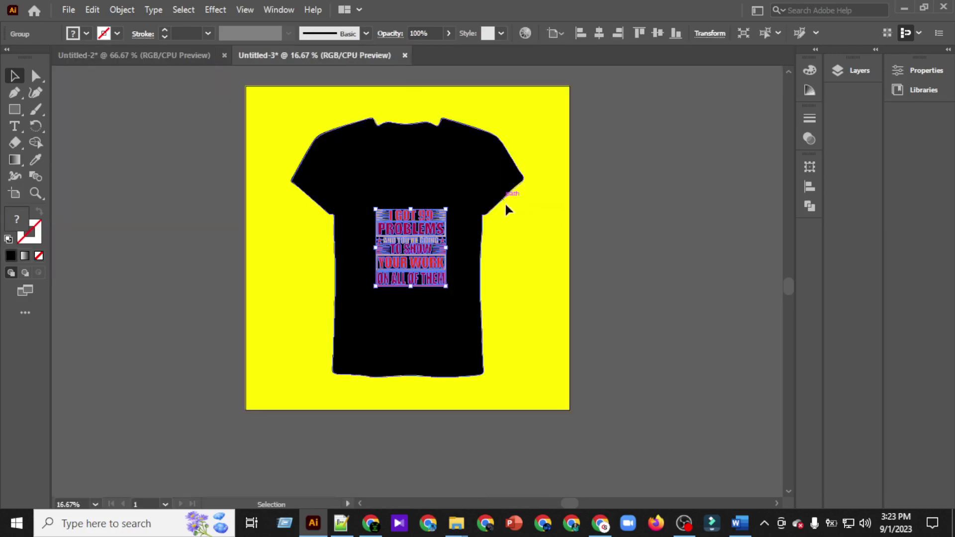
left_click(597, 35)
left_click(667, 195)
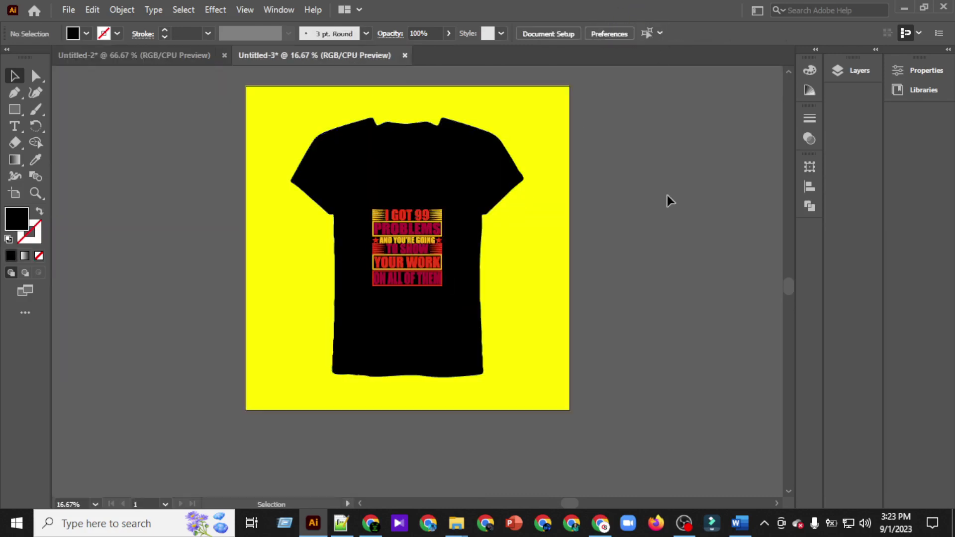
Step: Enlarge the typography design proportionally to span the T-shirt's chest, centre it horizontally and deselect it
left_click(418, 251)
left_click_drag(406, 209, 406, 162)
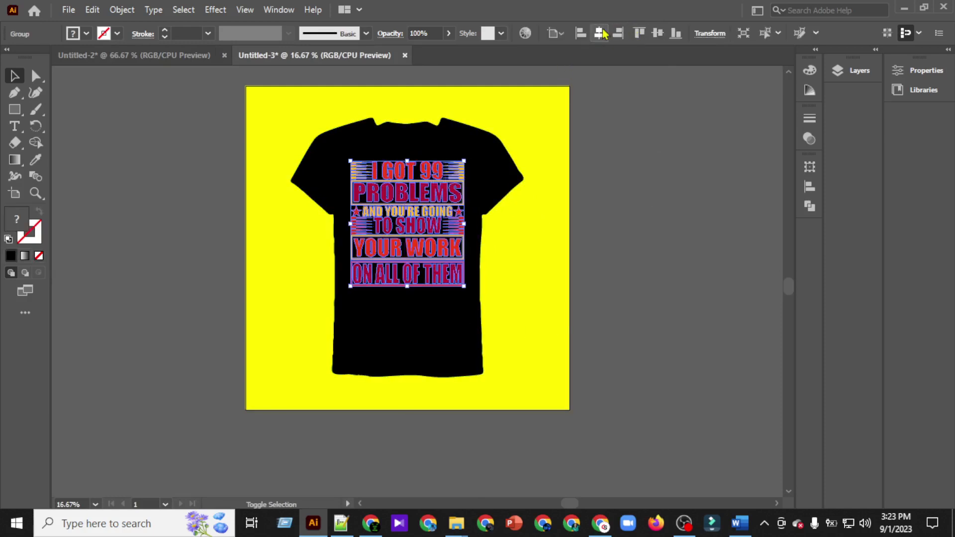
left_click(658, 244)
scroll(648, 243, "left", 1)
scroll(638, 239, "down", 1)
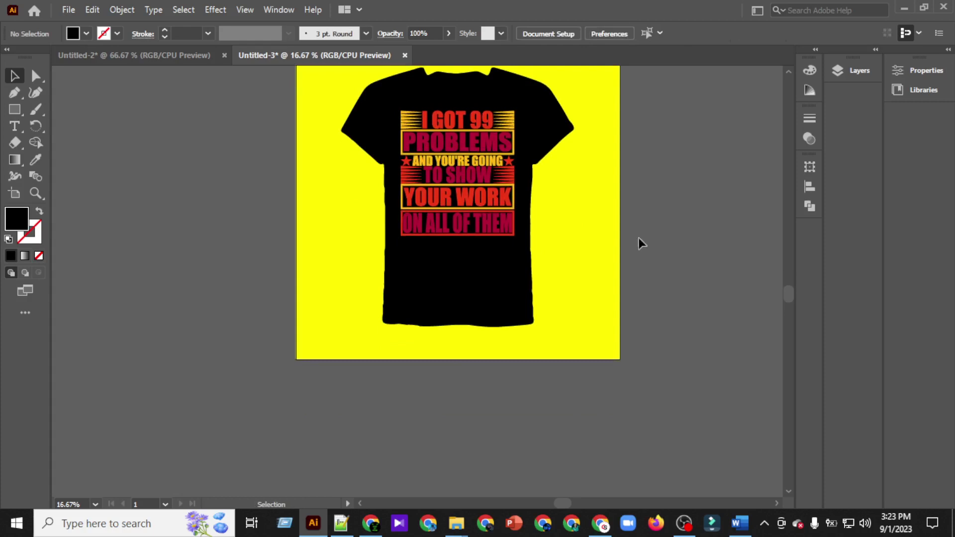
Step: Cut the typography design and make an opacity mask with Clip turned off on the T-shirt silhouette
left_click(438, 173)
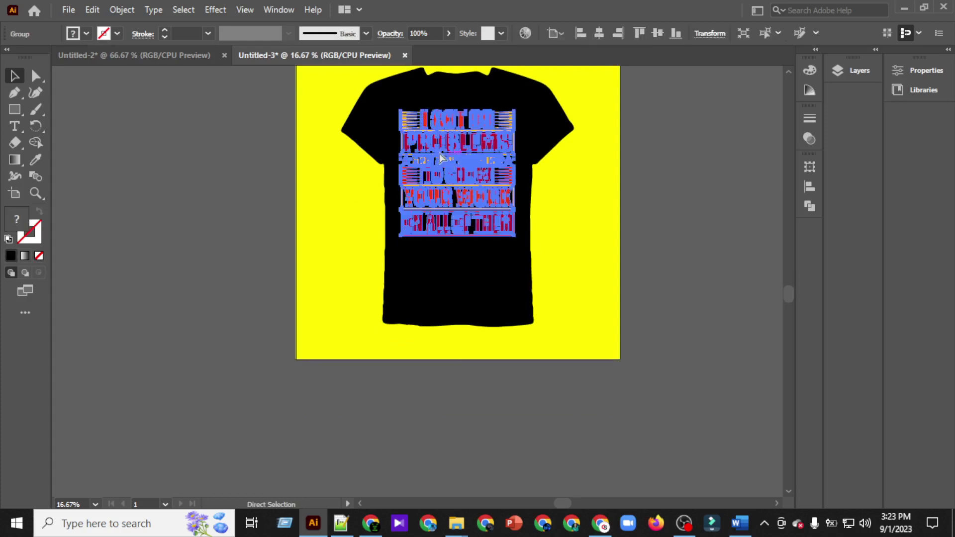
scroll(676, 260, "right", 2)
scroll(676, 260, "up", 2)
left_click(671, 261)
left_click(416, 252)
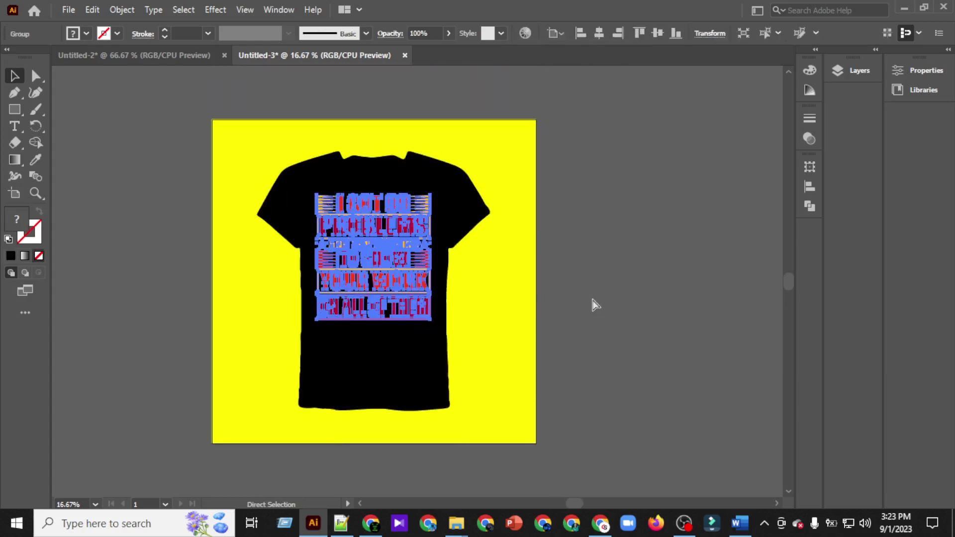
key("ctrl+x")
left_click(439, 226)
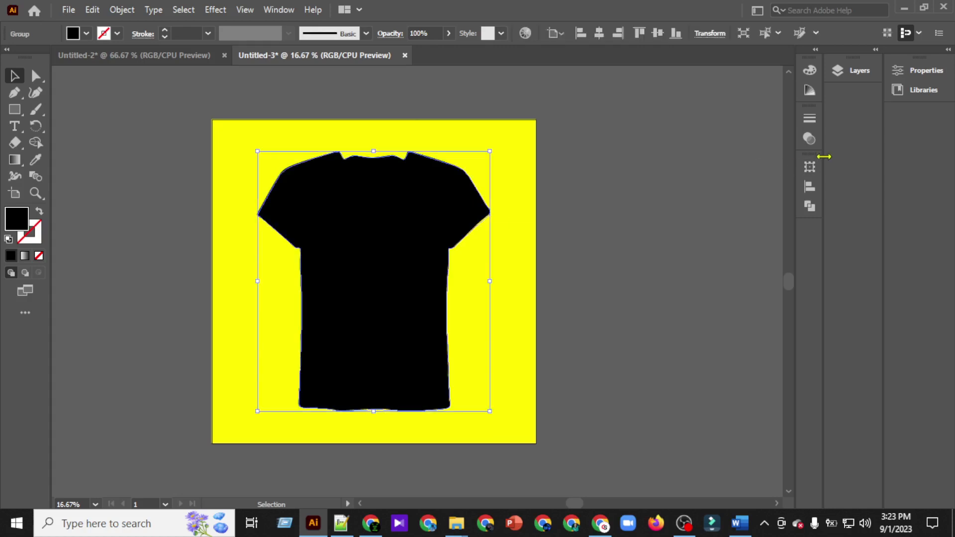
left_click(808, 139)
left_click(766, 160)
left_click(739, 172)
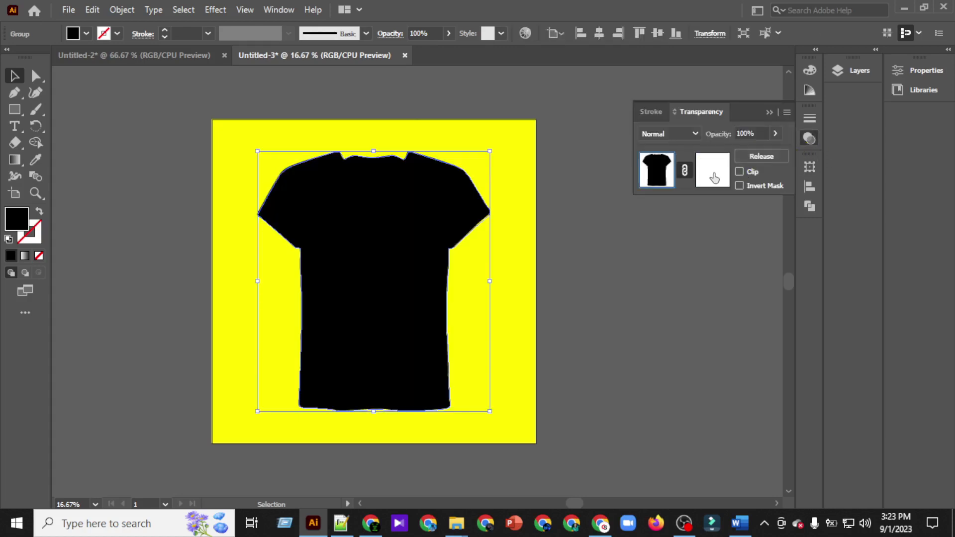
Step: Paste the design in front inside the T-shirt's opacity mask, fill it black, and return to editing the artwork
left_click(714, 173)
key("ctrl+f")
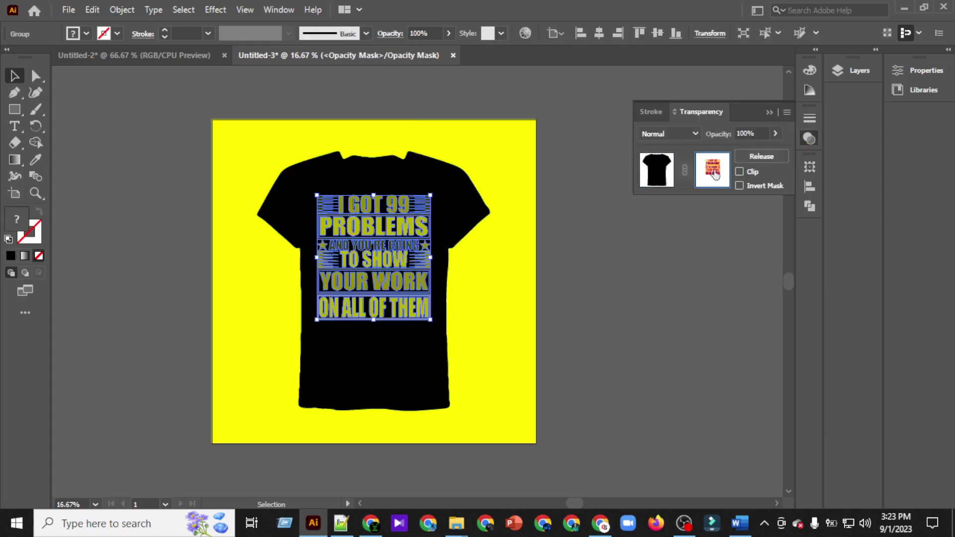
left_click(86, 34)
left_click(39, 57)
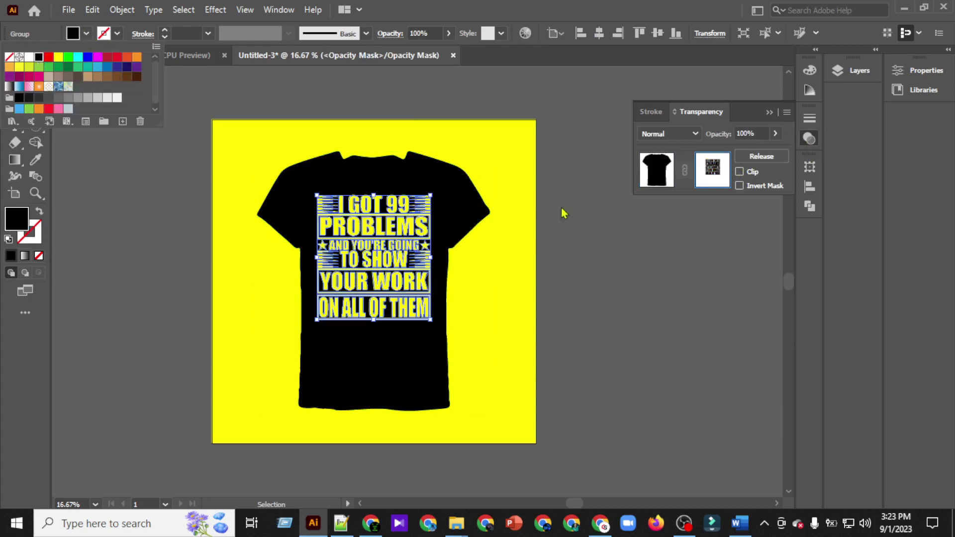
left_click(647, 178)
left_click(647, 178)
left_click(769, 112)
left_click(731, 164)
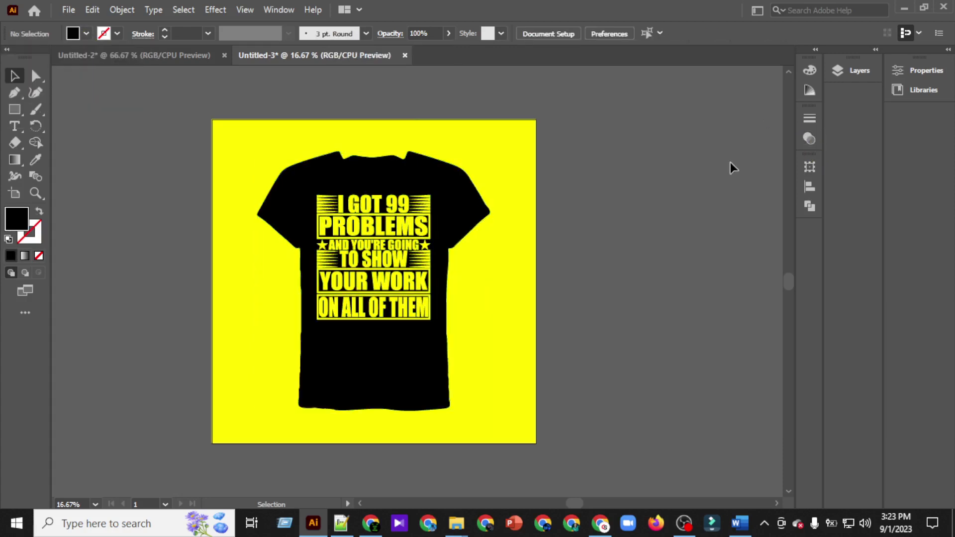
Step: Examine the knocked-out lettering on the T-shirt up close and as a whole against the yellow background
scroll(730, 162, "down", 3)
scroll(725, 163, "up", 2)
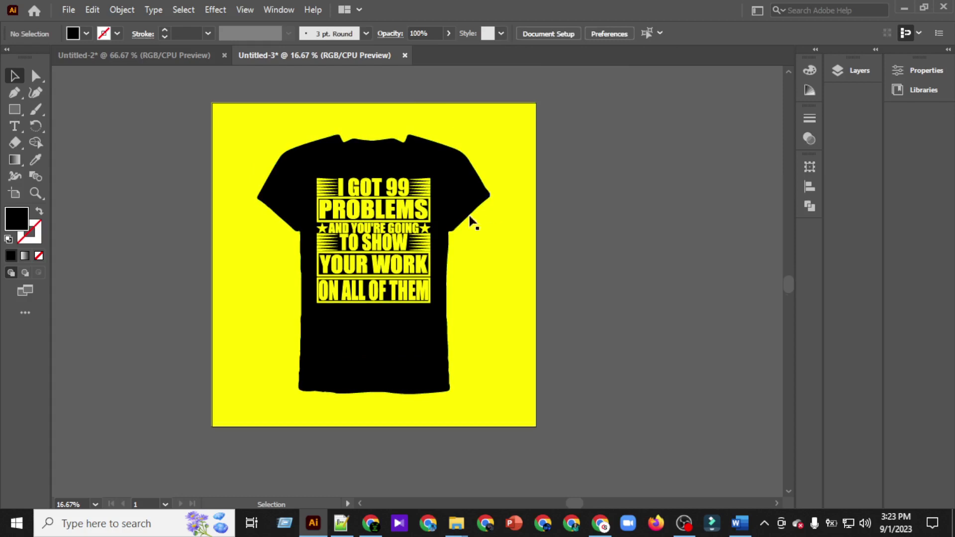
scroll(445, 218, "up", 1)
scroll(599, 214, "left", 2)
scroll(465, 234, "up", 1)
scroll(496, 221, "left", 3)
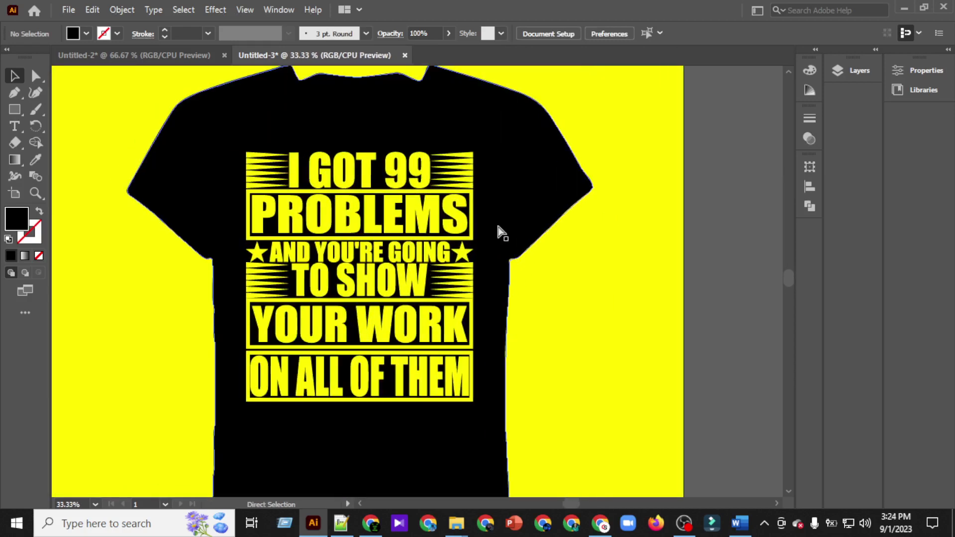
scroll(536, 218, "down", 1)
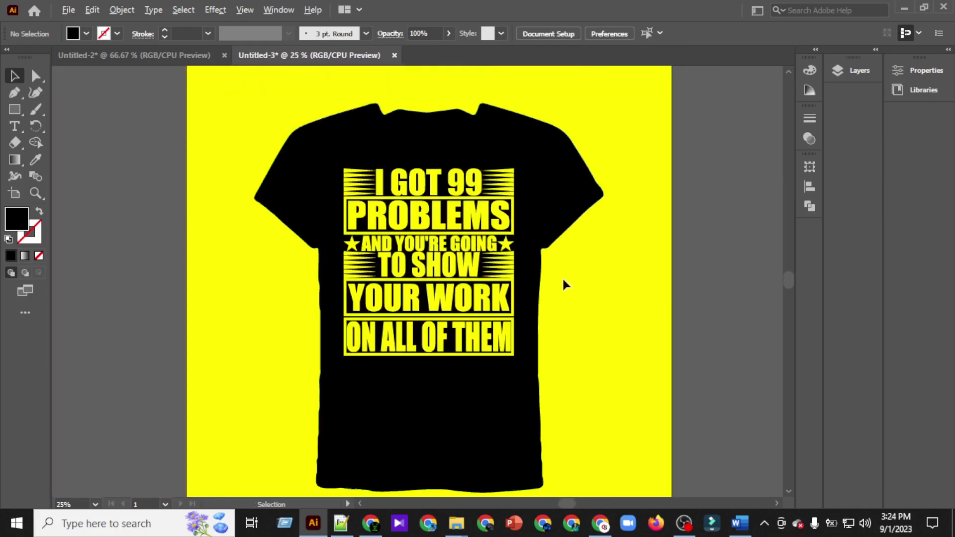
scroll(562, 276, "up", 1)
scroll(563, 275, "down", 2)
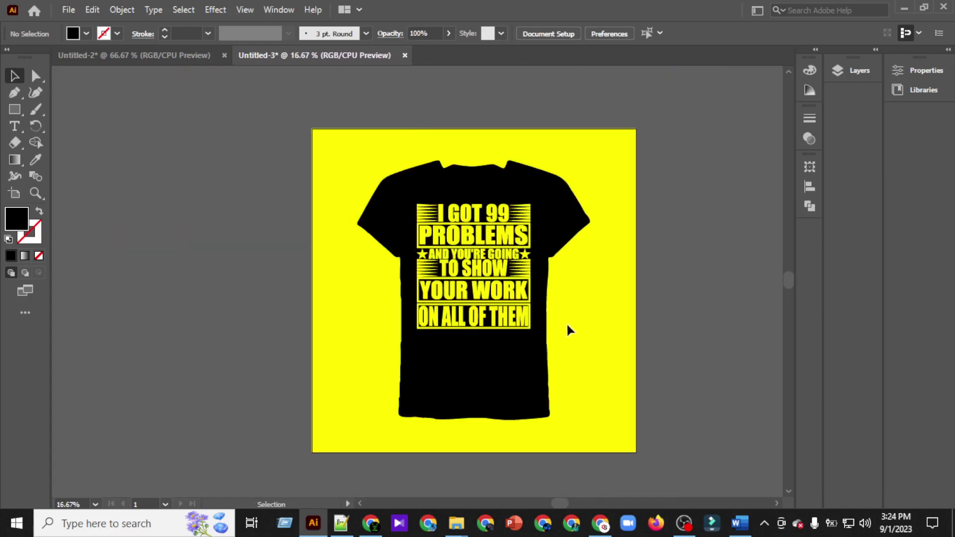
scroll(570, 321, "right", 4)
scroll(383, 283, "up", 4)
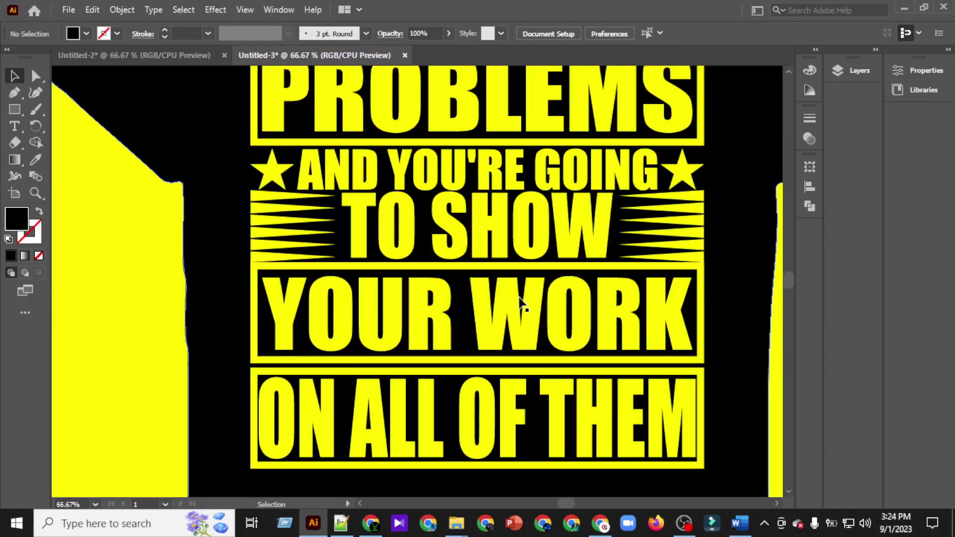
scroll(532, 321, "up", 13)
scroll(500, 306, "down", 2)
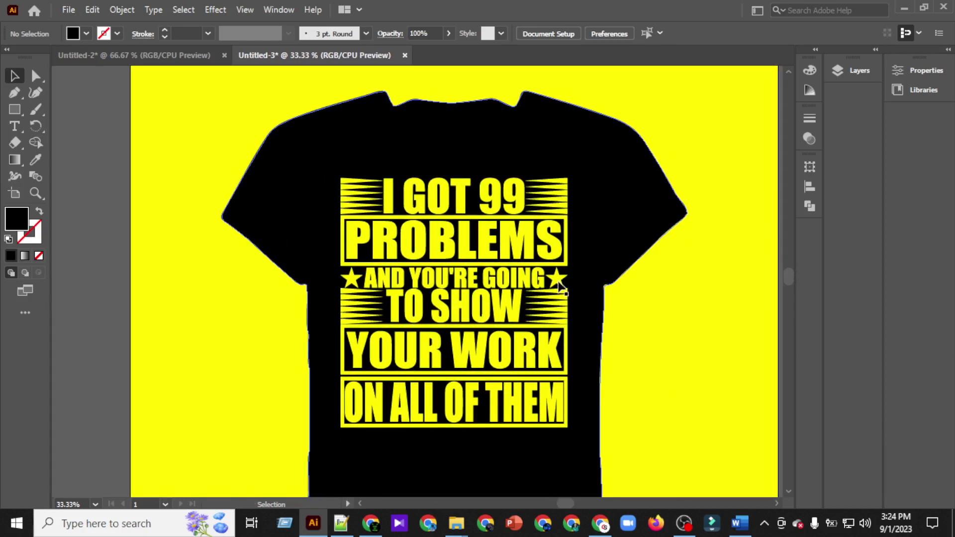
scroll(559, 283, "down", 2)
scroll(614, 284, "down", 2)
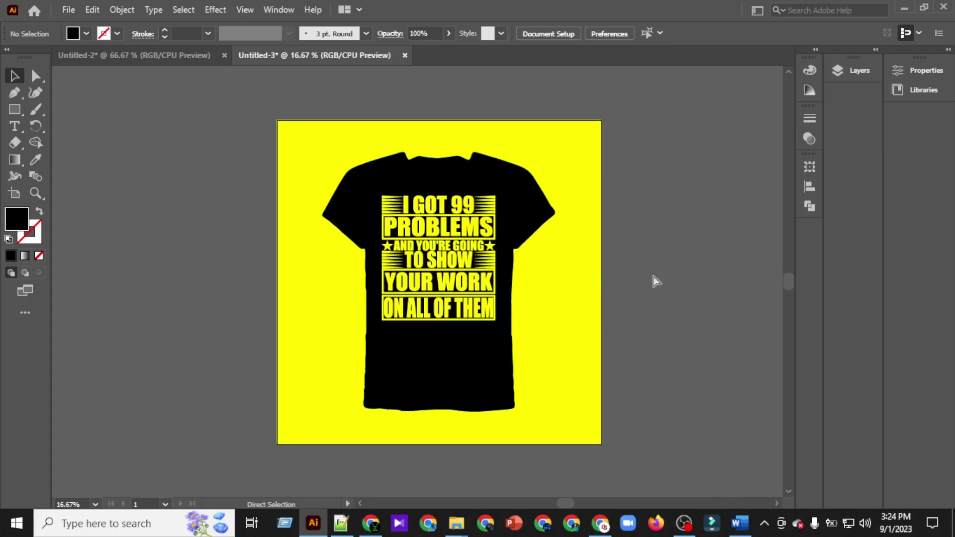
Step: Step back through the history to remove the opacity mask, keeping the enlarged coloured typography design on the T-shirt
key("ctrl+z")
key("ctrl+z")
key("ctrl+z")
key("ctrl+z")
key("ctrl+z")
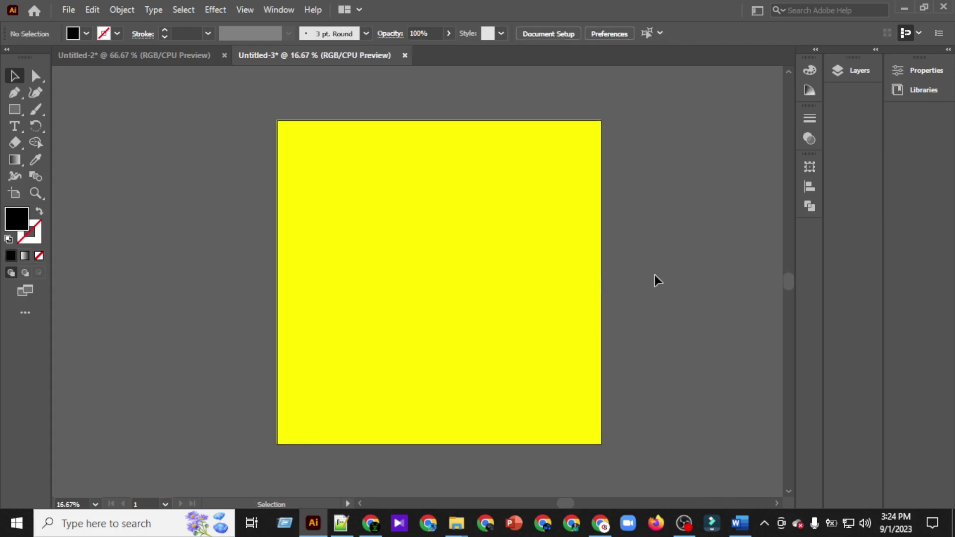
key("ctrl+shift+z")
key("ctrl+shift+z")
key("ctrl+shift+z")
key("ctrl+shift+z")
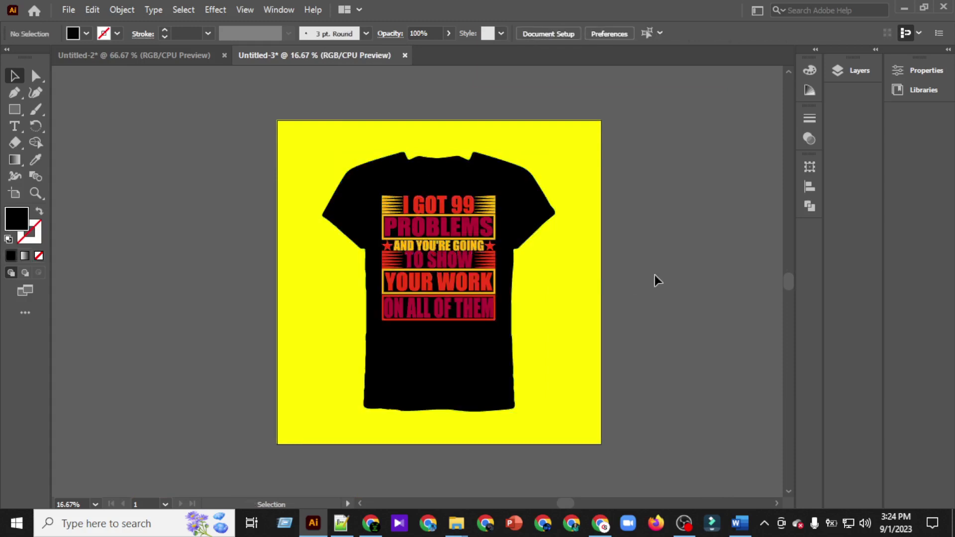
Step: Centre the coloured typography design horizontally on the artboard again and deselect it
scroll(654, 274, "down", 3)
scroll(618, 285, "up", 1)
scroll(476, 266, "down", 1)
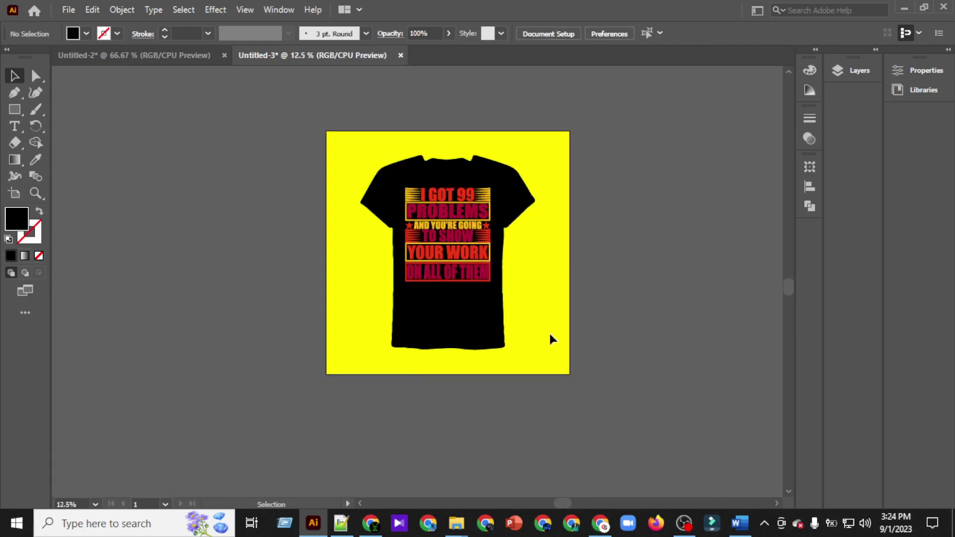
scroll(449, 246, "up", 4)
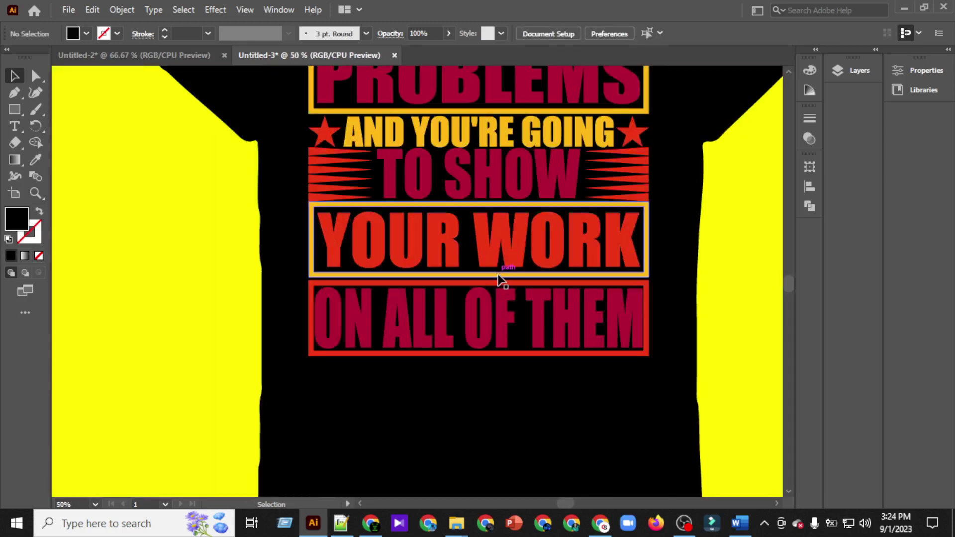
scroll(498, 273, "down", 1)
scroll(494, 274, "up", 2)
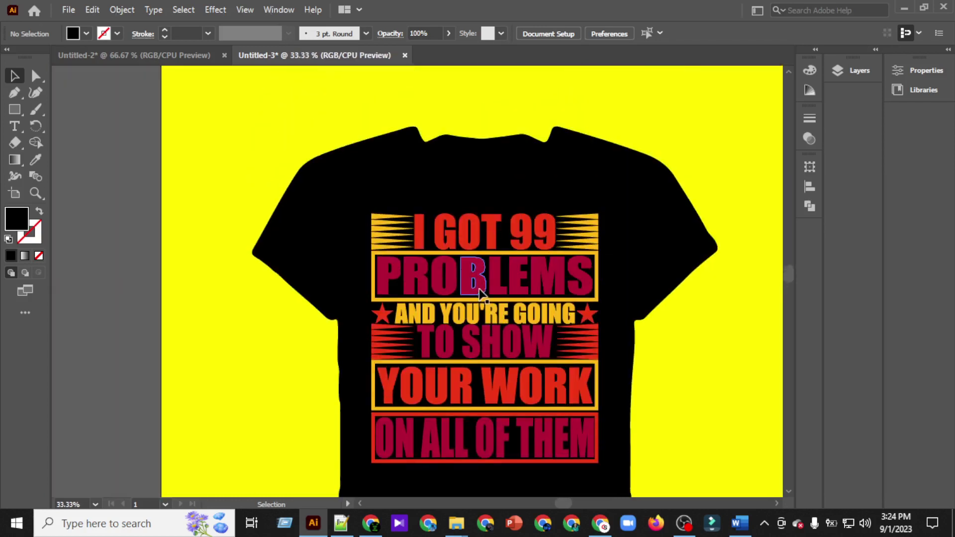
left_click(488, 298)
left_click(598, 34)
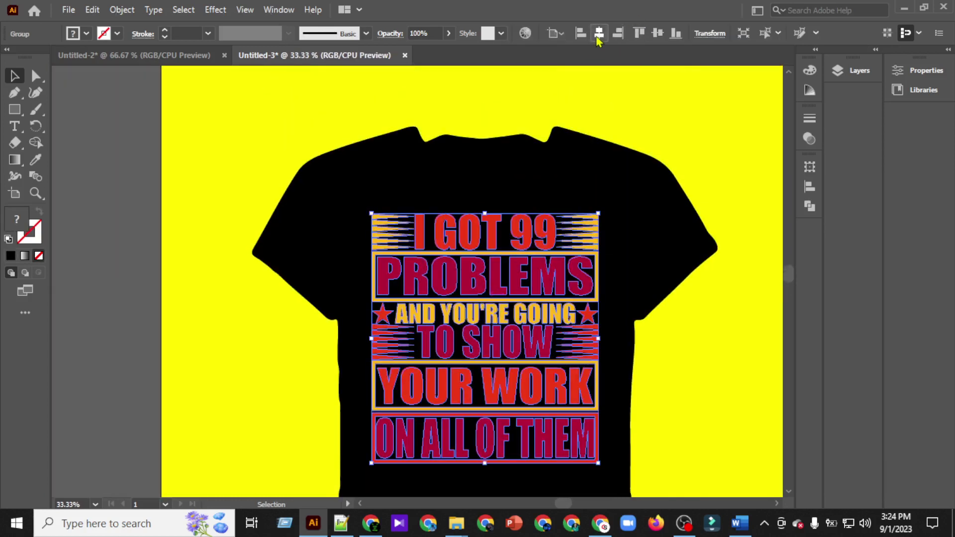
scroll(602, 164, "down", 4)
scroll(501, 237, "up", 3)
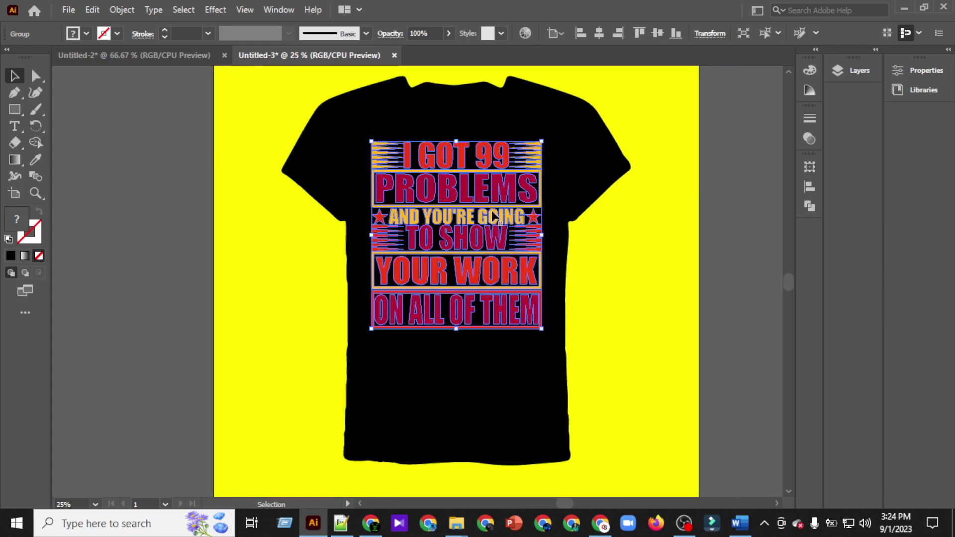
left_click(729, 464)
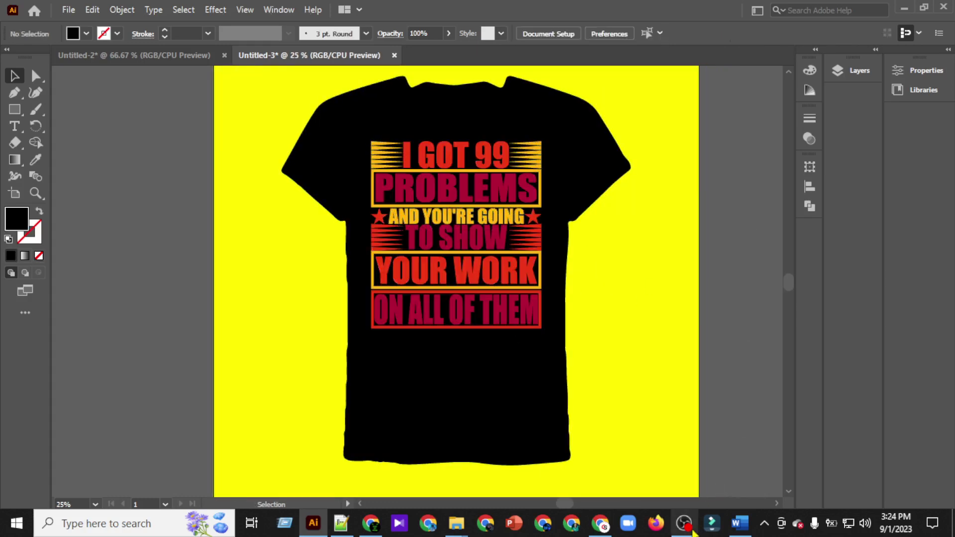